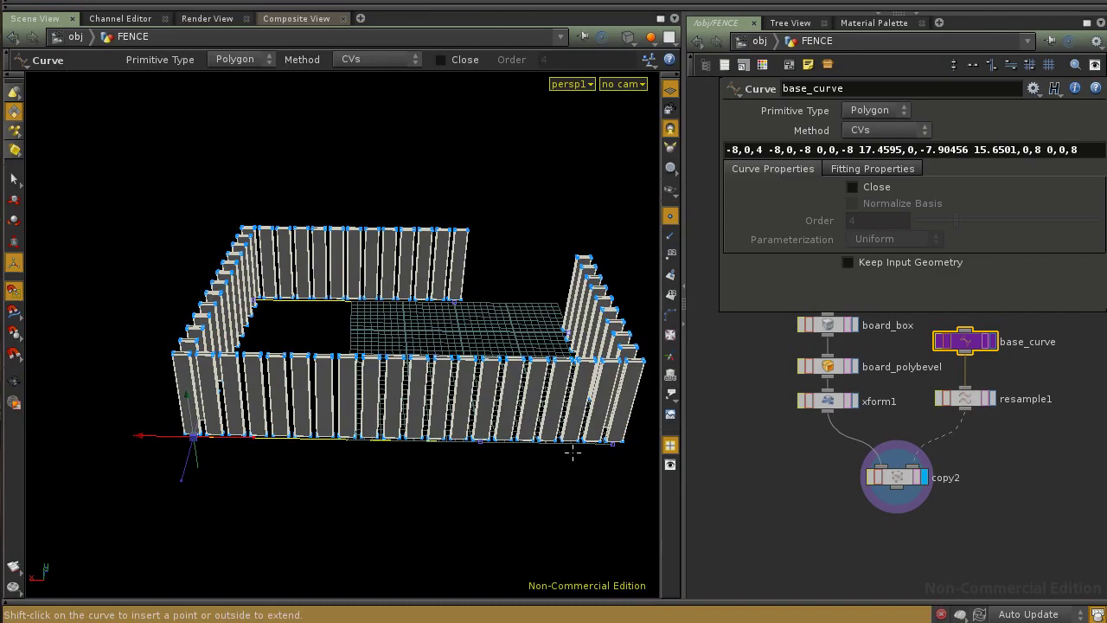
Step: Spread out the node network, moving resample1 farther below base_curve and shifting board_box, board_polybevel and xform1 away from the curve nodes
{"action": "left_click_drag", "start_coordinate": [891, 474], "coordinate": [854, 506]}
{"action": "middle_click_drag", "start_coordinate": [977, 481], "coordinate": [818, 494]}
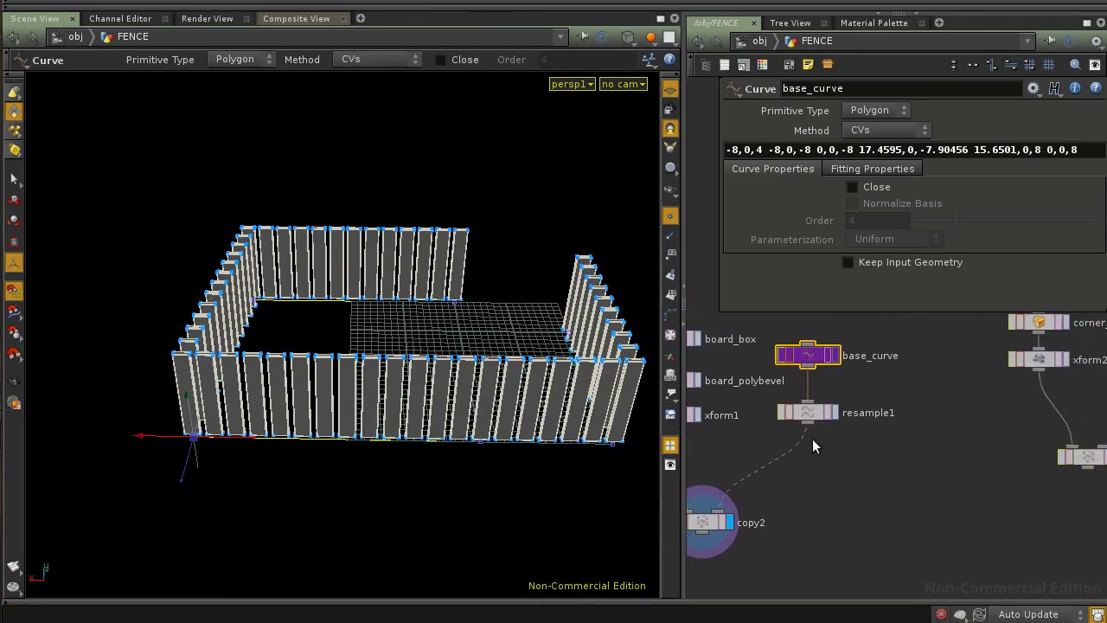
{"action": "left_click_drag", "start_coordinate": [817, 415], "coordinate": [818, 470]}
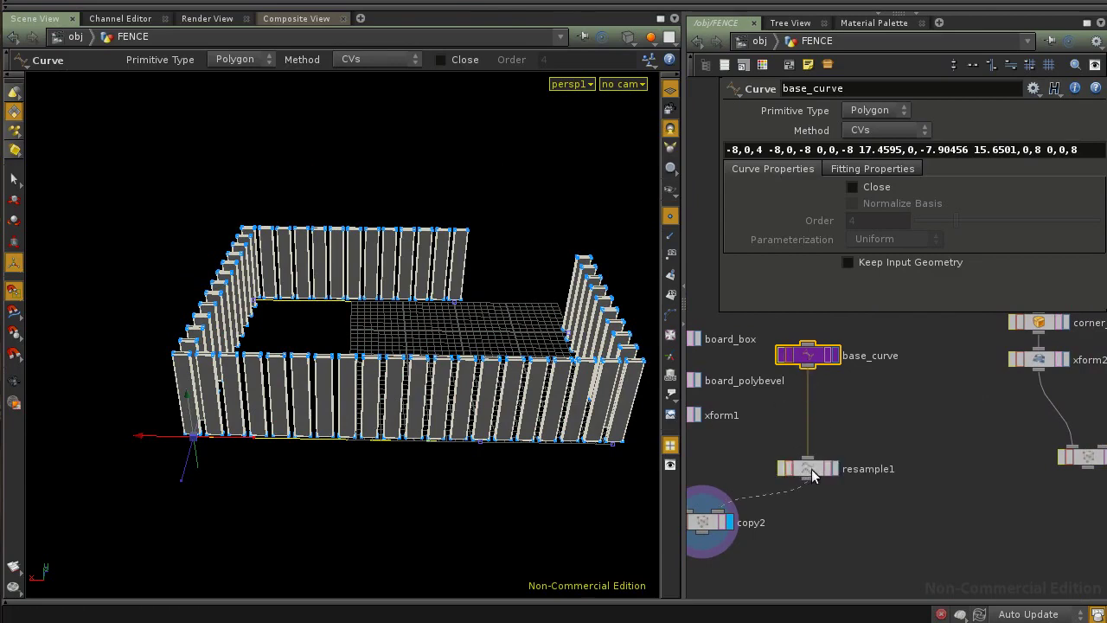
{"action": "middle_click_drag", "start_coordinate": [860, 407], "coordinate": [1000, 445]}
{"action": "key", "text": "Tab"}
{"action": "key", "text": "Escape"}
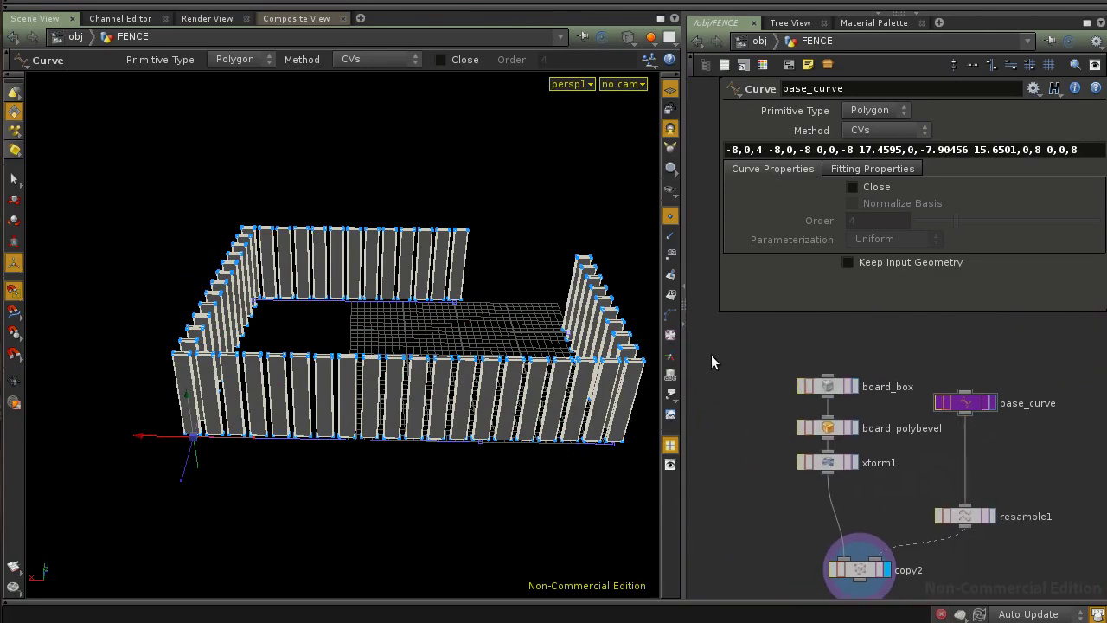
{"action": "left_click_drag", "start_coordinate": [714, 347], "coordinate": [771, 481]}
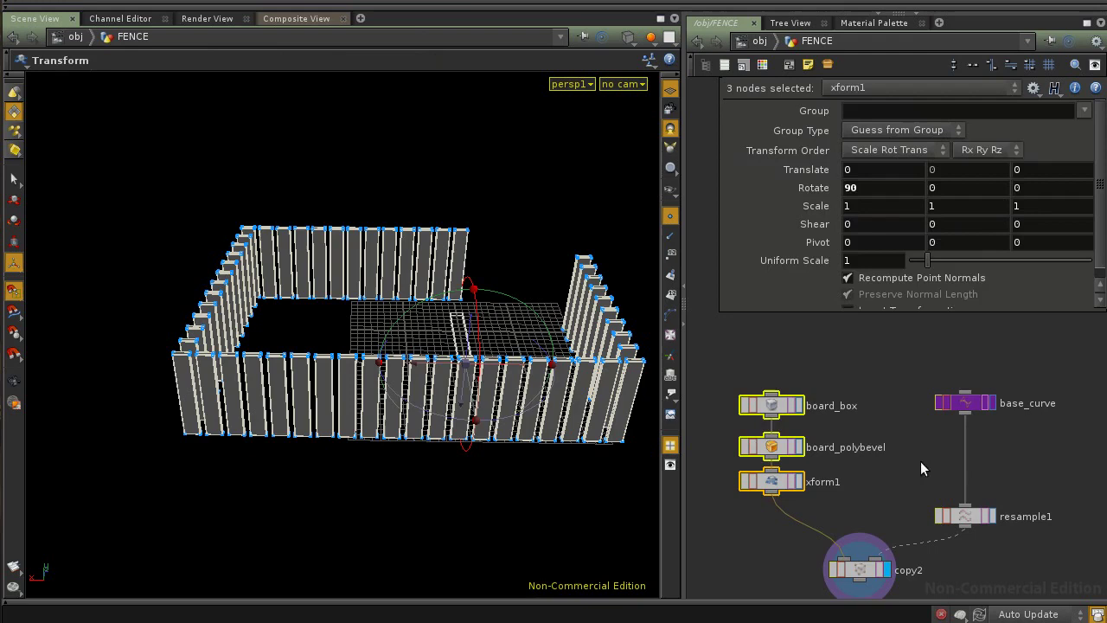
Step: Display only base_curve in the viewport and hide the reference grid
{"action": "left_click", "coordinate": [962, 403]}
{"action": "left_click", "coordinate": [989, 403]}
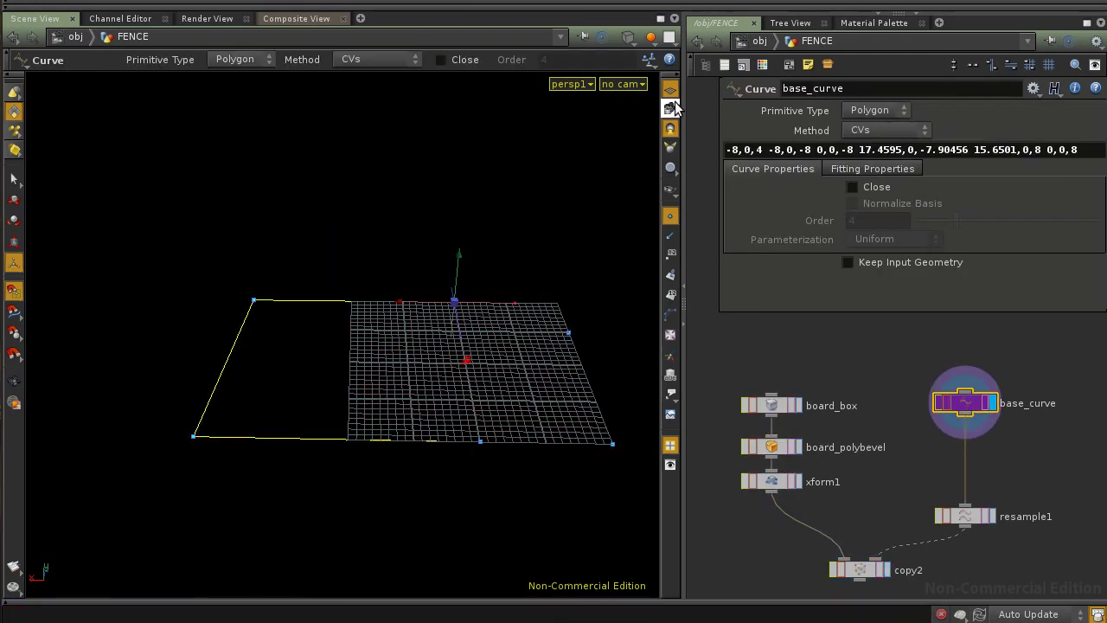
{"action": "left_click_drag", "start_coordinate": [457, 334], "coordinate": [410, 424]}
{"action": "left_click_drag", "start_coordinate": [334, 391], "coordinate": [358, 388]}
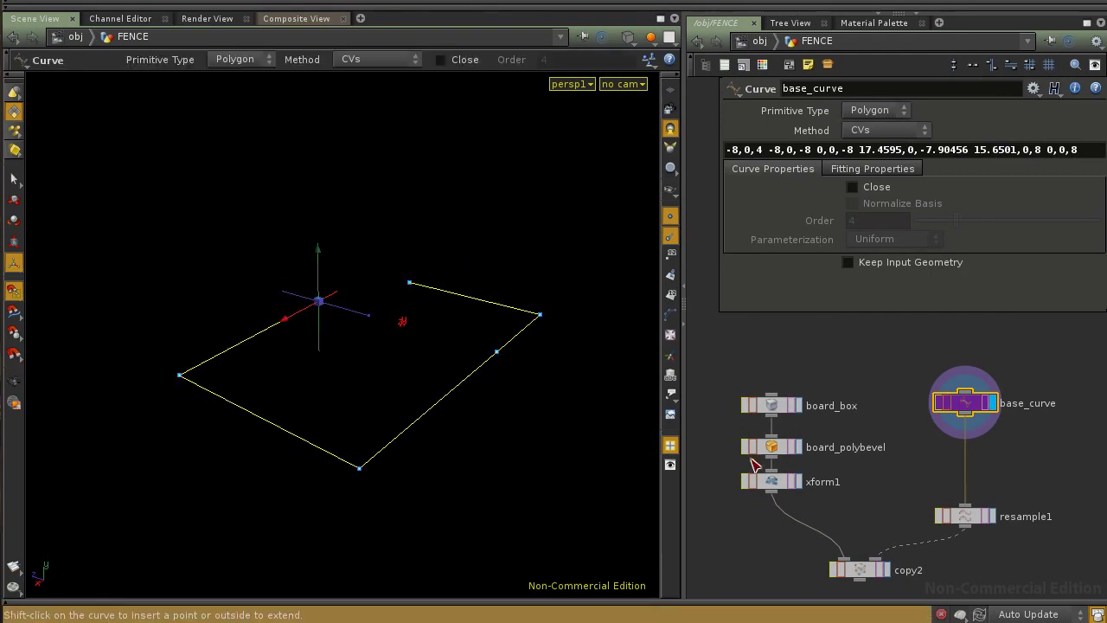
Step: Insert a Point node between base_curve and resample1 and make it the displayed node
{"action": "key", "text": "Tab"}
{"action": "type", "text": "po"}
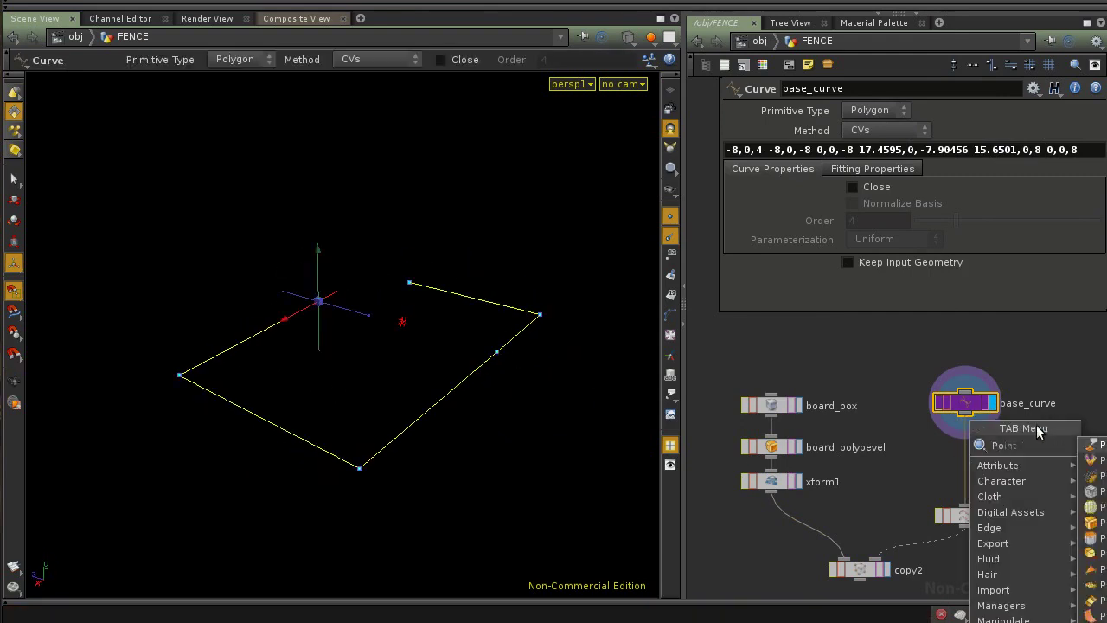
{"action": "left_click", "coordinate": [1102, 450]}
{"action": "left_click", "coordinate": [964, 471]}
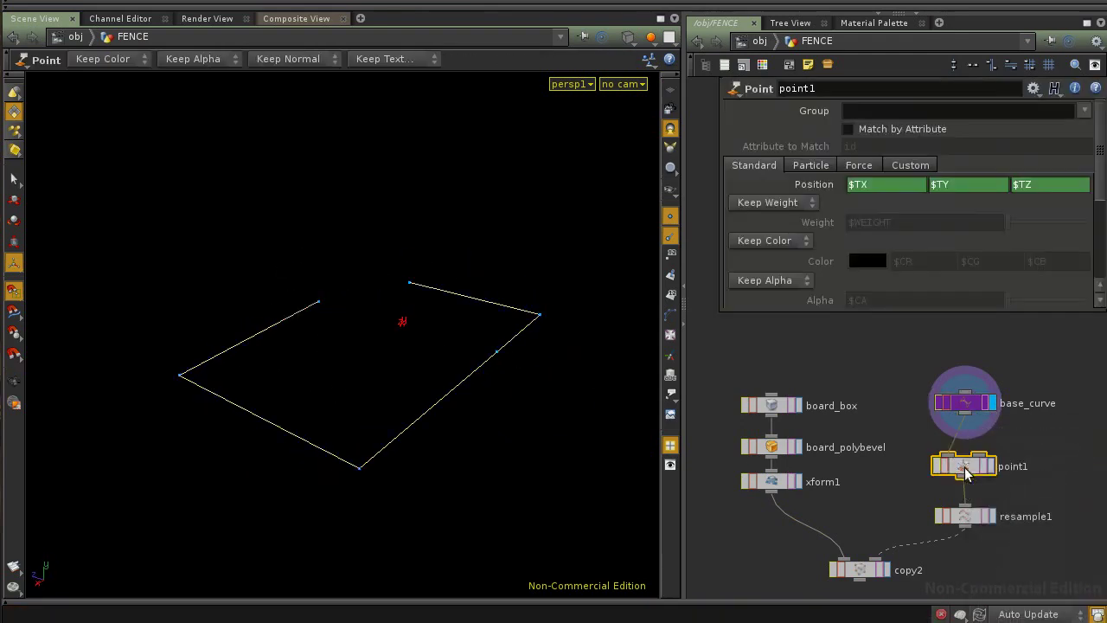
{"action": "left_click", "coordinate": [992, 471]}
{"action": "left_click_drag", "start_coordinate": [974, 469], "coordinate": [975, 476]}
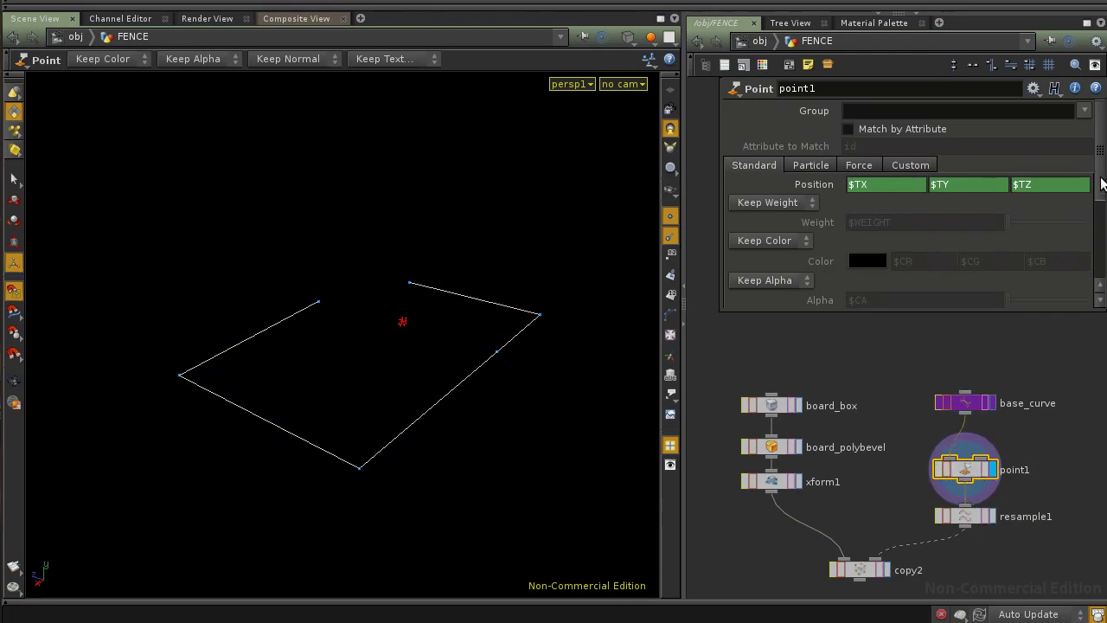
Step: Set the Point node to Add Normal and inspect the curve's point normals in the viewport
{"action": "scroll", "coordinate": [965, 218], "scroll_direction": "down", "scroll_amount": 4}
{"action": "left_click", "coordinate": [768, 160]}
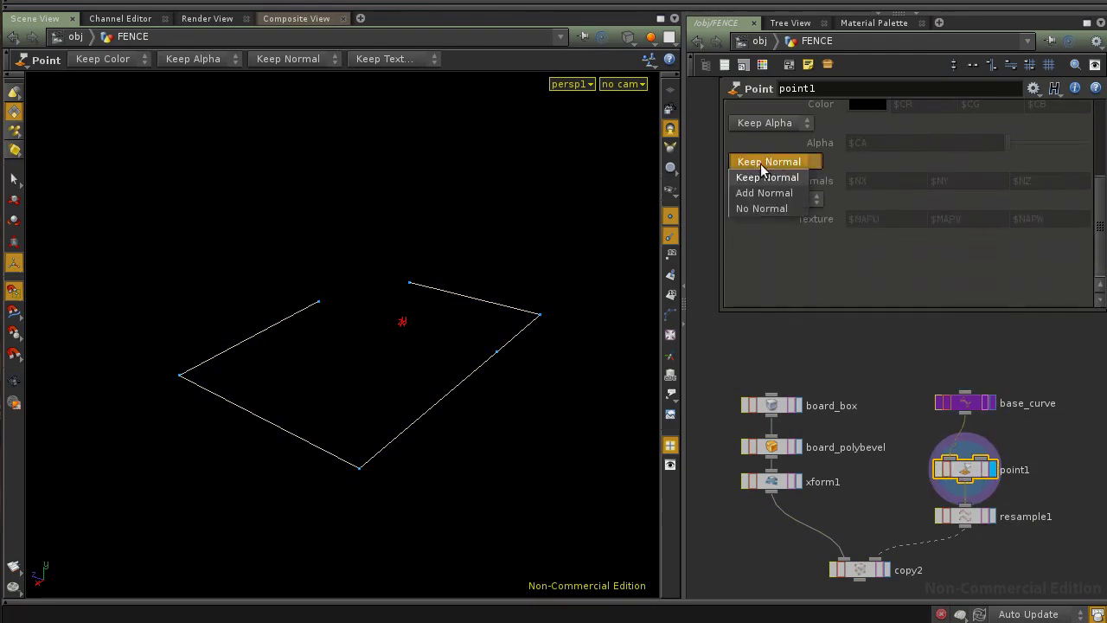
{"action": "left_click", "coordinate": [769, 194]}
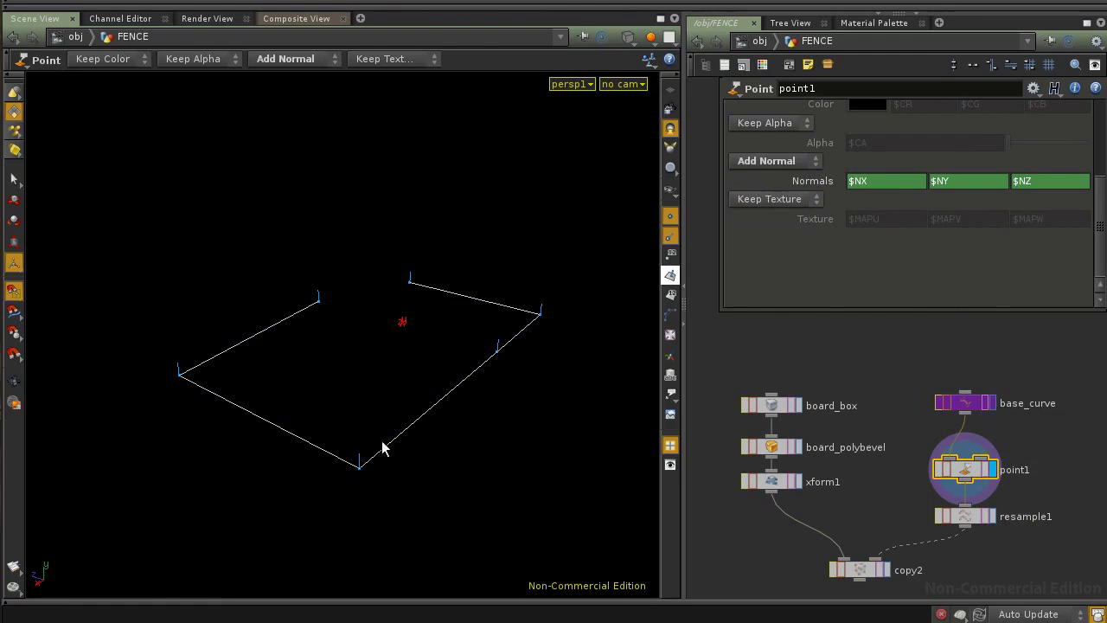
{"action": "key", "text": "Escape"}
{"action": "left_click_drag", "start_coordinate": [381, 397], "coordinate": [468, 380]}
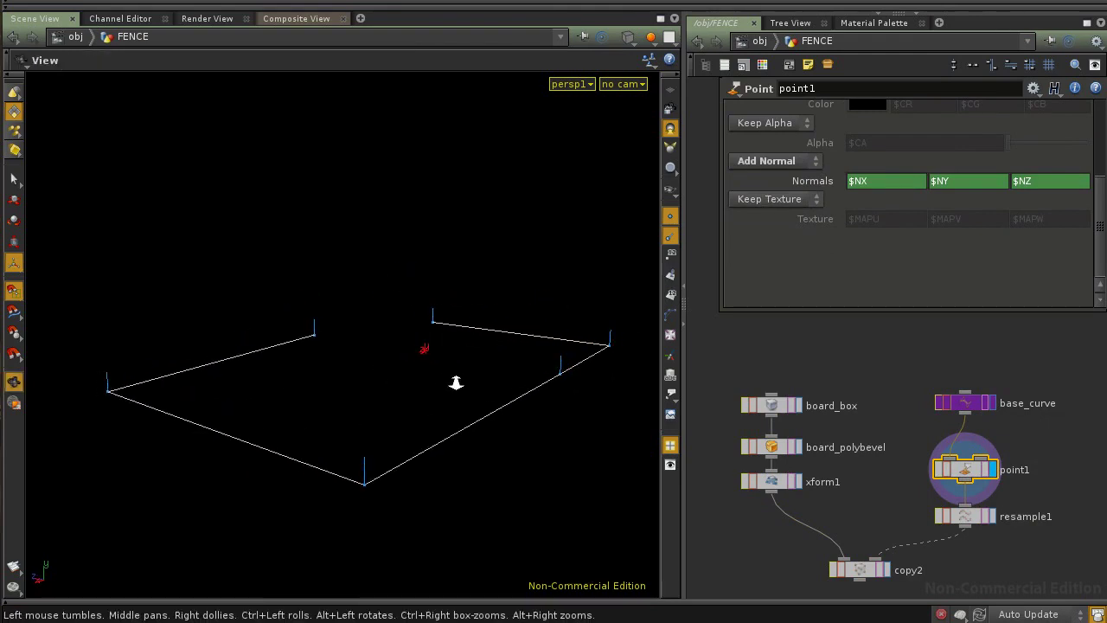
{"action": "right_click_drag", "start_coordinate": [468, 380], "coordinate": [446, 379], "text": "alt"}
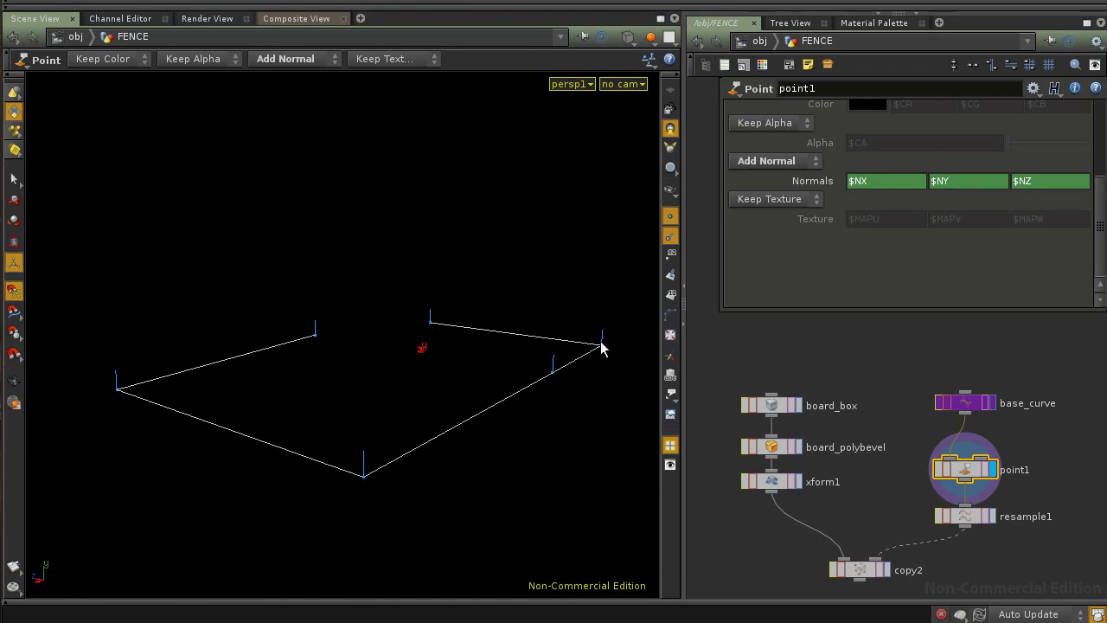
Step: Turn on point numbers in the viewport and view the numbering order around the fence curve
{"action": "key", "text": "Escape"}
{"action": "left_click_drag", "start_coordinate": [561, 306], "coordinate": [532, 341]}
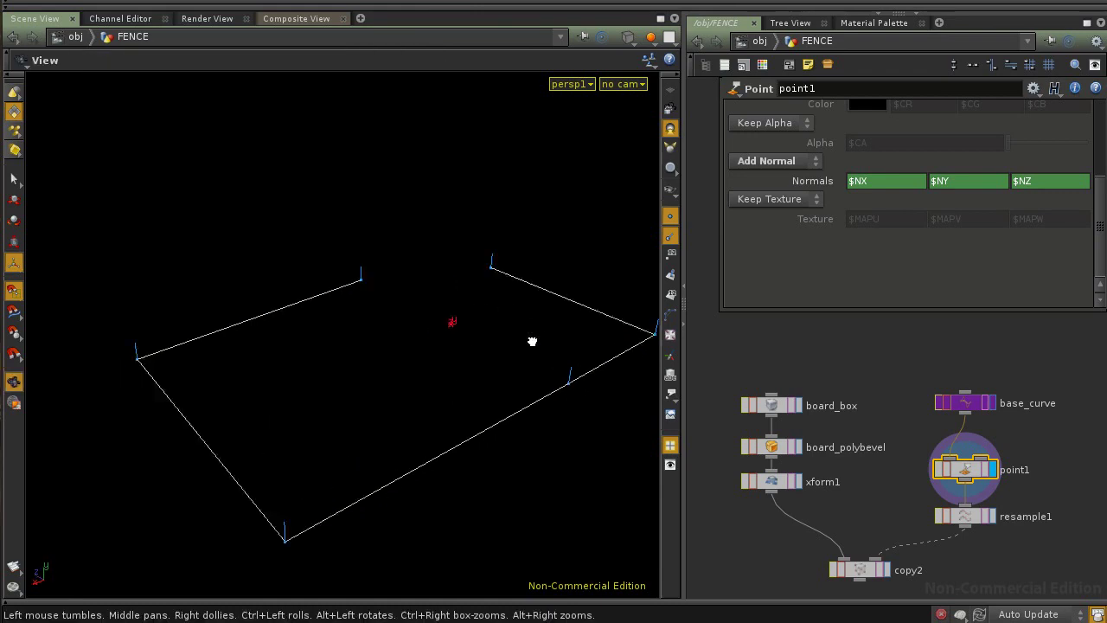
{"action": "left_click_drag", "start_coordinate": [532, 342], "coordinate": [484, 316], "text": "alt"}
{"action": "left_click", "coordinate": [670, 256]}
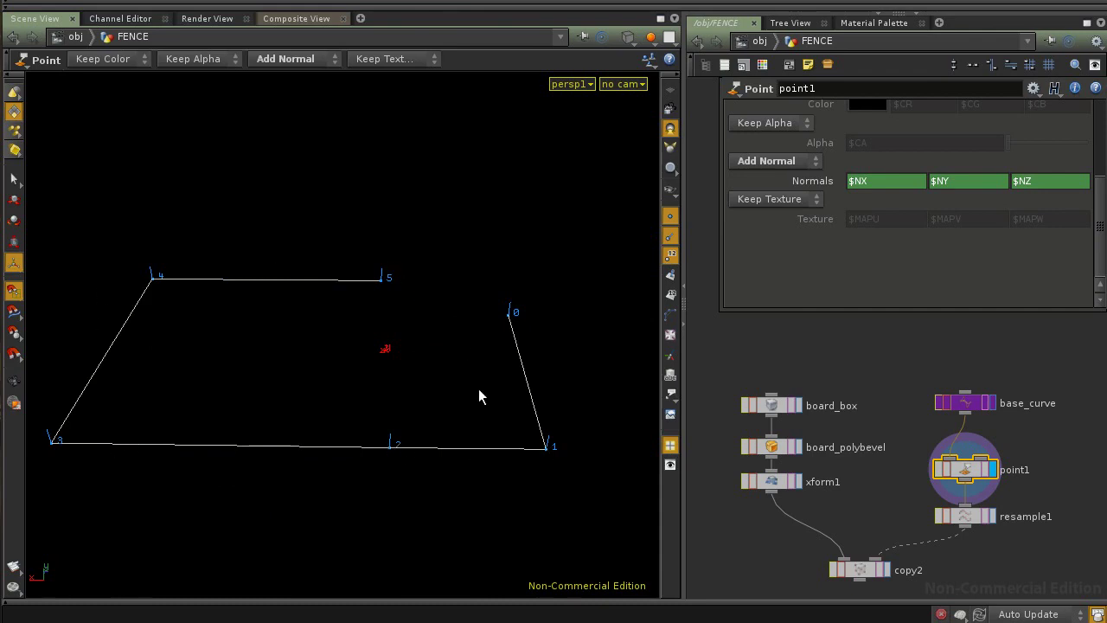
{"action": "left_click_drag", "start_coordinate": [524, 398], "coordinate": [476, 416], "text": "alt"}
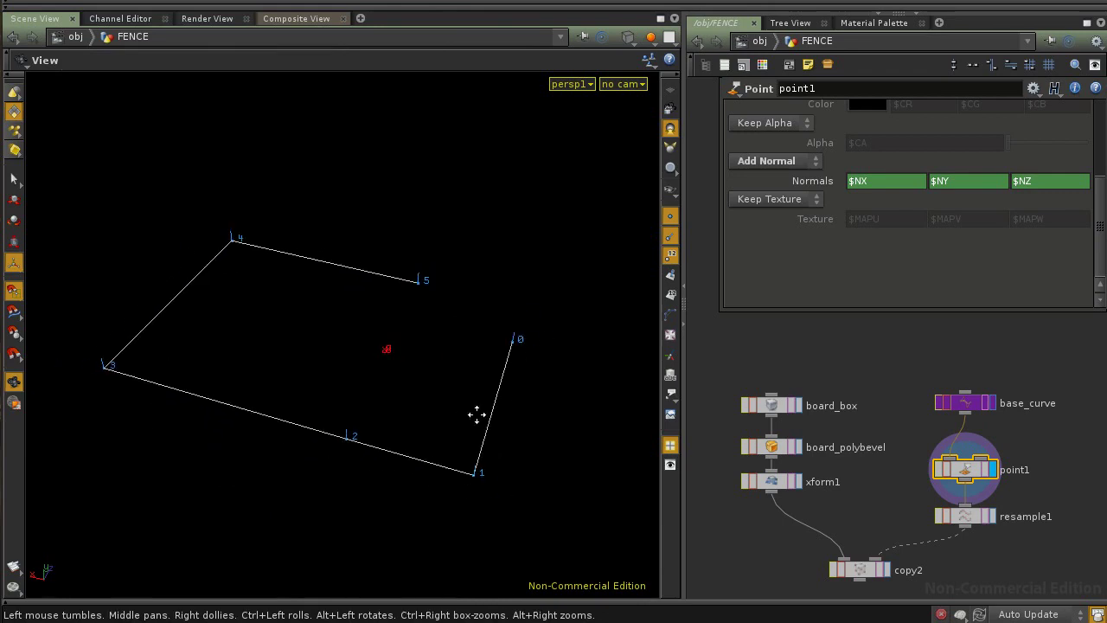
{"action": "middle_click_drag", "start_coordinate": [477, 416], "coordinate": [481, 396], "text": "alt"}
Step: Widen the network pane and reposition the base_curve, point1, resample1 and copy2 nodes to make room beside the curve
{"action": "left_click_drag", "start_coordinate": [970, 474], "coordinate": [967, 470]}
{"action": "left_click_drag", "start_coordinate": [971, 512], "coordinate": [970, 529]}
{"action": "left_click_drag", "start_coordinate": [865, 566], "coordinate": [868, 585]}
{"action": "middle_click_drag", "start_coordinate": [914, 504], "coordinate": [869, 435]}
{"action": "left_click_drag", "start_coordinate": [925, 336], "coordinate": [900, 327]}
{"action": "middle_click_drag", "start_coordinate": [928, 355], "coordinate": [827, 420]}
{"action": "left_click_drag", "start_coordinate": [684, 451], "coordinate": [540, 449]}
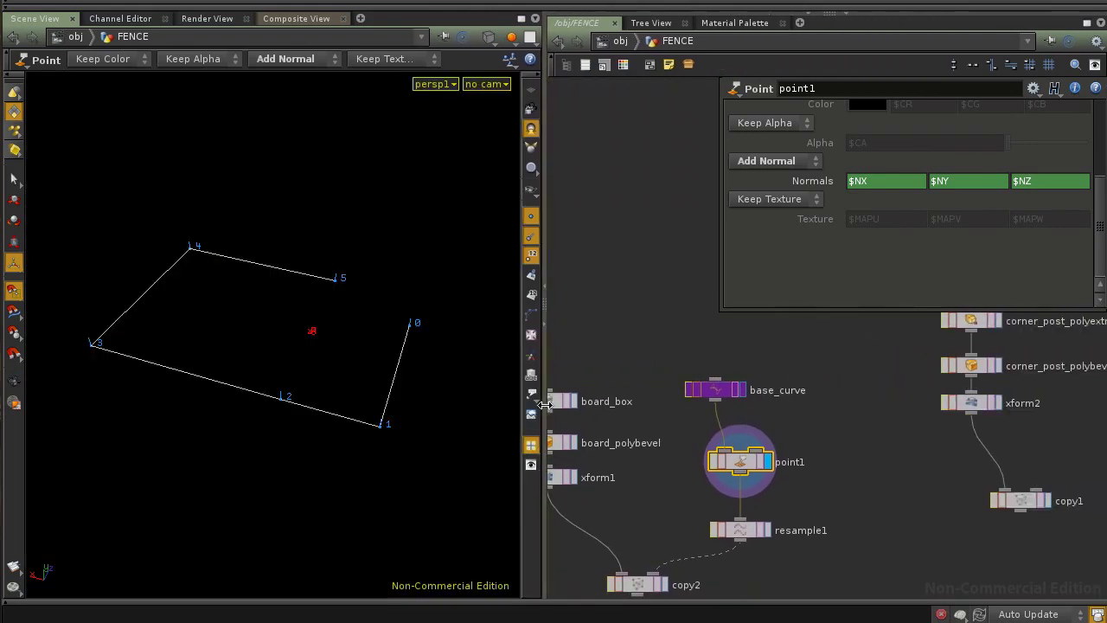
{"action": "left_click_drag", "start_coordinate": [727, 386], "coordinate": [715, 373]}
{"action": "middle_click_drag", "start_coordinate": [795, 387], "coordinate": [781, 428]}
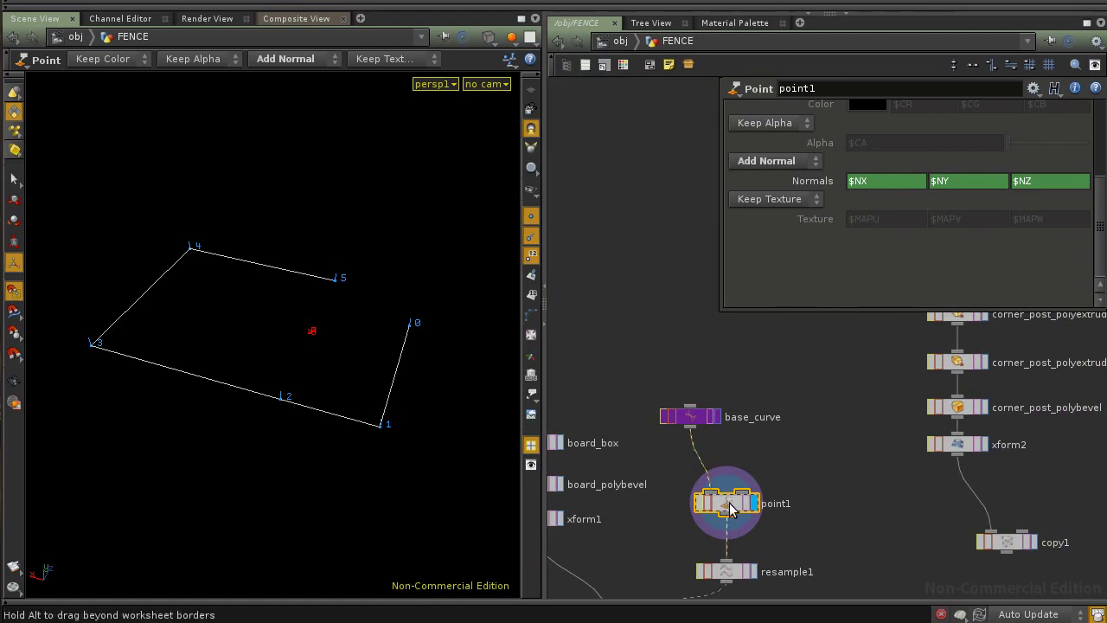
{"action": "left_click_drag", "start_coordinate": [728, 502], "coordinate": [729, 521]}
Step: Add a Sort node beside the Point node, feed it from base_curve and display its result
{"action": "key", "text": "Tab"}
{"action": "type", "text": "so"}
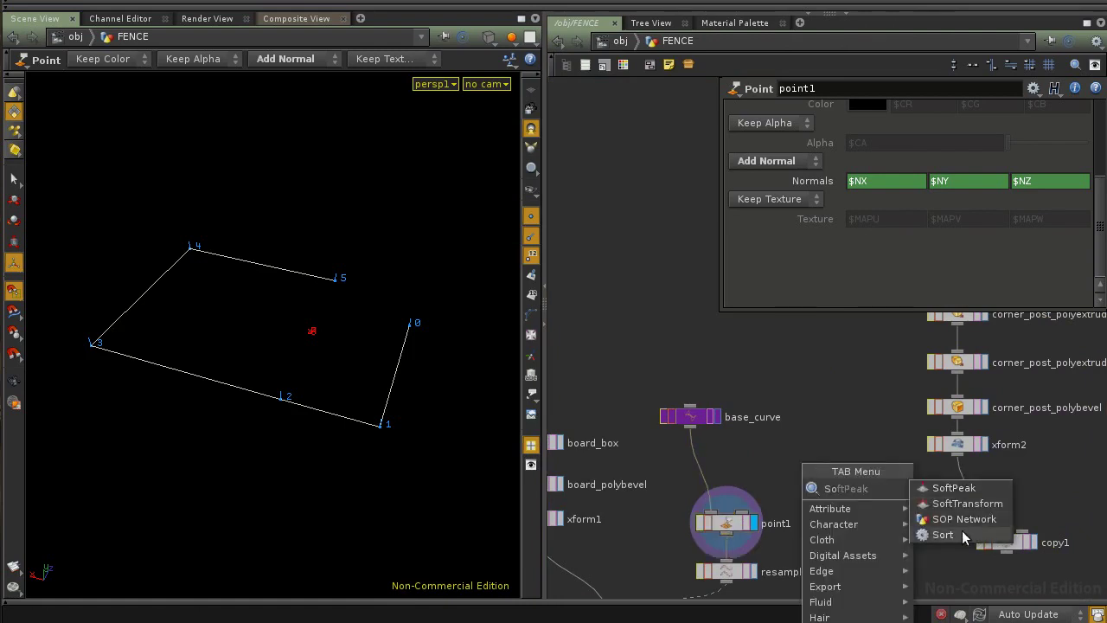
{"action": "left_click", "coordinate": [961, 530]}
{"action": "left_click", "coordinate": [779, 467]}
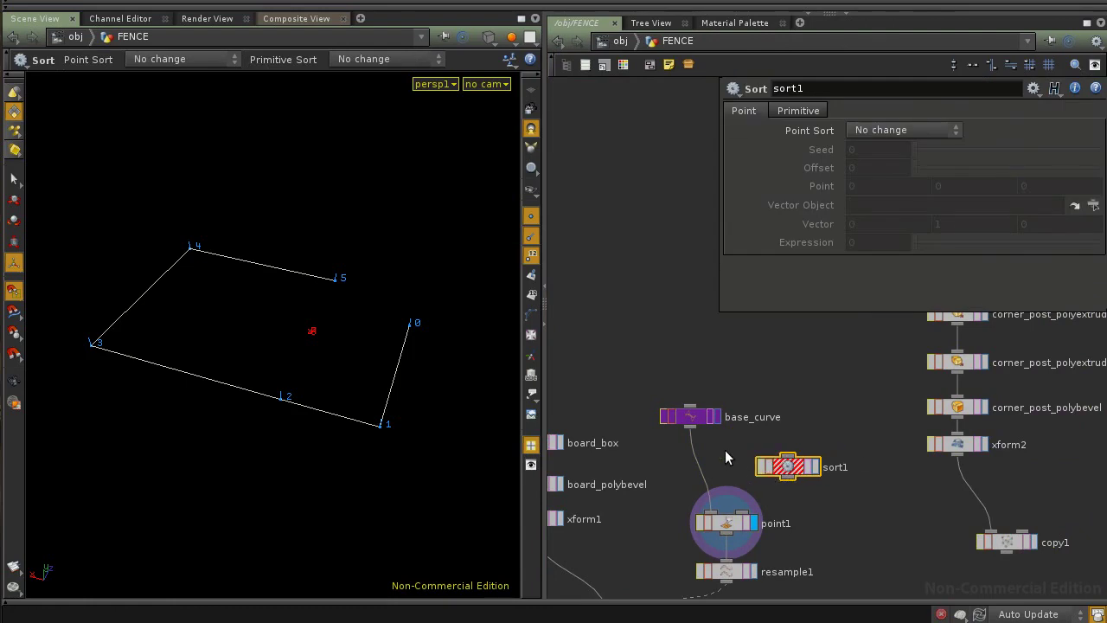
{"action": "left_click_drag", "start_coordinate": [691, 427], "coordinate": [805, 477]}
{"action": "left_click", "coordinate": [822, 471]}
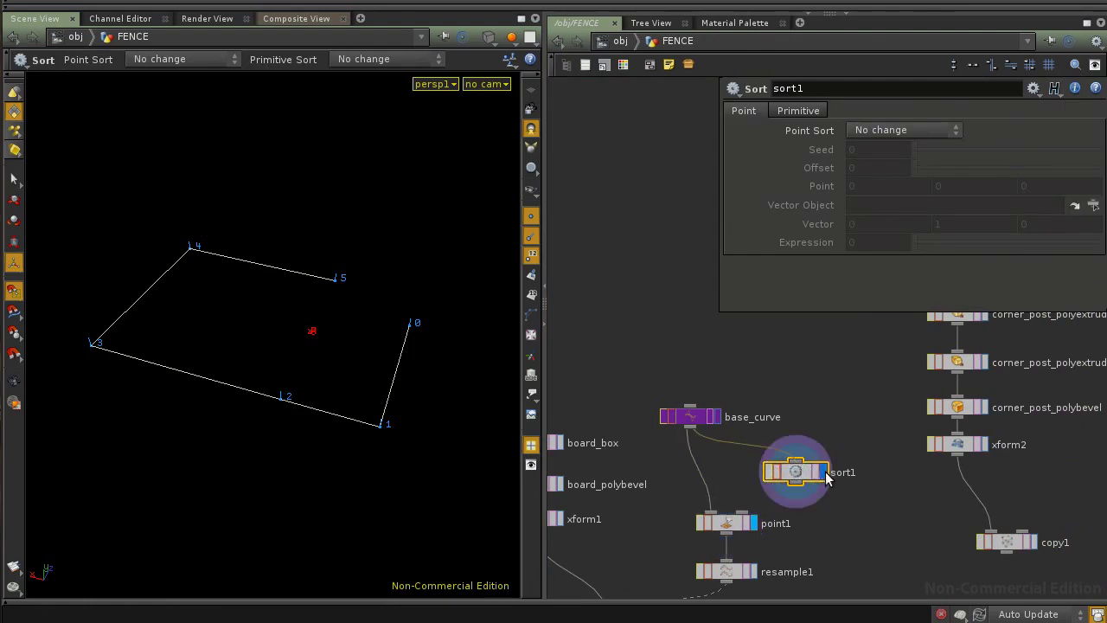
Step: Set the Sort node's Point Sort to Shift with an Offset of 1, and compare its point numbering with point1
{"action": "left_click", "coordinate": [873, 129]}
{"action": "left_click", "coordinate": [890, 250]}
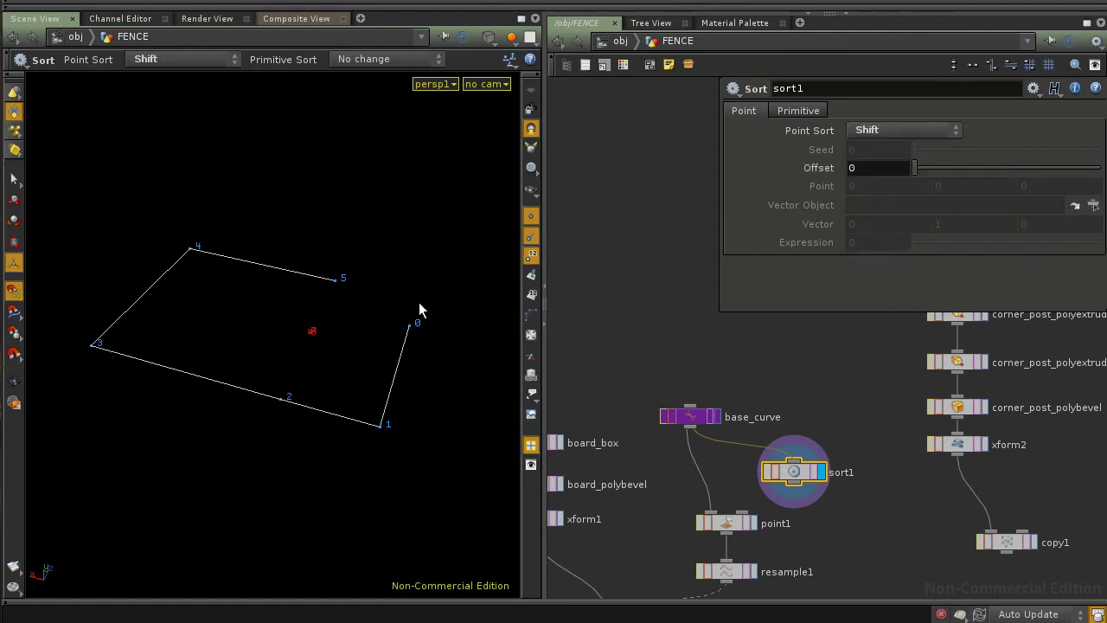
{"action": "key", "text": "Escape"}
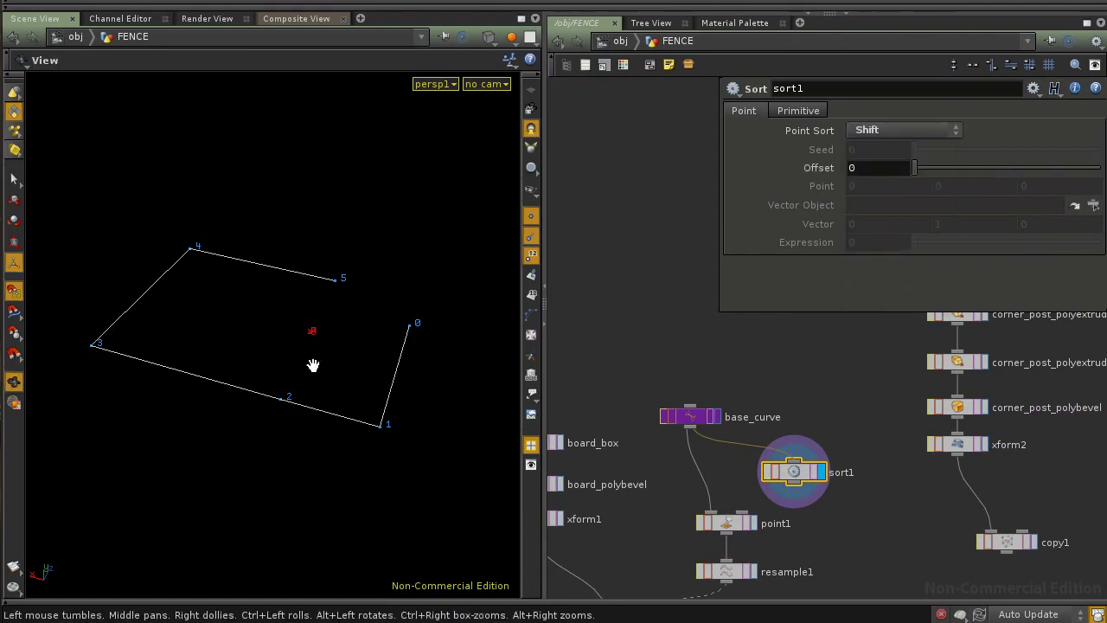
{"action": "right_click_drag", "start_coordinate": [317, 366], "coordinate": [409, 386]}
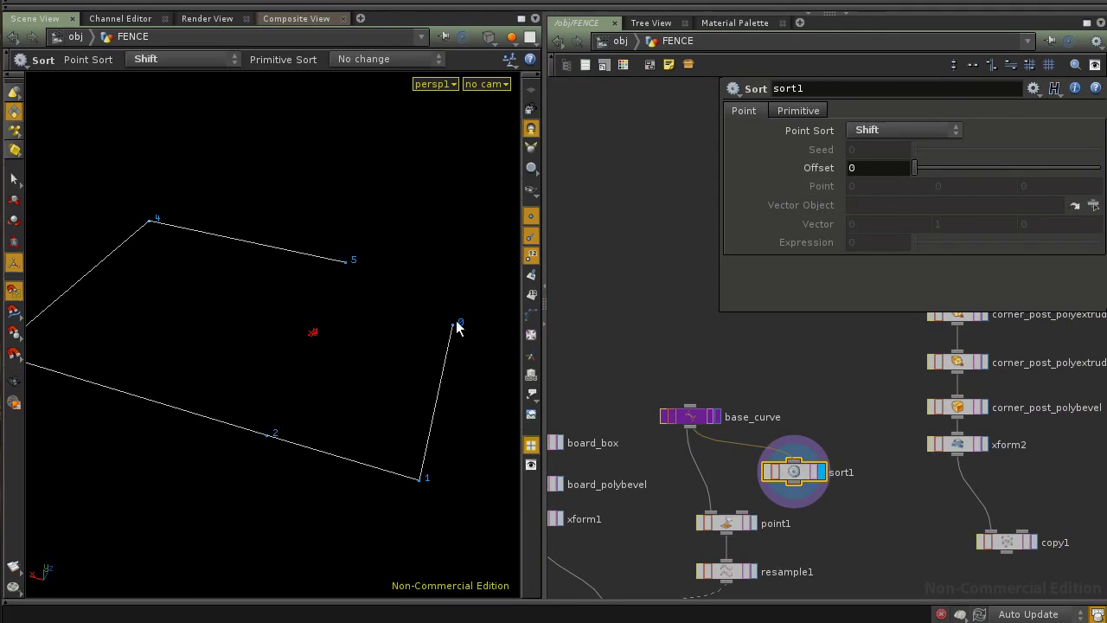
{"action": "left_click_drag", "start_coordinate": [911, 173], "coordinate": [838, 167]}
{"action": "left_click", "coordinate": [754, 522]}
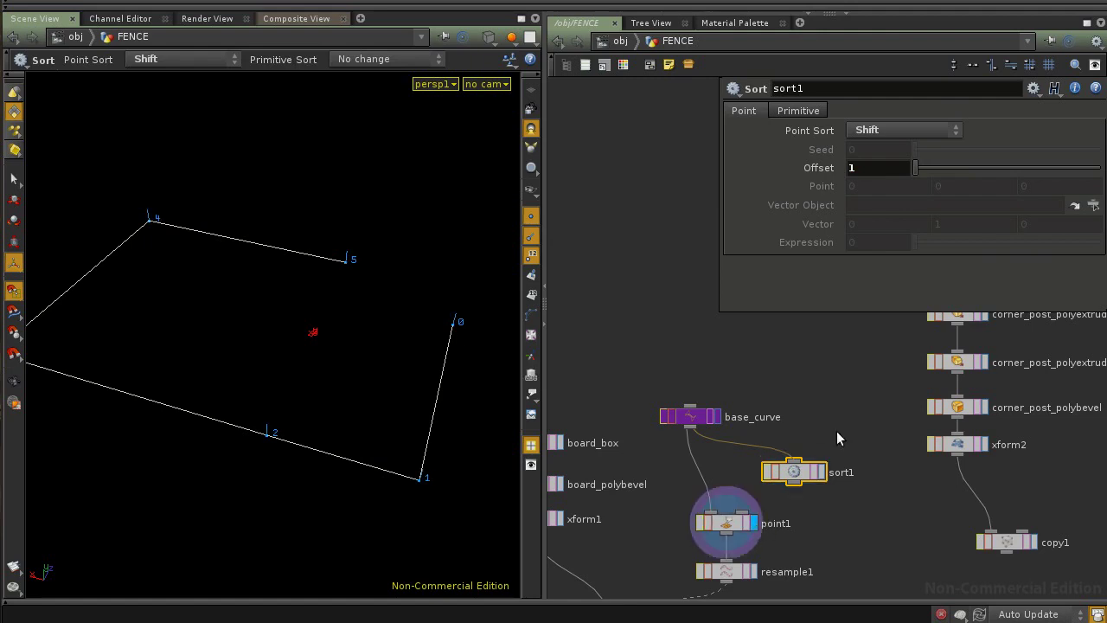
{"action": "left_click", "coordinate": [820, 471]}
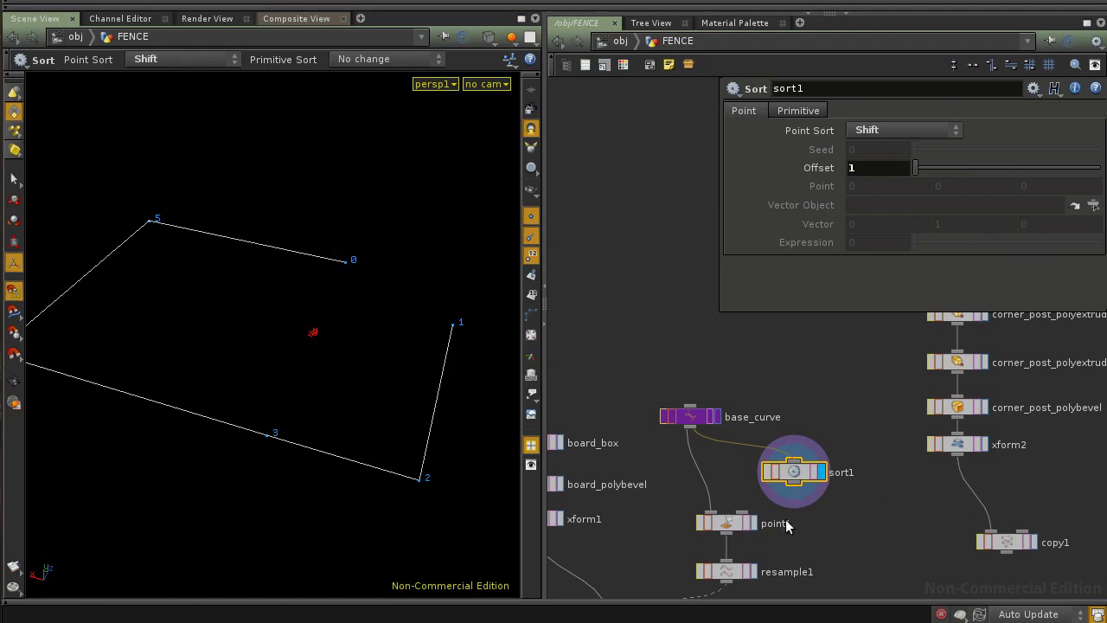
Step: Tidy the curve and sort nodes, connect sort1 to the second input of point1, and display point1
{"action": "left_click_drag", "start_coordinate": [689, 417], "coordinate": [726, 379]}
{"action": "left_click_drag", "start_coordinate": [797, 481], "coordinate": [804, 456]}
{"action": "left_click_drag", "start_coordinate": [726, 376], "coordinate": [705, 382]}
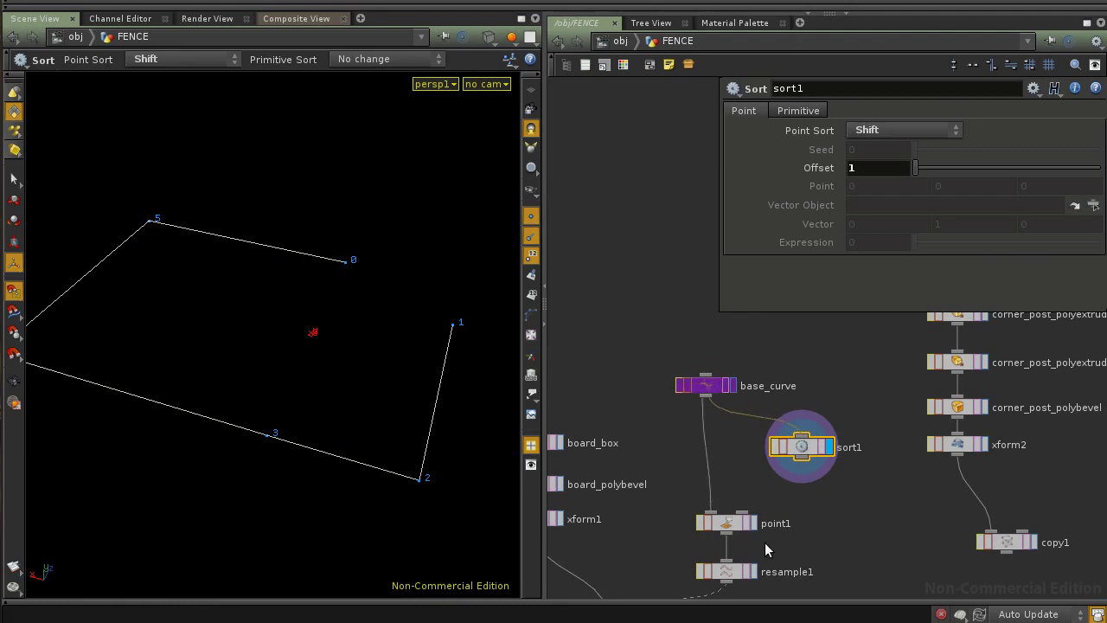
{"action": "middle_click_drag", "start_coordinate": [806, 538], "coordinate": [800, 523]}
{"action": "left_click_drag", "start_coordinate": [798, 448], "coordinate": [735, 503]}
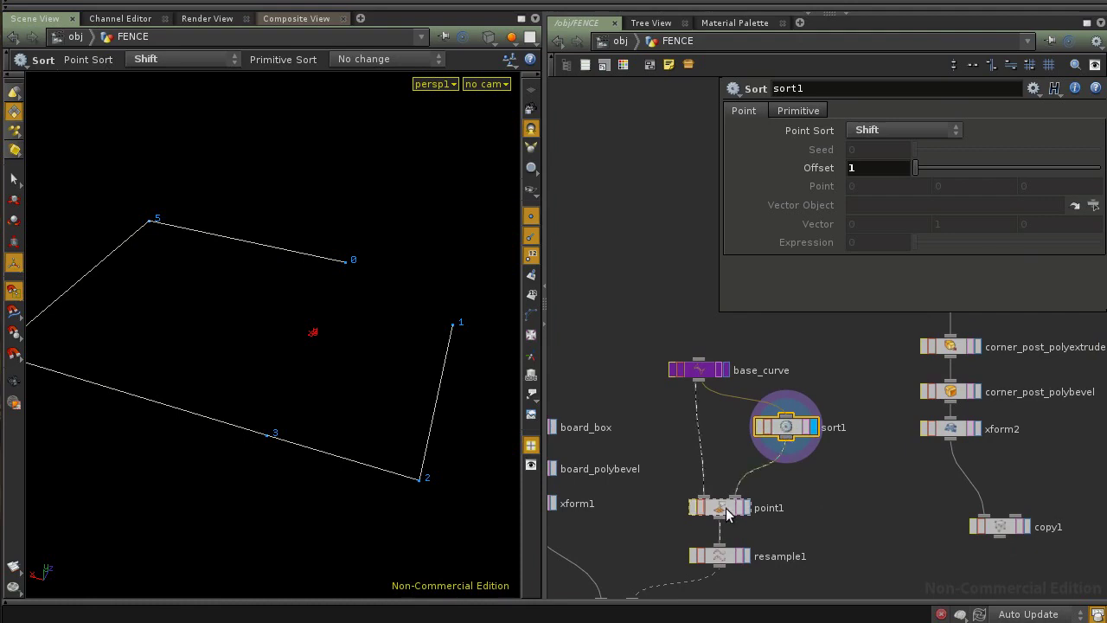
{"action": "left_click", "coordinate": [727, 512]}
{"action": "left_click", "coordinate": [747, 510]}
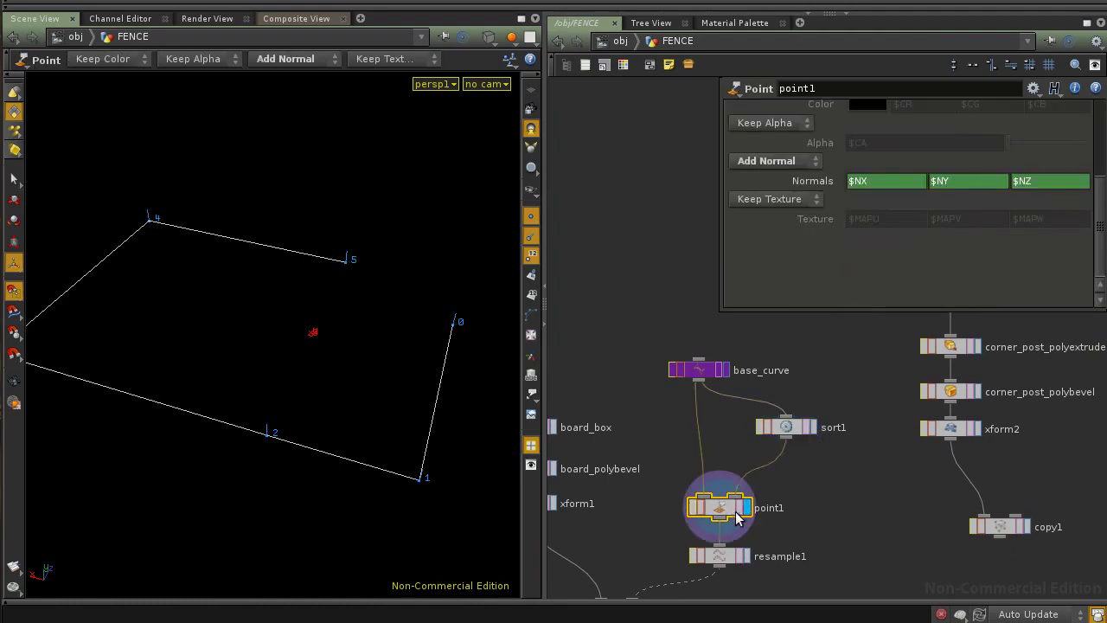
Step: Delete the default channels on point1's Normals and set the X component to $TX2-$TX
{"action": "right_click", "coordinate": [819, 185]}
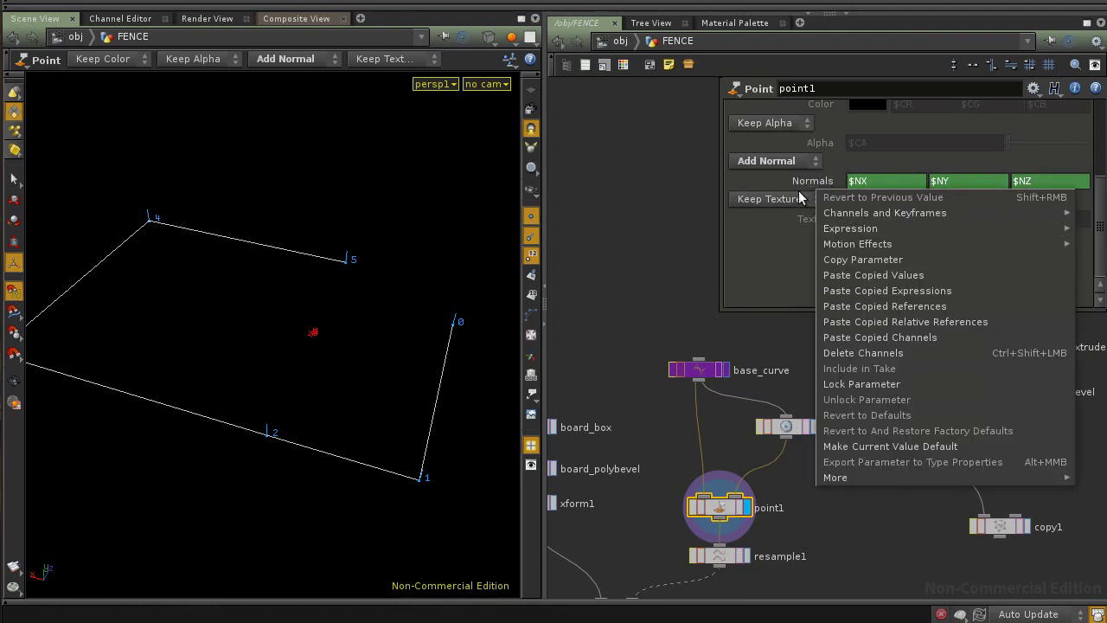
{"action": "left_click", "coordinate": [862, 354]}
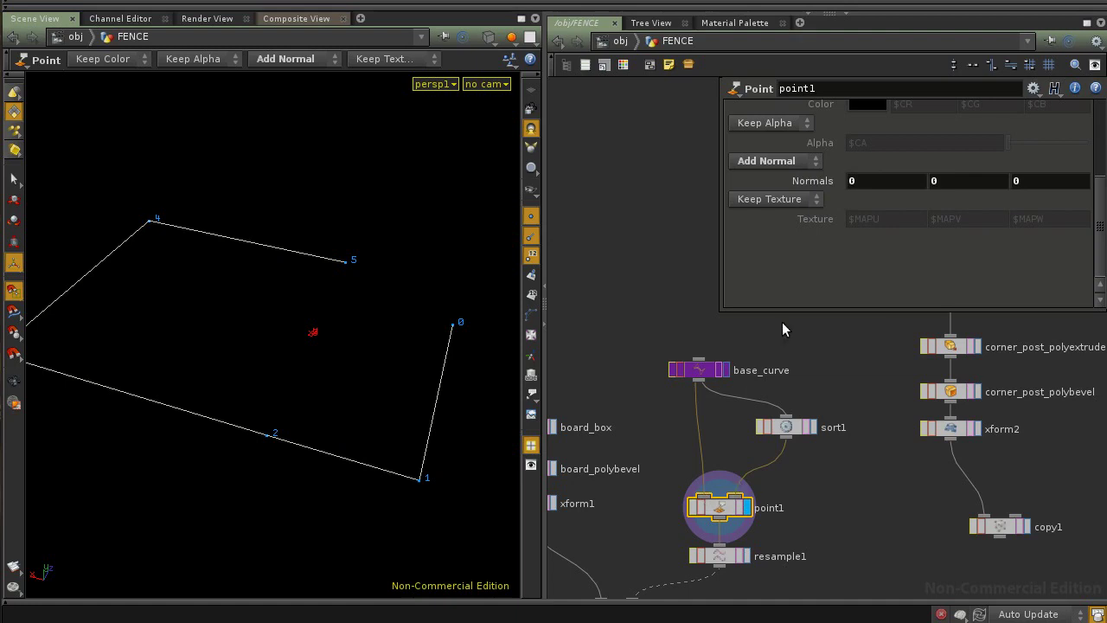
{"action": "left_click", "coordinate": [864, 181]}
{"action": "type", "text": "$TX2-$TX"}
{"action": "key", "text": "Return"}
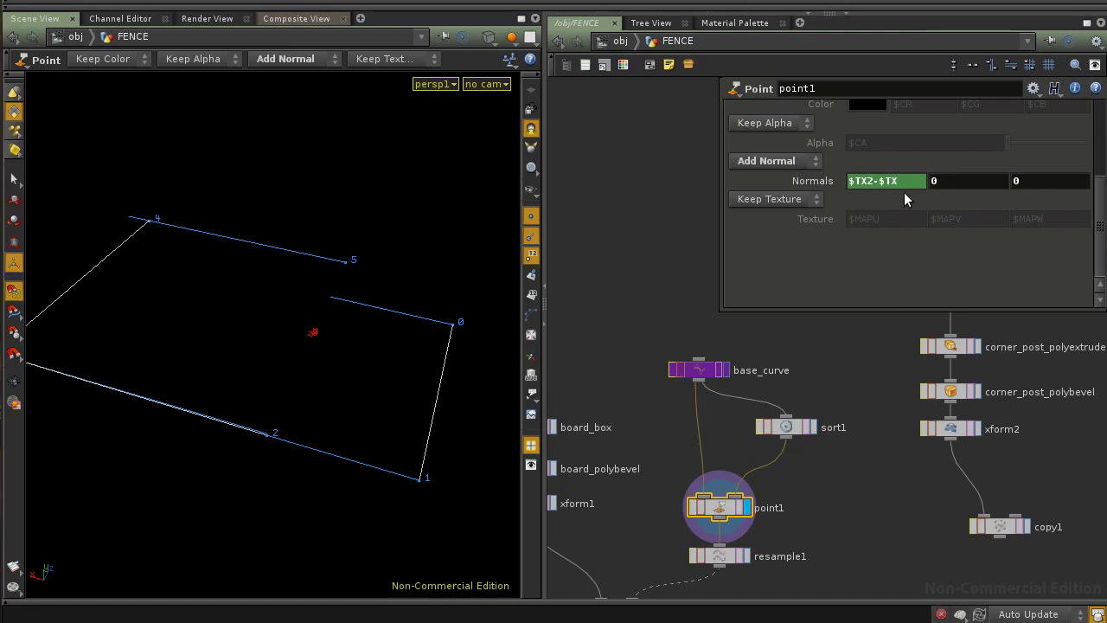
Step: Set the Y and Z components of point1's Normals to $TY2-$TY and $TZ2-$TZ
{"action": "left_click", "coordinate": [938, 181]}
{"action": "type", "text": "$TY2-"}
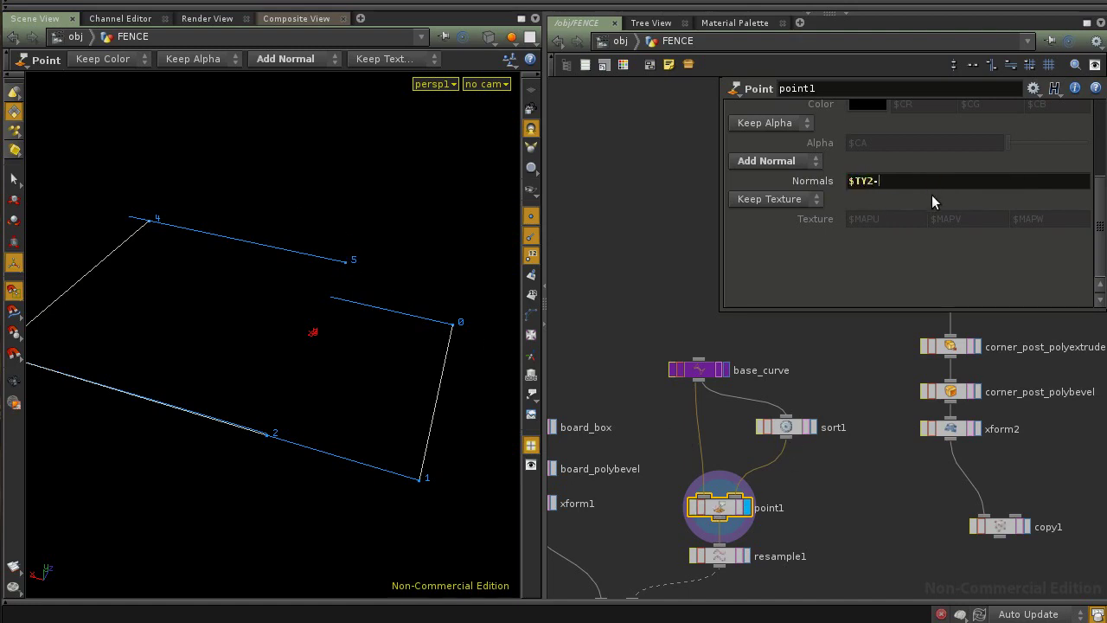
{"action": "type", "text": "$TY"}
{"action": "key", "text": "Return"}
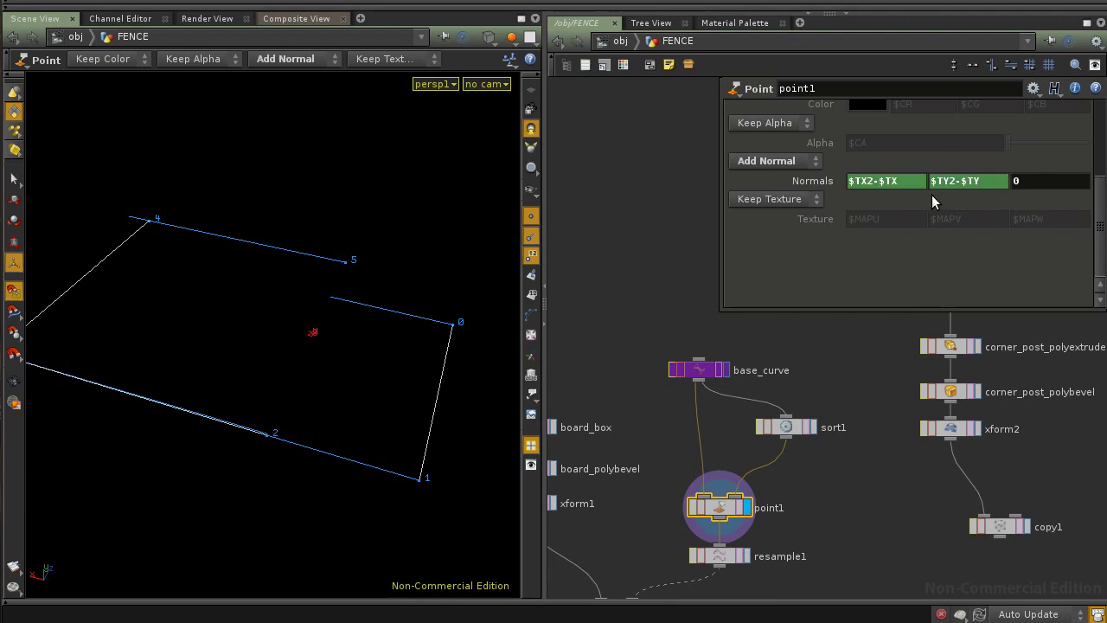
{"action": "left_click", "coordinate": [1031, 178]}
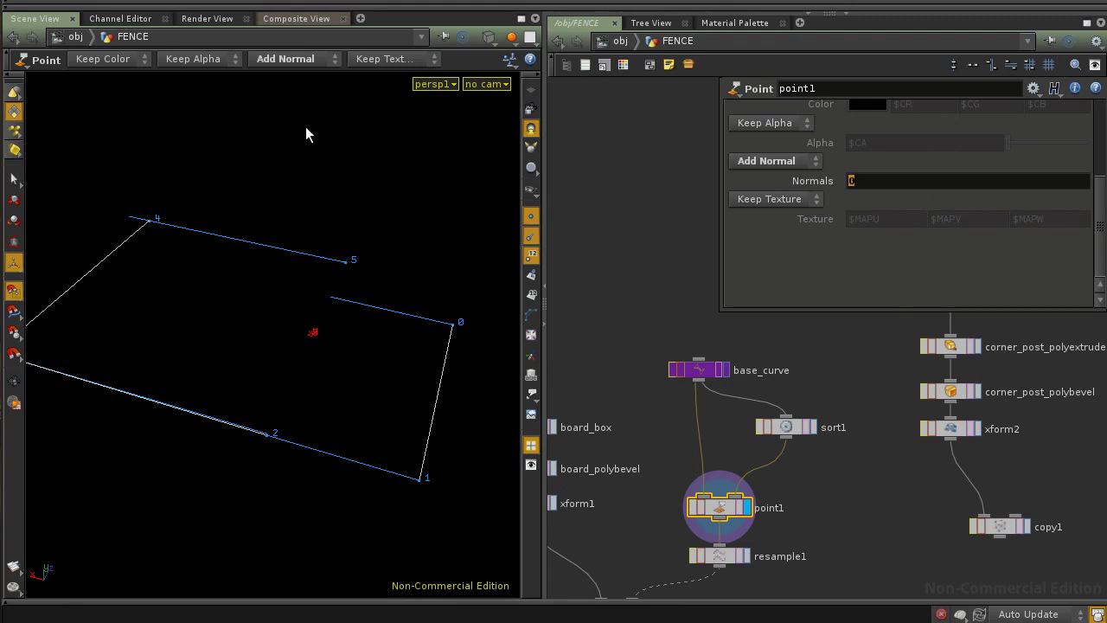
{"action": "type", "text": "$TZ2-TZ"}
{"action": "key", "text": "Return"}
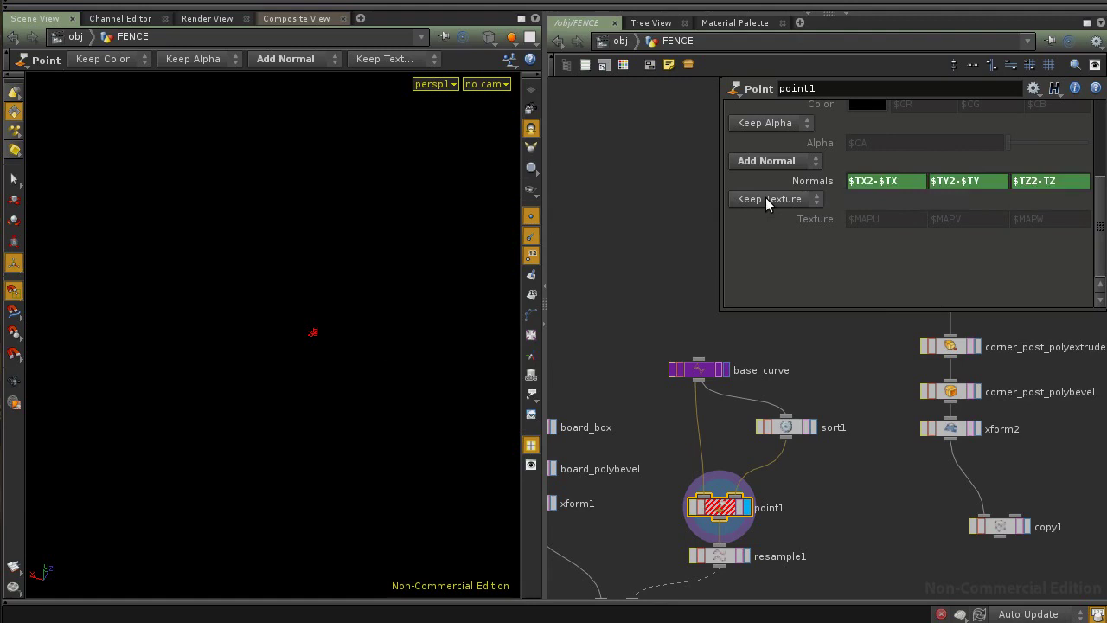
{"action": "scroll", "coordinate": [766, 197], "scroll_direction": "up", "scroll_amount": 1}
{"action": "left_click", "coordinate": [1042, 203]}
{"action": "type", "text": "$"}
{"action": "key", "text": "Return"}
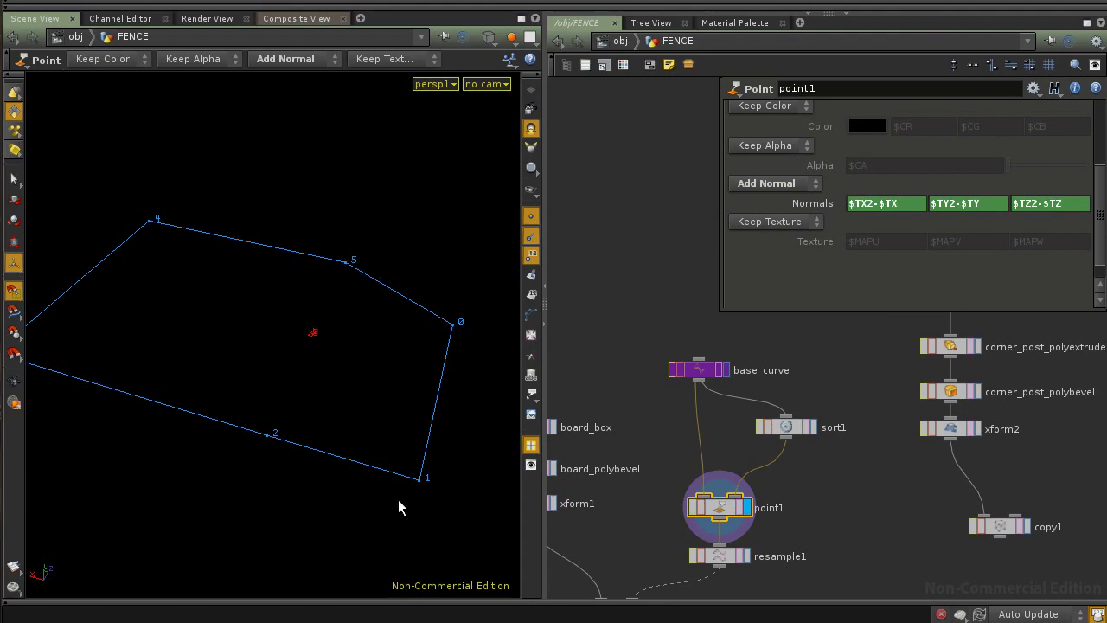
Step: Inspect the point normals around the base curve from other angles, and display the result of resample1
{"action": "left_click_drag", "start_coordinate": [271, 401], "coordinate": [337, 403]}
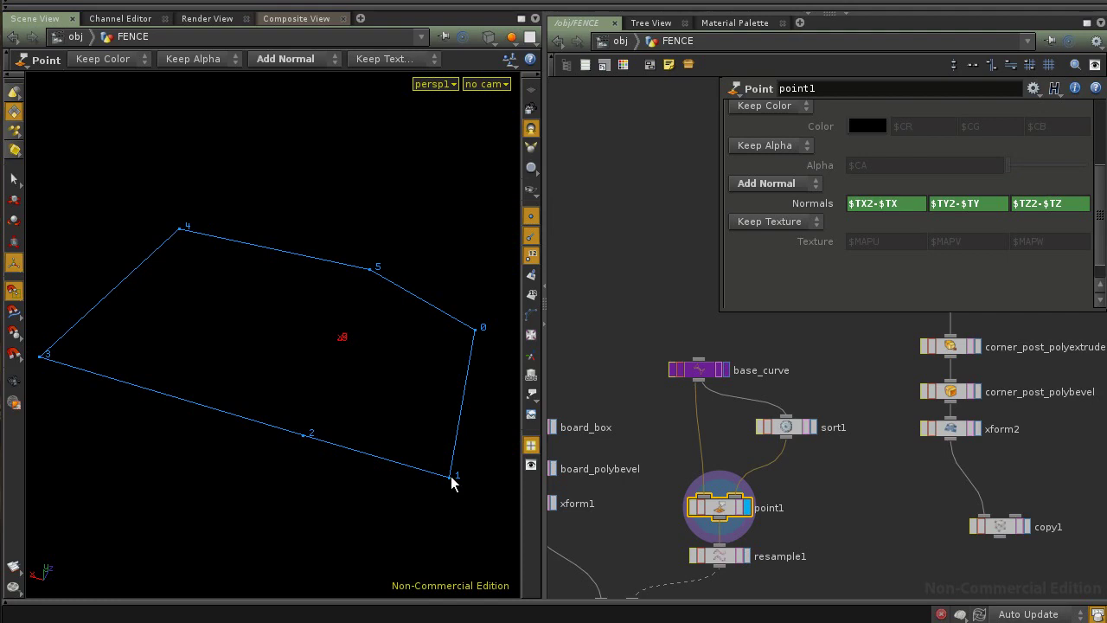
{"action": "key", "text": "Escape"}
{"action": "left_click_drag", "start_coordinate": [356, 385], "coordinate": [313, 454]}
{"action": "left_click", "coordinate": [692, 370]}
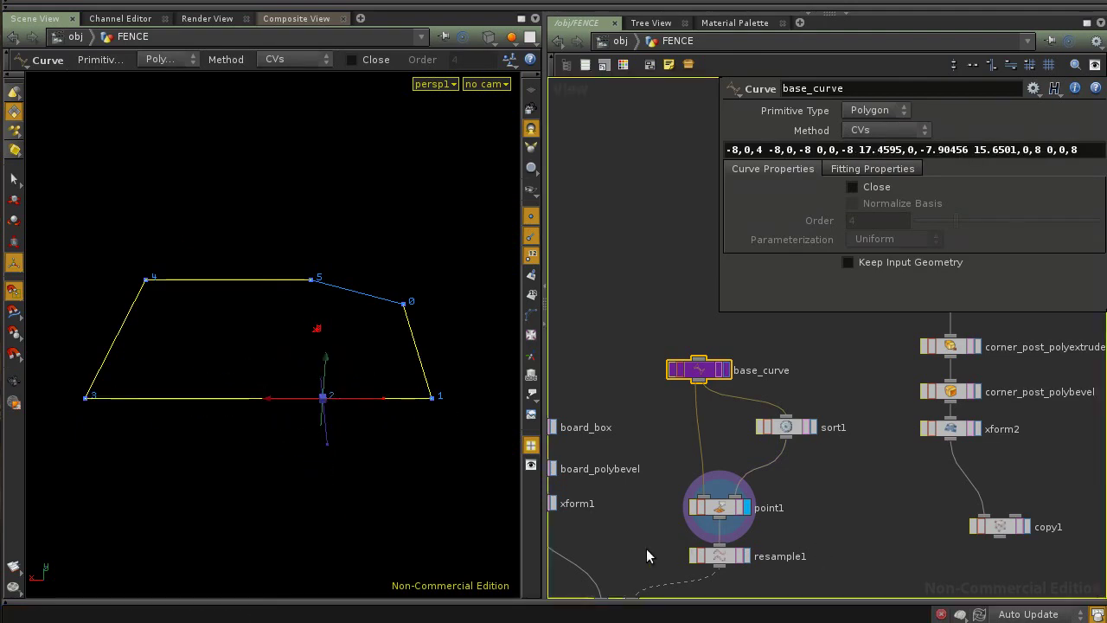
{"action": "middle_click_drag", "start_coordinate": [646, 549], "coordinate": [706, 461]}
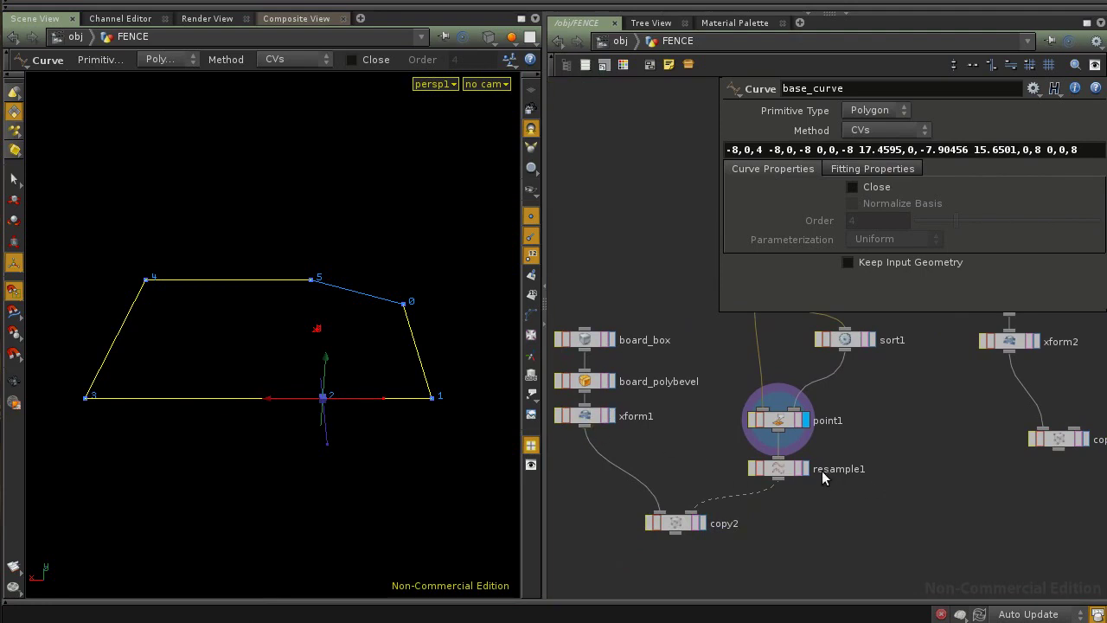
{"action": "left_click", "coordinate": [784, 470]}
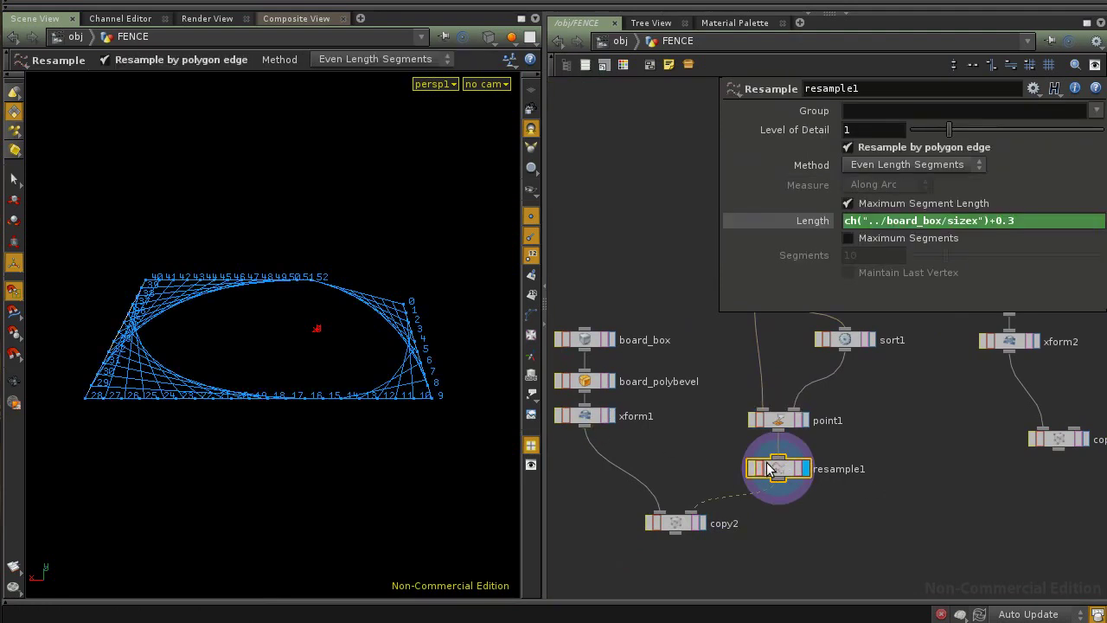
Step: Display and select copy2, and hide the point numbers and point normals in the viewport
{"action": "left_click", "coordinate": [701, 524]}
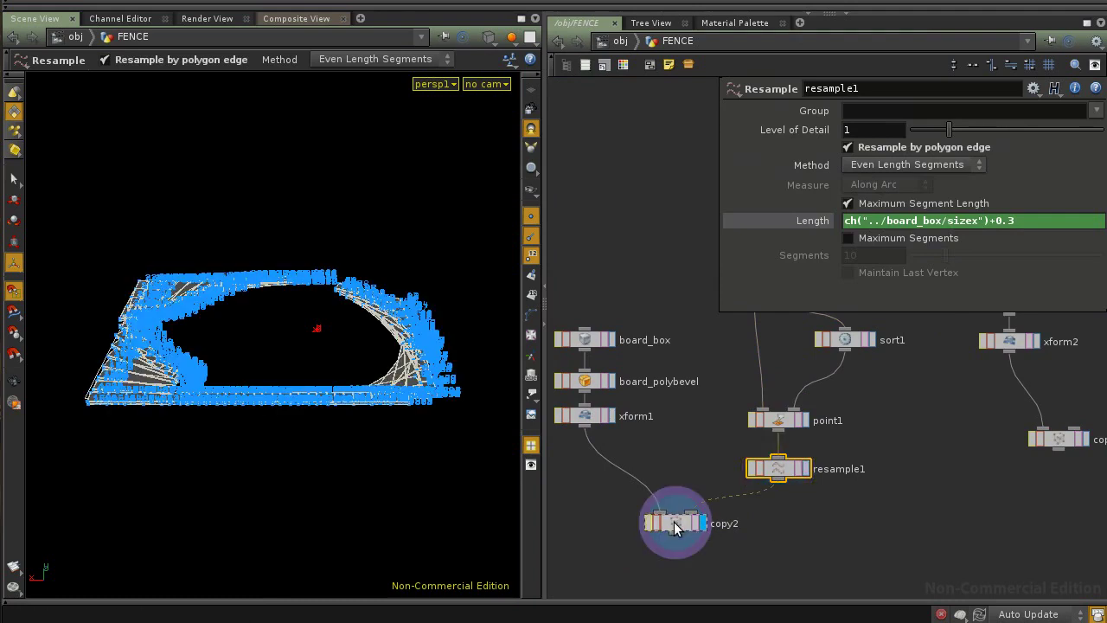
{"action": "left_click", "coordinate": [673, 522]}
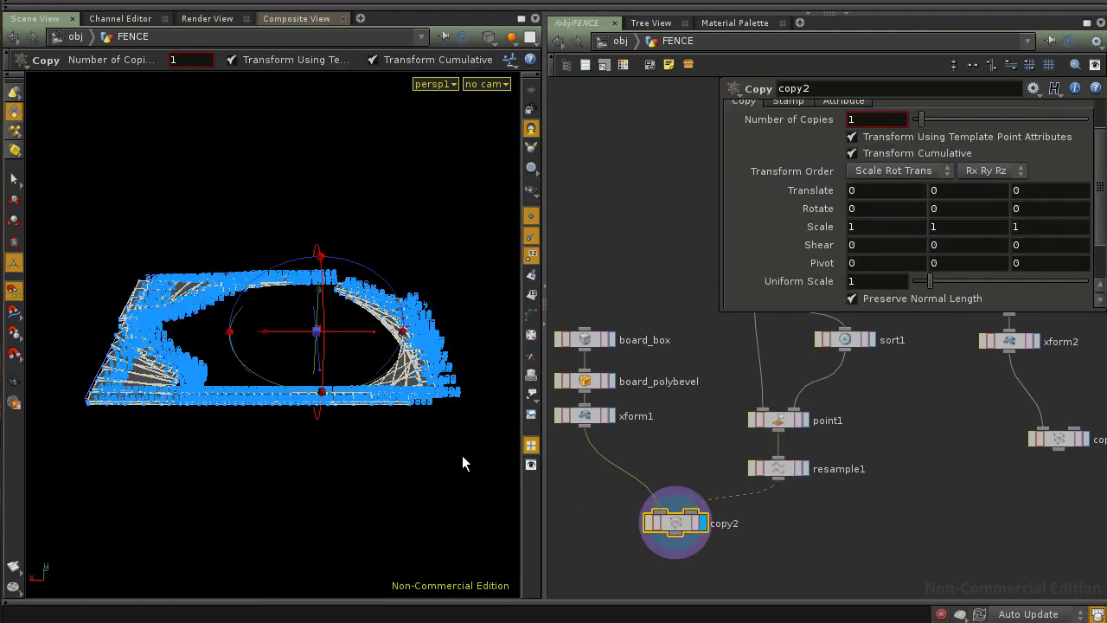
{"action": "middle_click_drag", "start_coordinate": [693, 475], "coordinate": [745, 510]}
{"action": "left_click", "coordinate": [531, 255]}
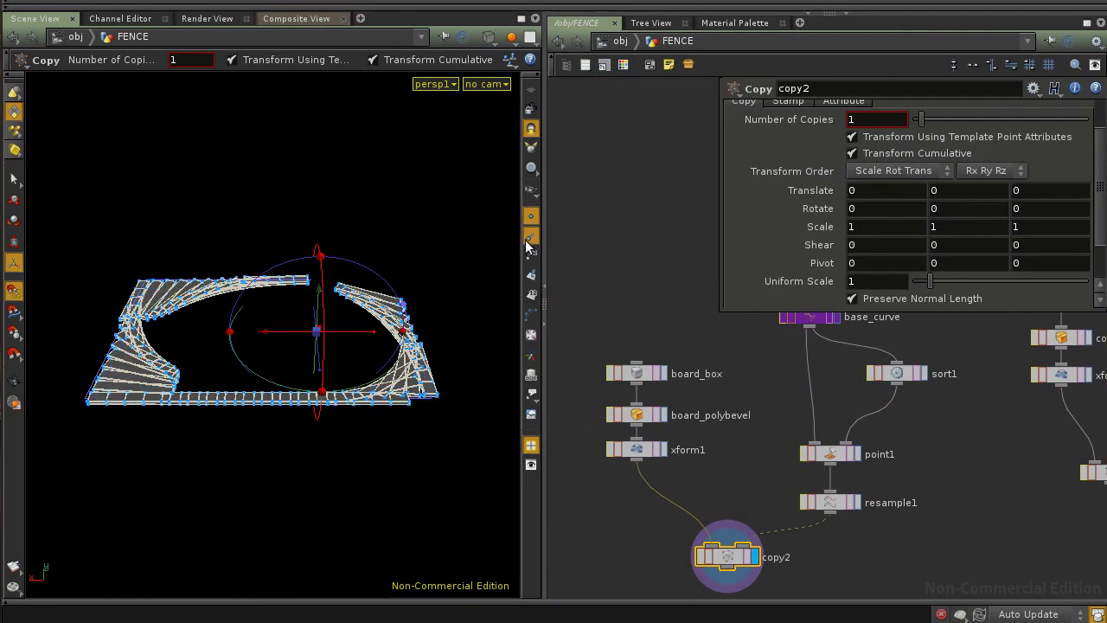
Step: Delete the xform1 node between board_polybevel and copy2, and inspect how the boards turn around the fence corners
{"action": "left_click", "coordinate": [634, 450]}
{"action": "key", "text": "Delete"}
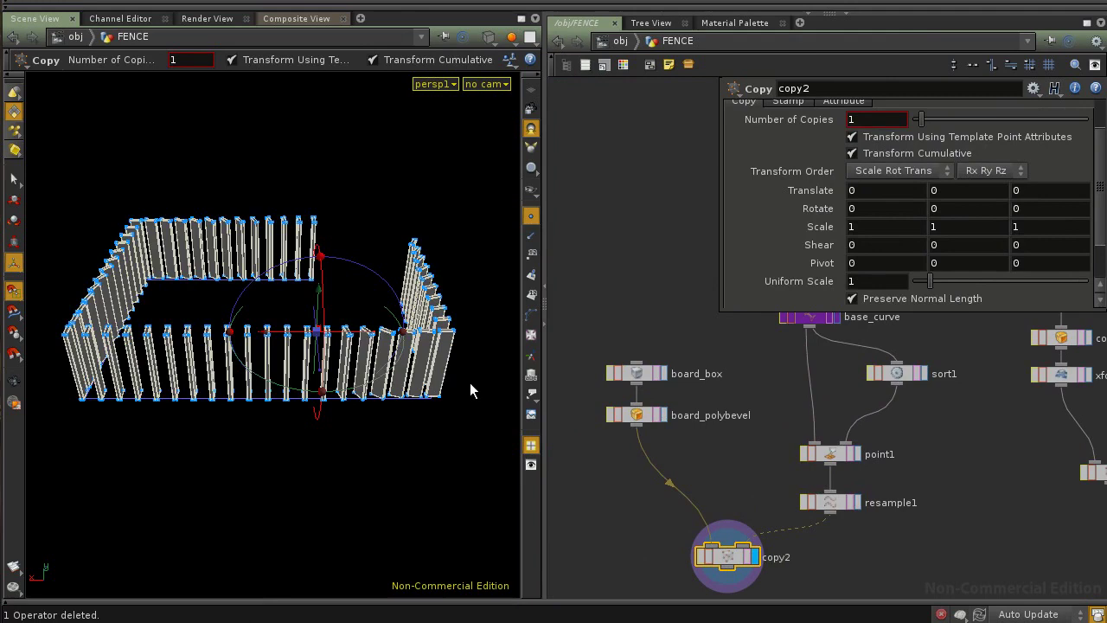
{"action": "key", "text": "Escape"}
{"action": "left_click_drag", "start_coordinate": [467, 383], "coordinate": [383, 421]}
{"action": "key", "text": "Return"}
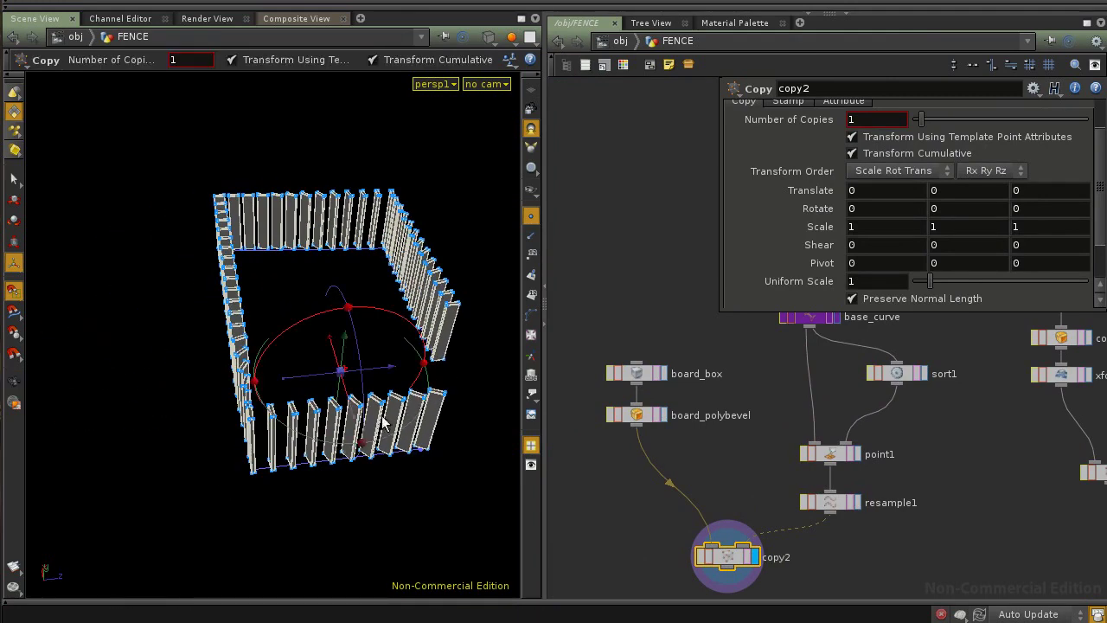
{"action": "left_click", "coordinate": [834, 461]}
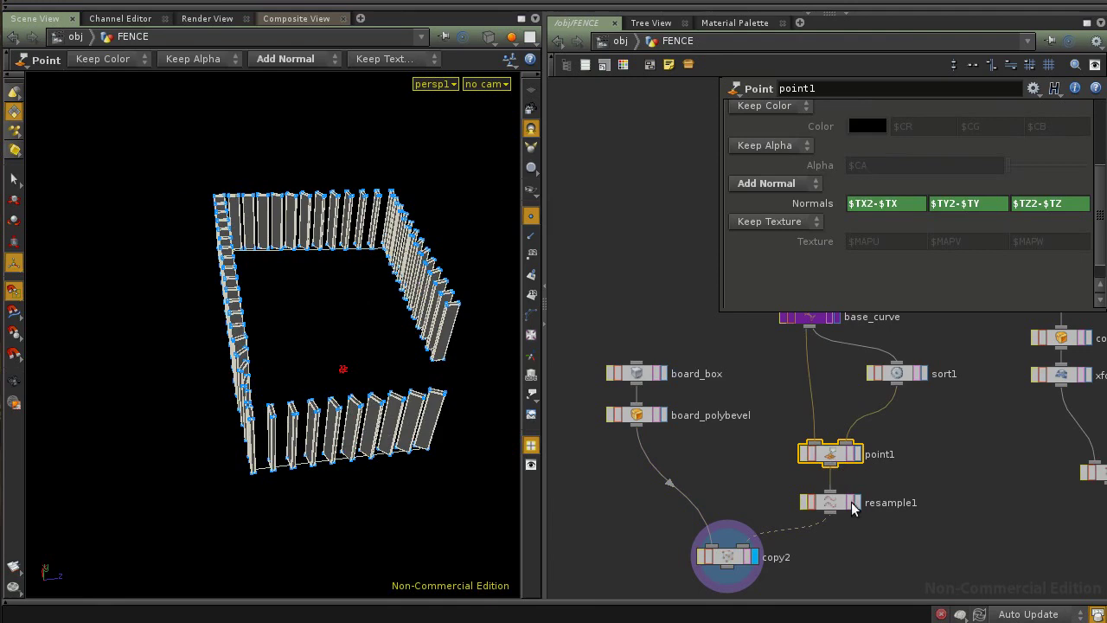
{"action": "key", "text": "Escape"}
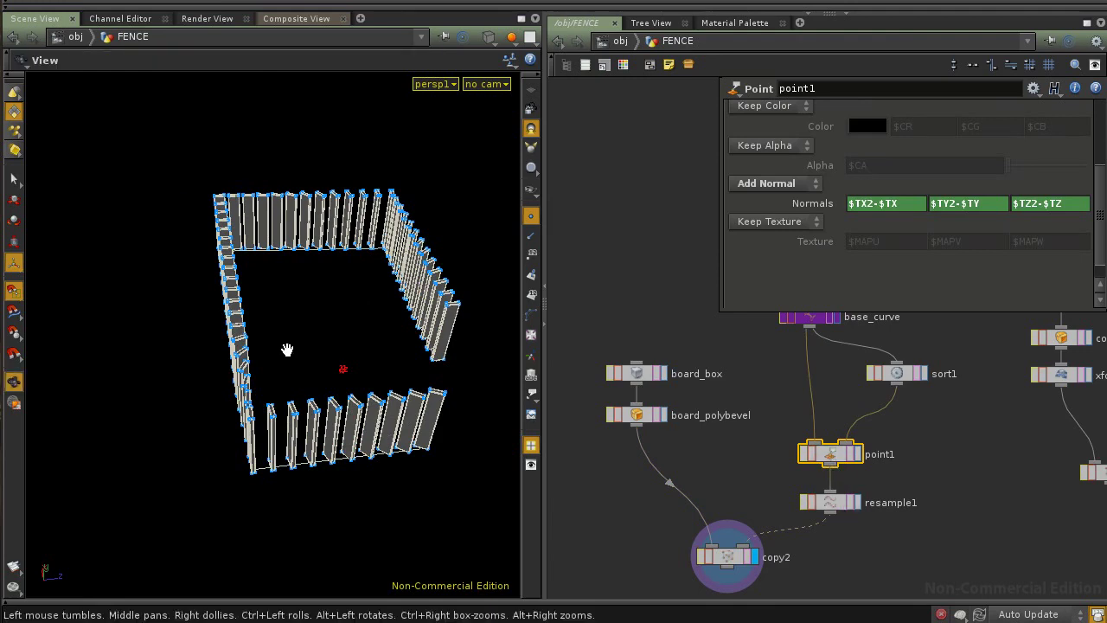
{"action": "left_click_drag", "start_coordinate": [287, 349], "coordinate": [374, 397]}
{"action": "right_click_drag", "start_coordinate": [375, 397], "coordinate": [351, 381]}
Step: Reposition point1 and resample1 in a vertical chain above copy2, and view the fence from a lower angle
{"action": "left_click_drag", "start_coordinate": [830, 509], "coordinate": [756, 499]}
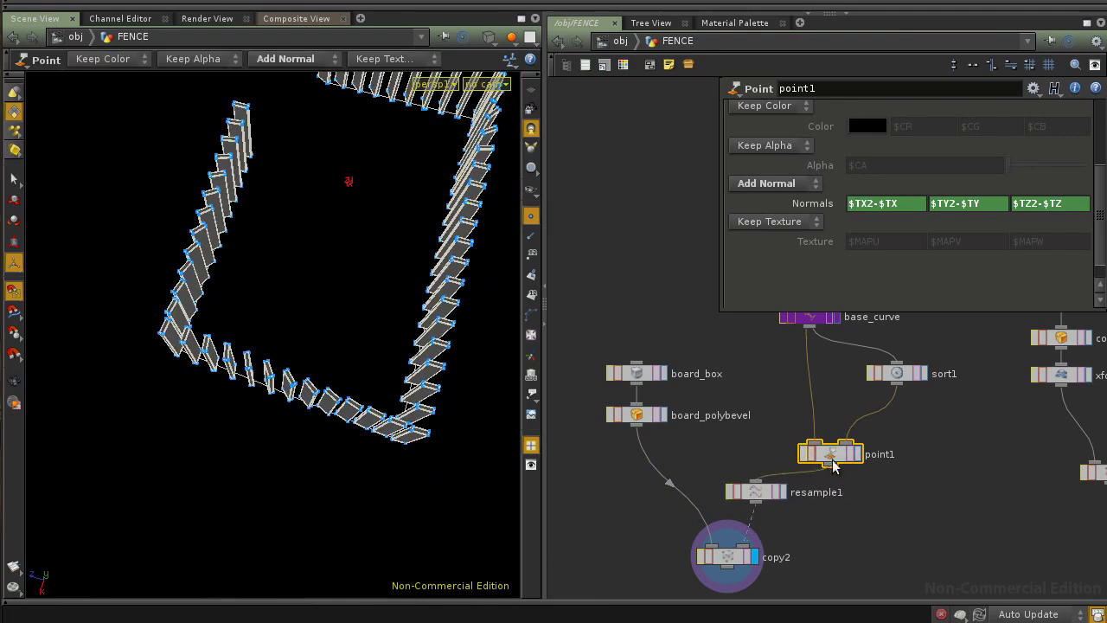
{"action": "left_click_drag", "start_coordinate": [833, 466], "coordinate": [899, 496]}
{"action": "left_click_drag", "start_coordinate": [764, 496], "coordinate": [830, 442]}
{"action": "middle_click_drag", "start_coordinate": [933, 417], "coordinate": [934, 458]}
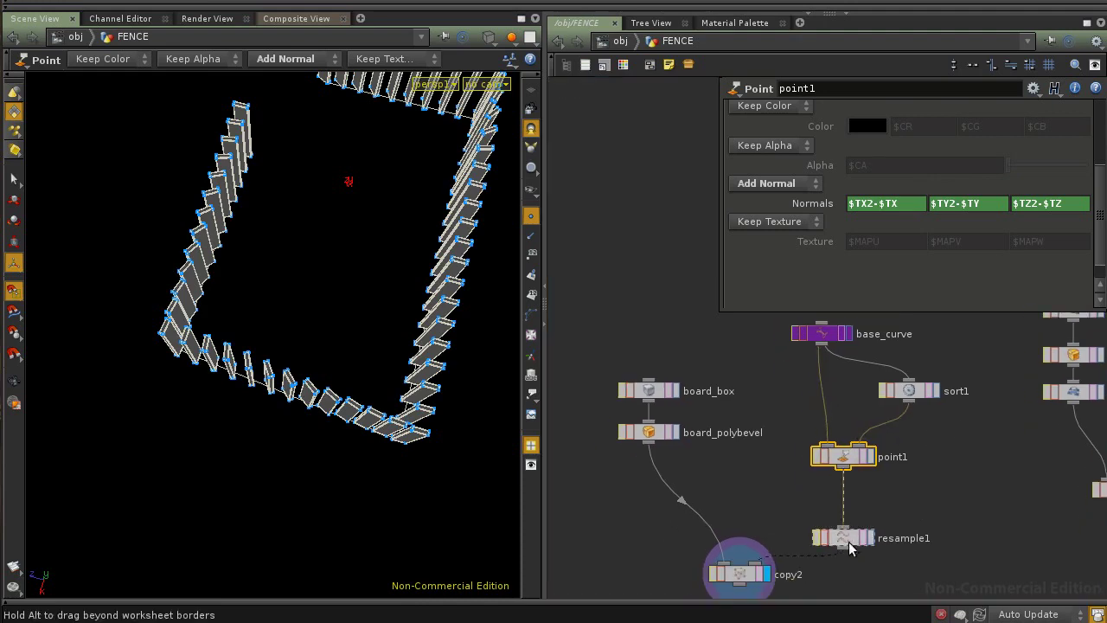
{"action": "left_click_drag", "start_coordinate": [850, 543], "coordinate": [850, 520]}
{"action": "left_click_drag", "start_coordinate": [281, 374], "coordinate": [225, 389]}
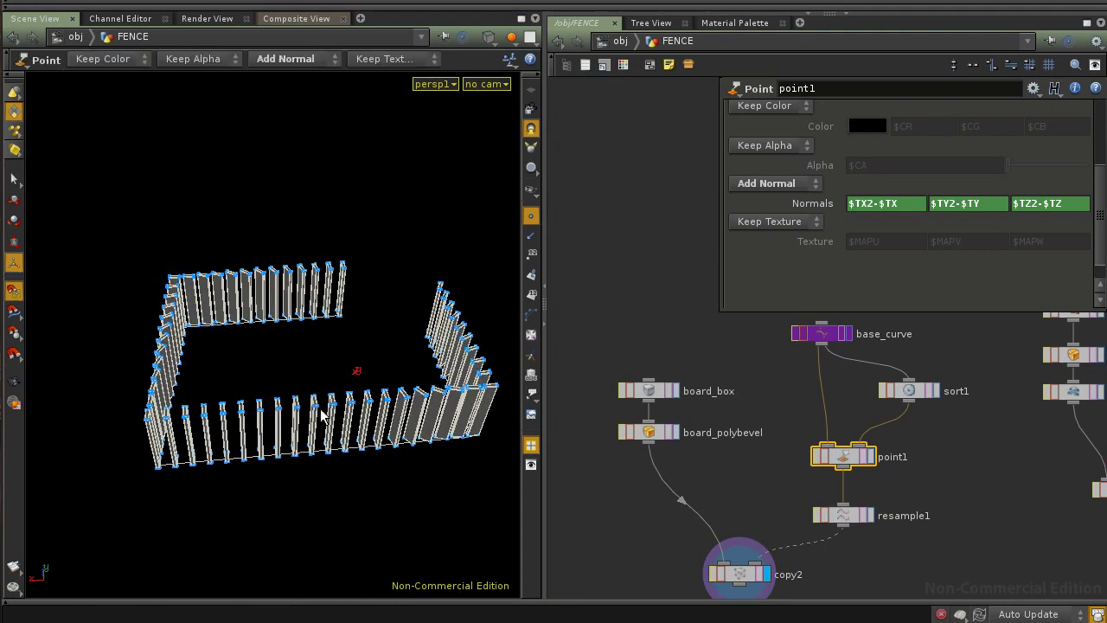
Step: Check the settings of resample1 and pull the node out of the chain between point1 and copy2
{"action": "left_click", "coordinate": [843, 515]}
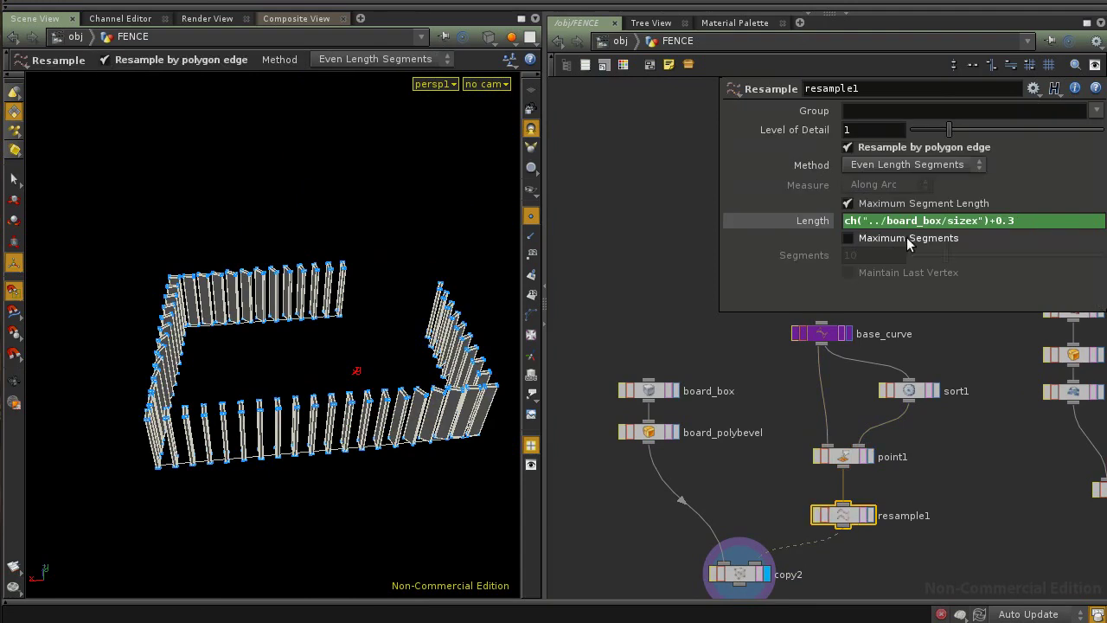
{"action": "left_click", "coordinate": [875, 149]}
{"action": "left_click", "coordinate": [877, 145]}
{"action": "left_click_drag", "start_coordinate": [841, 519], "coordinate": [843, 509]}
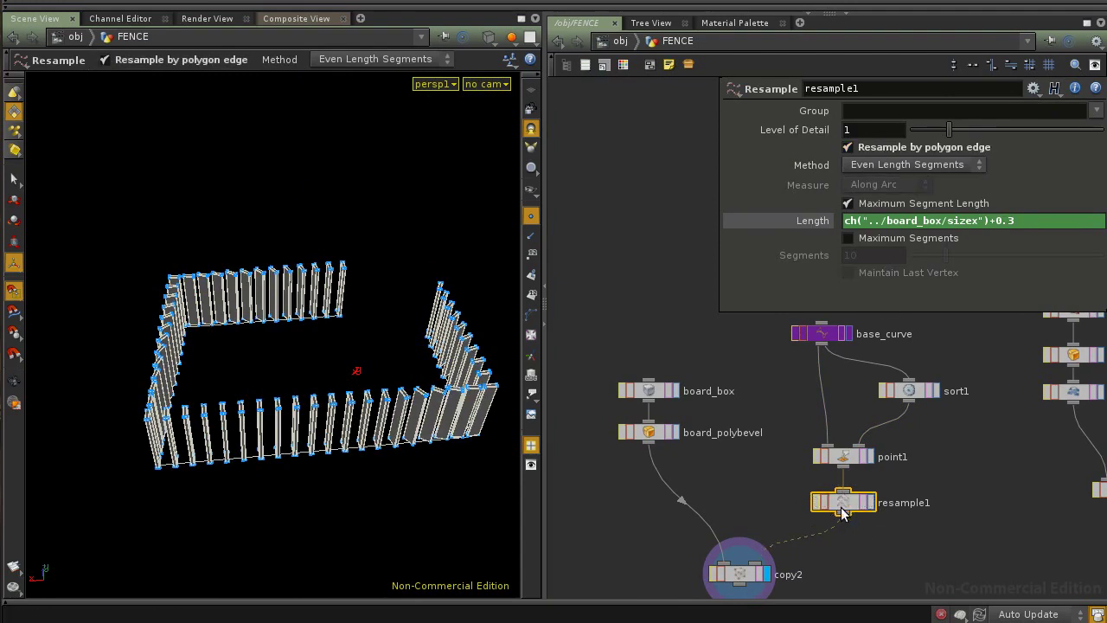
{"action": "left_click_drag", "start_coordinate": [843, 511], "coordinate": [814, 512]}
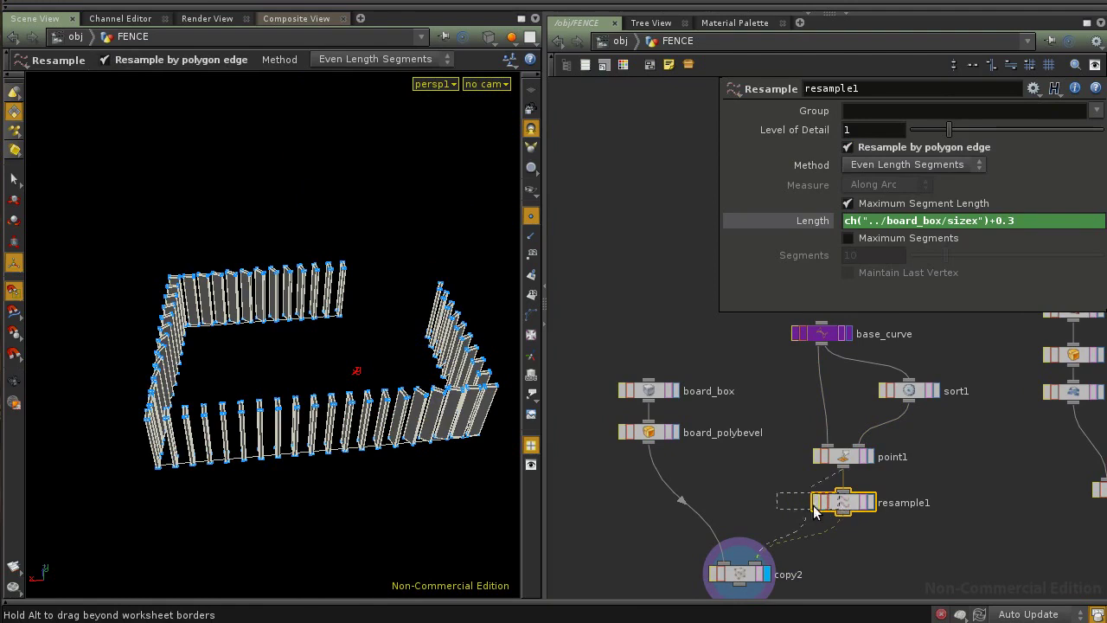
{"action": "left_click_drag", "start_coordinate": [769, 511], "coordinate": [773, 485]}
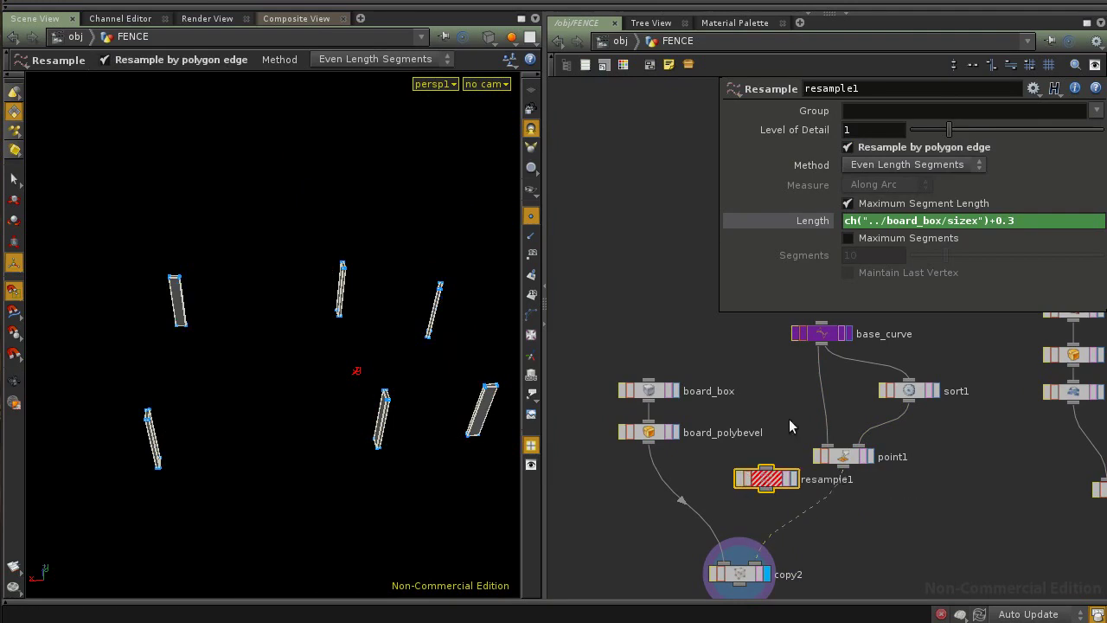
Step: Wire base_curve into resample1, place it beside sort1, and connect its output to the first input of point1
{"action": "left_click_drag", "start_coordinate": [822, 370], "coordinate": [767, 470]}
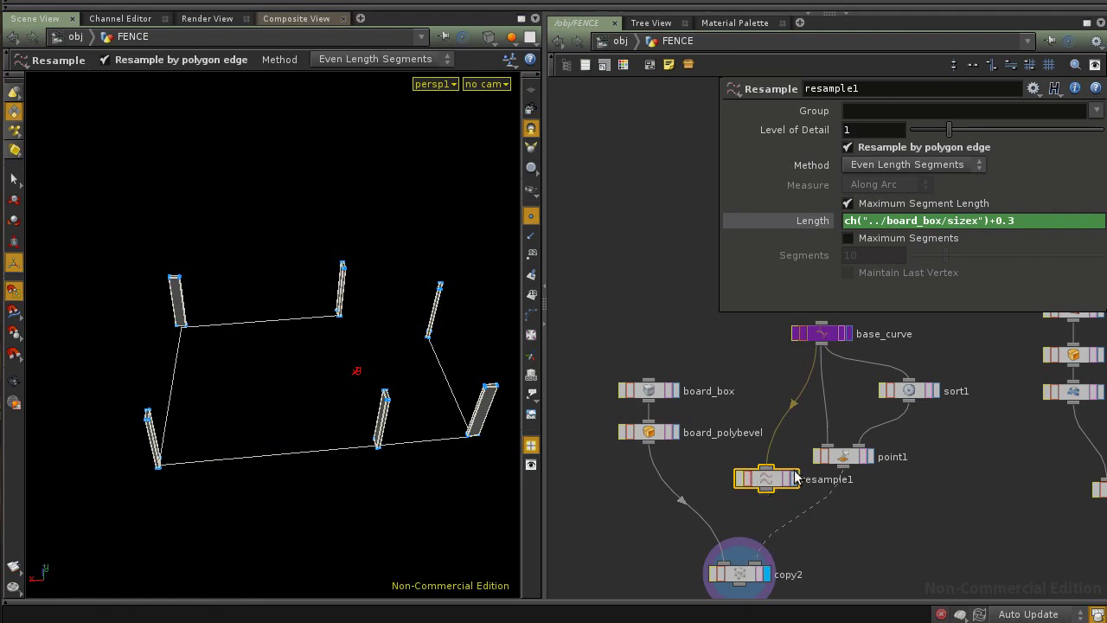
{"action": "left_click_drag", "start_coordinate": [770, 478], "coordinate": [794, 390]}
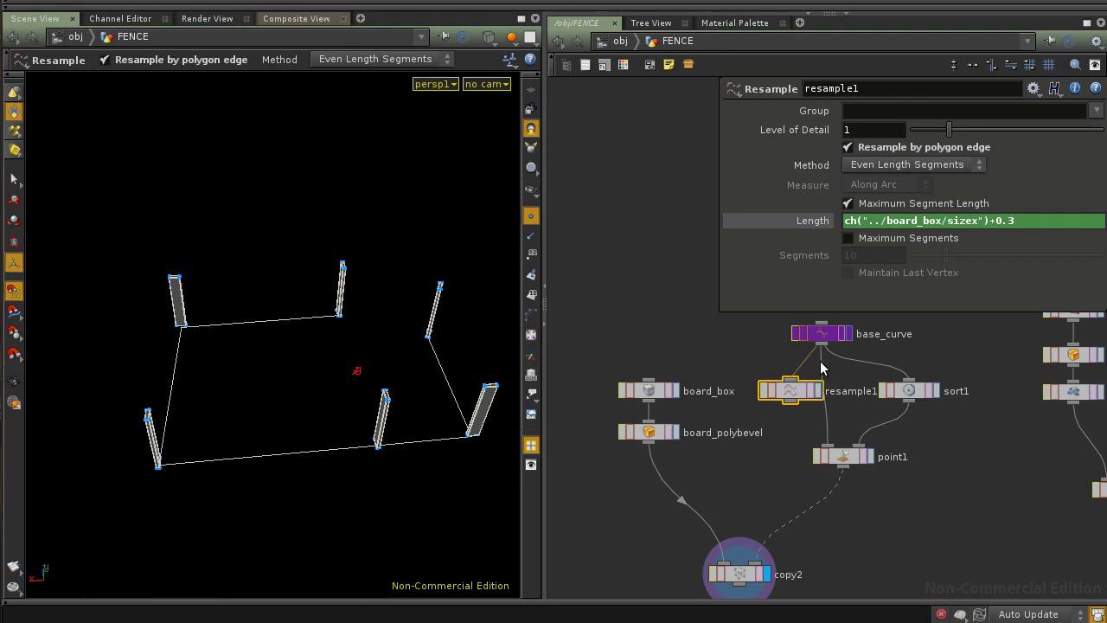
{"action": "left_click_drag", "start_coordinate": [908, 389], "coordinate": [912, 402]}
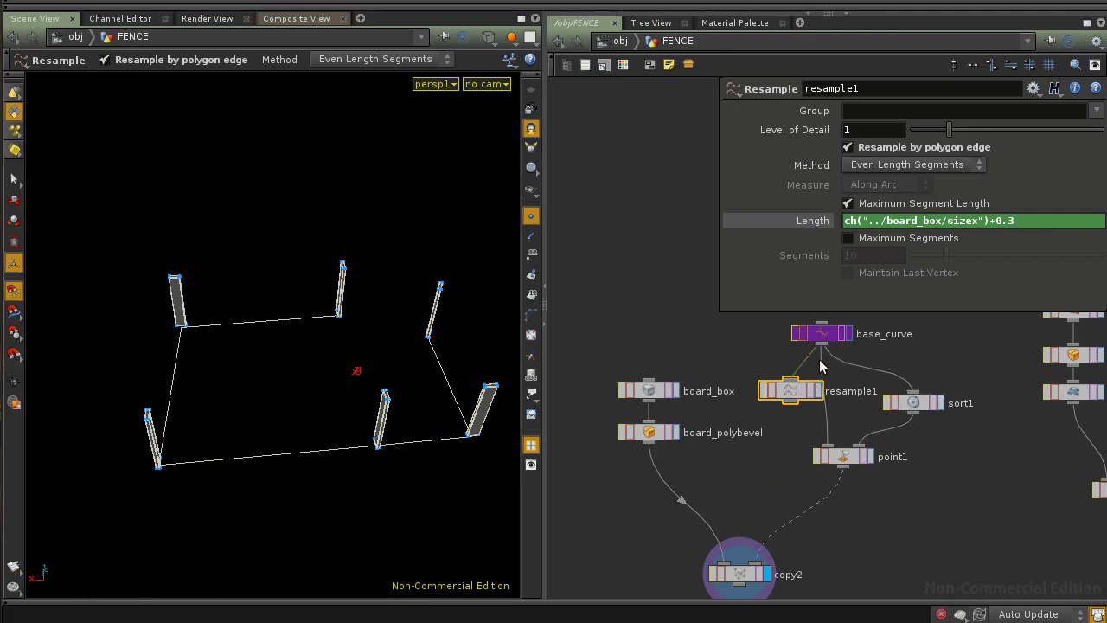
{"action": "left_click", "coordinate": [822, 368]}
{"action": "left_click", "coordinate": [791, 382]}
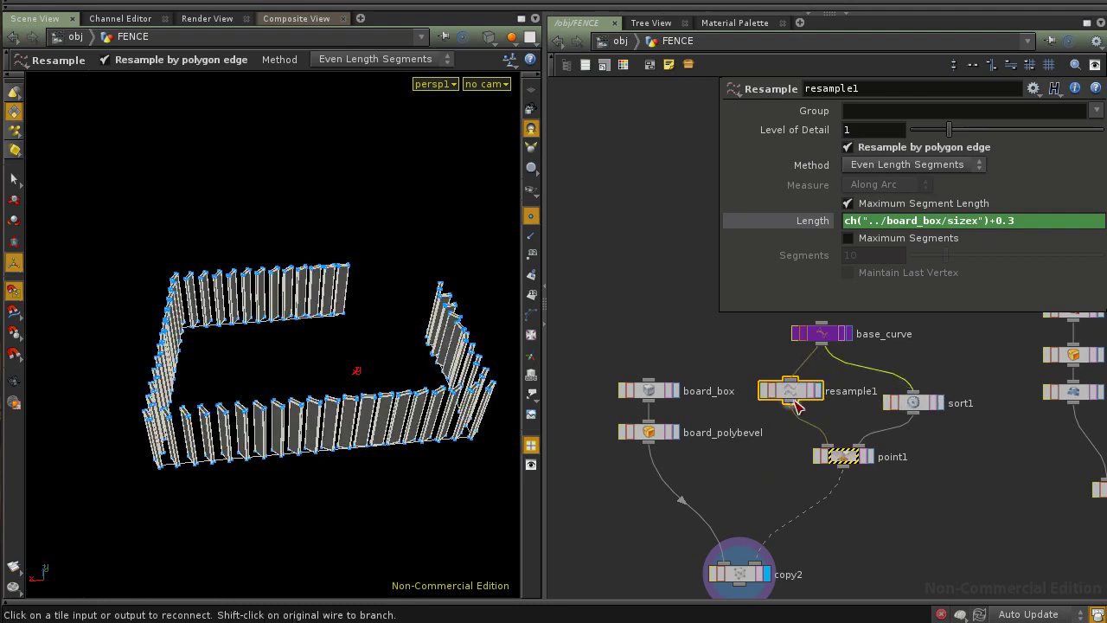
Step: Feed sort1 from resample1 instead of base_curve, and space out resample1, sort1 and point1 below the curve
{"action": "left_click_drag", "start_coordinate": [820, 381], "coordinate": [820, 377]}
{"action": "left_click_drag", "start_coordinate": [917, 404], "coordinate": [921, 414]}
{"action": "left_click_drag", "start_coordinate": [844, 452], "coordinate": [848, 505]}
{"action": "left_click_drag", "start_coordinate": [917, 414], "coordinate": [898, 450]}
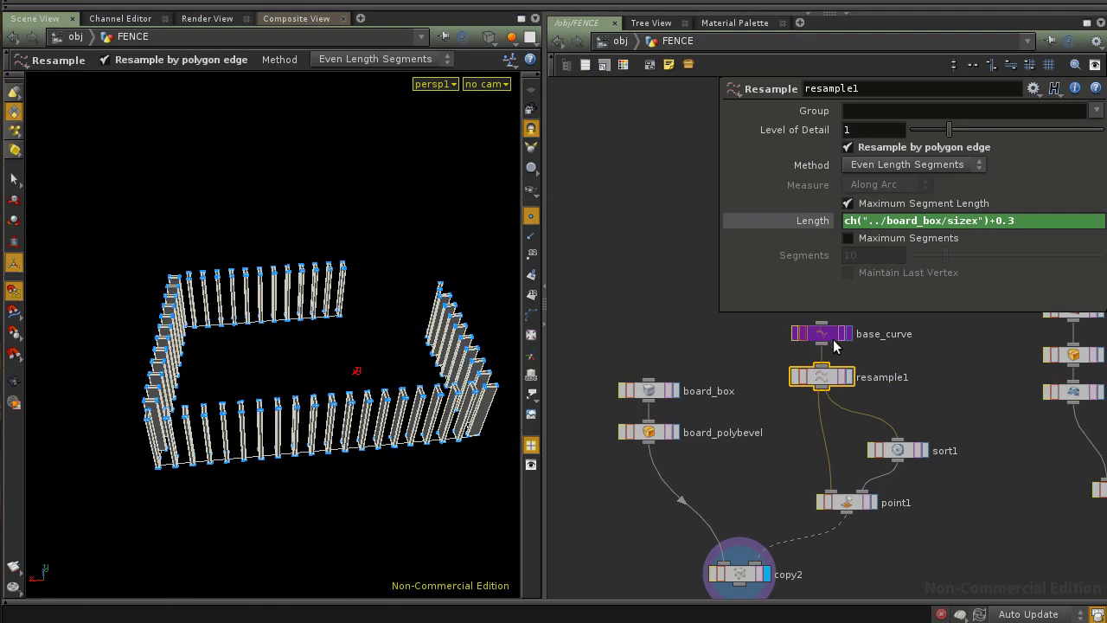
Step: Tidy the network layout of base_curve, resample1, sort1, point1 and copy2
{"action": "left_click_drag", "start_coordinate": [828, 339], "coordinate": [828, 327]}
{"action": "left_click_drag", "start_coordinate": [824, 378], "coordinate": [824, 371]}
{"action": "left_click_drag", "start_coordinate": [898, 449], "coordinate": [892, 430]}
{"action": "left_click_drag", "start_coordinate": [849, 503], "coordinate": [847, 486]}
{"action": "left_click_drag", "start_coordinate": [734, 578], "coordinate": [750, 564]}
{"action": "middle_click_drag", "start_coordinate": [779, 435], "coordinate": [766, 473]}
{"action": "left_click_drag", "start_coordinate": [808, 361], "coordinate": [808, 346]}
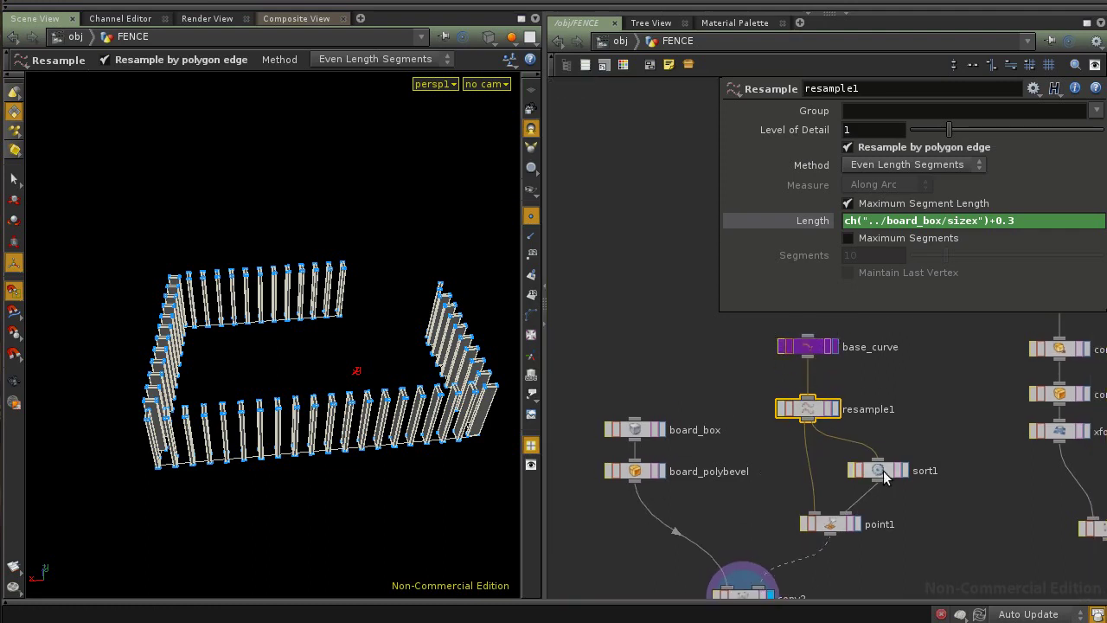
Step: Review the sort1 and point1 settings, and examine the board orientation along every side of the fence
{"action": "left_click", "coordinate": [883, 471]}
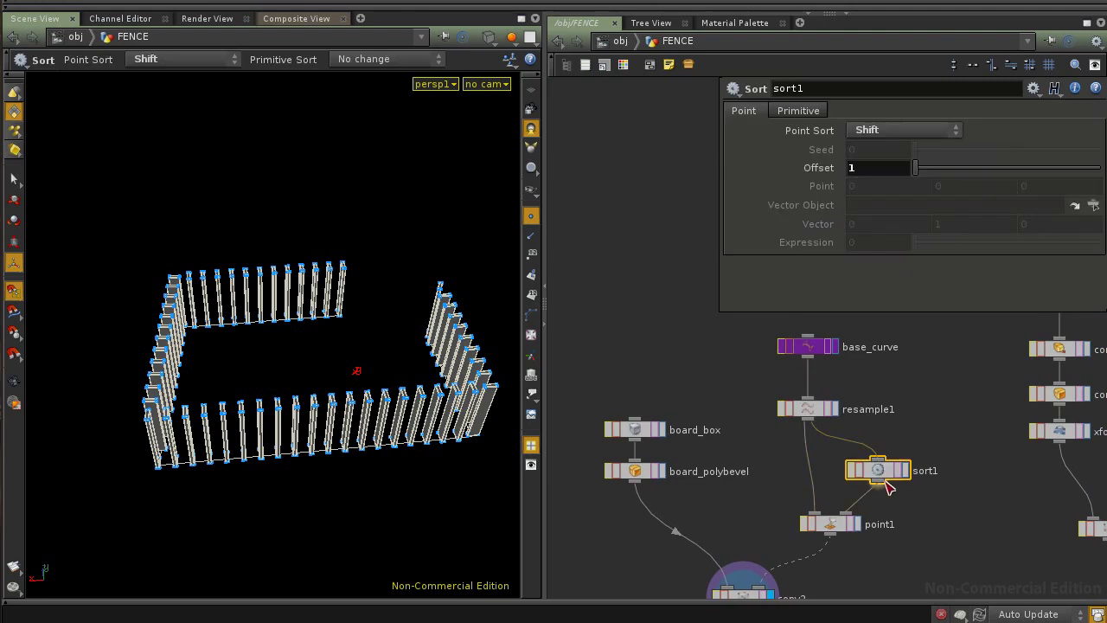
{"action": "left_click", "coordinate": [832, 523]}
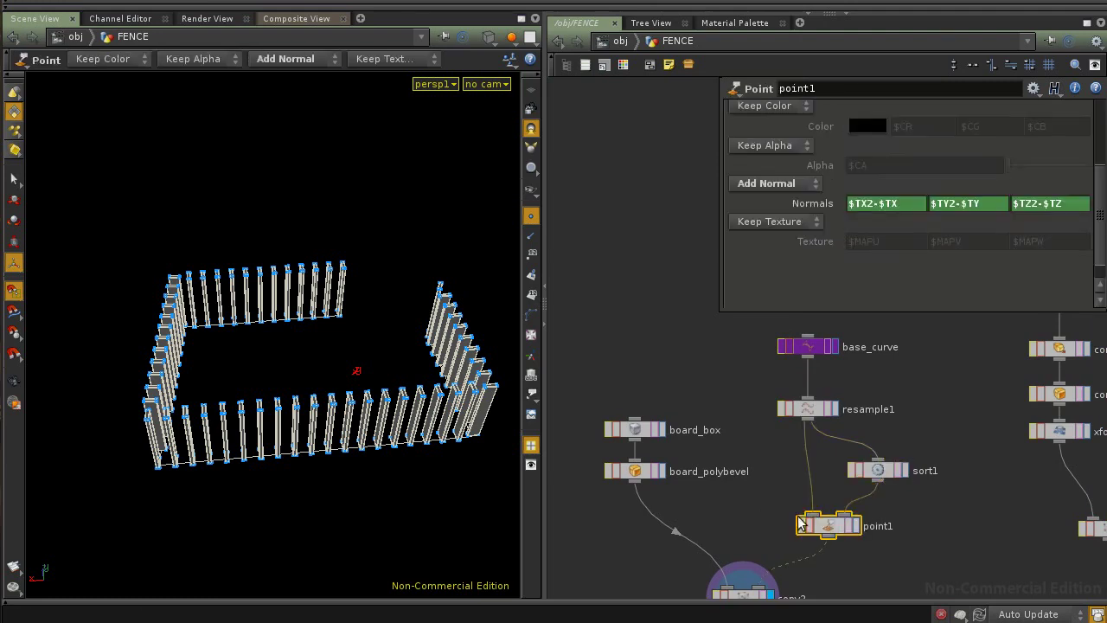
{"action": "key", "text": "Escape"}
{"action": "left_click_drag", "start_coordinate": [277, 479], "coordinate": [326, 412]}
{"action": "right_click_drag", "start_coordinate": [327, 412], "coordinate": [378, 423]}
{"action": "left_click_drag", "start_coordinate": [378, 423], "coordinate": [342, 440]}
{"action": "middle_click_drag", "start_coordinate": [342, 440], "coordinate": [395, 386]}
{"action": "left_click_drag", "start_coordinate": [332, 412], "coordinate": [342, 383]}
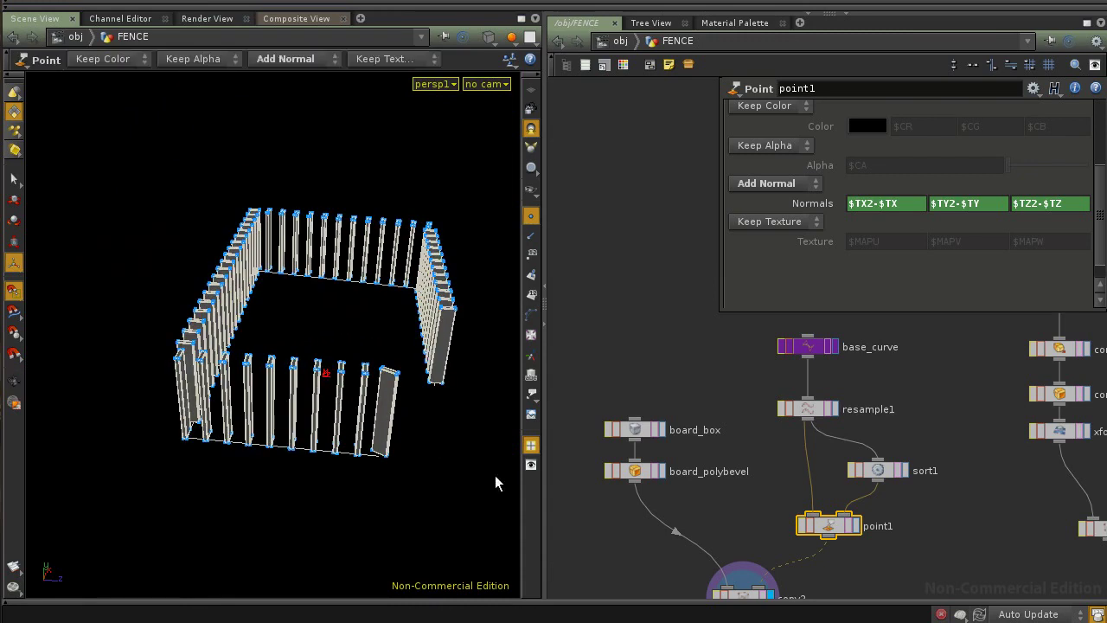
Step: Insert a Transform node between board_polybevel and copy2, and set its Y rotation to 90
{"action": "key", "text": "Tab"}
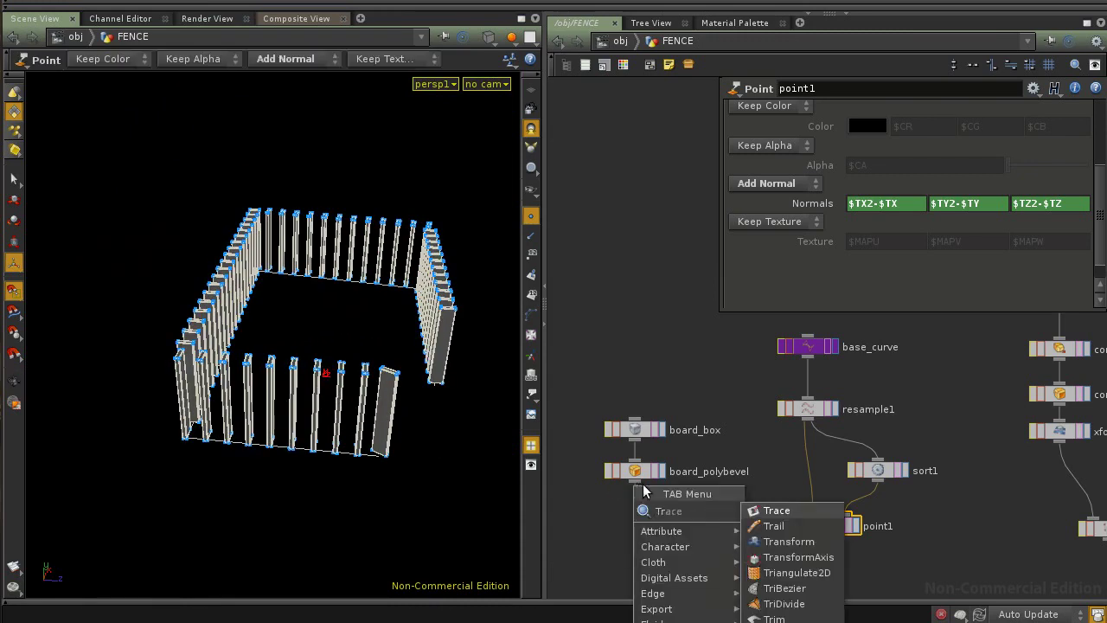
{"action": "left_click", "coordinate": [788, 541]}
{"action": "left_click", "coordinate": [637, 515]}
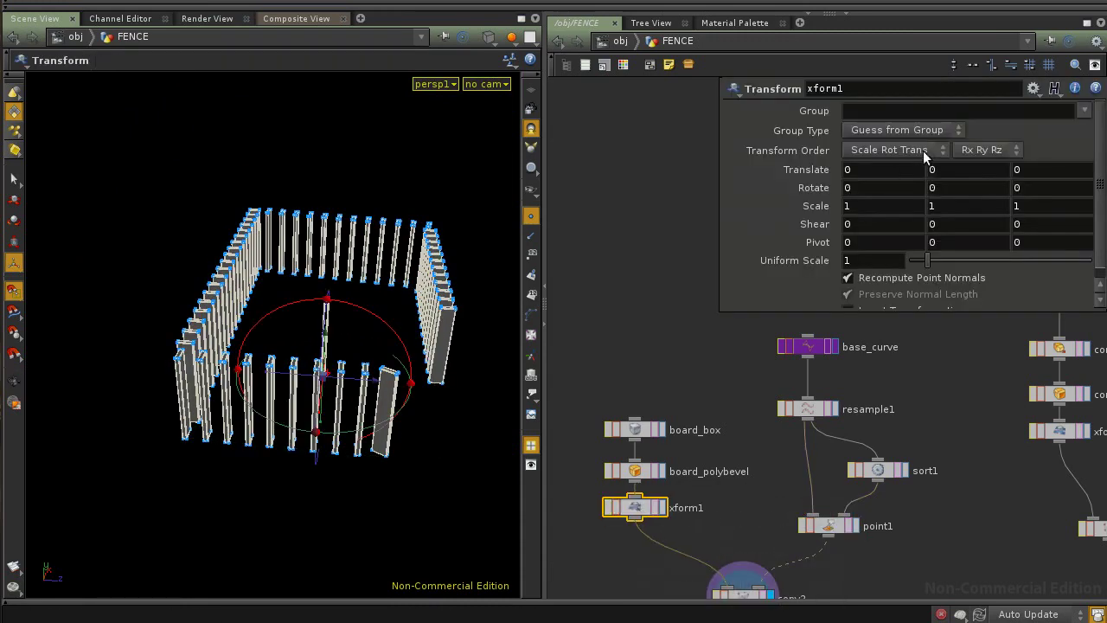
{"action": "type", "text": "90"}
{"action": "key", "text": "Return"}
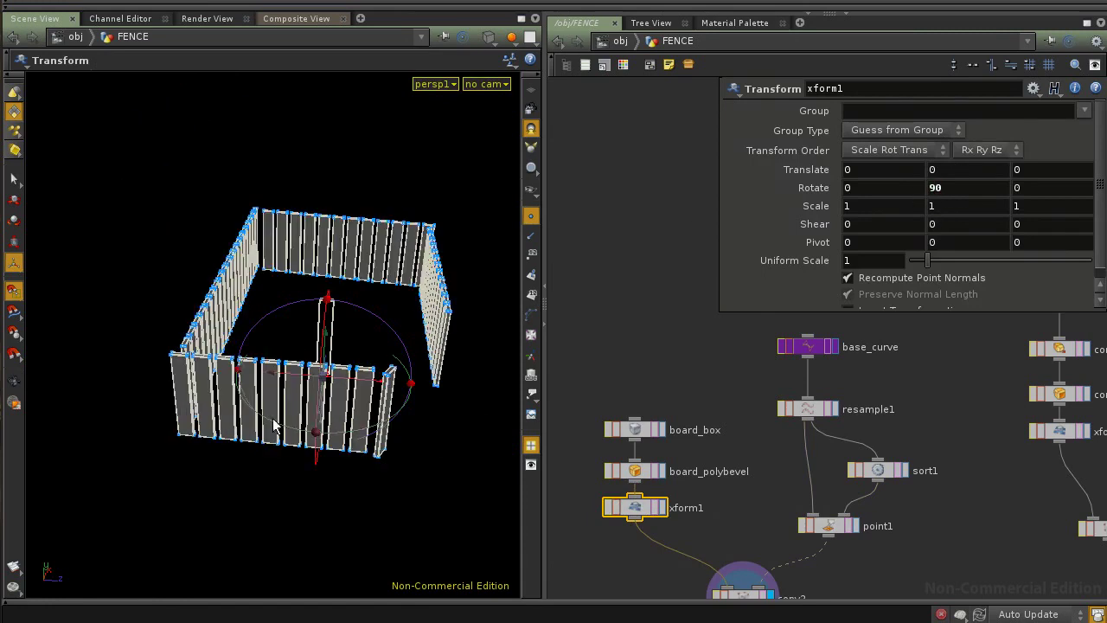
Step: Examine the orientation of the rotated boards along the sides of the fence
{"action": "key", "text": "Escape"}
{"action": "left_click_drag", "start_coordinate": [246, 418], "coordinate": [280, 460]}
{"action": "middle_click_drag", "start_coordinate": [277, 459], "coordinate": [285, 411]}
{"action": "left_click_drag", "start_coordinate": [269, 432], "coordinate": [389, 475]}
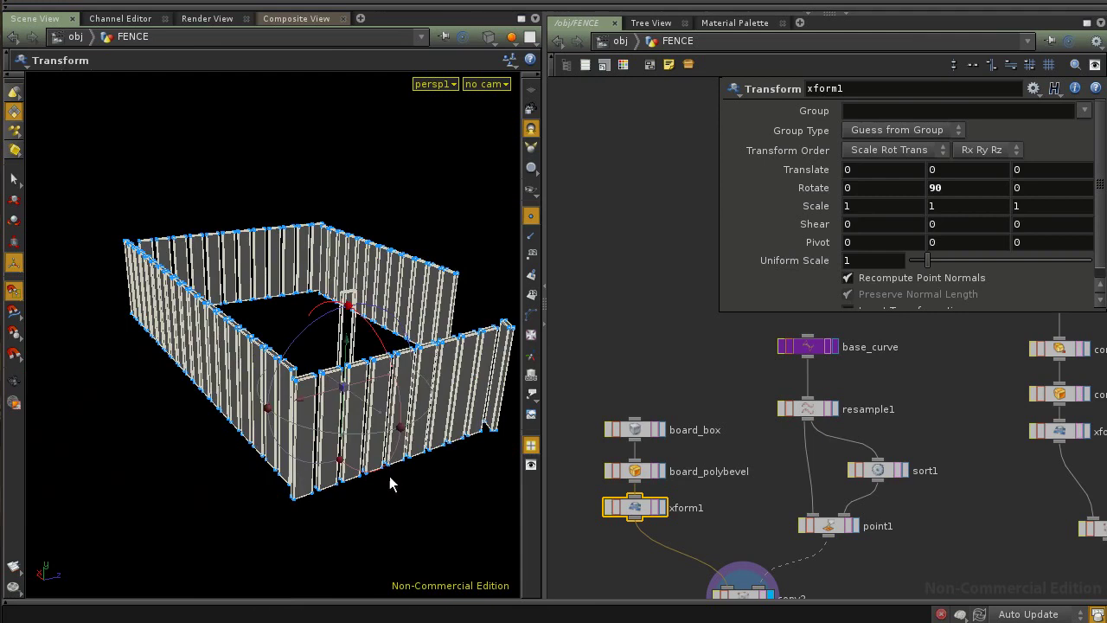
Step: Select base_curve and inspect how the boards sit along the curve from several angles, including low and high views
{"action": "left_click", "coordinate": [813, 348]}
{"action": "left_click_drag", "start_coordinate": [303, 501], "coordinate": [371, 509]}
{"action": "left_click_drag", "start_coordinate": [436, 471], "coordinate": [335, 445], "text": "alt"}
{"action": "key", "text": "ctrl+z"}
{"action": "key", "text": "Escape"}
{"action": "key", "text": "space"}
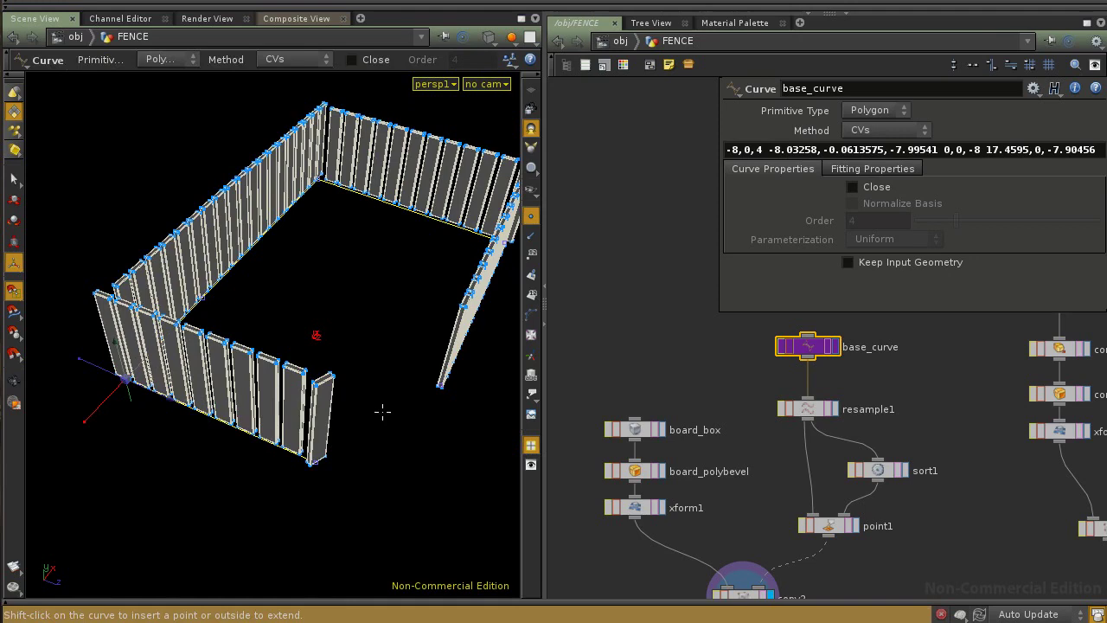
{"action": "key", "text": "space"}
{"action": "left_click_drag", "start_coordinate": [394, 416], "coordinate": [286, 413]}
{"action": "key", "text": "space"}
{"action": "left_click_drag", "start_coordinate": [367, 434], "coordinate": [297, 424]}
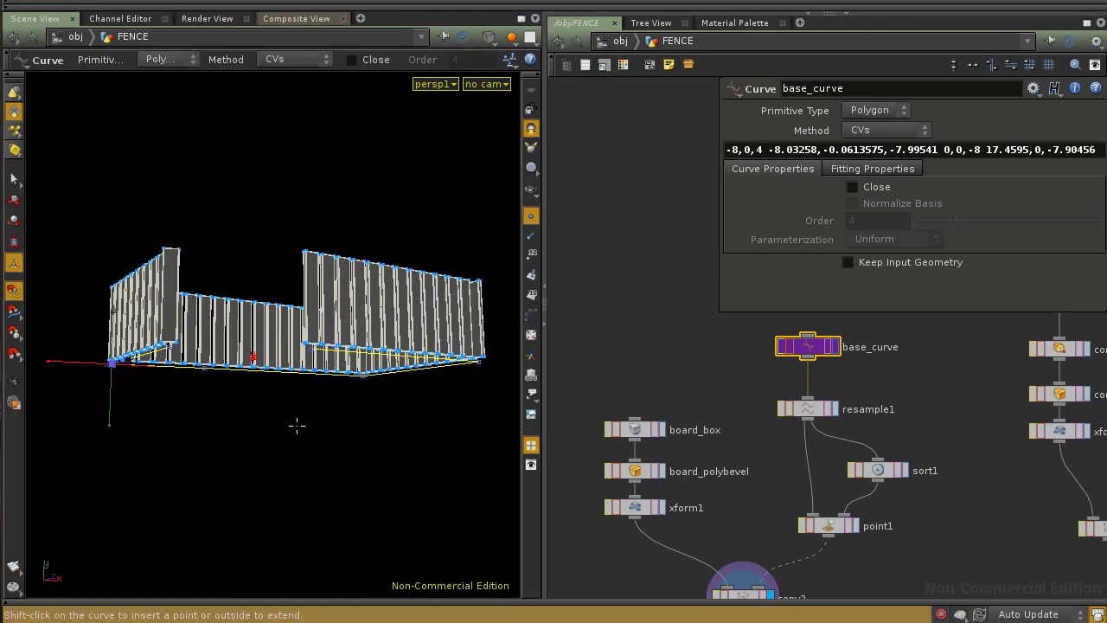
{"action": "key", "text": "space"}
{"action": "left_click_drag", "start_coordinate": [264, 357], "coordinate": [438, 440]}
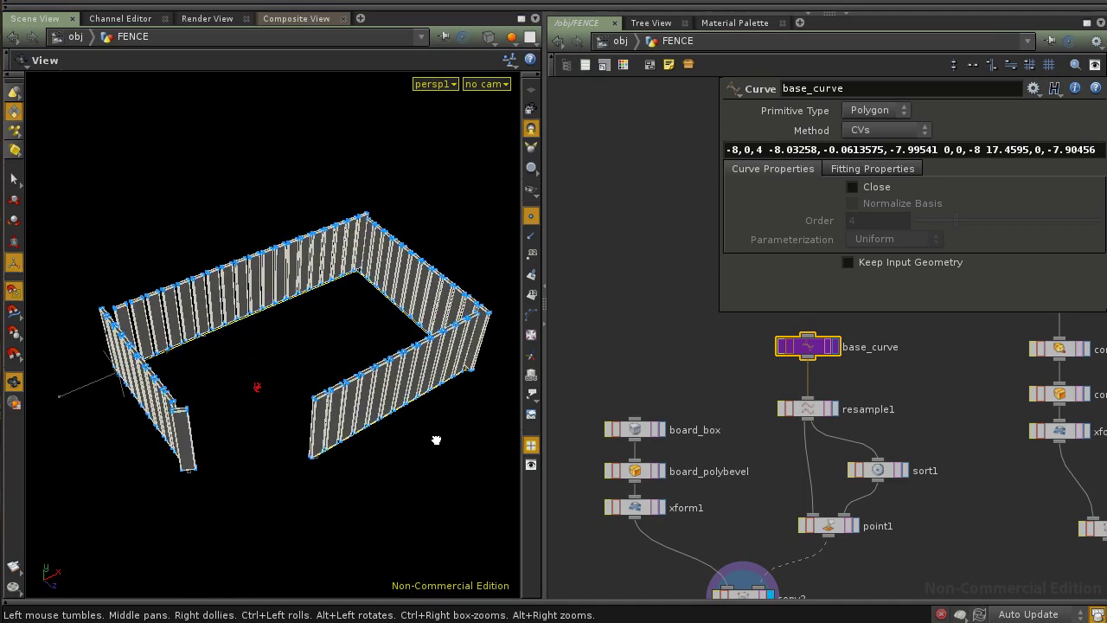
Step: Hide the point markers in the viewport and inspect the boards at the fence corners and ends
{"action": "left_click", "coordinate": [531, 215]}
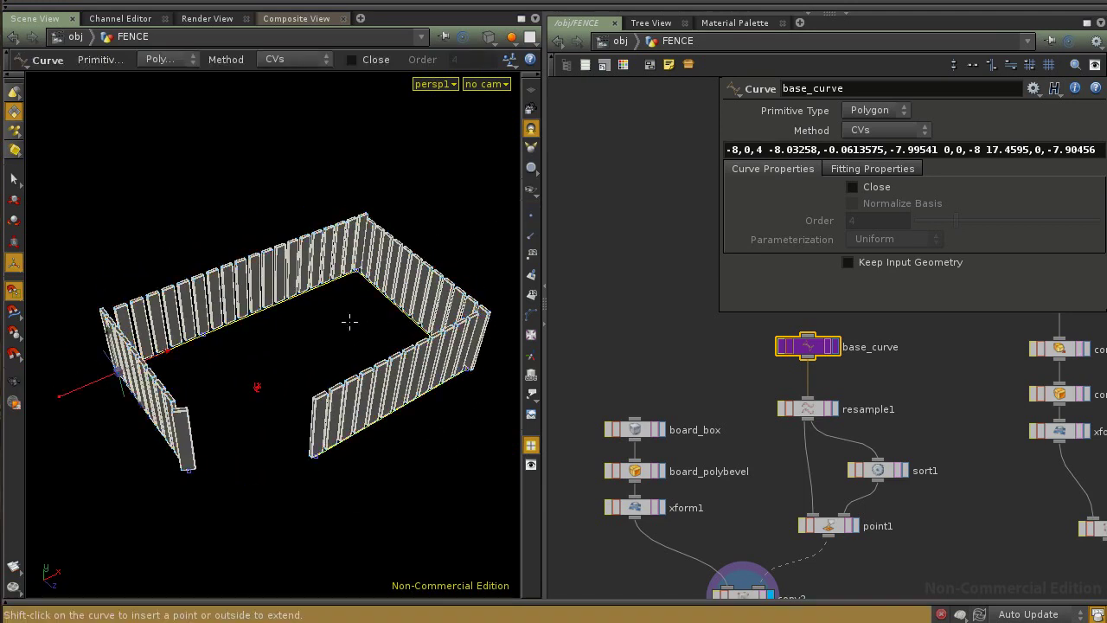
{"action": "key", "text": "space"}
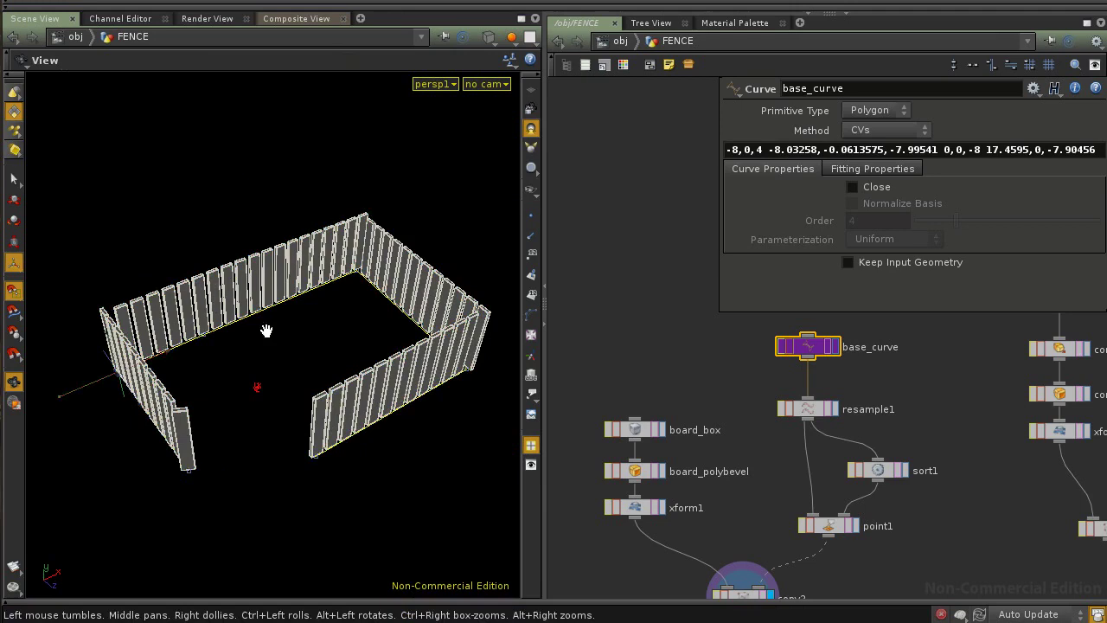
{"action": "left_click_drag", "start_coordinate": [266, 331], "coordinate": [354, 323]}
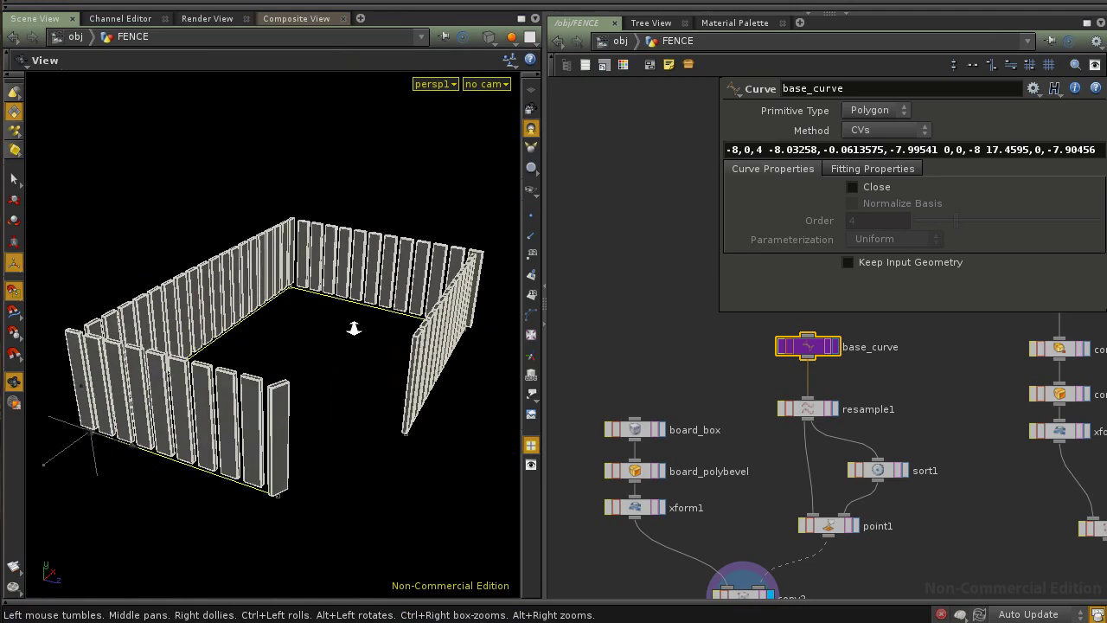
{"action": "key", "text": "Return"}
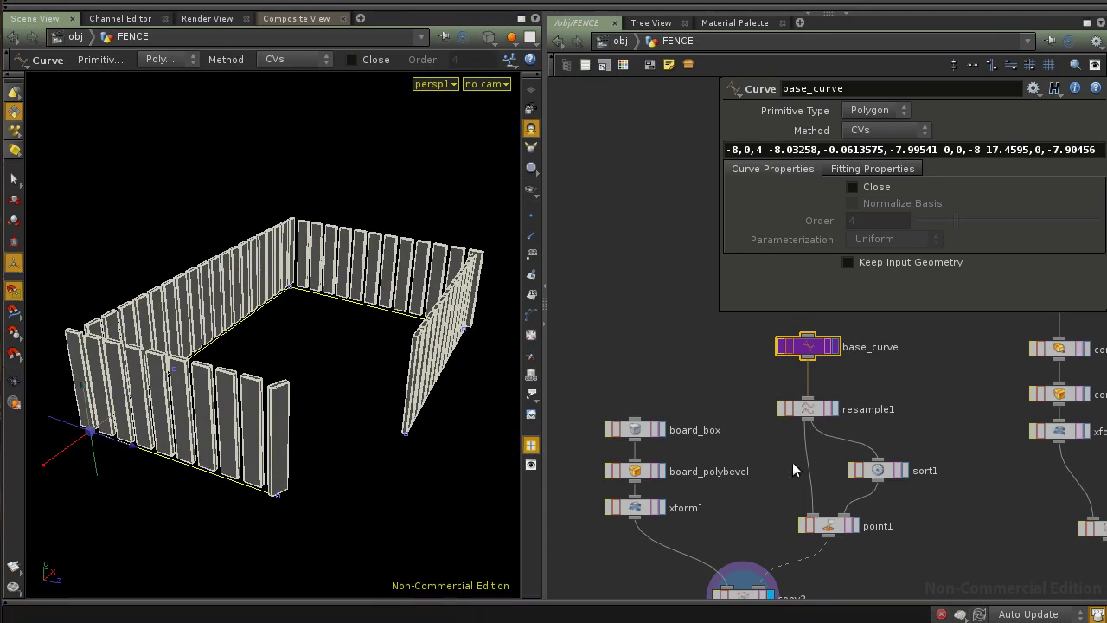
Step: Display resample1 with the point markers turned back on, and examine the points along the curve
{"action": "left_click", "coordinate": [831, 410]}
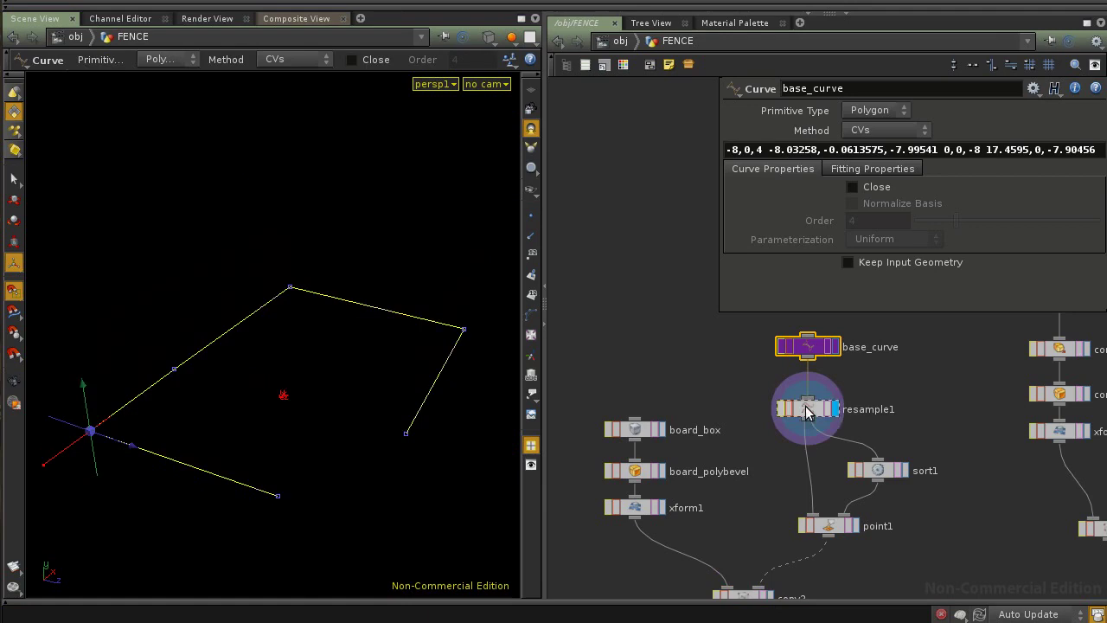
{"action": "left_click", "coordinate": [805, 405]}
{"action": "left_click", "coordinate": [531, 215]}
{"action": "left_click_drag", "start_coordinate": [432, 234], "coordinate": [197, 447]}
{"action": "left_click_drag", "start_coordinate": [426, 319], "coordinate": [362, 182]}
{"action": "left_click_drag", "start_coordinate": [447, 351], "coordinate": [423, 336]}
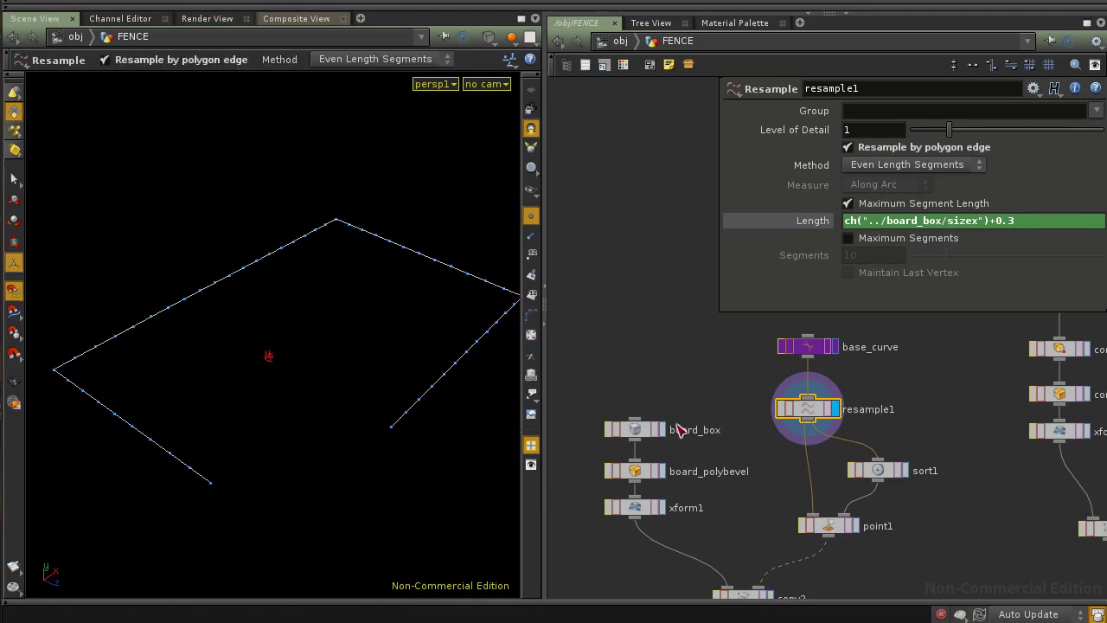
Step: Move sort1 and point1 closer to resample1, and place copy2 further below point1 to free up space between them
{"action": "scroll", "coordinate": [784, 466], "scroll_direction": "down", "scroll_amount": 3}
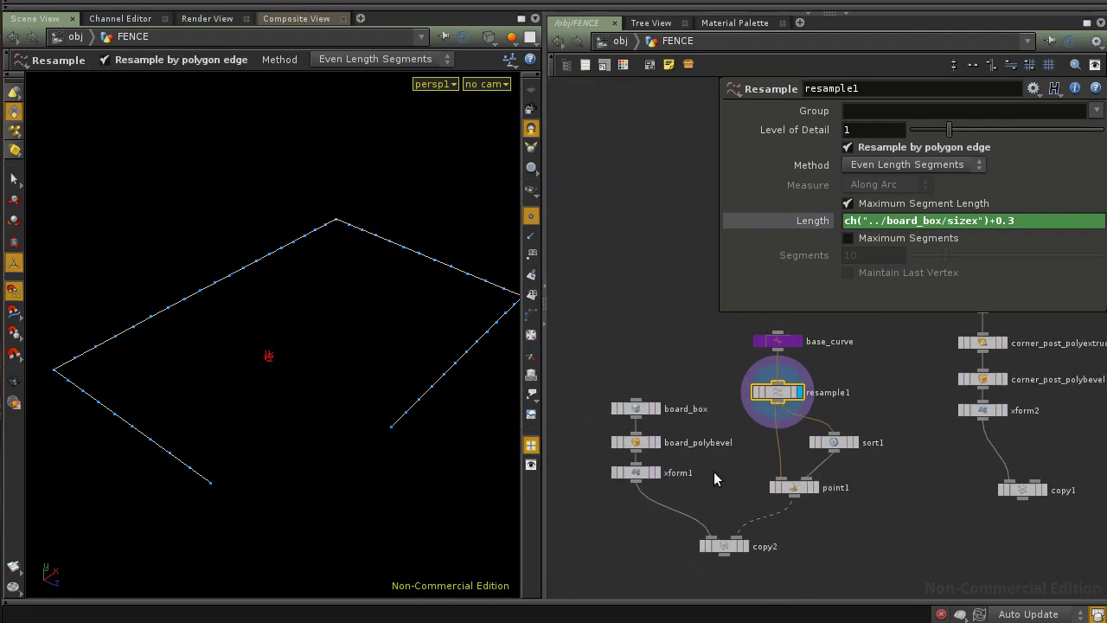
{"action": "scroll", "coordinate": [714, 468], "scroll_direction": "down", "scroll_amount": 1}
{"action": "left_click_drag", "start_coordinate": [783, 469], "coordinate": [781, 454]}
{"action": "left_click_drag", "start_coordinate": [816, 424], "coordinate": [815, 412]}
{"action": "middle_click_drag", "start_coordinate": [783, 423], "coordinate": [768, 468]}
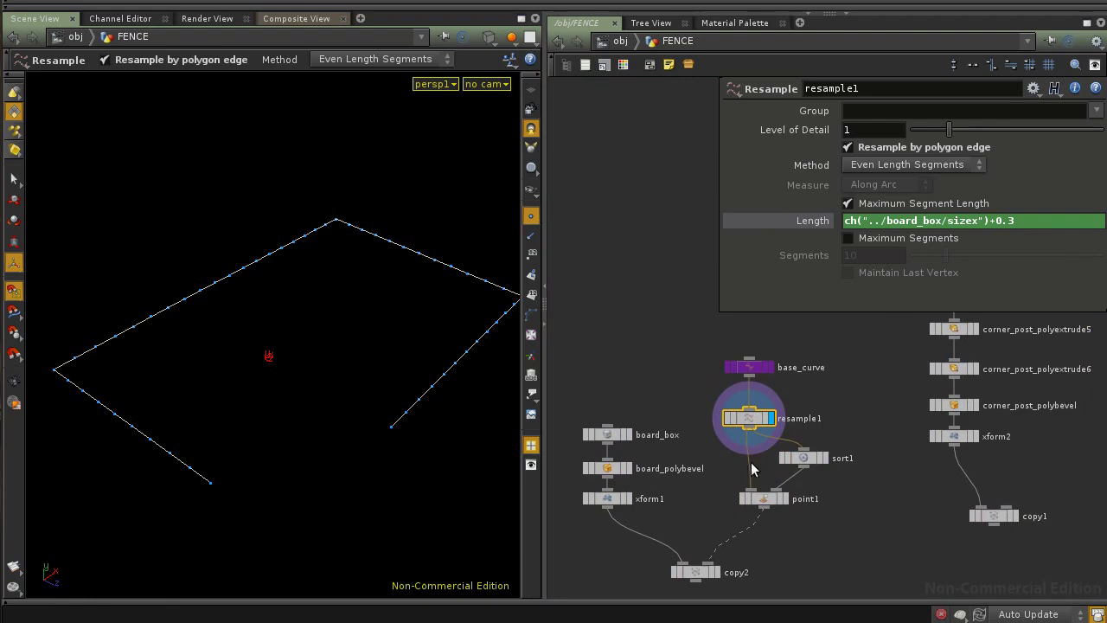
{"action": "middle_click_drag", "start_coordinate": [769, 545], "coordinate": [778, 483]}
{"action": "left_click_drag", "start_coordinate": [707, 510], "coordinate": [709, 543]}
{"action": "middle_click_drag", "start_coordinate": [825, 531], "coordinate": [803, 505]}
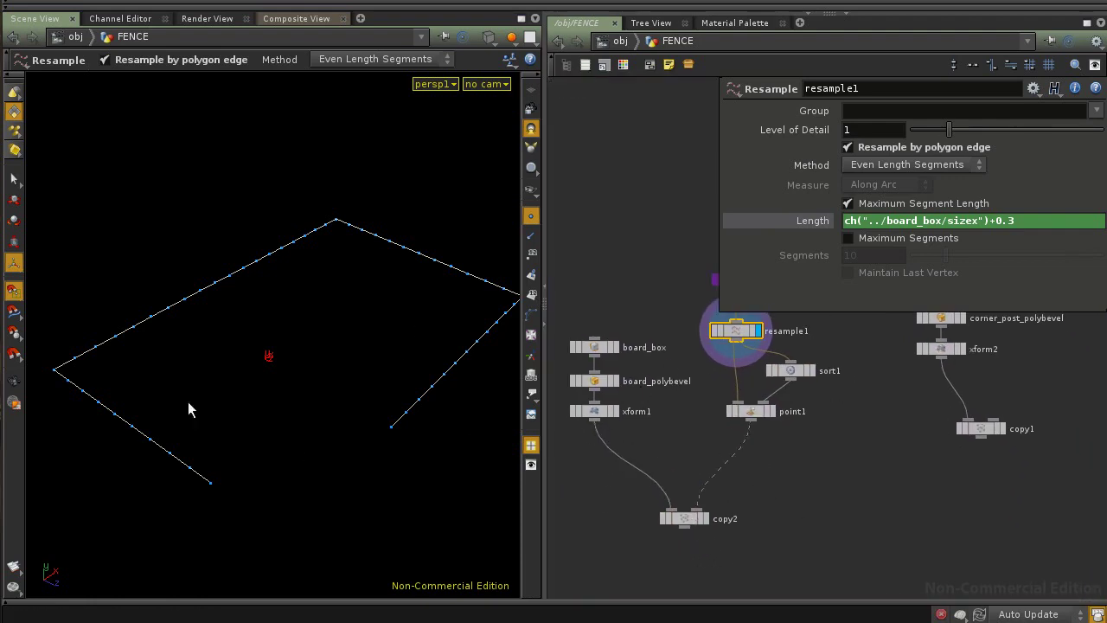
{"action": "middle_click_drag", "start_coordinate": [788, 432], "coordinate": [783, 517]}
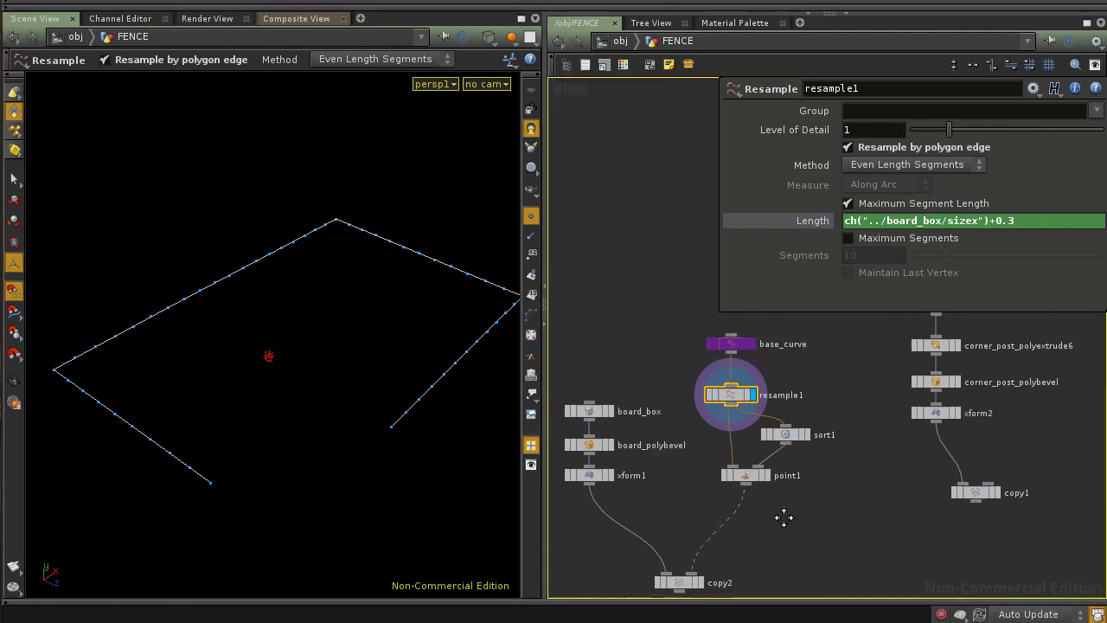
{"action": "scroll", "coordinate": [784, 517], "scroll_direction": "down", "scroll_amount": 2}
{"action": "left_click_drag", "start_coordinate": [721, 547], "coordinate": [720, 564]}
{"action": "middle_click_drag", "start_coordinate": [770, 540], "coordinate": [761, 529]}
{"action": "right_click_drag", "start_coordinate": [762, 528], "coordinate": [788, 535]}
Step: Examine the resampled points near the corners and open ends of the curve
{"action": "key", "text": "Escape"}
{"action": "left_click_drag", "start_coordinate": [247, 476], "coordinate": [327, 448]}
{"action": "key", "text": "Return"}
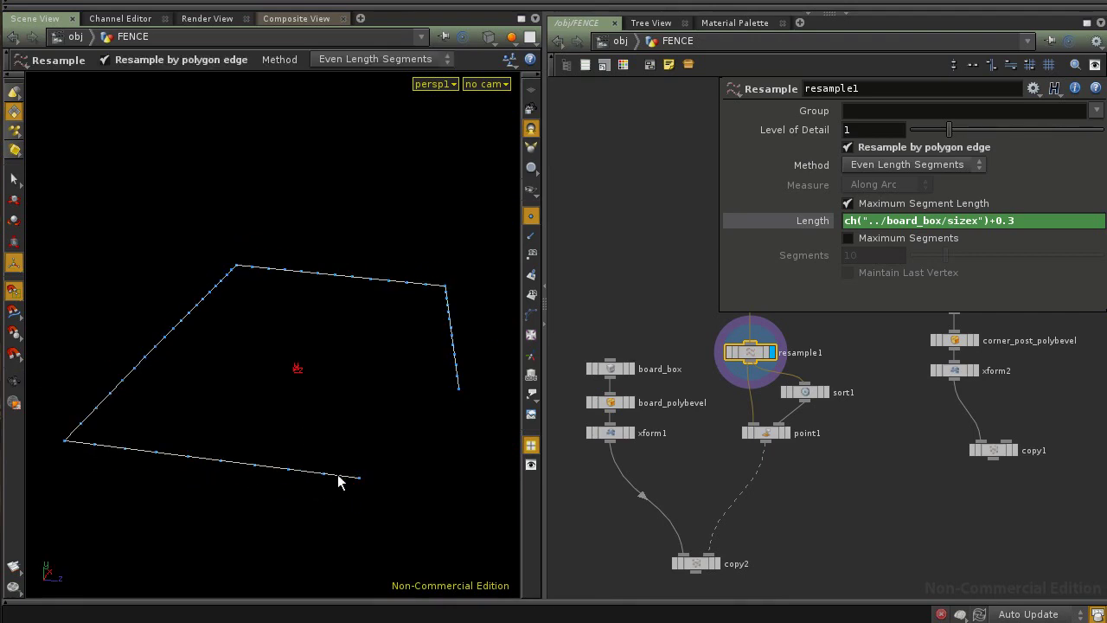
{"action": "left_click_drag", "start_coordinate": [86, 434], "coordinate": [127, 461]}
{"action": "left_click_drag", "start_coordinate": [268, 515], "coordinate": [324, 525]}
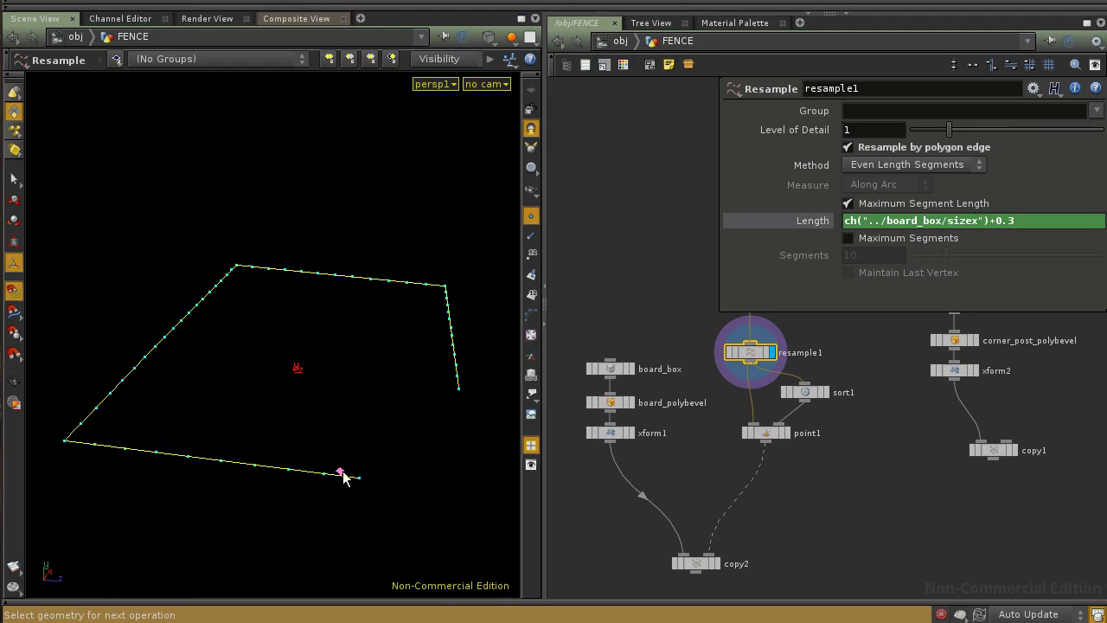
{"action": "left_click", "coordinate": [796, 450]}
{"action": "key", "text": "Tab"}
{"action": "key", "text": "Escape"}
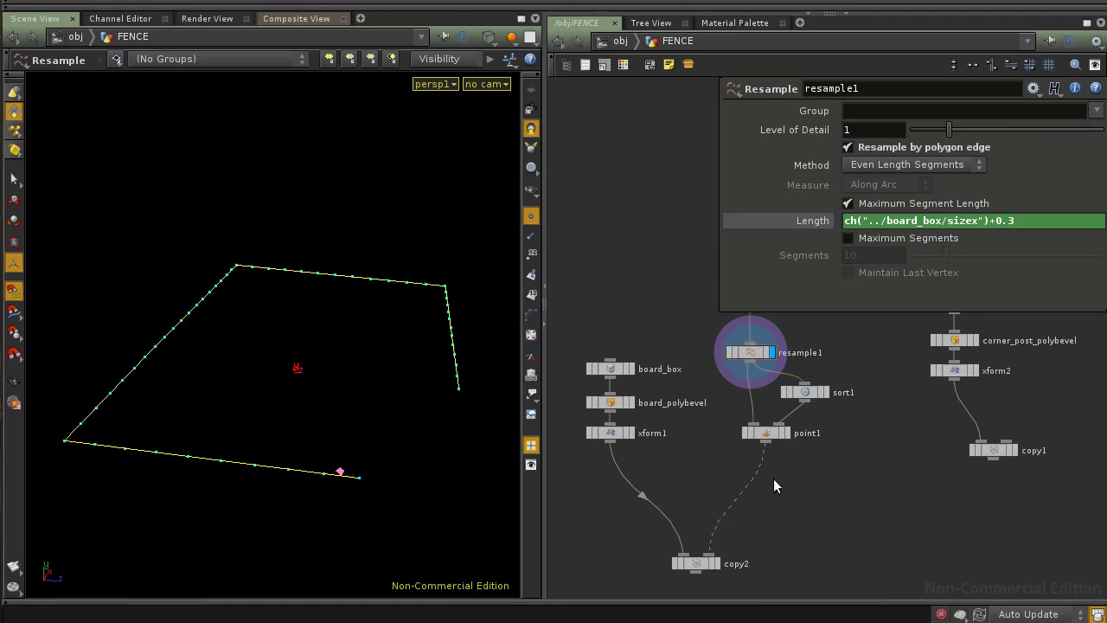
Step: Add a Sphere node beside point1 and set its radius to 0.1 on all three axes
{"action": "scroll", "coordinate": [779, 476], "scroll_direction": "up", "scroll_amount": 3}
{"action": "scroll", "coordinate": [781, 474], "scroll_direction": "down", "scroll_amount": 3}
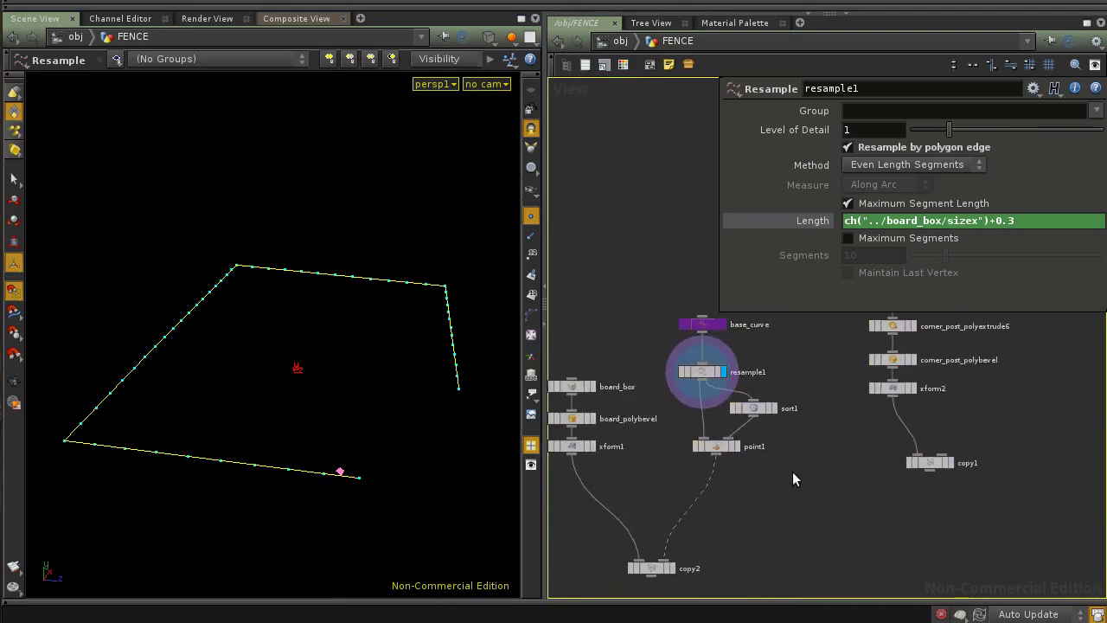
{"action": "scroll", "coordinate": [795, 458], "scroll_direction": "up", "scroll_amount": 2}
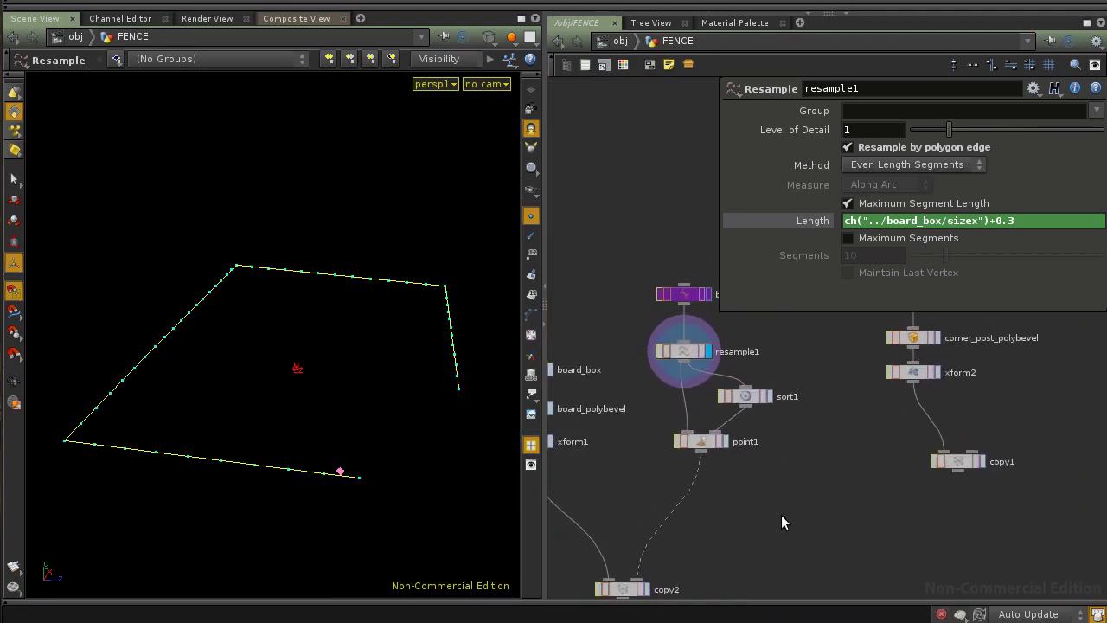
{"action": "key", "text": "Tab"}
{"action": "type", "text": "Sphere"}
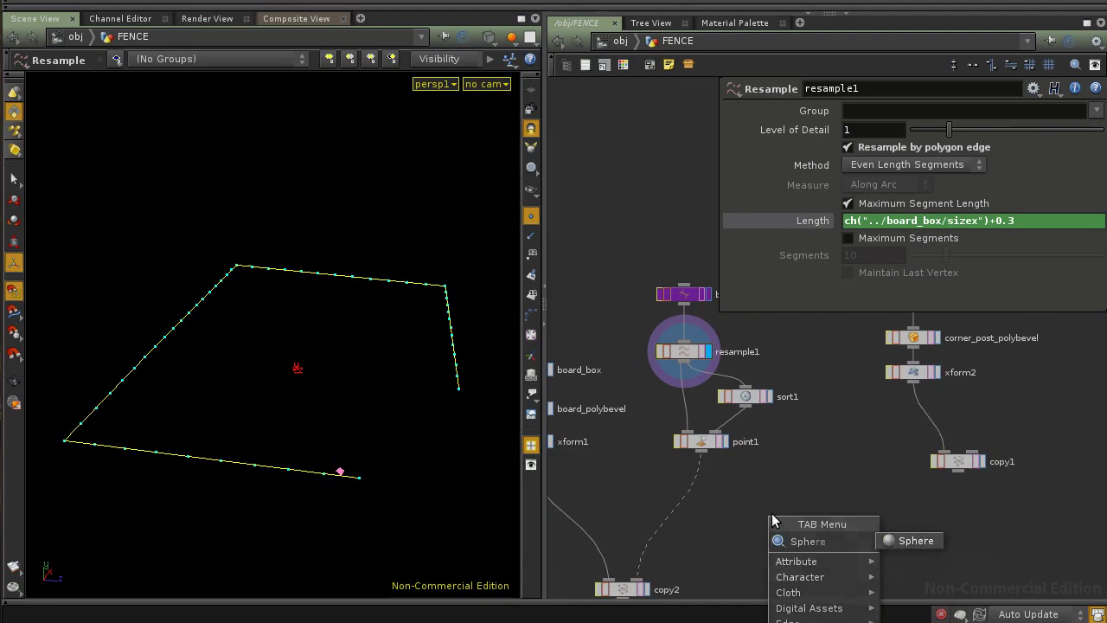
{"action": "key", "text": "Return"}
{"action": "left_click", "coordinate": [829, 467]}
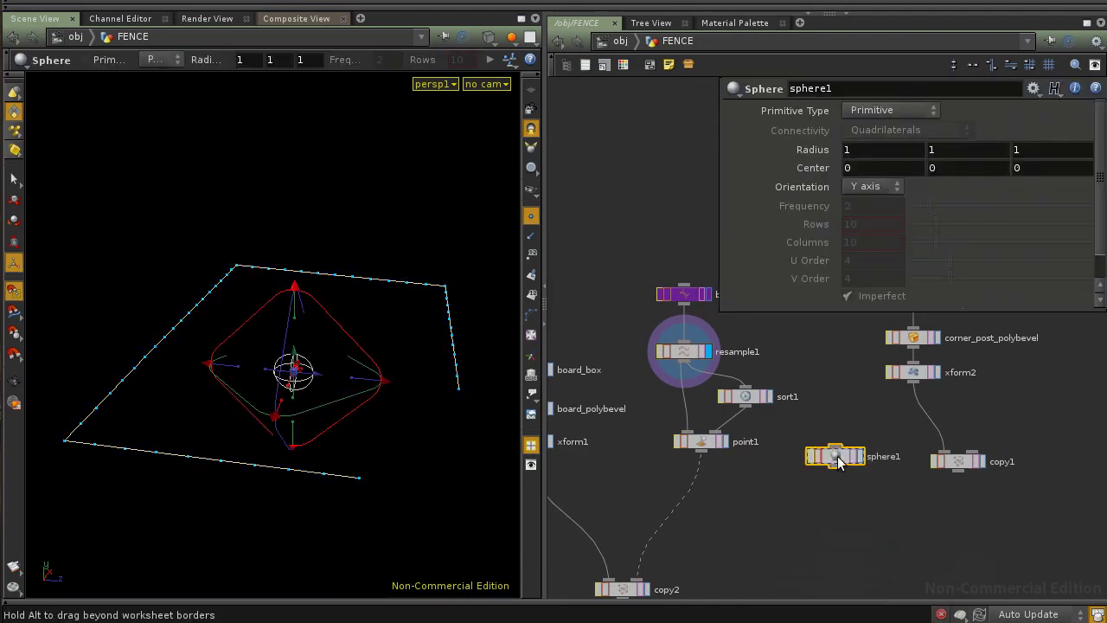
{"action": "mouse_move", "coordinate": [819, 149]}
{"action": "middle_mouse_down"}
{"action": "mouse_move", "coordinate": [754, 142]}
{"action": "mouse_move", "coordinate": [822, 152]}
{"action": "middle_mouse_up"}
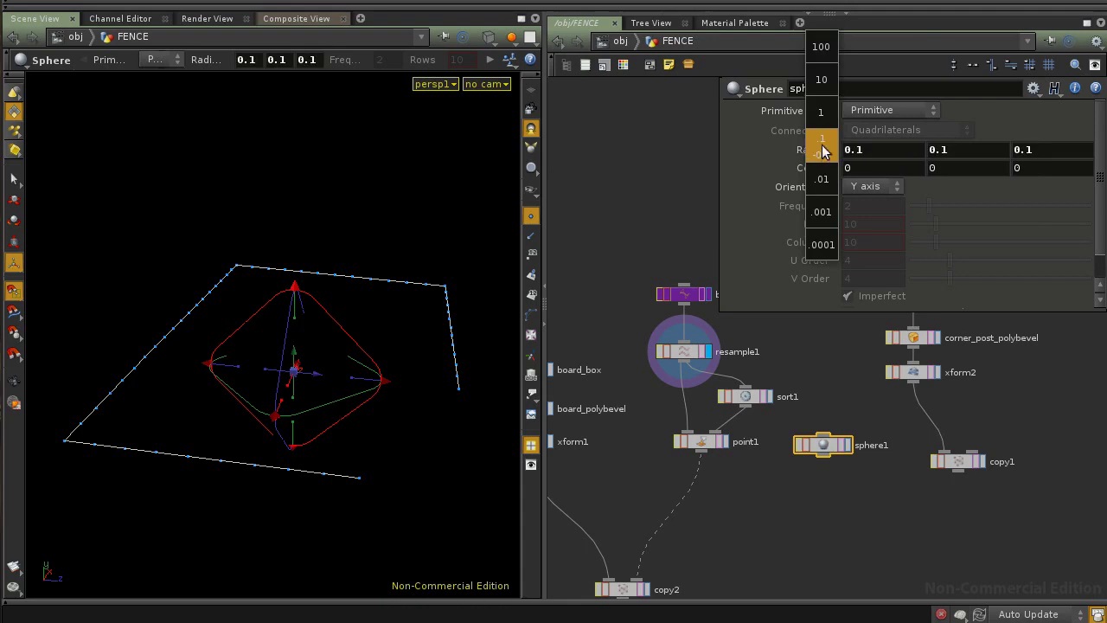
{"action": "middle_click_drag", "start_coordinate": [822, 152], "coordinate": [823, 152]}
Step: Add a Copy node below sphere1, with sphere1 as its geometry input and base_curve as its template points
{"action": "left_click", "coordinate": [793, 492]}
{"action": "key", "text": "Tab"}
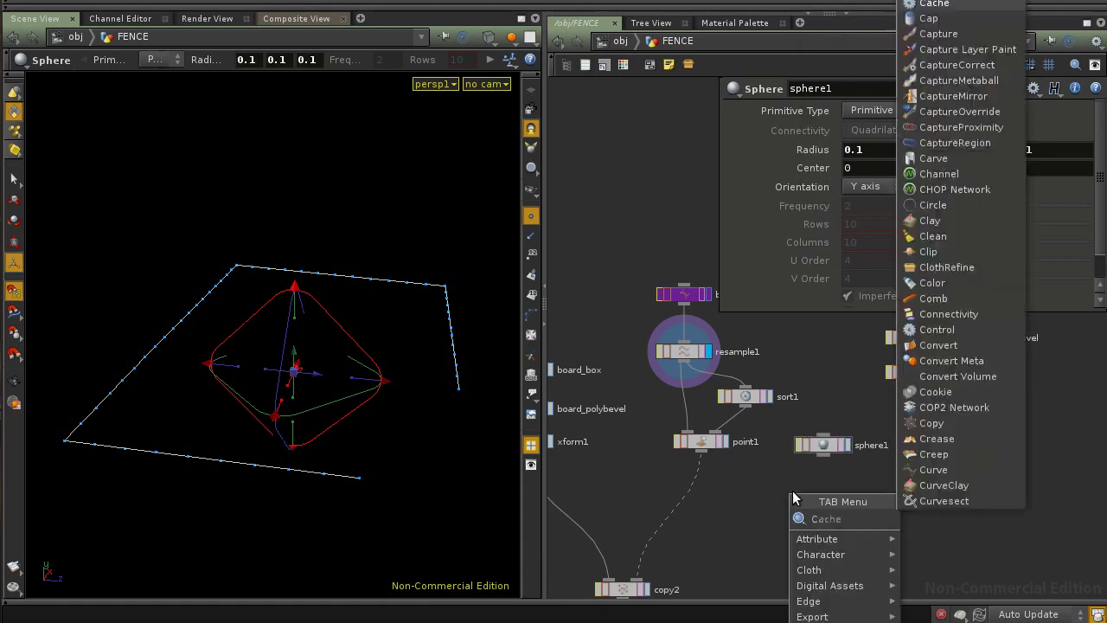
{"action": "type", "text": "cop"}
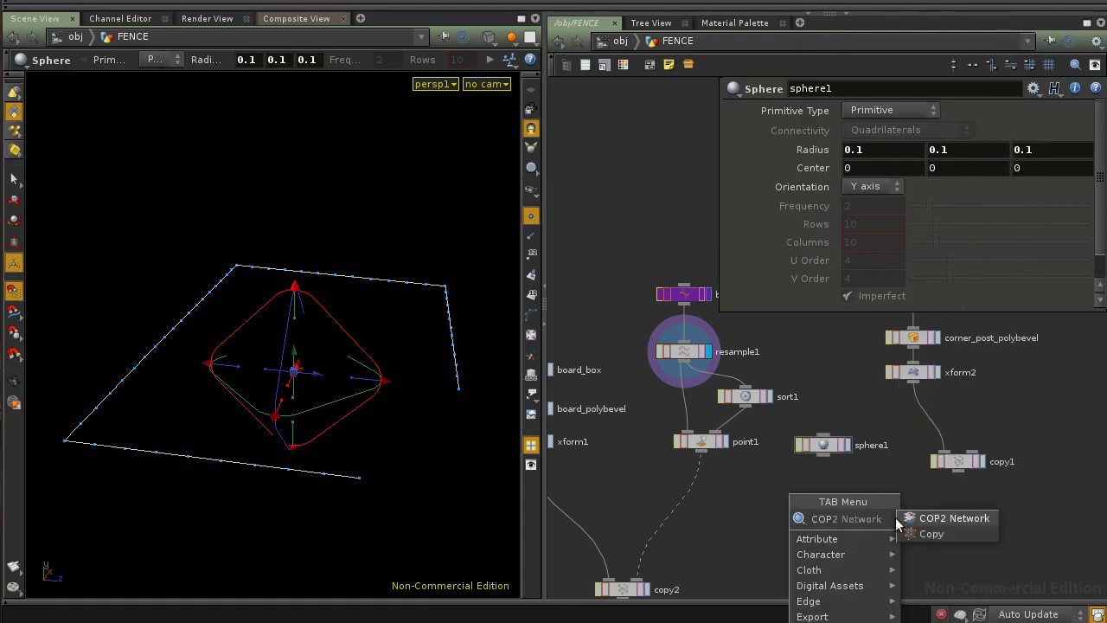
{"action": "left_click", "coordinate": [930, 534]}
{"action": "left_click", "coordinate": [819, 512]}
{"action": "left_click", "coordinate": [824, 455]}
{"action": "left_click", "coordinate": [806, 500]}
{"action": "left_click_drag", "start_coordinate": [826, 454], "coordinate": [790, 452]}
{"action": "left_click", "coordinate": [683, 302]}
{"action": "left_click", "coordinate": [839, 507]}
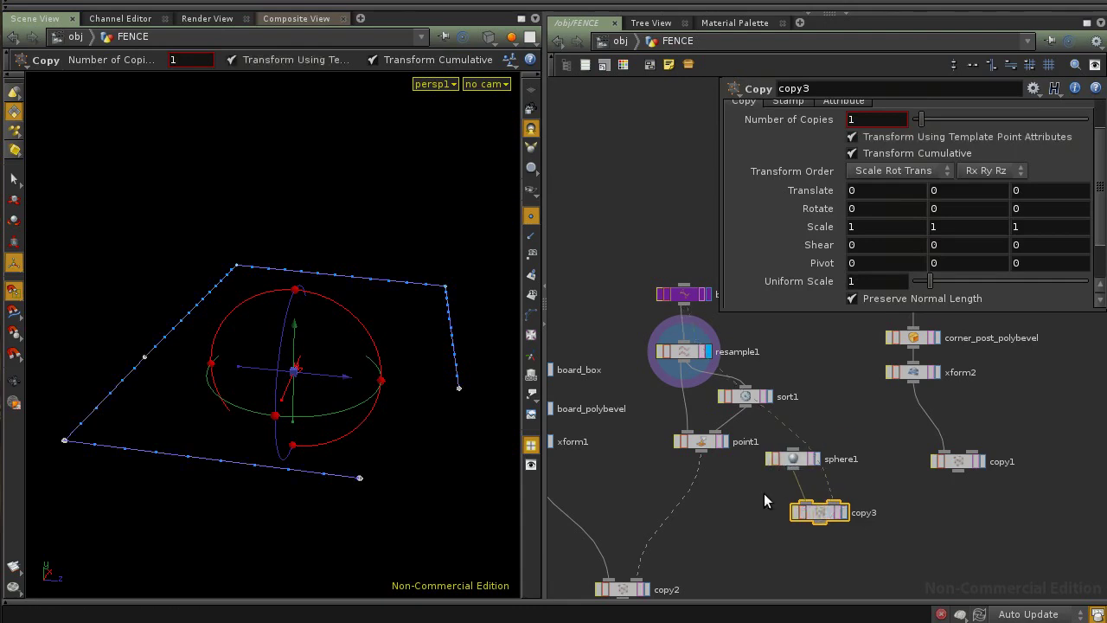
Step: Spread out the network so that sphere1 and copy3 sit apart from the resample1, sort1 and point1 branch
{"action": "middle_click_drag", "start_coordinate": [736, 502], "coordinate": [788, 512]}
{"action": "left_click_drag", "start_coordinate": [830, 531], "coordinate": [895, 456]}
{"action": "middle_click_drag", "start_coordinate": [825, 508], "coordinate": [738, 531]}
{"action": "scroll", "coordinate": [737, 530], "scroll_direction": "down", "scroll_amount": 3}
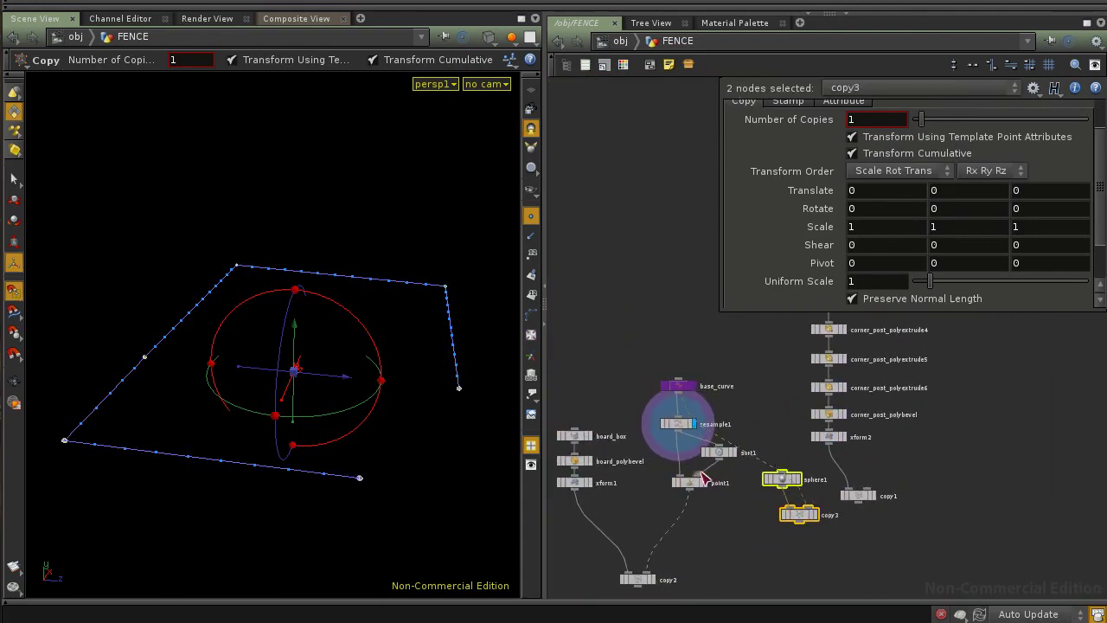
{"action": "left_click_drag", "start_coordinate": [697, 481], "coordinate": [669, 426]}
{"action": "middle_click_drag", "start_coordinate": [597, 496], "coordinate": [667, 508]}
{"action": "left_click_drag", "start_coordinate": [615, 435], "coordinate": [614, 503]}
{"action": "middle_click_drag", "start_coordinate": [760, 520], "coordinate": [702, 521]}
{"action": "left_click_drag", "start_coordinate": [651, 422], "coordinate": [651, 507]}
{"action": "middle_click_drag", "start_coordinate": [724, 519], "coordinate": [683, 521]}
{"action": "right_click_drag", "start_coordinate": [683, 521], "coordinate": [710, 525]}
{"action": "left_click_drag", "start_coordinate": [789, 534], "coordinate": [769, 534]}
{"action": "left_click", "coordinate": [724, 530]}
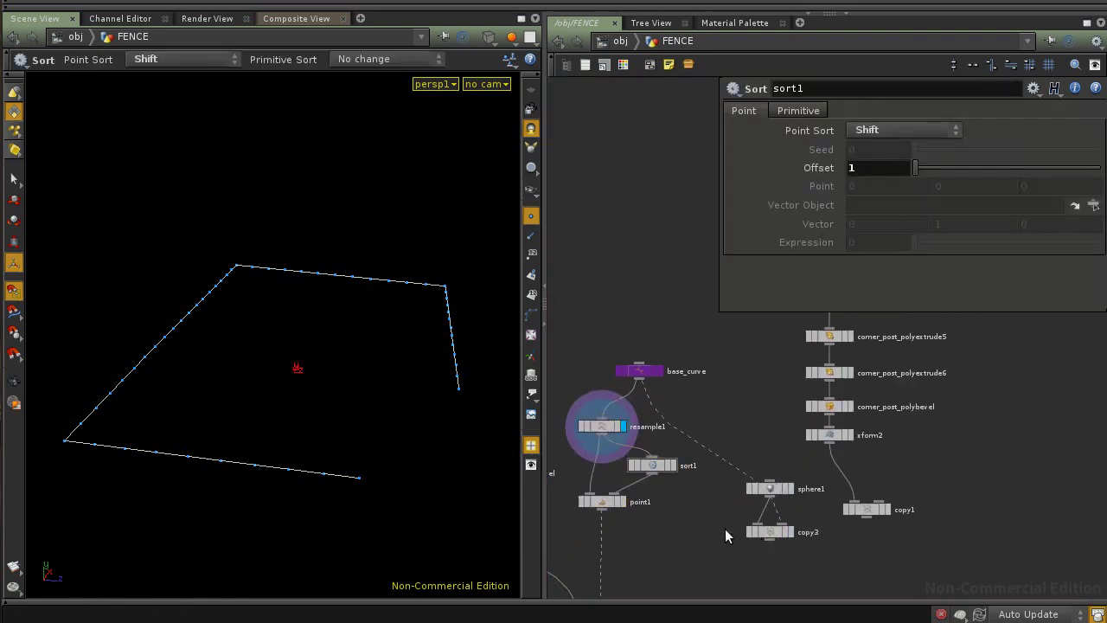
Step: Offset sphere1 from copy3 in the network and display copy3's output
{"action": "left_click_drag", "start_coordinate": [777, 493], "coordinate": [735, 496]}
{"action": "scroll", "coordinate": [735, 497], "scroll_direction": "up", "scroll_amount": 2}
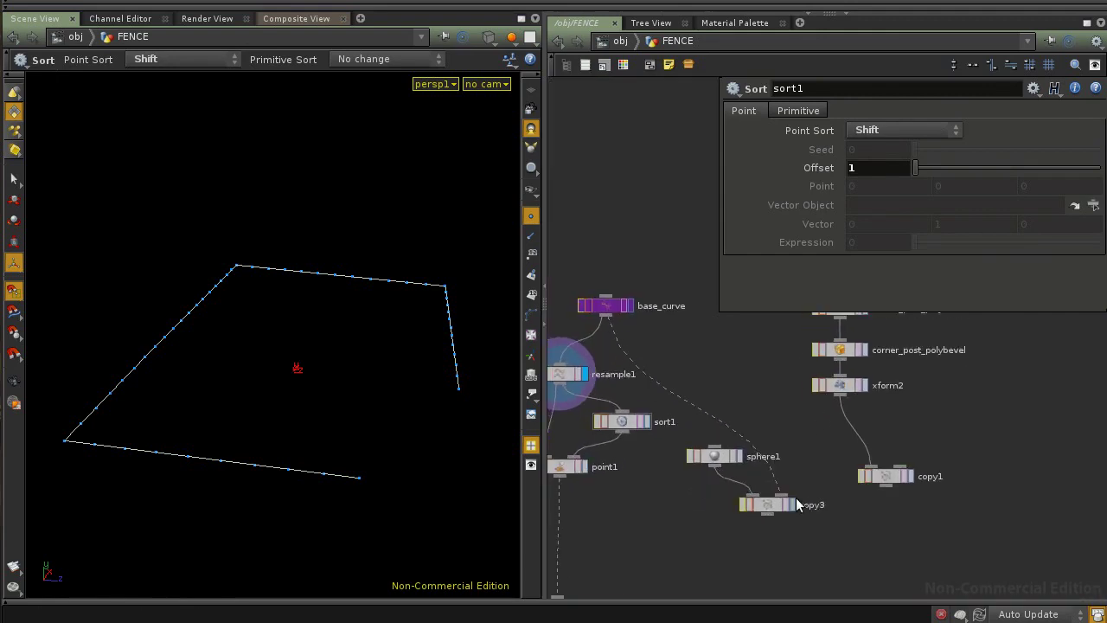
{"action": "left_click", "coordinate": [790, 504]}
{"action": "left_click", "coordinate": [763, 506]}
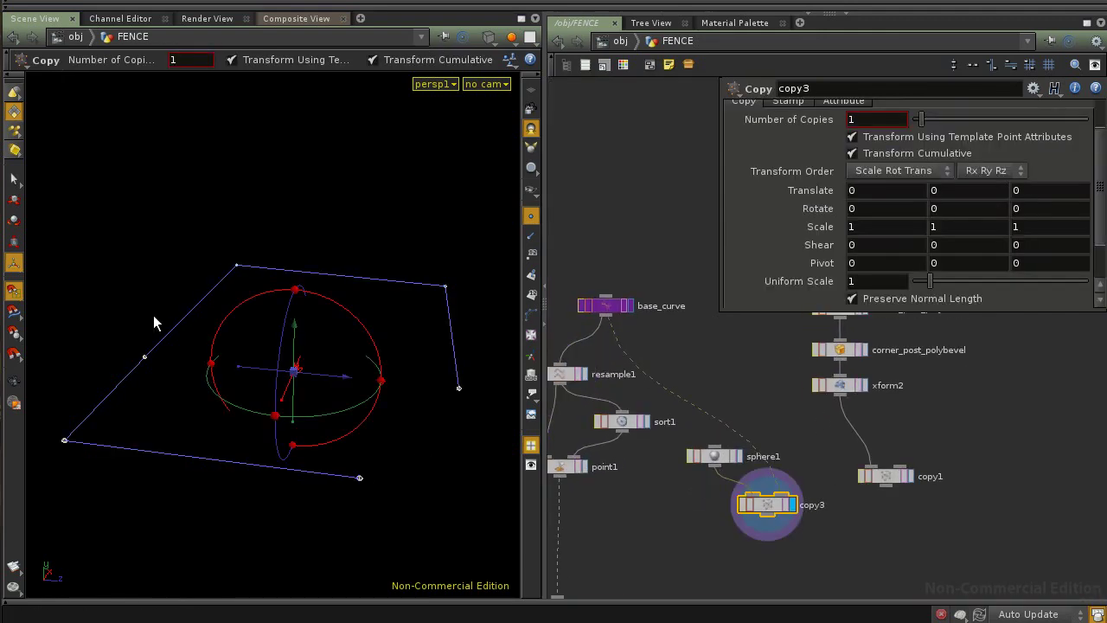
{"action": "middle_click_drag", "start_coordinate": [708, 440], "coordinate": [771, 350]}
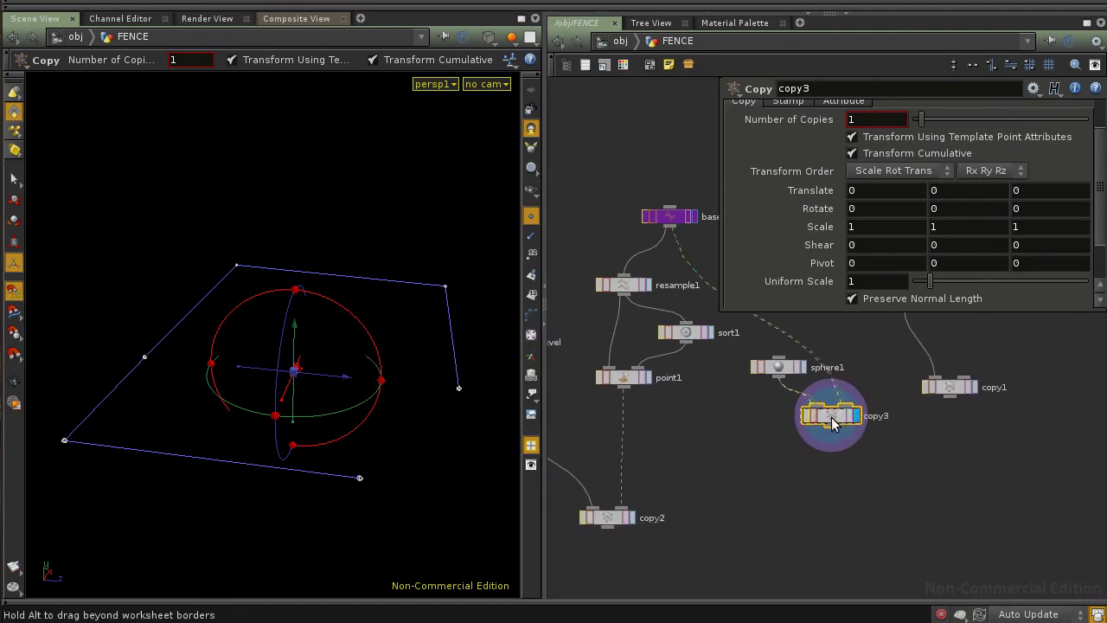
Step: Insert a Group Geometry node between point1 and copy2, and display it
{"action": "key", "text": "Tab"}
{"action": "type", "text": "group"}
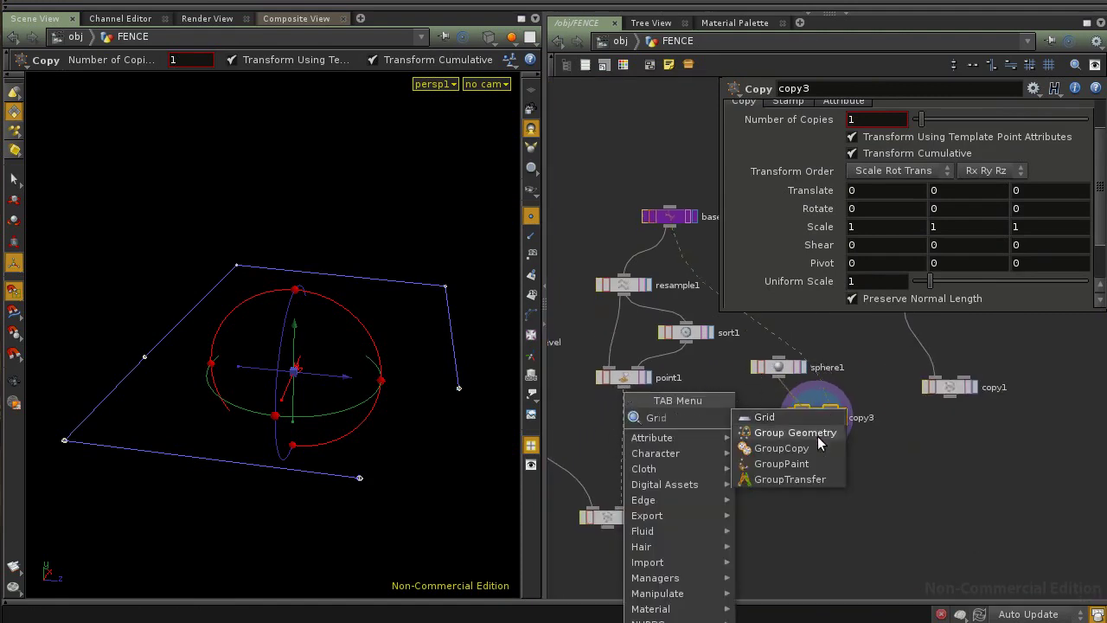
{"action": "left_click", "coordinate": [736, 430]}
{"action": "left_click", "coordinate": [621, 435]}
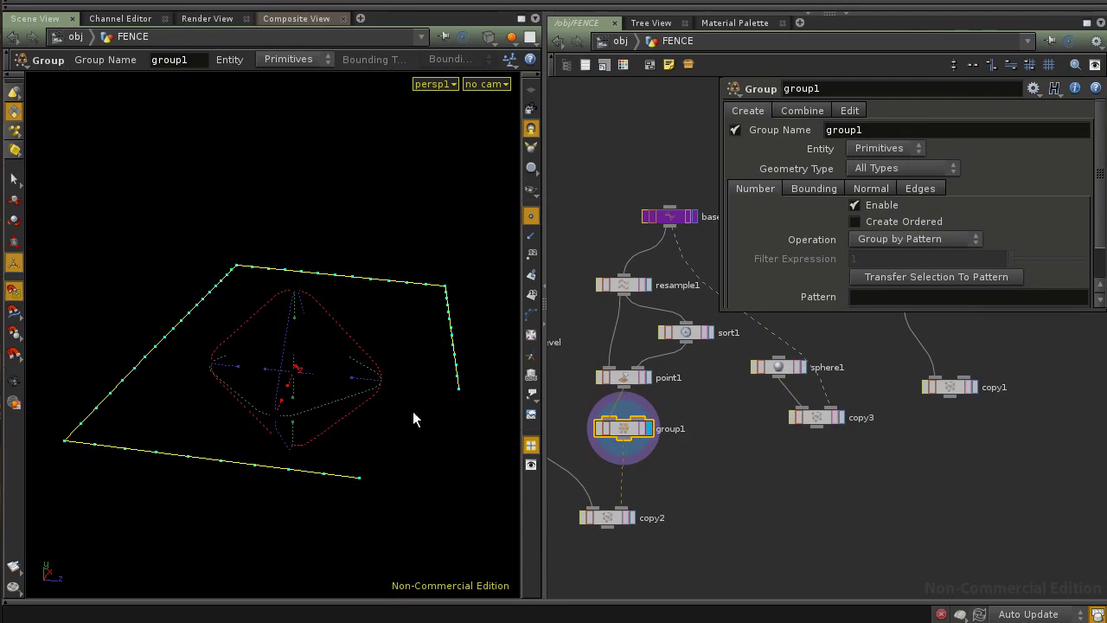
{"action": "left_click", "coordinate": [629, 441]}
{"action": "left_click_drag", "start_coordinate": [623, 440], "coordinate": [623, 441]}
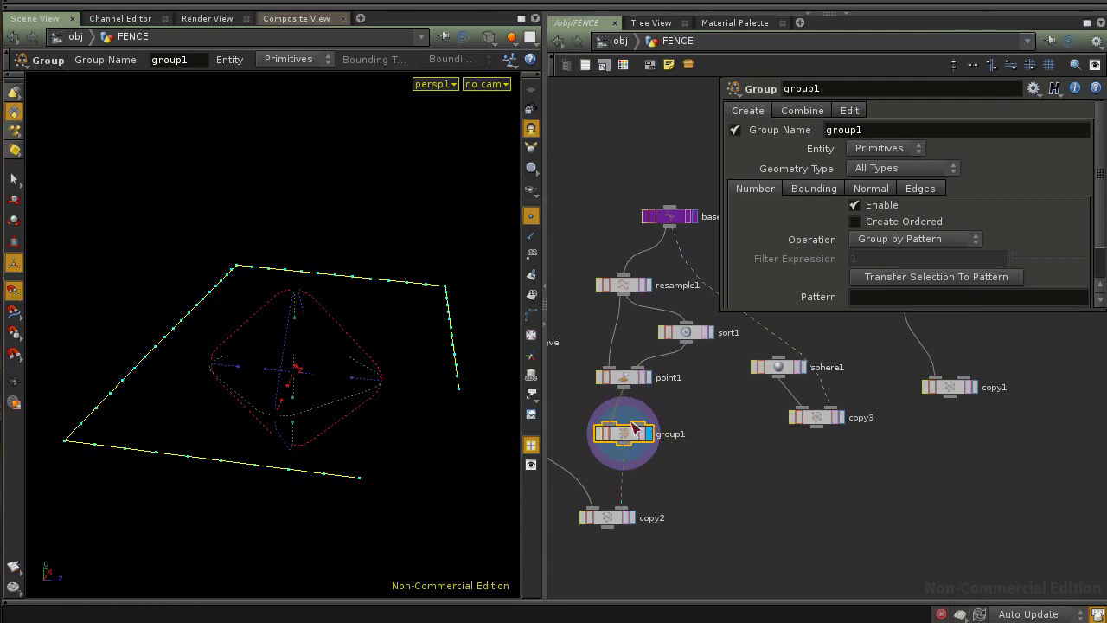
Step: Turn off number-based grouping in group1, set its entity to Points, and enable bounding-based grouping
{"action": "left_click", "coordinate": [865, 205]}
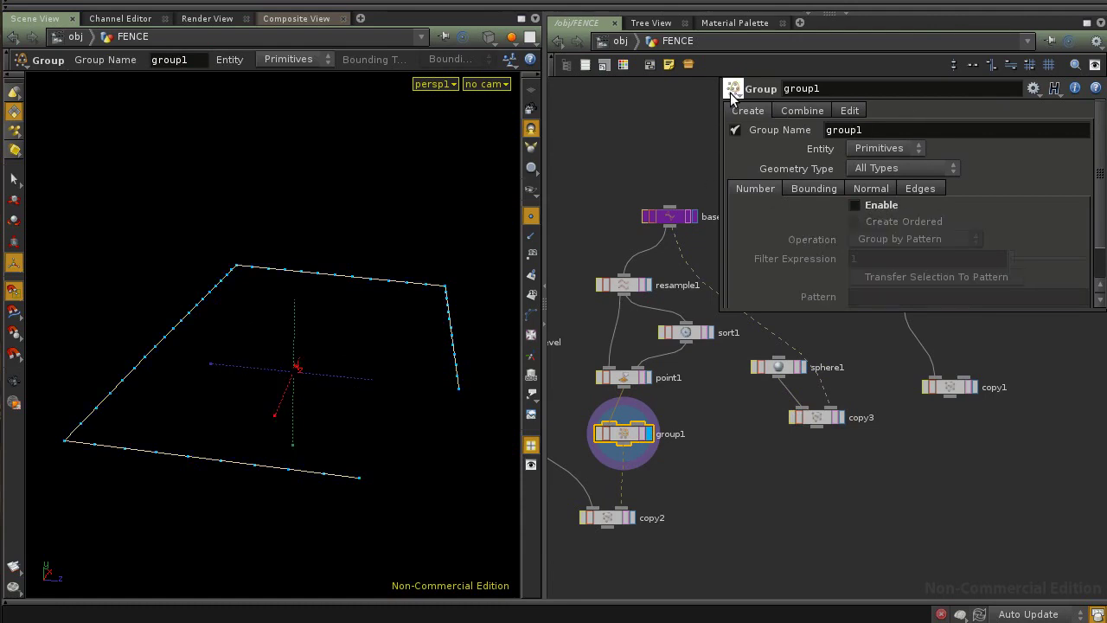
{"action": "left_click", "coordinate": [826, 190]}
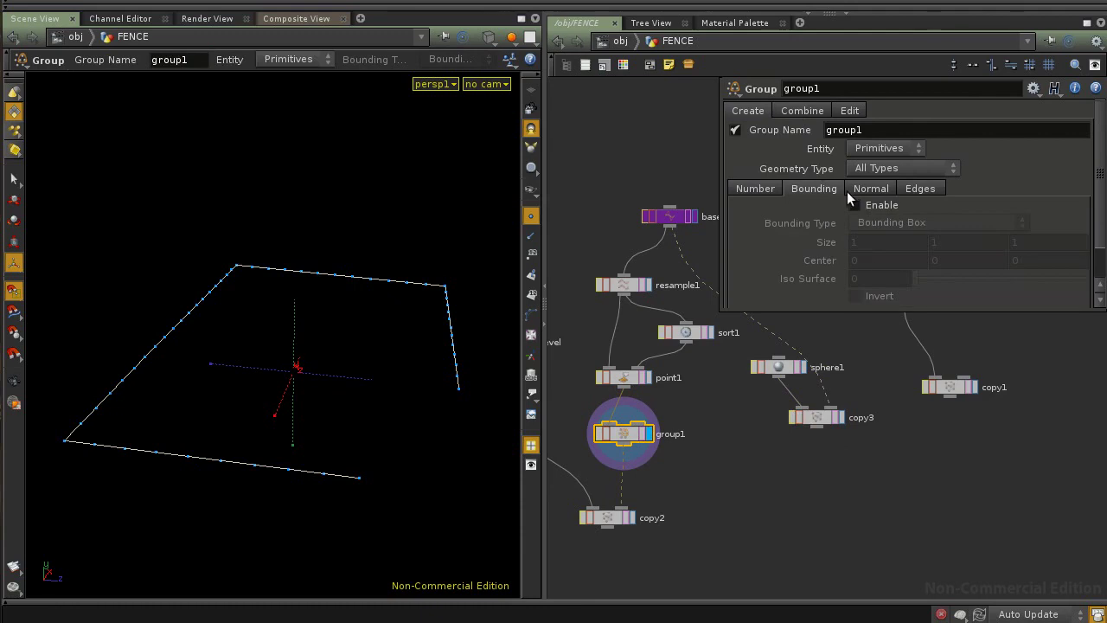
{"action": "left_click", "coordinate": [877, 148]}
{"action": "left_click", "coordinate": [884, 180]}
{"action": "left_click", "coordinate": [874, 208]}
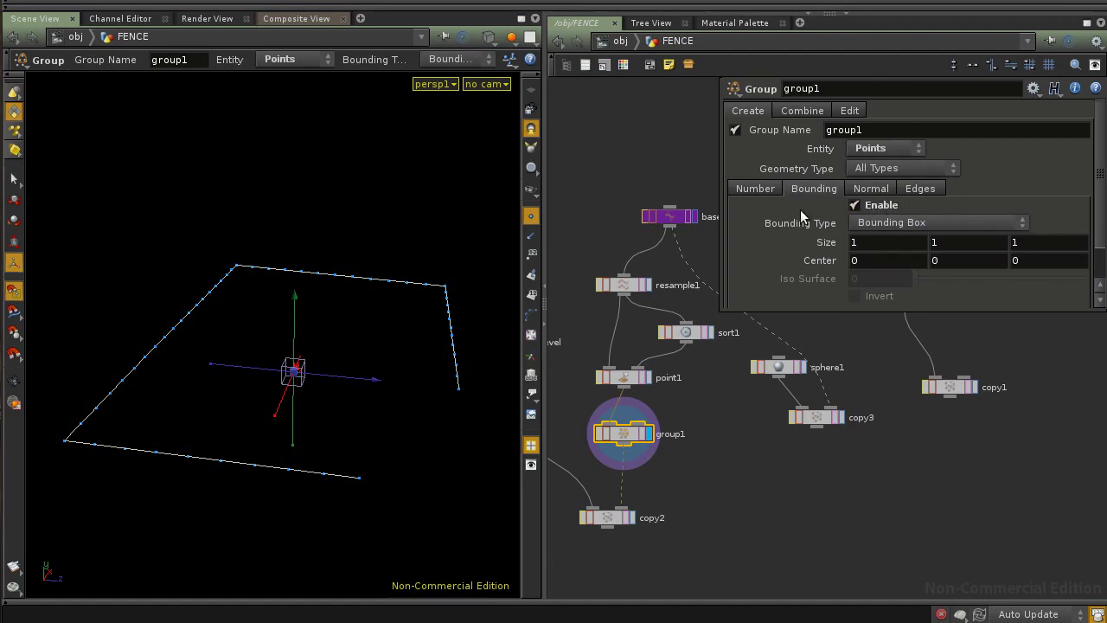
Step: Try selecting points on the curve's front segment with a bounding box of size 5.6 centred at X -7.44521
{"action": "left_click_drag", "start_coordinate": [281, 394], "coordinate": [264, 497]}
{"action": "left_click_drag", "start_coordinate": [257, 496], "coordinate": [255, 498]}
{"action": "key", "text": "ctrl+z"}
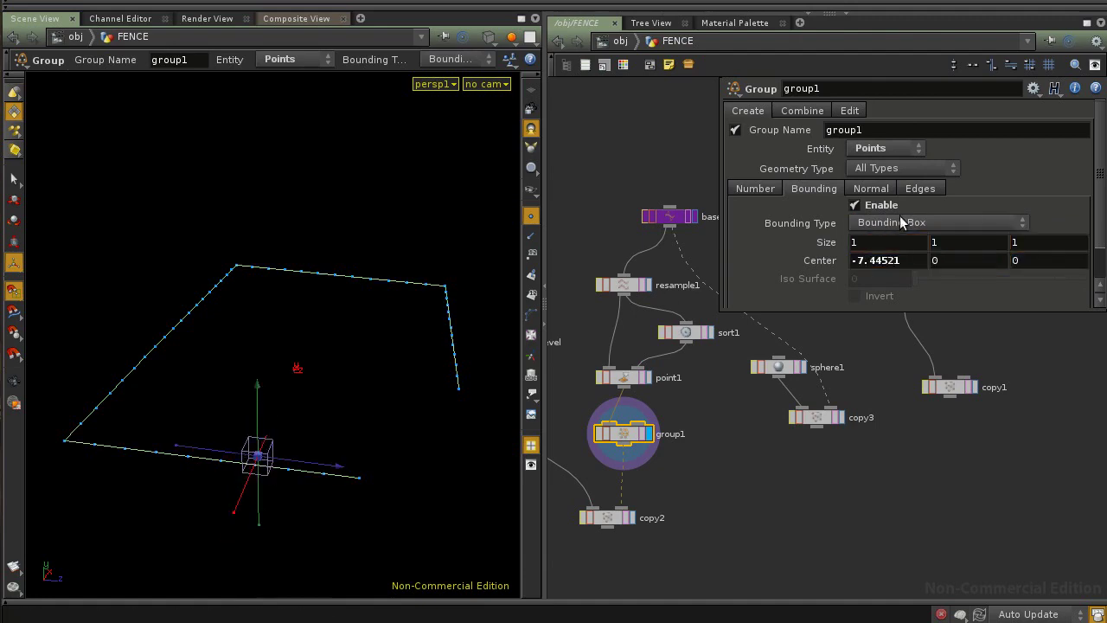
{"action": "middle_click_drag", "start_coordinate": [826, 245], "coordinate": [200, 343]}
{"action": "left_click_drag", "start_coordinate": [294, 493], "coordinate": [257, 455]}
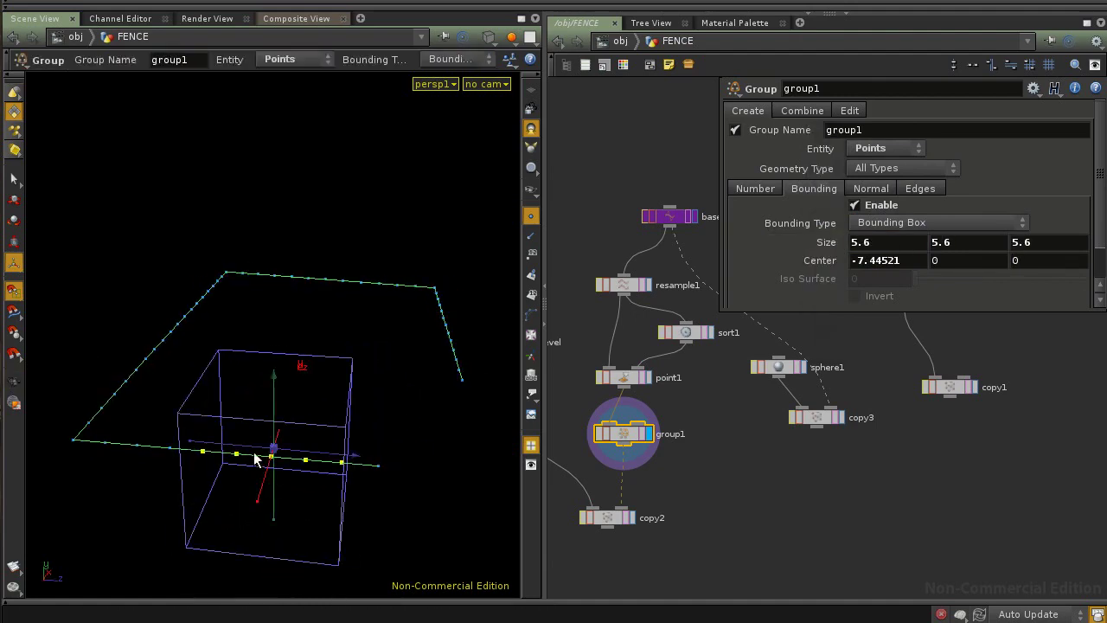
Step: Set group1's bounding type to Bounding Object (points only) and connect copy3 as its second input
{"action": "left_click", "coordinate": [916, 223]}
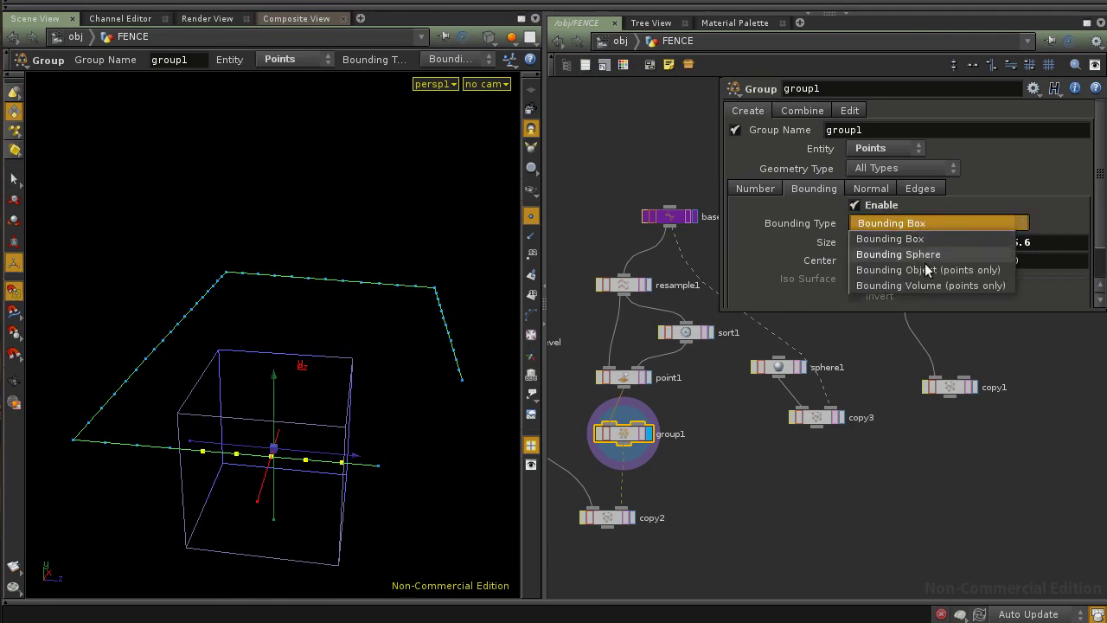
{"action": "left_click", "coordinate": [1005, 269]}
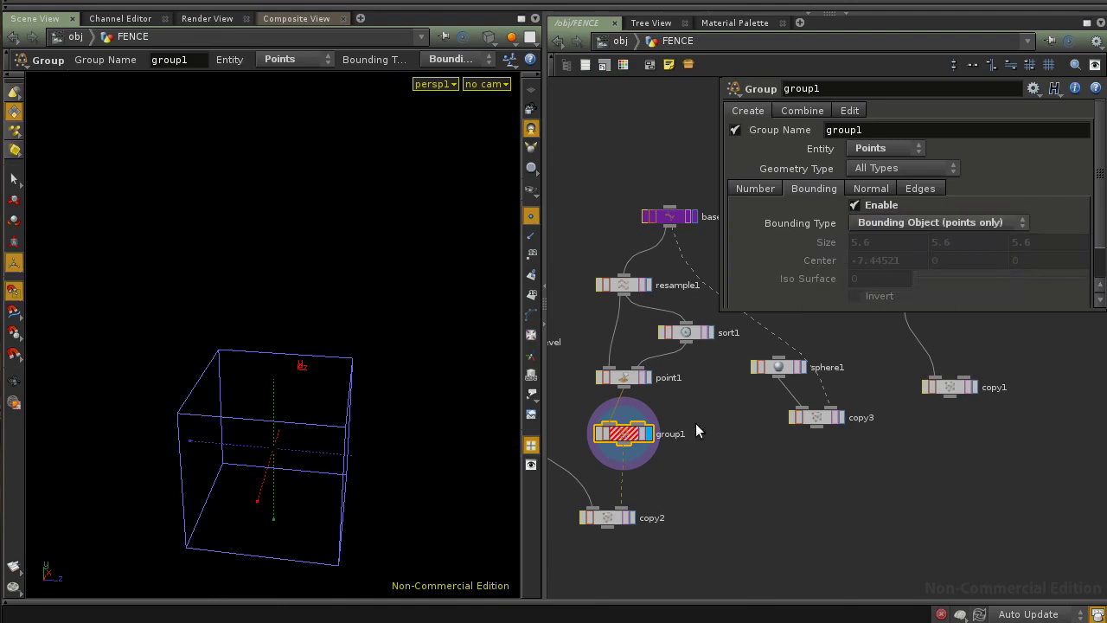
{"action": "left_click_drag", "start_coordinate": [818, 418], "coordinate": [805, 411]}
{"action": "left_click", "coordinate": [805, 422]}
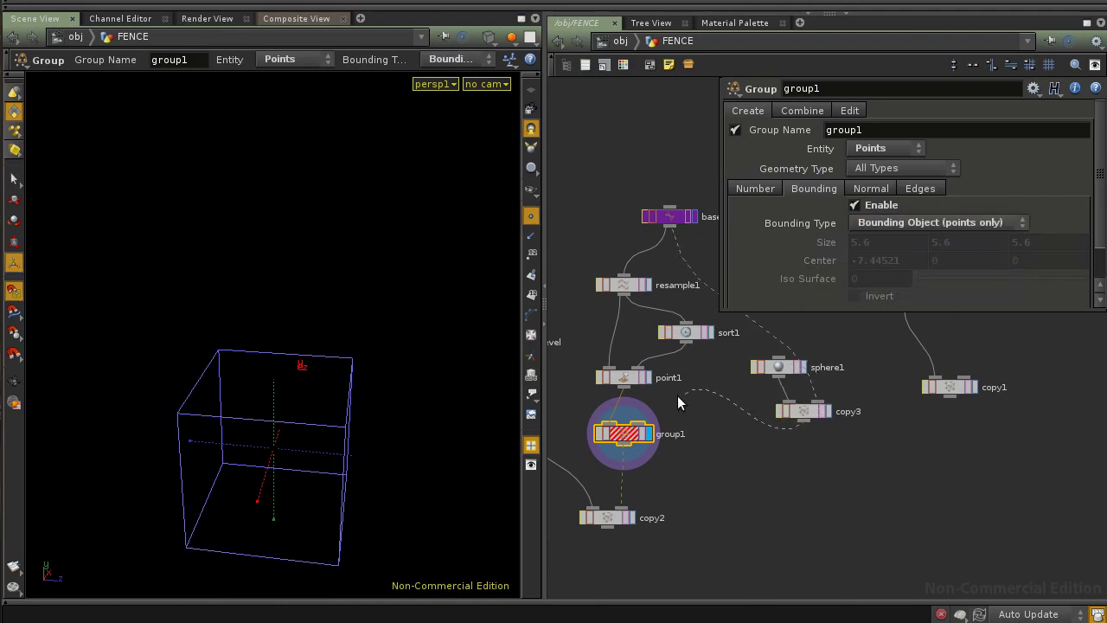
{"action": "left_click", "coordinate": [640, 422]}
{"action": "left_click_drag", "start_coordinate": [631, 437], "coordinate": [629, 453]}
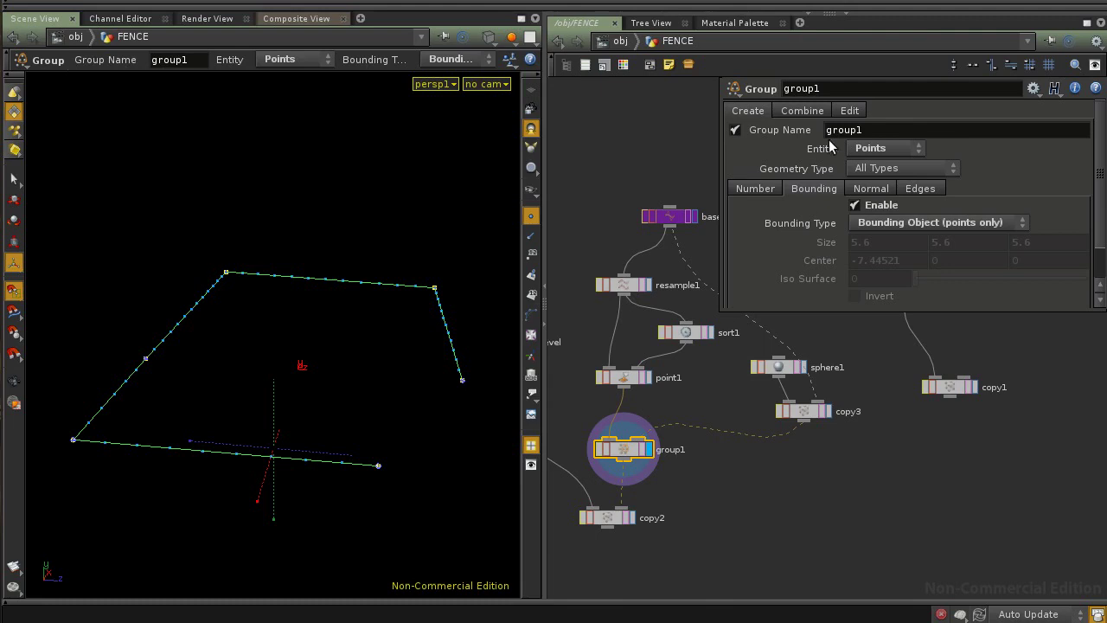
Step: Name the point group corners_grp and rename the group1 node to Groups
{"action": "left_click", "coordinate": [904, 130]}
{"action": "type", "text": "corners_grp"}
{"action": "key", "text": "Return"}
{"action": "left_click", "coordinate": [813, 88]}
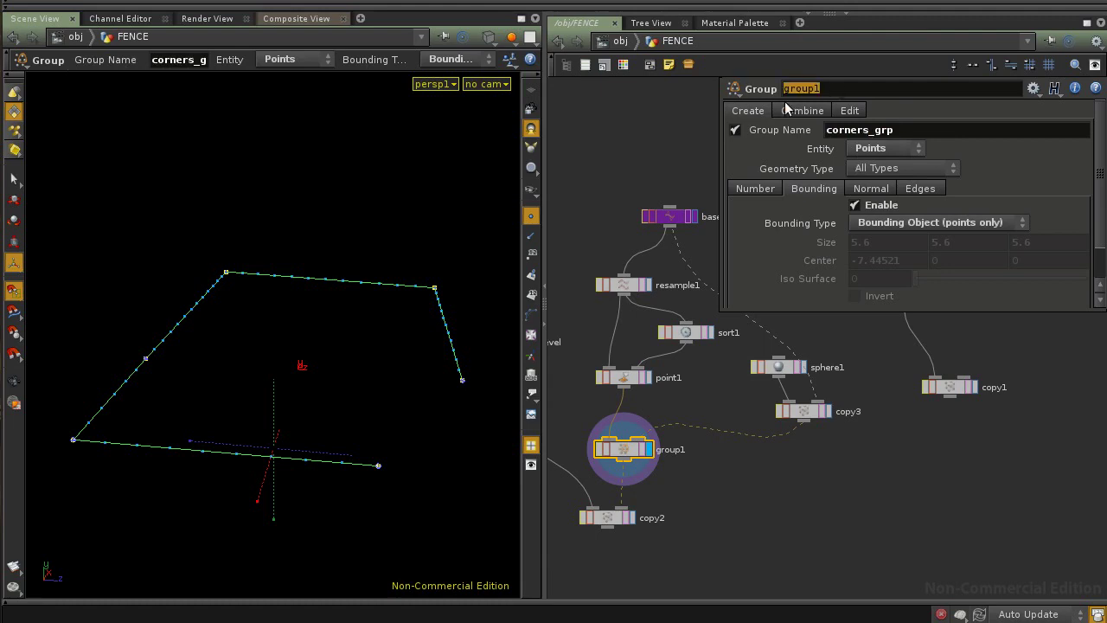
{"action": "type", "text": "Gro"}
{"action": "key", "text": "Return"}
Step: Move copy2 farther below the Groups node to leave more space between them
{"action": "left_click_drag", "start_coordinate": [595, 515], "coordinate": [606, 551]}
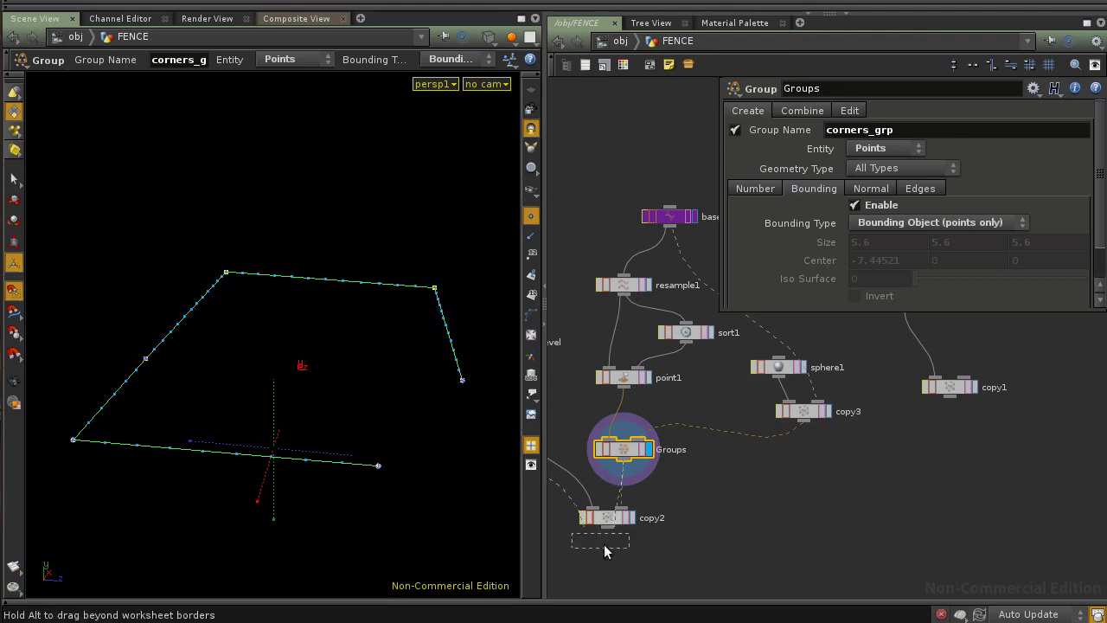
{"action": "left_click_drag", "start_coordinate": [605, 551], "coordinate": [605, 558]}
{"action": "middle_click_drag", "start_coordinate": [631, 458], "coordinate": [637, 492]}
{"action": "middle_click_drag", "start_coordinate": [659, 599], "coordinate": [797, 598]}
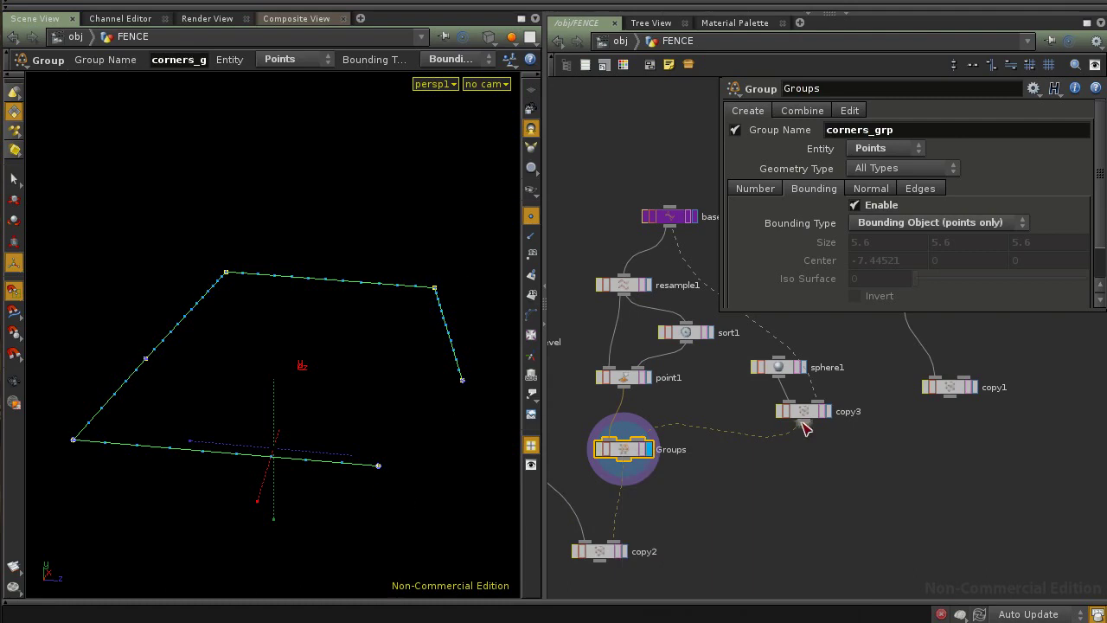
{"action": "middle_click_drag", "start_coordinate": [700, 466], "coordinate": [759, 458]}
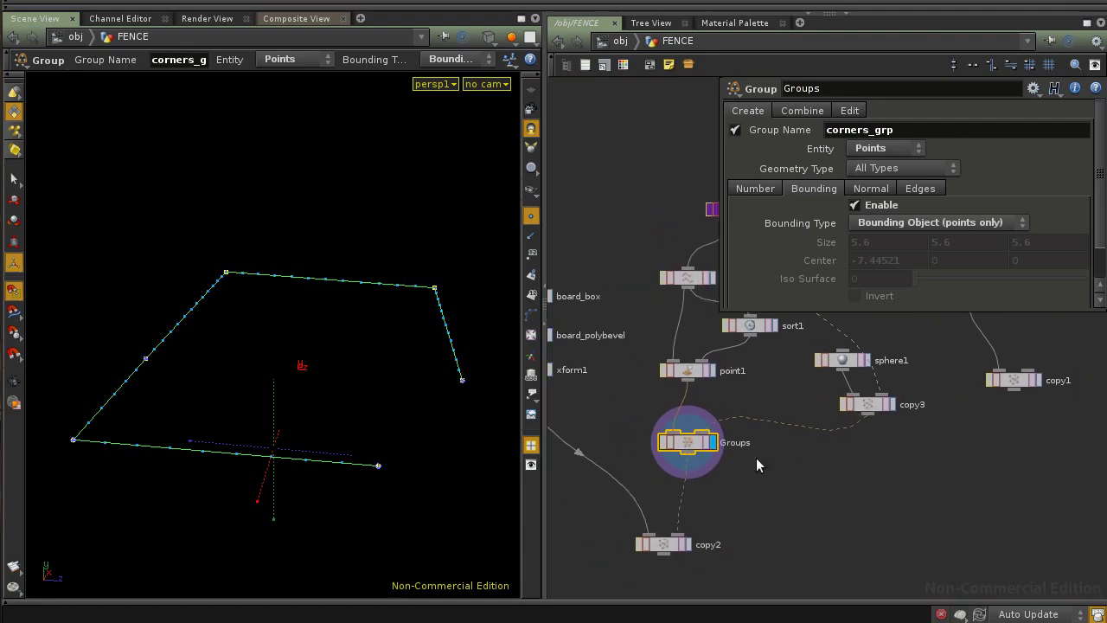
Step: Combine a new group boardsPointsGrp as the inverse of corners_grp, and check the point groups in the Groups node's info
{"action": "left_click", "coordinate": [805, 110]}
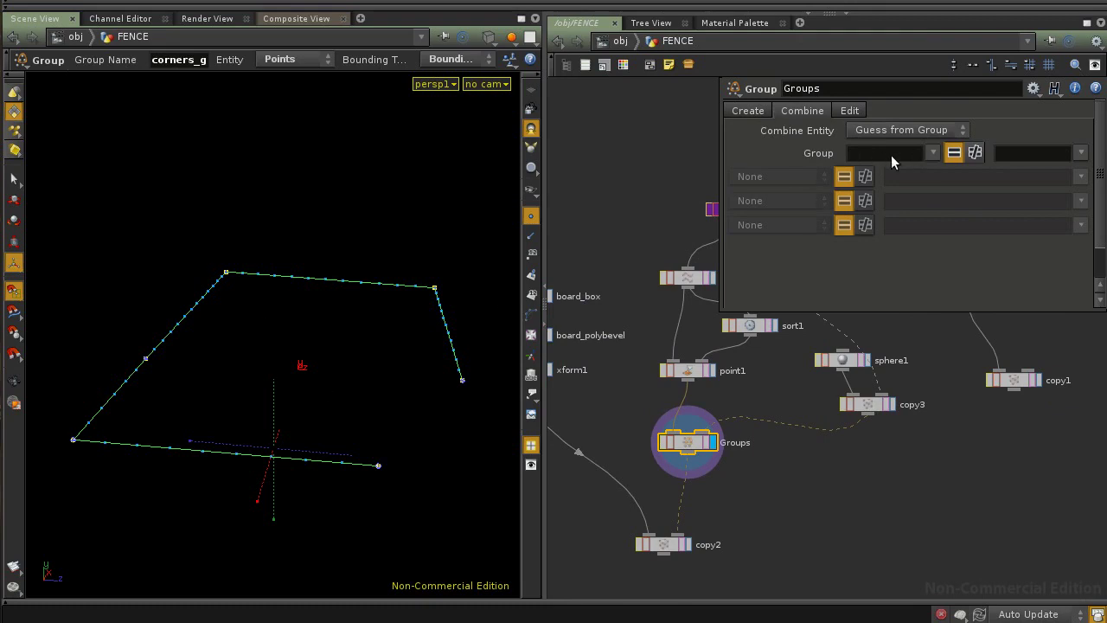
{"action": "type", "text": "boardsPointsGrp"}
{"action": "left_click", "coordinate": [1081, 154]}
{"action": "left_click", "coordinate": [1092, 180]}
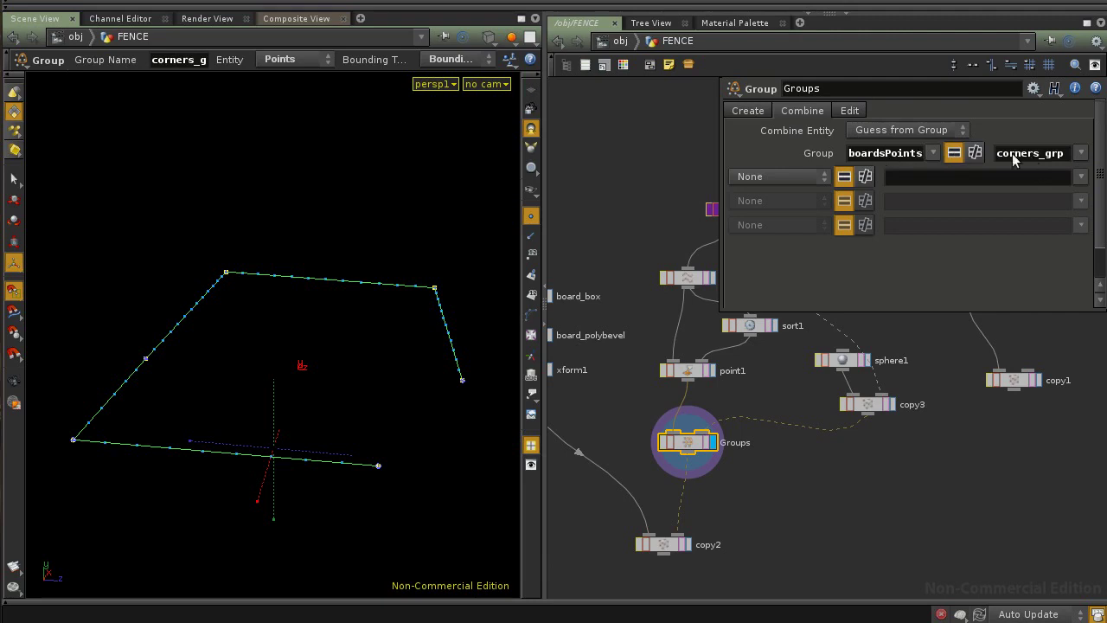
{"action": "left_click", "coordinate": [975, 153]}
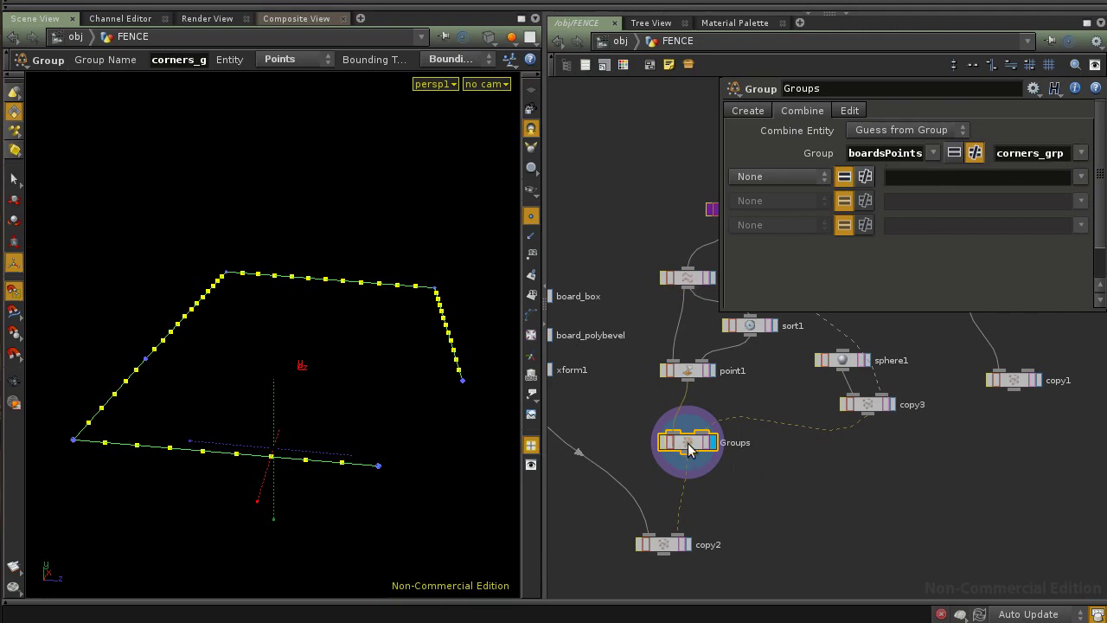
{"action": "middle_click_drag", "start_coordinate": [688, 448], "coordinate": [772, 595]}
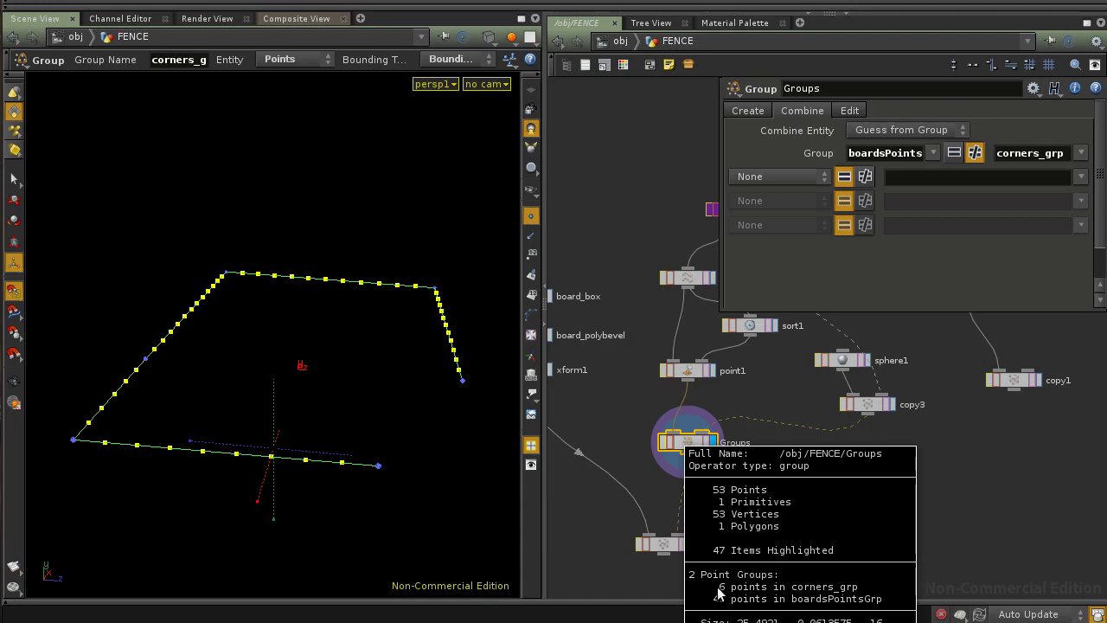
{"action": "middle_click_drag", "start_coordinate": [719, 598], "coordinate": [866, 526]}
{"action": "middle_click_drag", "start_coordinate": [735, 486], "coordinate": [807, 497]}
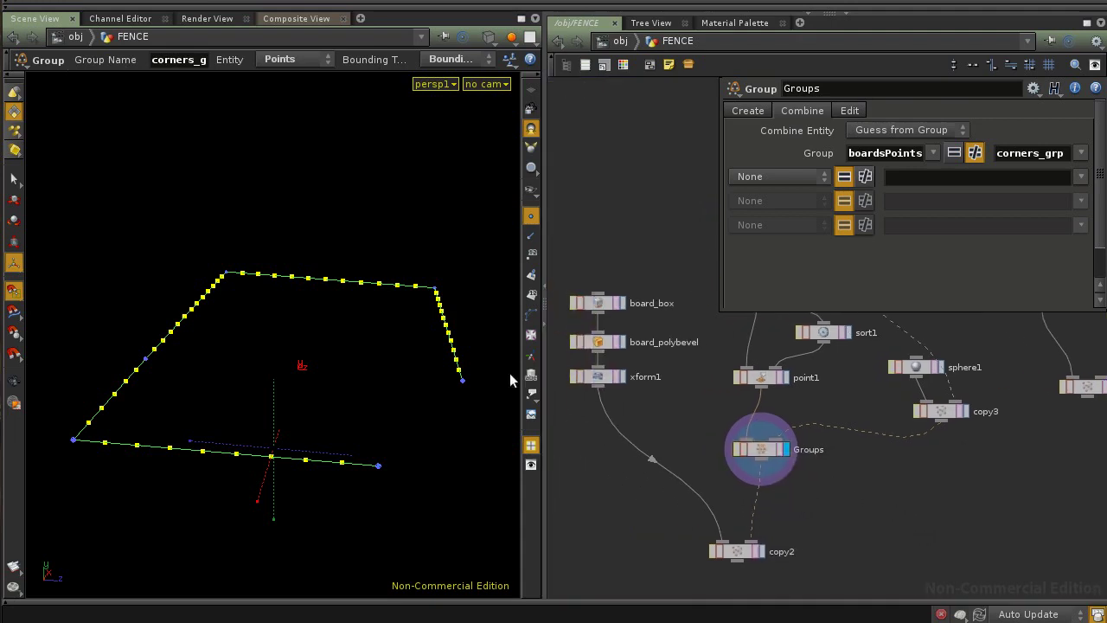
Step: Display copy2 and set its template group to boardsPointsGrp
{"action": "left_click", "coordinate": [760, 552]}
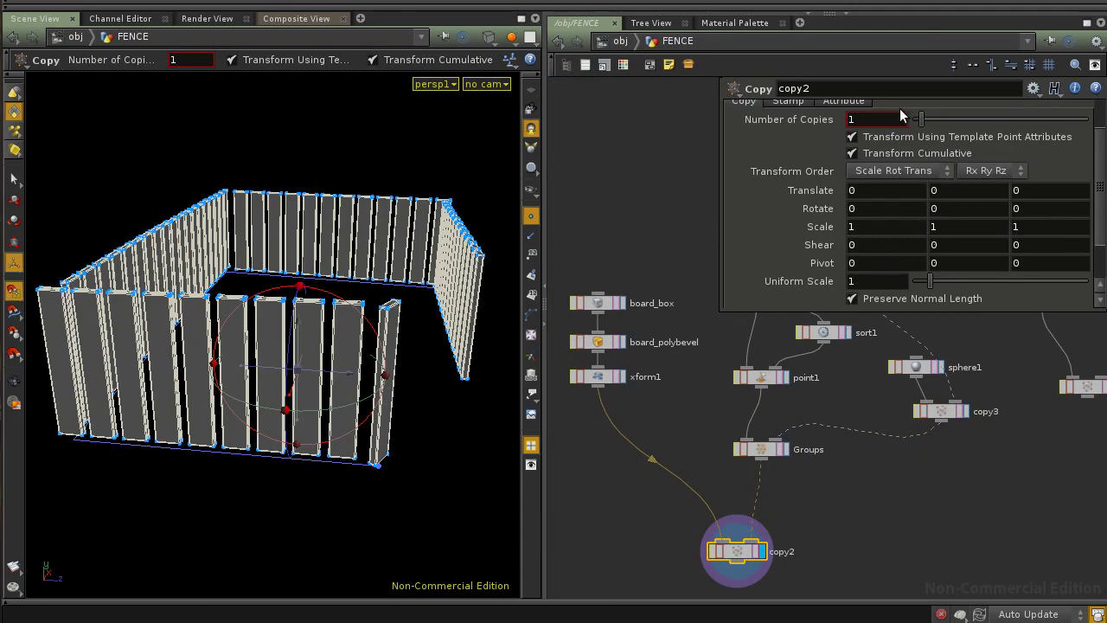
{"action": "scroll", "coordinate": [1101, 204], "scroll_direction": "up", "scroll_amount": 2}
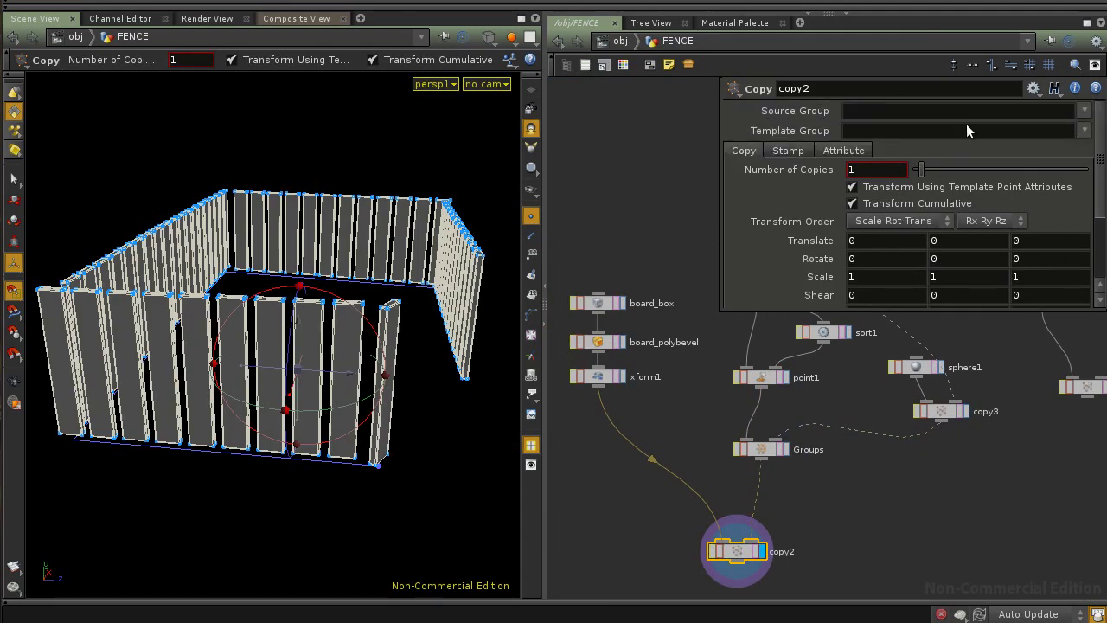
{"action": "left_click", "coordinate": [1087, 132]}
{"action": "left_click", "coordinate": [1097, 167]}
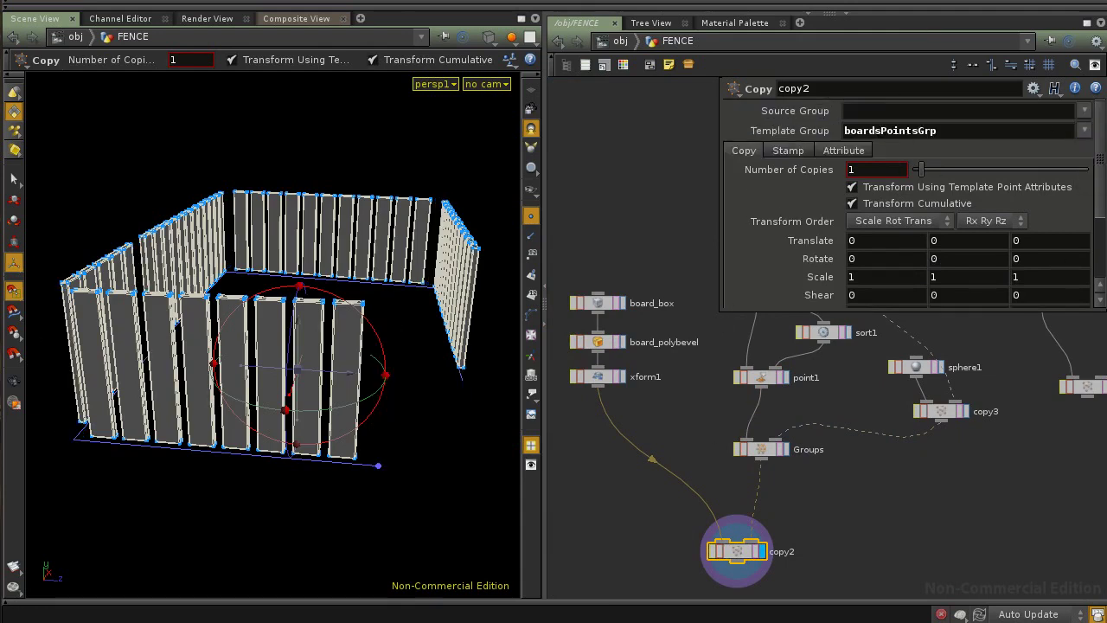
Step: Examine the copied fence boards from several angles, especially around the corners of the base curve
{"action": "key", "text": "Escape"}
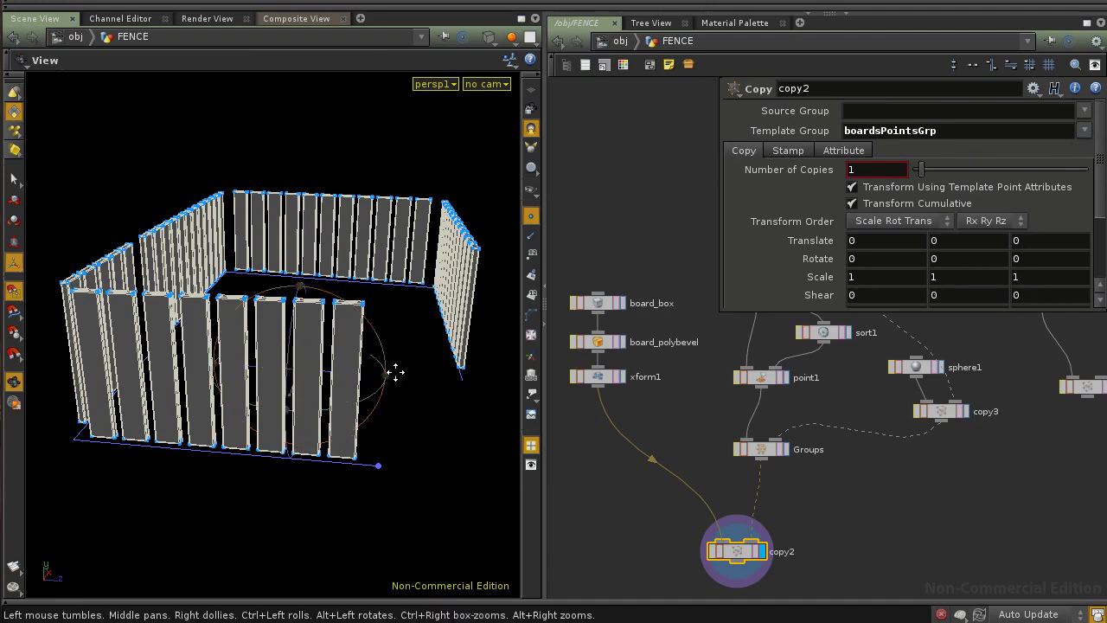
{"action": "left_click_drag", "start_coordinate": [395, 372], "coordinate": [319, 489]}
{"action": "key", "text": "Return"}
{"action": "key", "text": "Escape"}
{"action": "left_click_drag", "start_coordinate": [384, 456], "coordinate": [346, 378]}
{"action": "key", "text": "Return"}
{"action": "key", "text": "Escape"}
{"action": "key", "text": "Return"}
{"action": "key", "text": "Escape"}
{"action": "left_click_drag", "start_coordinate": [407, 353], "coordinate": [363, 407]}
{"action": "key", "text": "Return"}
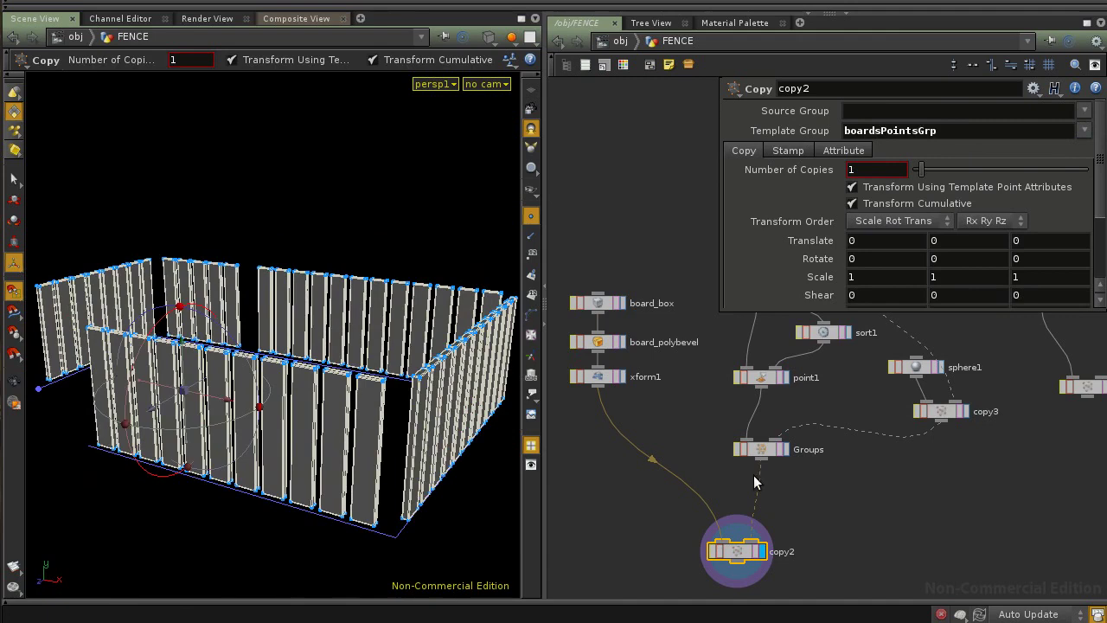
{"action": "scroll", "coordinate": [805, 474], "scroll_direction": "down", "scroll_amount": 3}
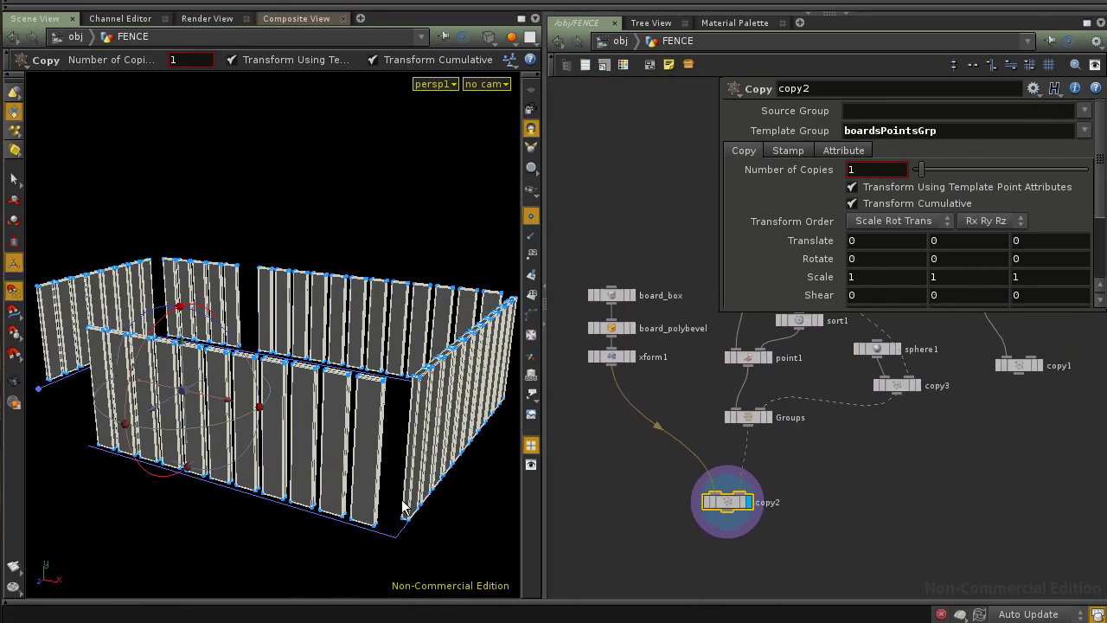
{"action": "middle_click_drag", "start_coordinate": [840, 488], "coordinate": [822, 483]}
{"action": "left_click", "coordinate": [795, 521]}
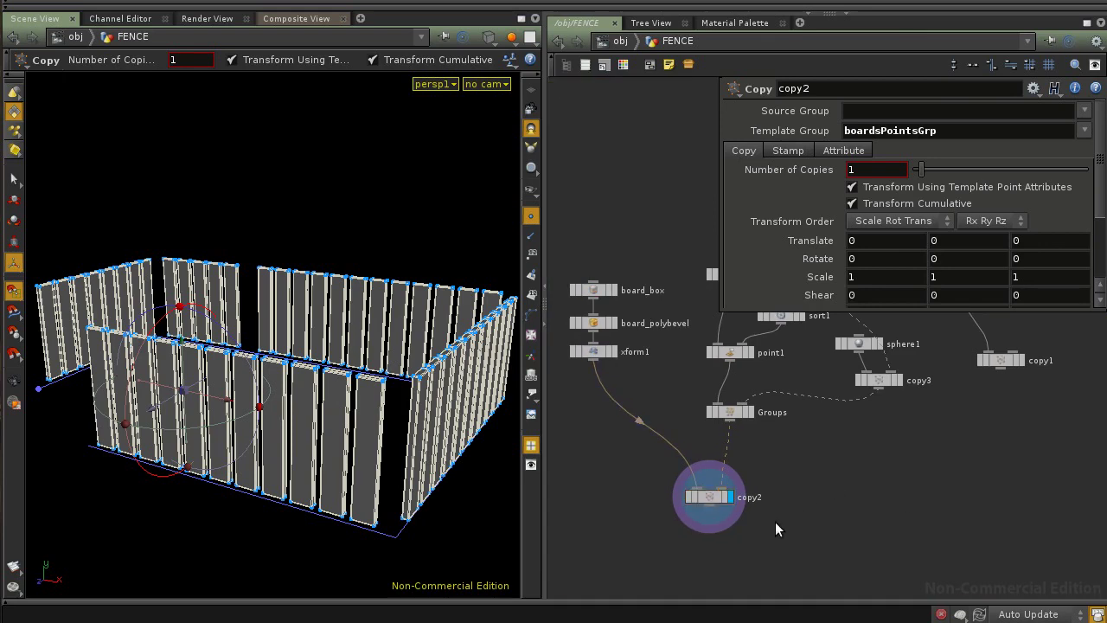
{"action": "middle_click_drag", "start_coordinate": [797, 517], "coordinate": [820, 536]}
{"action": "key", "text": "Tab"}
{"action": "key", "text": "Escape"}
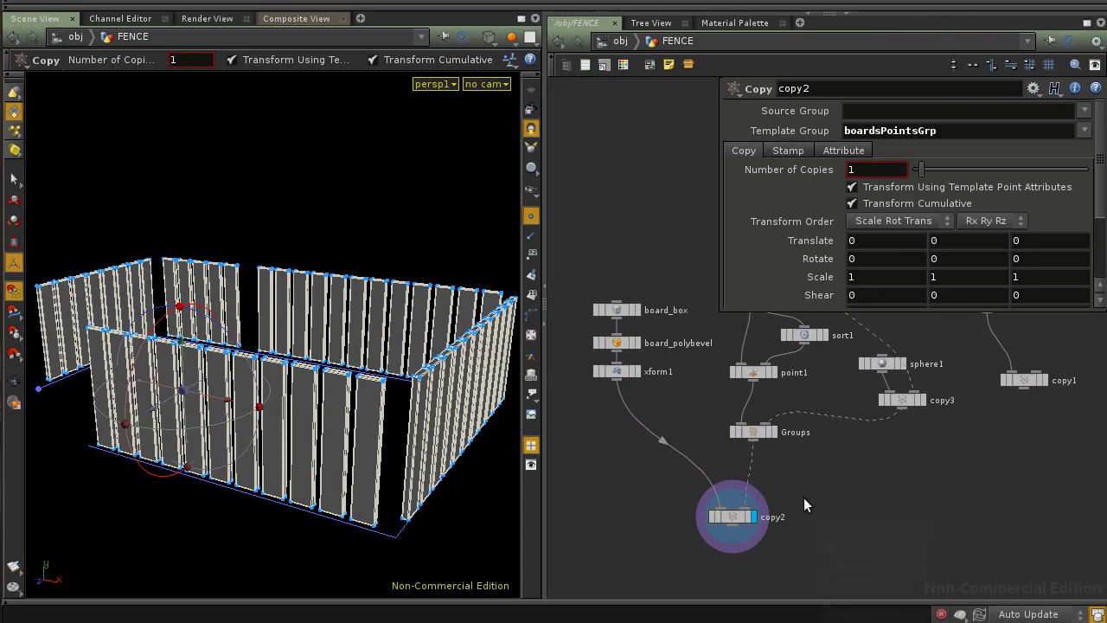
{"action": "key", "text": "Tab"}
{"action": "type", "text": "cop"}
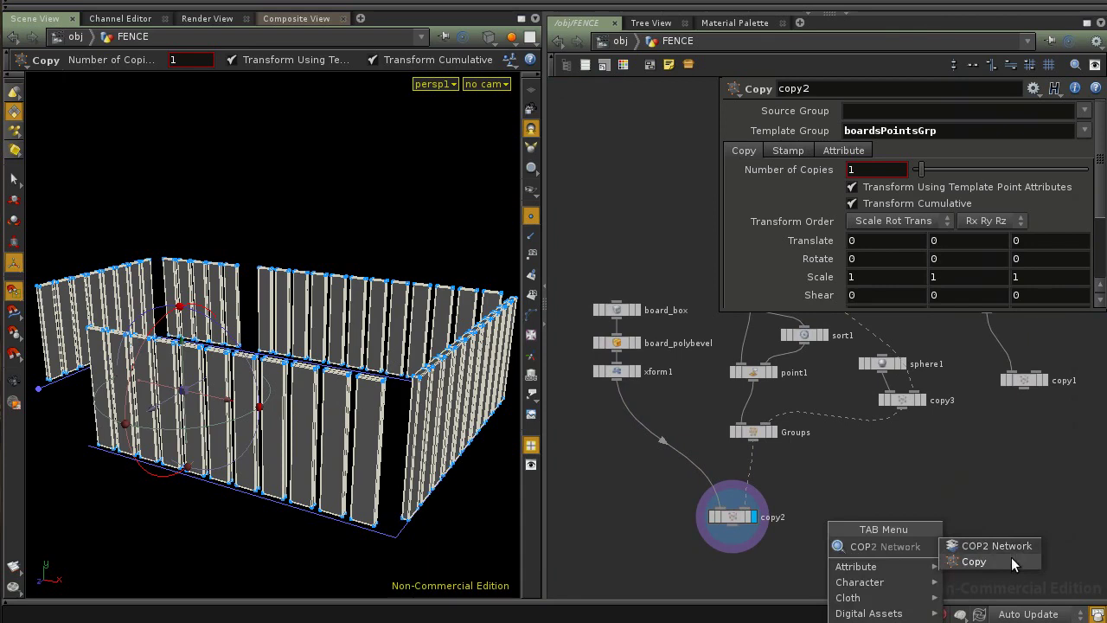
{"action": "left_click", "coordinate": [986, 562]}
{"action": "left_click", "coordinate": [947, 533]}
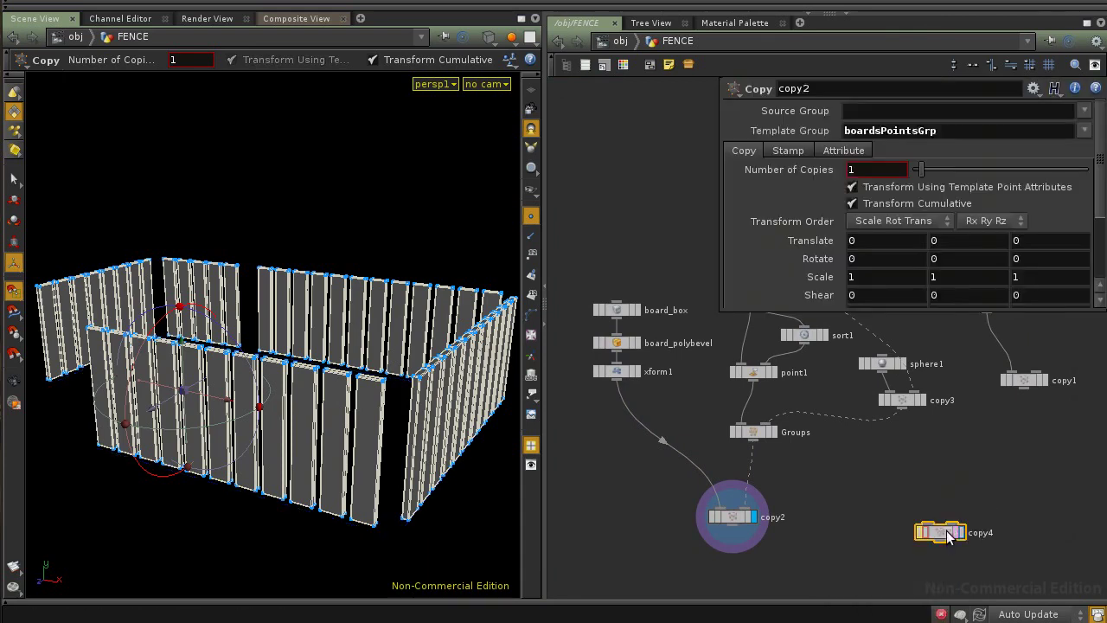
{"action": "key", "text": "Delete"}
Step: Connect base_curve to copy1 as its template points, display copy1, and move it lower in the network
{"action": "middle_click_drag", "start_coordinate": [1032, 429], "coordinate": [966, 492]}
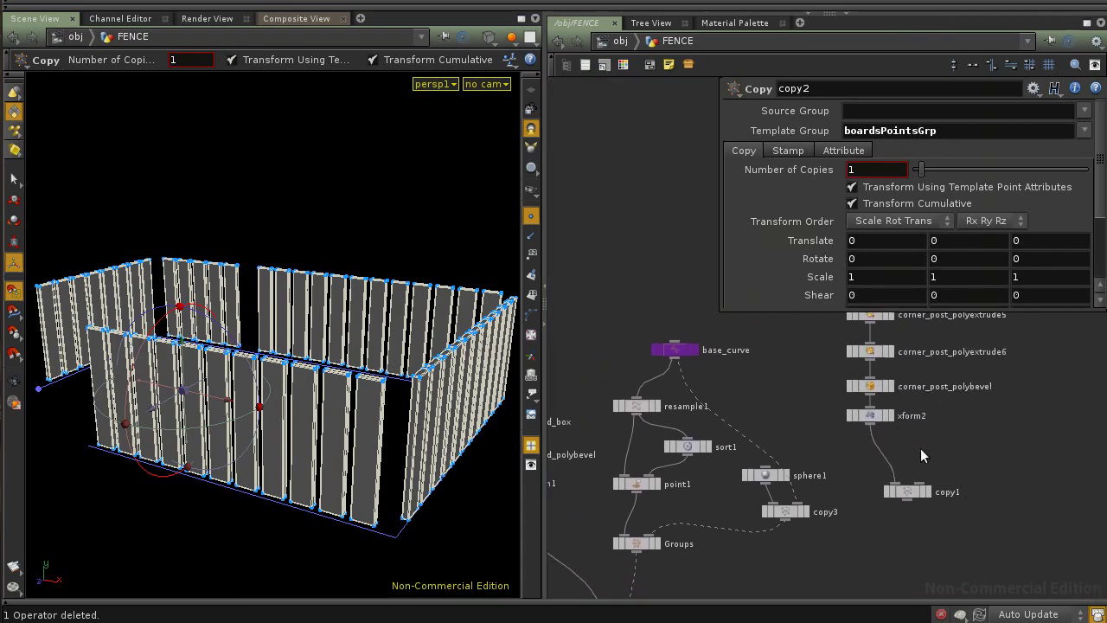
{"action": "key", "text": "p"}
{"action": "middle_click_drag", "start_coordinate": [1015, 454], "coordinate": [1029, 343]}
{"action": "left_click_drag", "start_coordinate": [934, 381], "coordinate": [938, 409]}
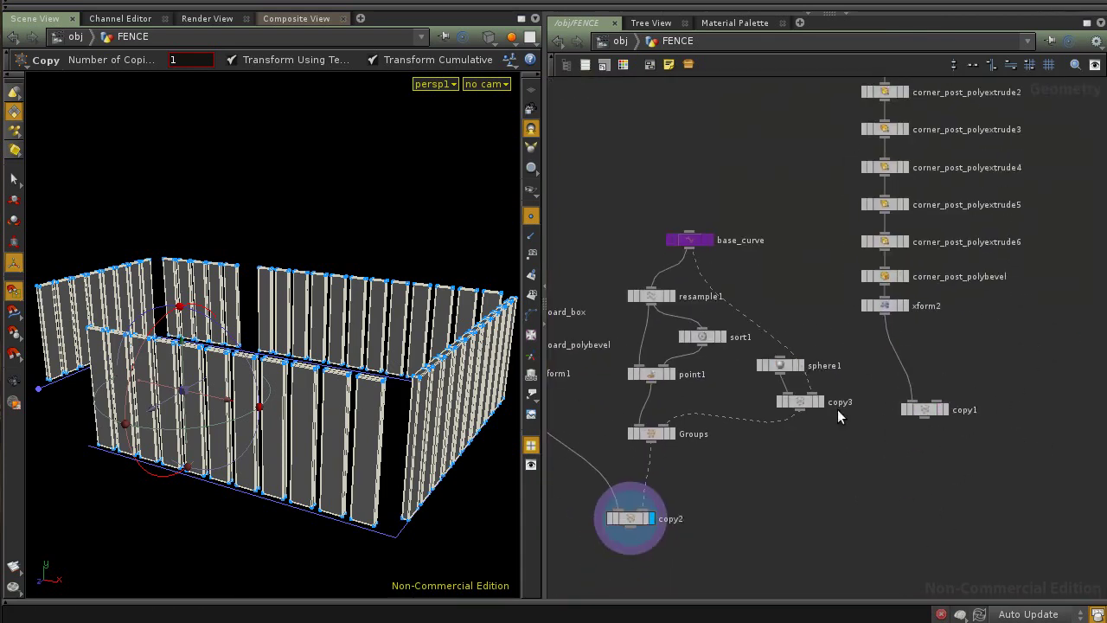
{"action": "left_click_drag", "start_coordinate": [826, 341], "coordinate": [834, 533]}
{"action": "left_click", "coordinate": [945, 411]}
{"action": "middle_click_drag", "start_coordinate": [952, 391], "coordinate": [1106, 364]}
{"action": "middle_click_drag", "start_coordinate": [1066, 419], "coordinate": [976, 389]}
{"action": "left_click_drag", "start_coordinate": [929, 481], "coordinate": [1029, 472]}
{"action": "middle_click_drag", "start_coordinate": [956, 451], "coordinate": [910, 466]}
Step: Add a Null node between base_curve and copy1's template input
{"action": "key", "text": "Tab"}
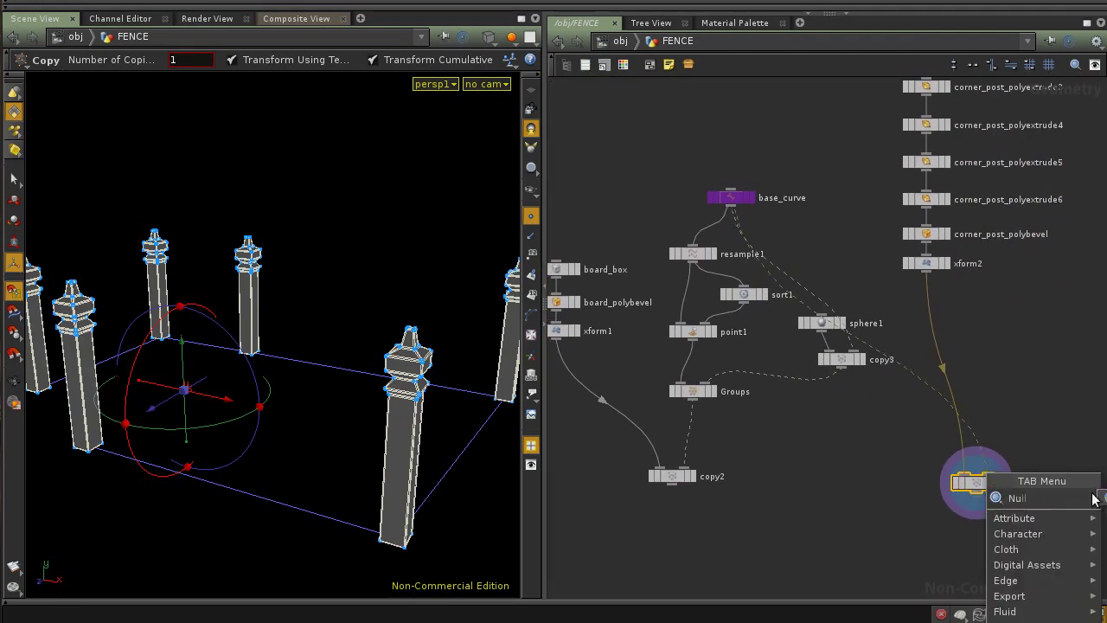
{"action": "key", "text": "Return"}
{"action": "left_click", "coordinate": [1032, 391]}
{"action": "left_click_drag", "start_coordinate": [1034, 396], "coordinate": [1010, 364]}
{"action": "middle_click_drag", "start_coordinate": [1063, 321], "coordinate": [951, 397]}
{"action": "left_click", "coordinate": [796, 114]}
Step: Rearrange the network so the corner_post chain, from corner_post_box to xform2, sits below null1 and above copy1
{"action": "left_click_drag", "start_coordinate": [898, 422], "coordinate": [866, 564]}
{"action": "middle_click_drag", "start_coordinate": [989, 492], "coordinate": [1002, 294]}
{"action": "left_click_drag", "start_coordinate": [903, 443], "coordinate": [932, 516]}
{"action": "left_click_drag", "start_coordinate": [874, 381], "coordinate": [855, 564]}
{"action": "left_click_drag", "start_coordinate": [962, 309], "coordinate": [980, 212]}
{"action": "middle_click_drag", "start_coordinate": [983, 466], "coordinate": [956, 345]}
{"action": "left_click_drag", "start_coordinate": [917, 384], "coordinate": [1003, 545]}
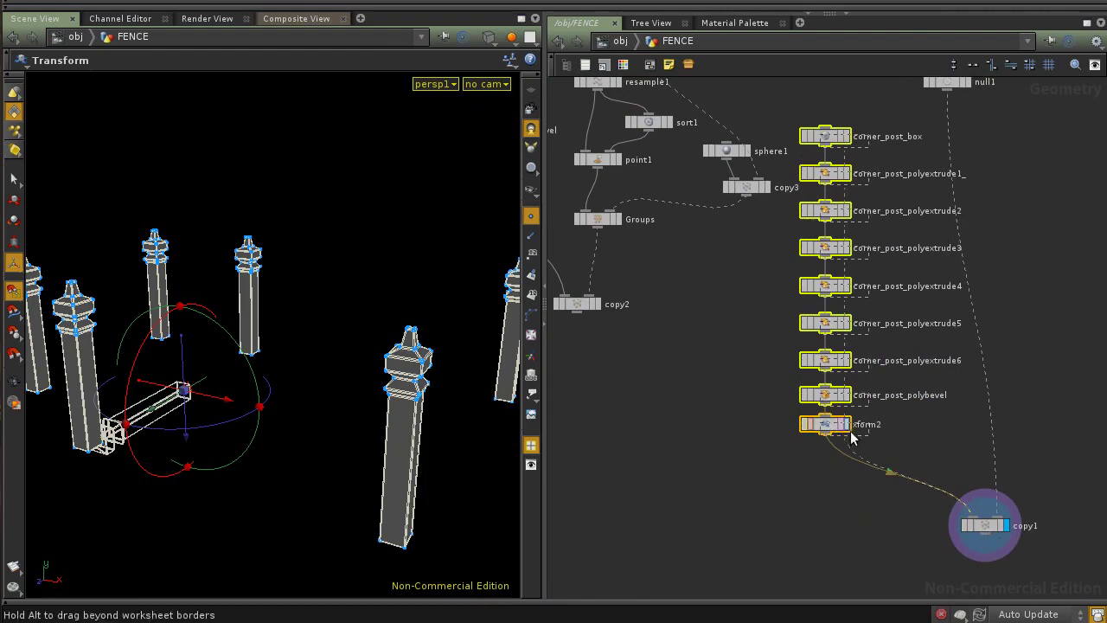
{"action": "left_click_drag", "start_coordinate": [834, 429], "coordinate": [881, 441]}
{"action": "left_click", "coordinate": [820, 444]}
Step: Shift null1 to the side of the corner post chain and bring copy1 and copy2 to about the same level
{"action": "middle_click_drag", "start_coordinate": [994, 152], "coordinate": [895, 182]}
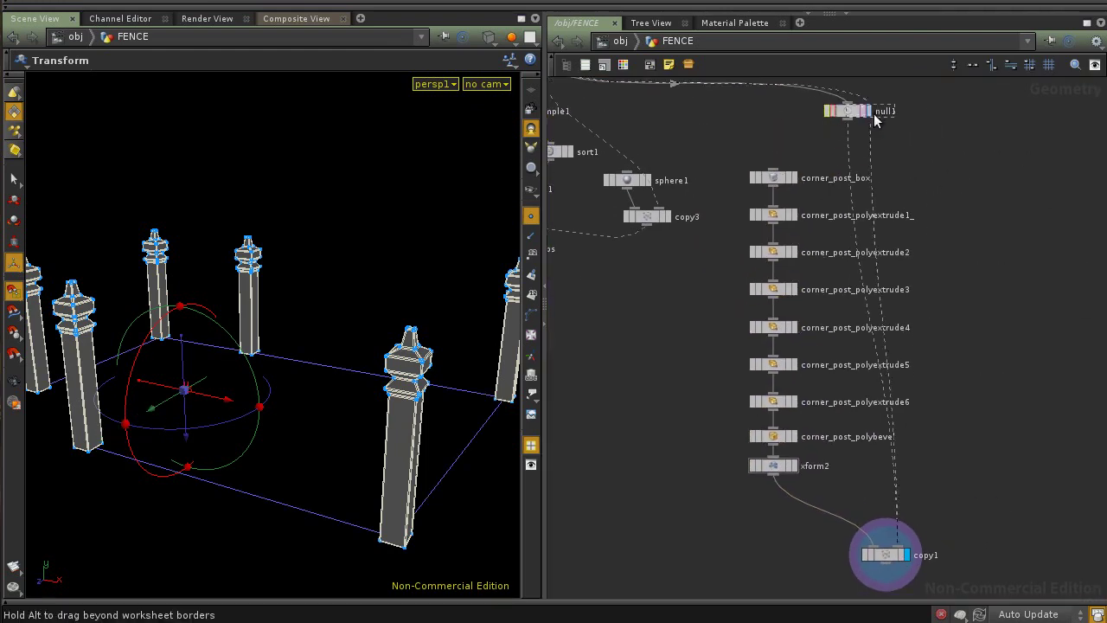
{"action": "left_click_drag", "start_coordinate": [843, 108], "coordinate": [927, 114]}
{"action": "middle_click_drag", "start_coordinate": [899, 555], "coordinate": [1038, 439]}
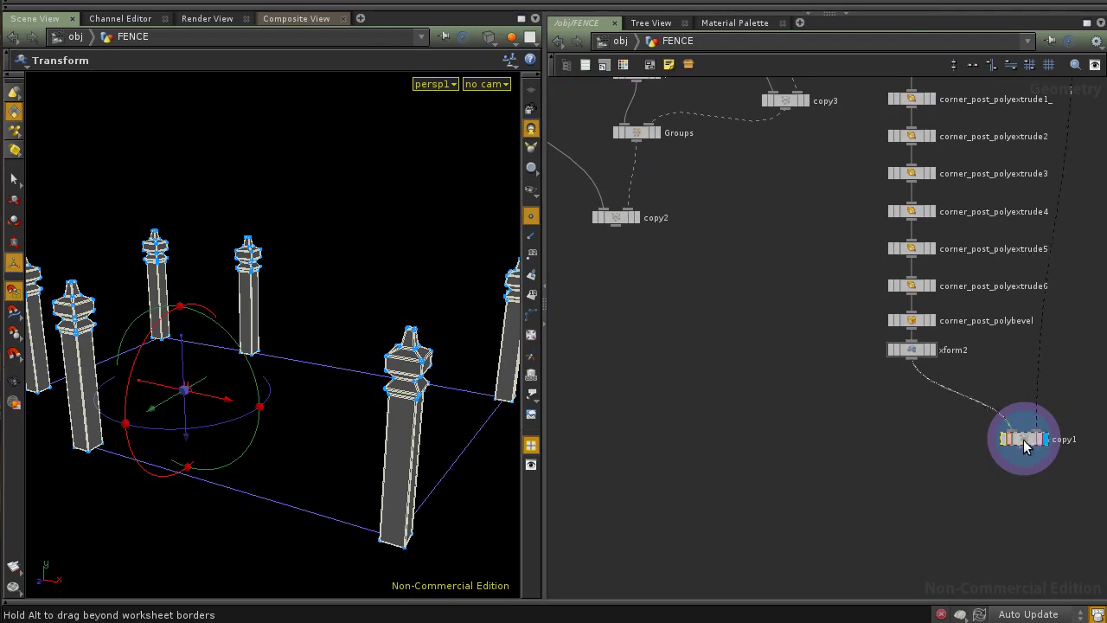
{"action": "left_click_drag", "start_coordinate": [1026, 438], "coordinate": [1006, 434]}
{"action": "left_click_drag", "start_coordinate": [617, 220], "coordinate": [649, 422]}
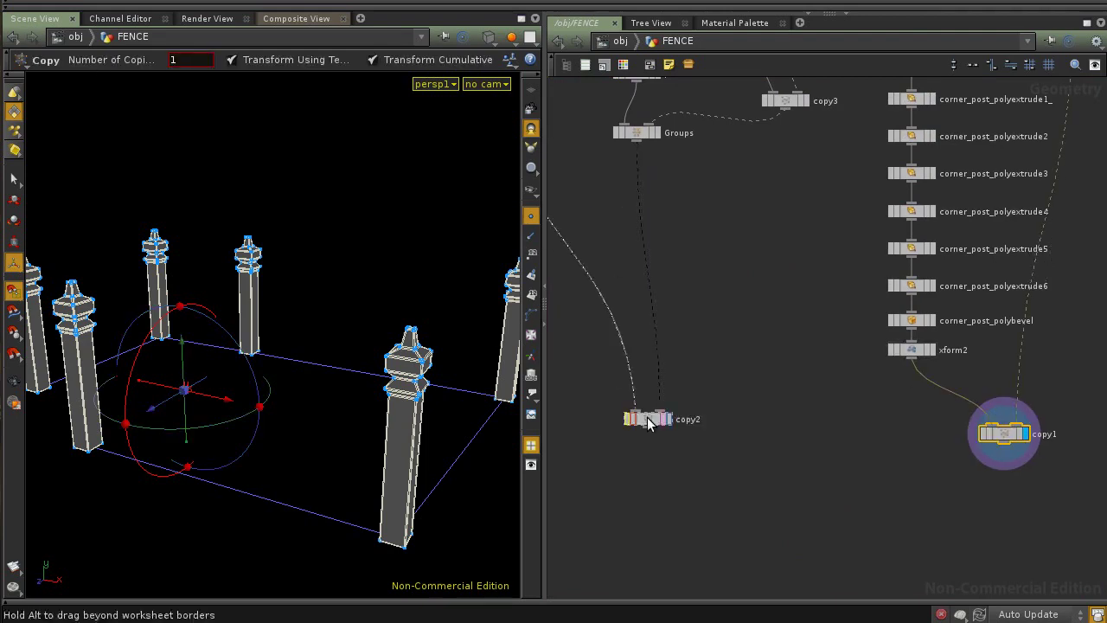
Step: Add a Merge node below copy2 and copy1, connect both to it, and display merge1
{"action": "left_click", "coordinate": [771, 491]}
{"action": "key", "text": "Tab"}
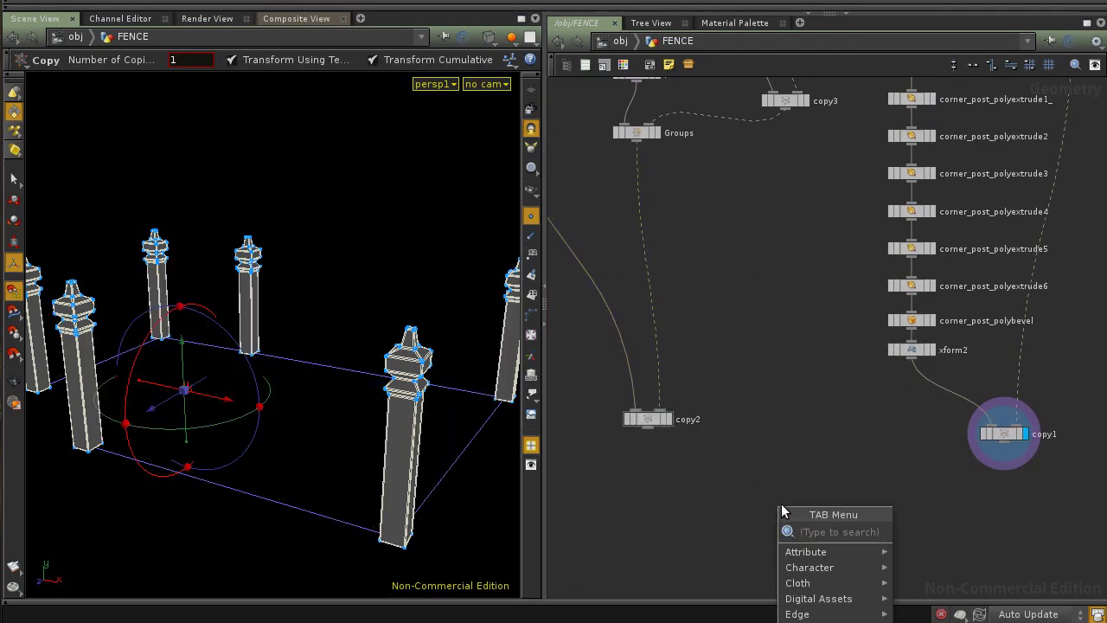
{"action": "type", "text": "merge"}
{"action": "left_click", "coordinate": [915, 532]}
{"action": "left_click", "coordinate": [821, 531]}
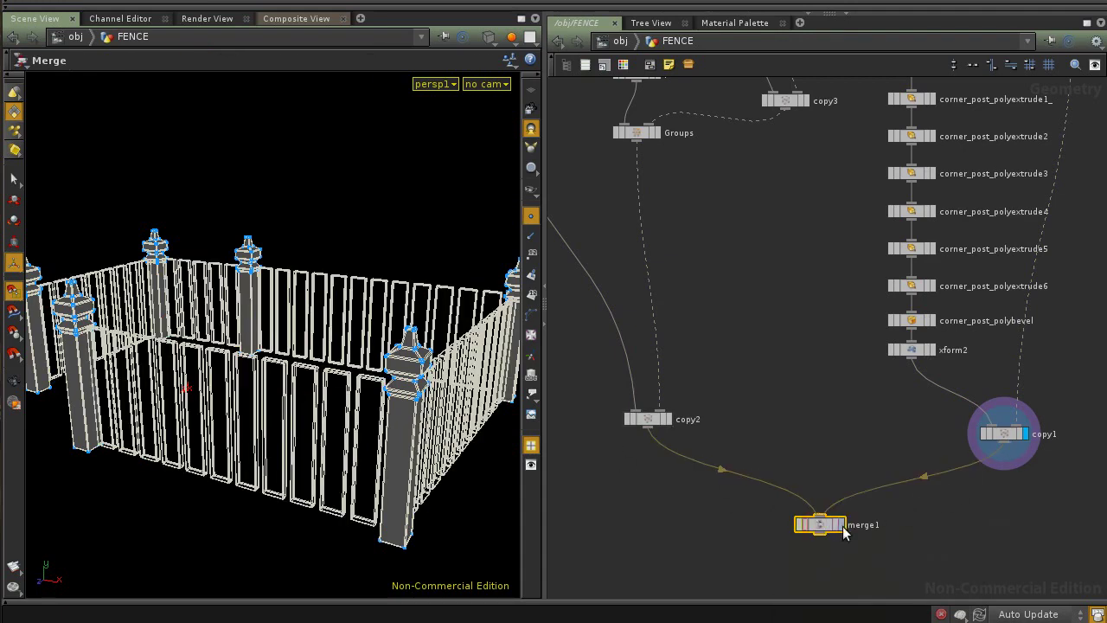
{"action": "left_click", "coordinate": [822, 523]}
{"action": "key", "text": "Escape"}
Step: Examine the assembled fence of boards and corner posts from several sides and look over the node network
{"action": "left_click_drag", "start_coordinate": [225, 471], "coordinate": [408, 435]}
{"action": "left_click_drag", "start_coordinate": [239, 431], "coordinate": [399, 435]}
{"action": "left_click_drag", "start_coordinate": [147, 421], "coordinate": [222, 411]}
{"action": "right_click_drag", "start_coordinate": [222, 411], "coordinate": [262, 408]}
{"action": "left_click_drag", "start_coordinate": [224, 404], "coordinate": [277, 415]}
{"action": "left_click_drag", "start_coordinate": [309, 372], "coordinate": [221, 350]}
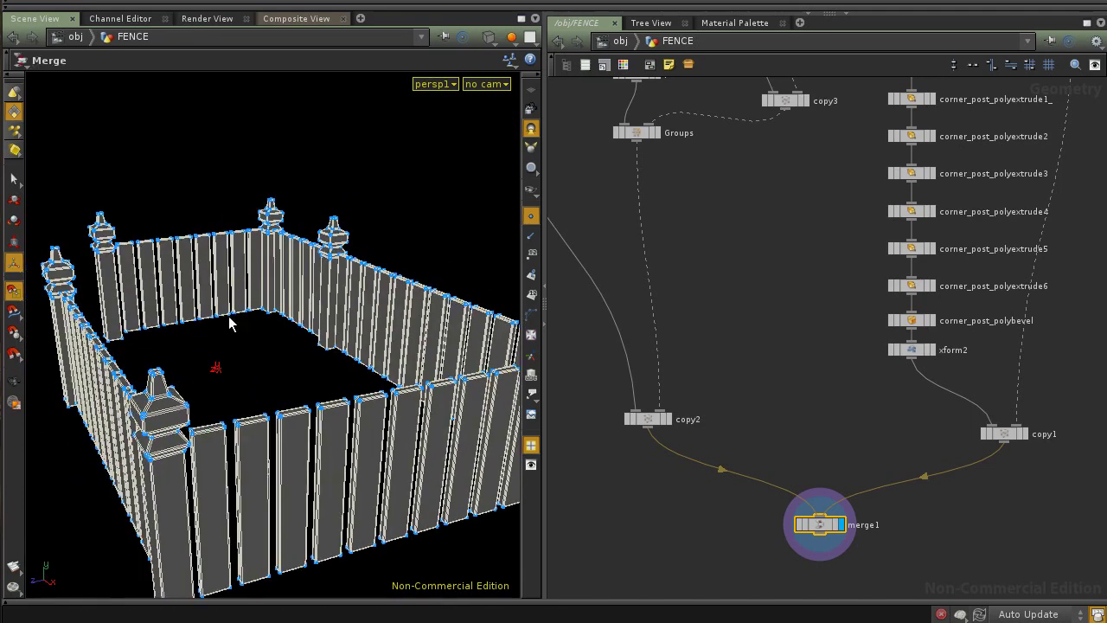
{"action": "left_click_drag", "start_coordinate": [302, 447], "coordinate": [217, 425]}
{"action": "middle_click_drag", "start_coordinate": [663, 479], "coordinate": [778, 475]}
{"action": "scroll", "coordinate": [778, 475], "scroll_direction": "down", "scroll_amount": 5}
{"action": "mouse_move", "coordinate": [720, 424]}
{"action": "middle_mouse_down"}
{"action": "mouse_move", "coordinate": [763, 427]}
{"action": "mouse_move", "coordinate": [741, 420]}
{"action": "middle_mouse_up"}
{"action": "scroll", "coordinate": [729, 433], "scroll_direction": "down", "scroll_amount": 1}
{"action": "scroll", "coordinate": [729, 433], "scroll_direction": "up", "scroll_amount": 5}
{"action": "scroll", "coordinate": [803, 430], "scroll_direction": "down", "scroll_amount": 2}
{"action": "scroll", "coordinate": [741, 420], "scroll_direction": "up", "scroll_amount": 1}
{"action": "scroll", "coordinate": [740, 435], "scroll_direction": "up", "scroll_amount": 2}
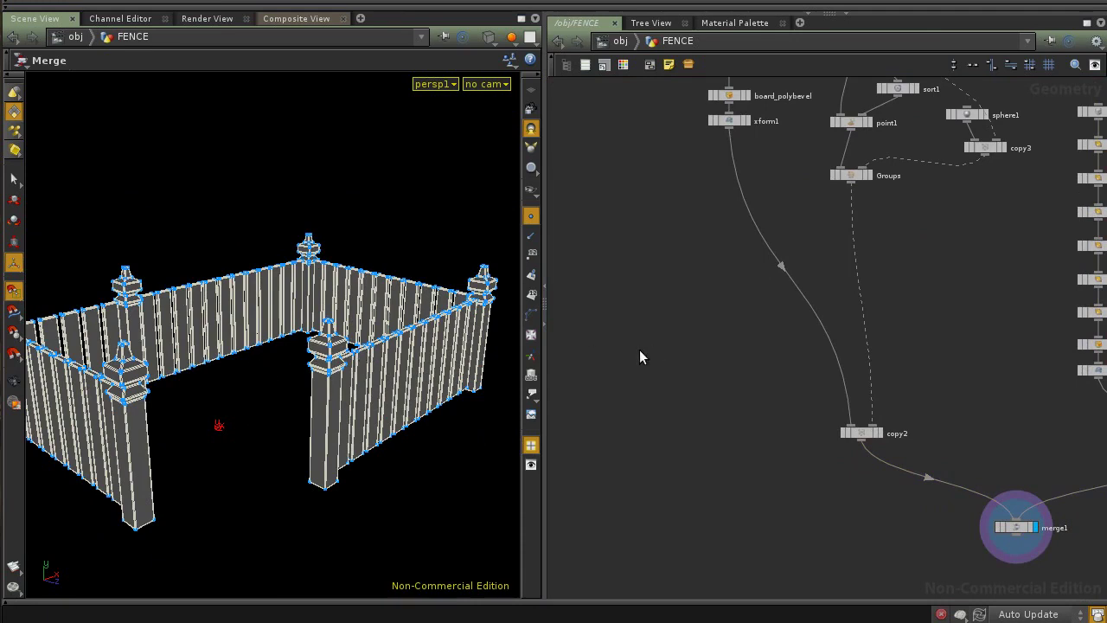
Step: Switch the viewport to the front view, show the reference grid, and frame the corner post at the origin
{"action": "key", "text": "Escape"}
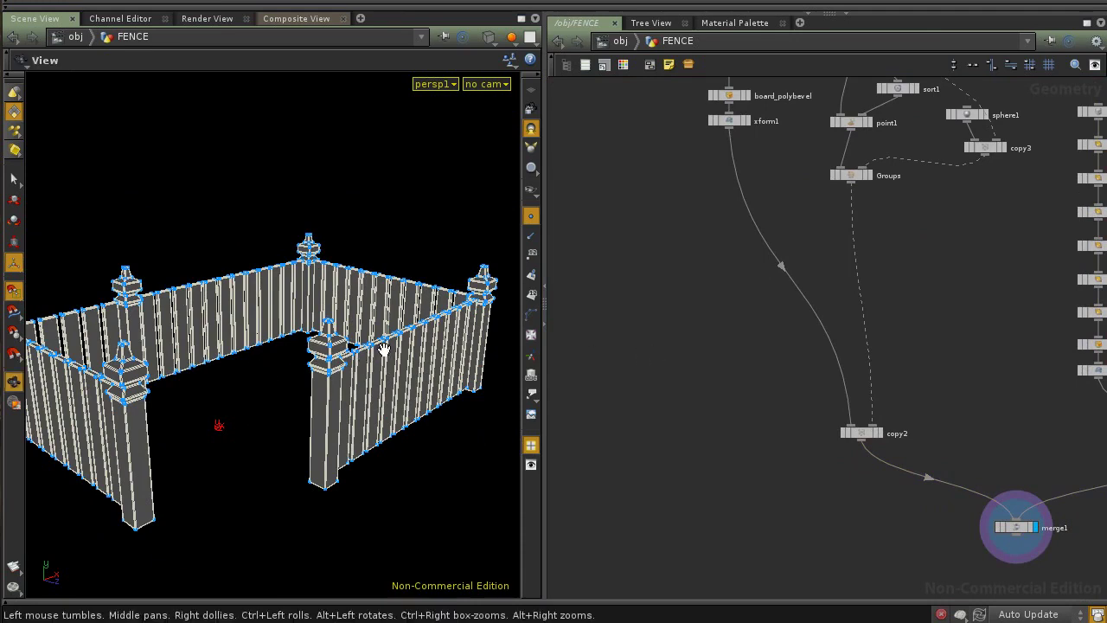
{"action": "key", "text": "space+3"}
{"action": "key", "text": "Return"}
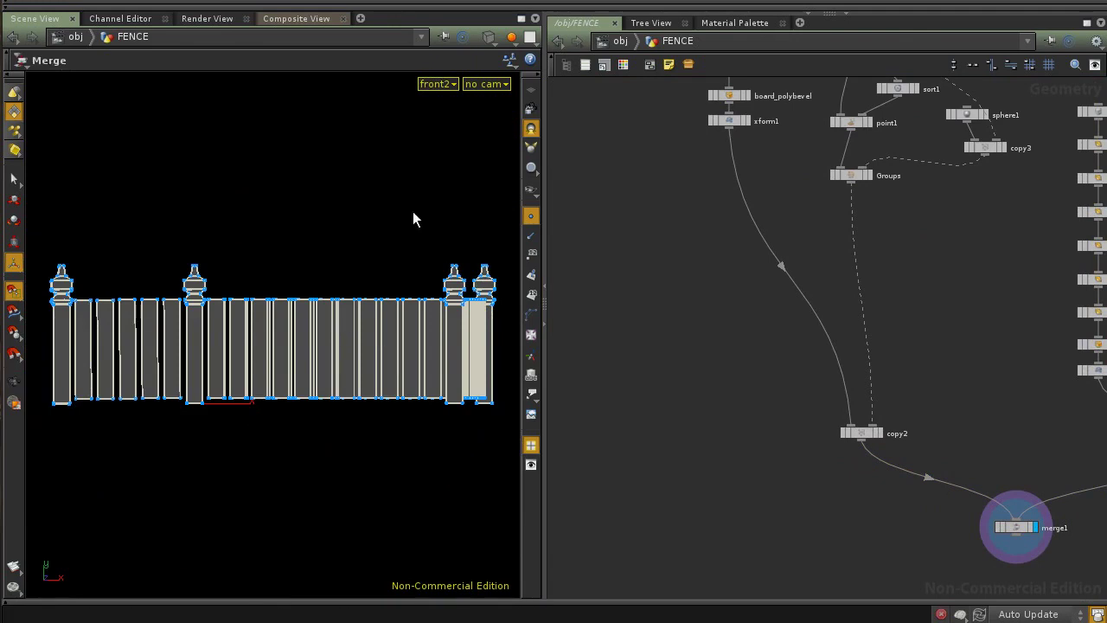
{"action": "left_click", "coordinate": [535, 91]}
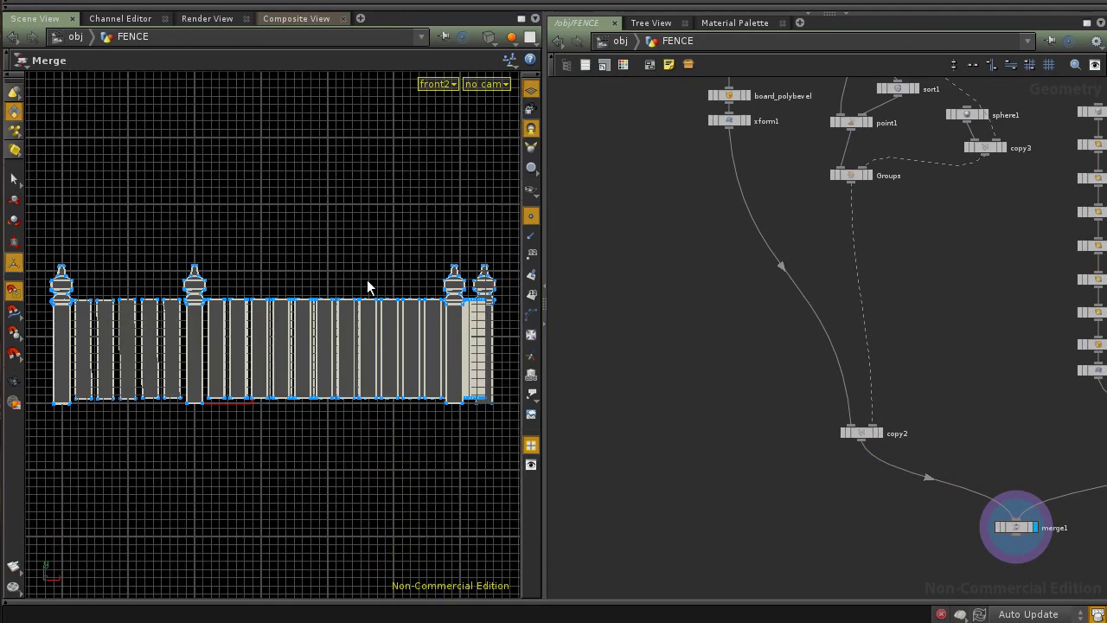
{"action": "middle_click_drag", "start_coordinate": [248, 332], "coordinate": [277, 358]}
{"action": "right_click_drag", "start_coordinate": [277, 358], "coordinate": [490, 395]}
{"action": "middle_click_drag", "start_coordinate": [293, 474], "coordinate": [423, 329]}
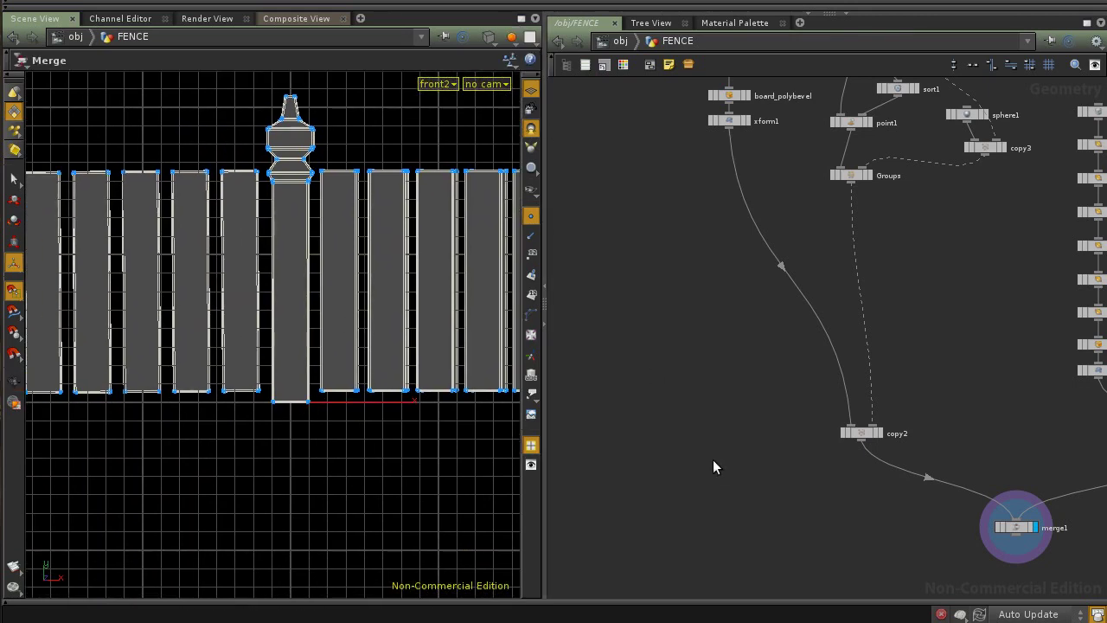
Step: Add a Curve node beside copy2, display it, and name it supports_curve
{"action": "key", "text": "Tab"}
{"action": "type", "text": "Curve"}
{"action": "left_click", "coordinate": [735, 471]}
{"action": "left_click", "coordinate": [754, 468]}
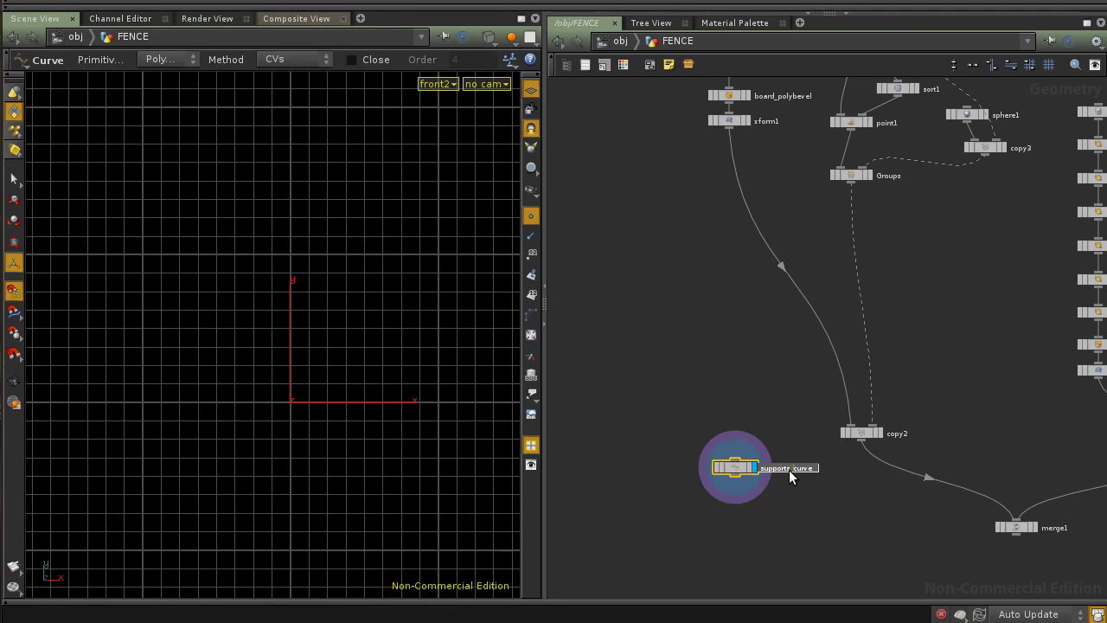
{"action": "key", "text": "Return"}
Step: Draw supports_curve as a closed four-point square, about two grid squares wide, centred on the origin in the front view
{"action": "key", "text": "Escape"}
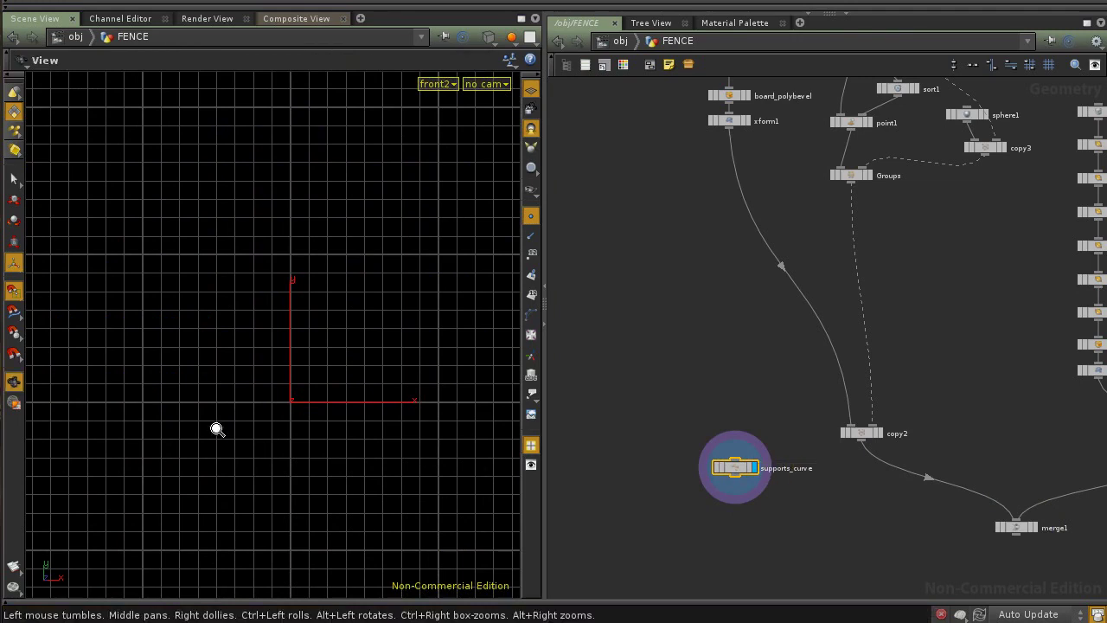
{"action": "right_click_drag", "start_coordinate": [216, 429], "coordinate": [332, 428]}
{"action": "middle_click_drag", "start_coordinate": [335, 428], "coordinate": [338, 351]}
{"action": "middle_click_drag", "start_coordinate": [299, 388], "coordinate": [318, 338]}
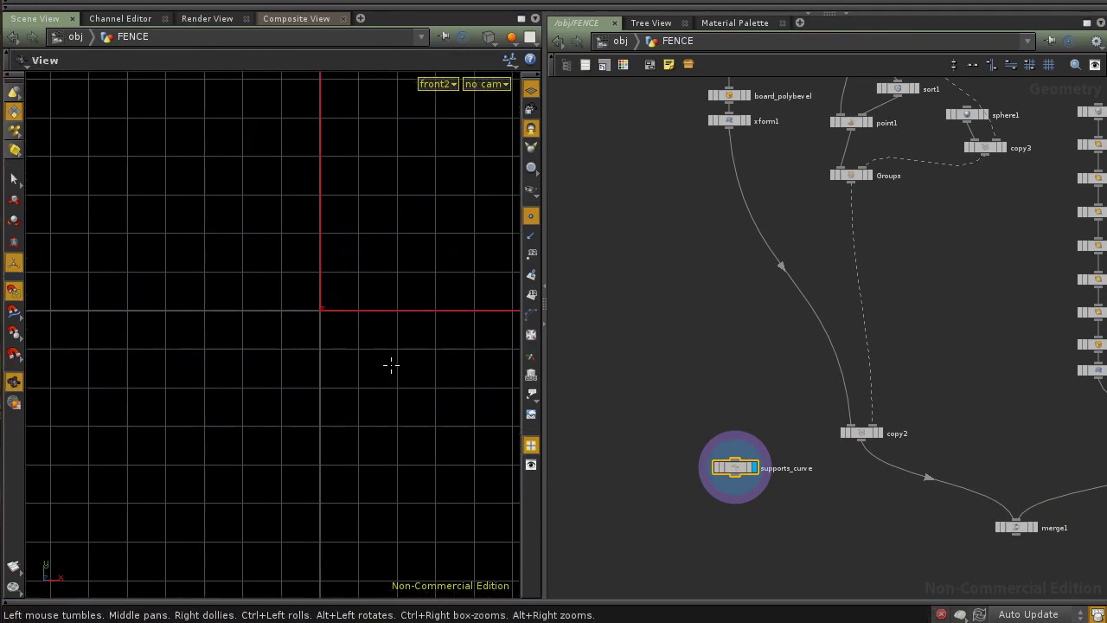
{"action": "key", "text": "Return"}
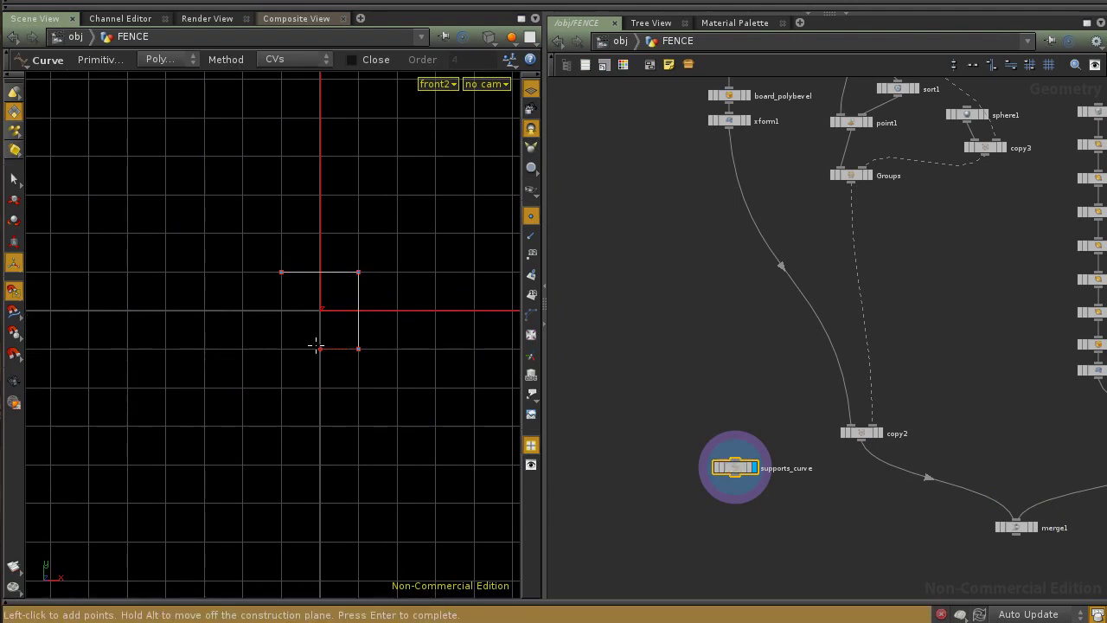
{"action": "left_click", "coordinate": [281, 272]}
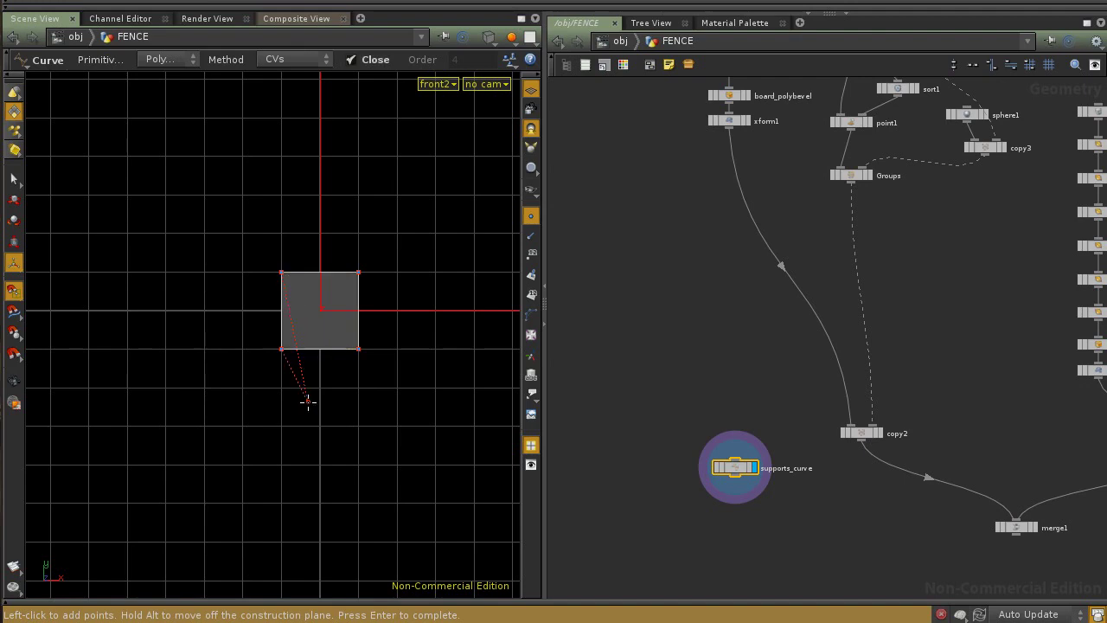
{"action": "key", "text": "Return"}
{"action": "key", "text": "Escape"}
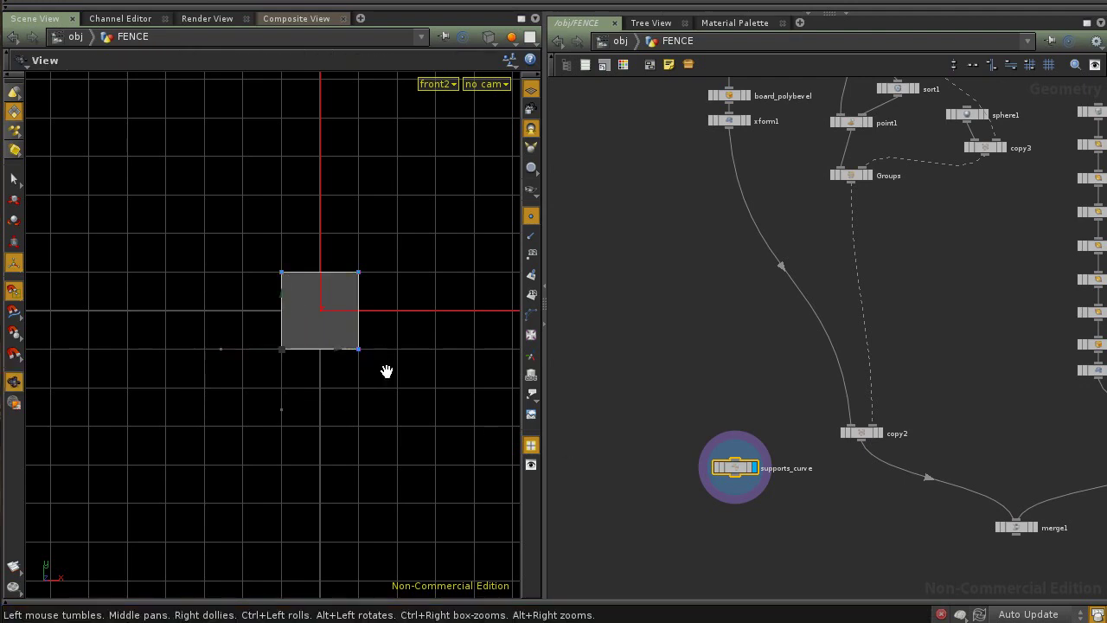
Step: Return the viewport to the perspective view and move supports_curve into free space beside the board chain
{"action": "scroll", "coordinate": [387, 371], "scroll_direction": "down", "scroll_amount": 6}
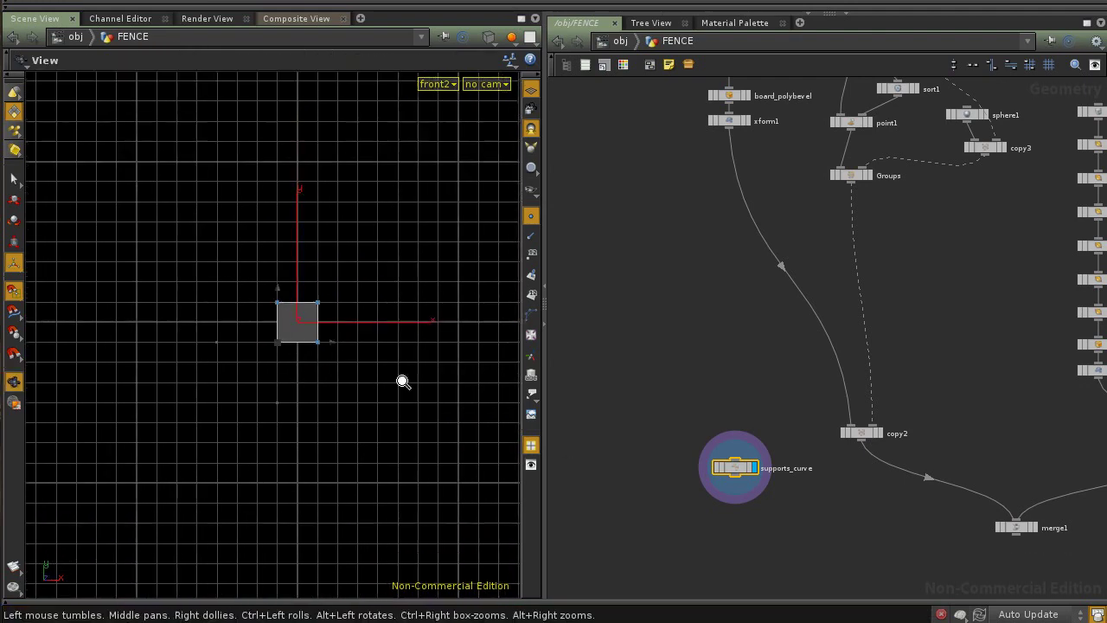
{"action": "key", "text": "Return"}
{"action": "key", "text": "Escape"}
{"action": "left_click_drag", "start_coordinate": [328, 371], "coordinate": [410, 510]}
{"action": "right_click_drag", "start_coordinate": [410, 511], "coordinate": [302, 395], "text": "alt"}
{"action": "left_click_drag", "start_coordinate": [302, 395], "coordinate": [343, 260], "text": "alt"}
{"action": "right_click_drag", "start_coordinate": [389, 343], "coordinate": [313, 344], "text": "alt"}
{"action": "scroll", "coordinate": [868, 500], "scroll_direction": "down", "scroll_amount": 5}
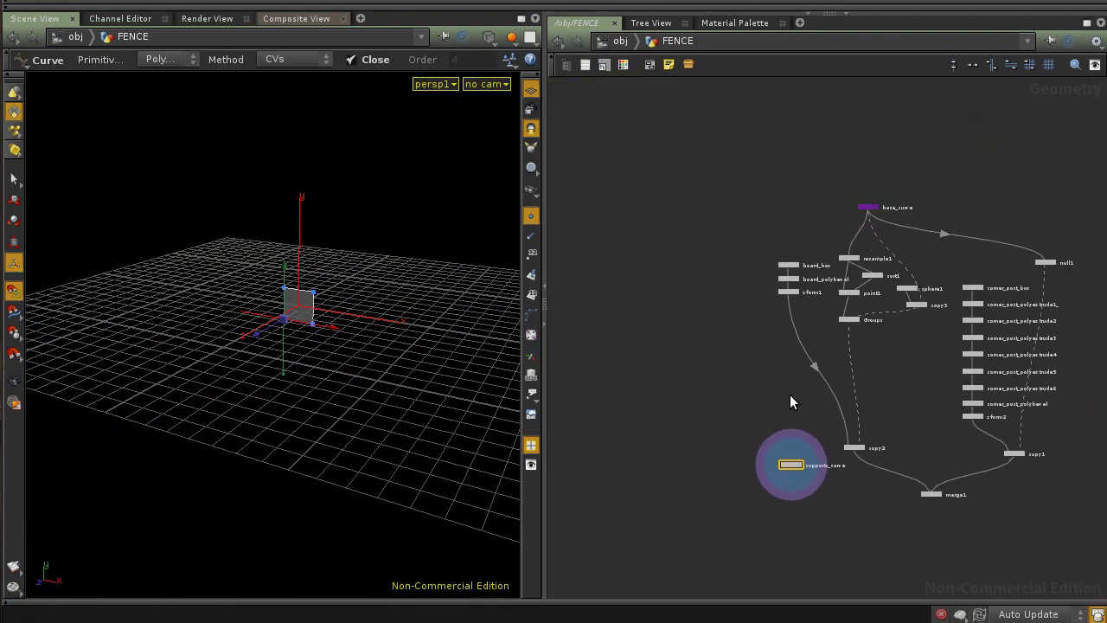
{"action": "scroll", "coordinate": [734, 361], "scroll_direction": "up", "scroll_amount": 5}
{"action": "left_click_drag", "start_coordinate": [836, 442], "coordinate": [732, 310]}
{"action": "middle_click_drag", "start_coordinate": [799, 269], "coordinate": [813, 341]}
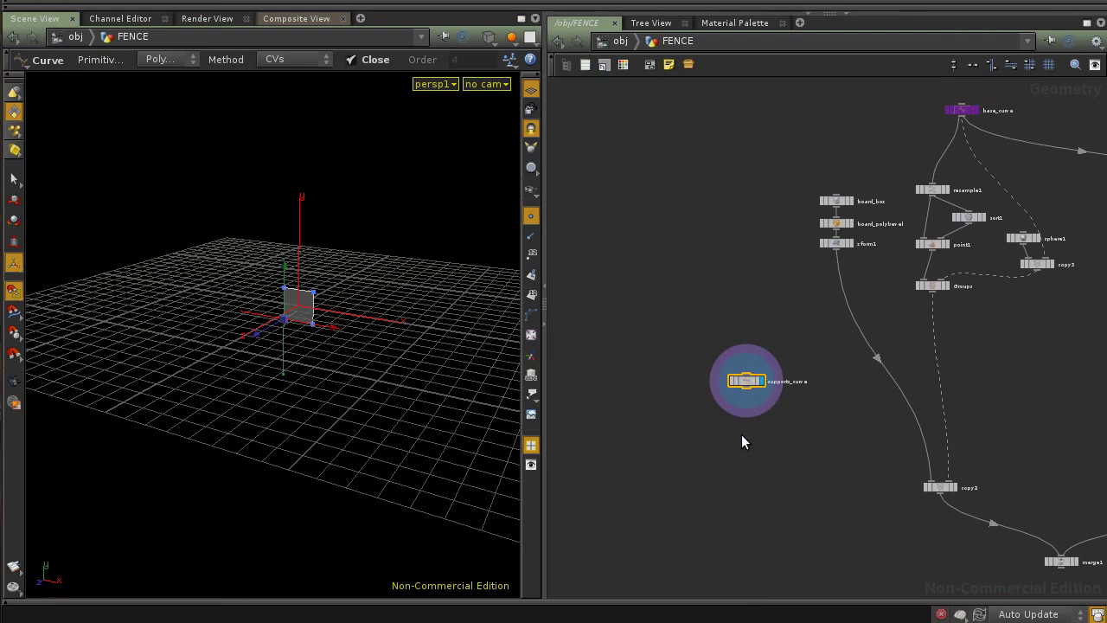
Step: Add a Sweep node below supports_curve and connect supports_curve to its first input as the cross-section
{"action": "key", "text": "Tab"}
{"action": "type", "text": "sw"}
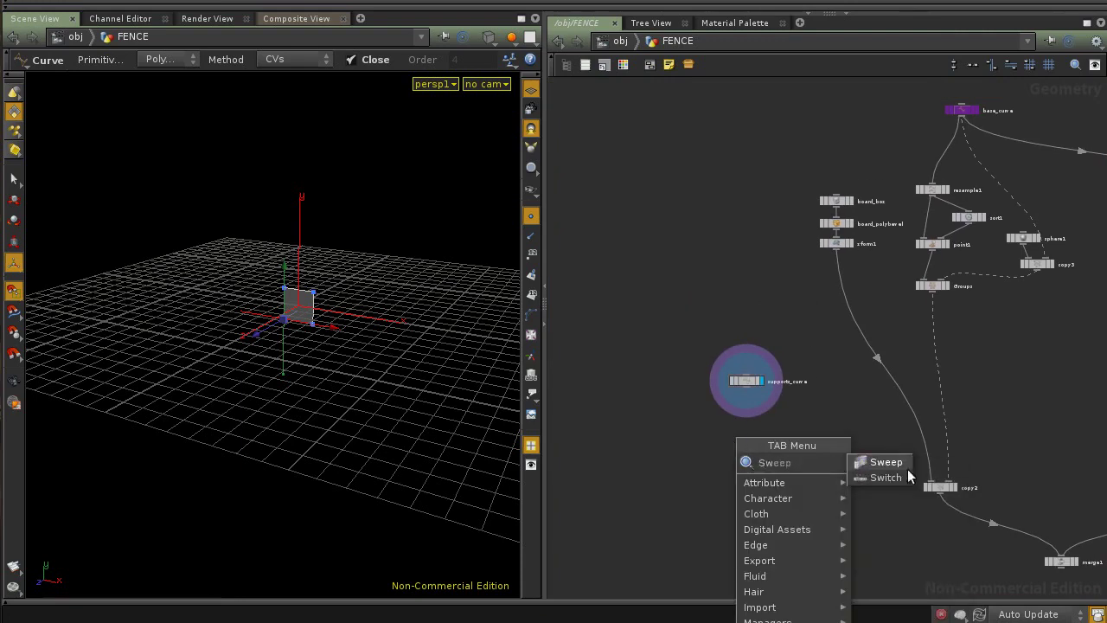
{"action": "left_click", "coordinate": [907, 467]}
{"action": "left_click", "coordinate": [789, 442]}
{"action": "scroll", "coordinate": [733, 440], "scroll_direction": "up", "scroll_amount": 3}
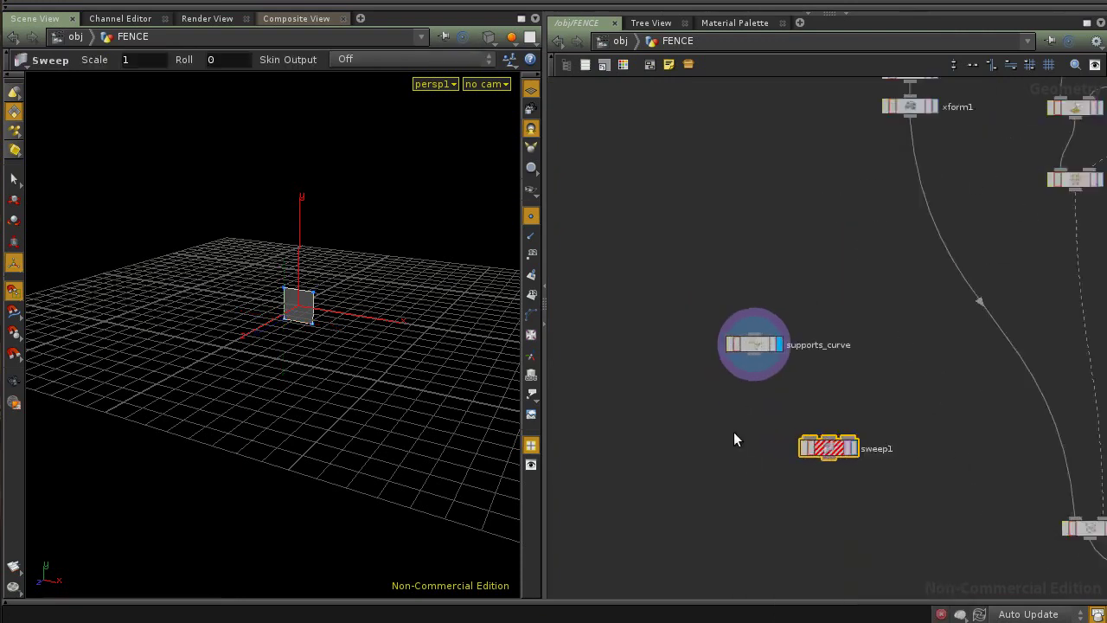
{"action": "scroll", "coordinate": [734, 440], "scroll_direction": "up", "scroll_amount": 2}
{"action": "left_click_drag", "start_coordinate": [884, 443], "coordinate": [869, 408]}
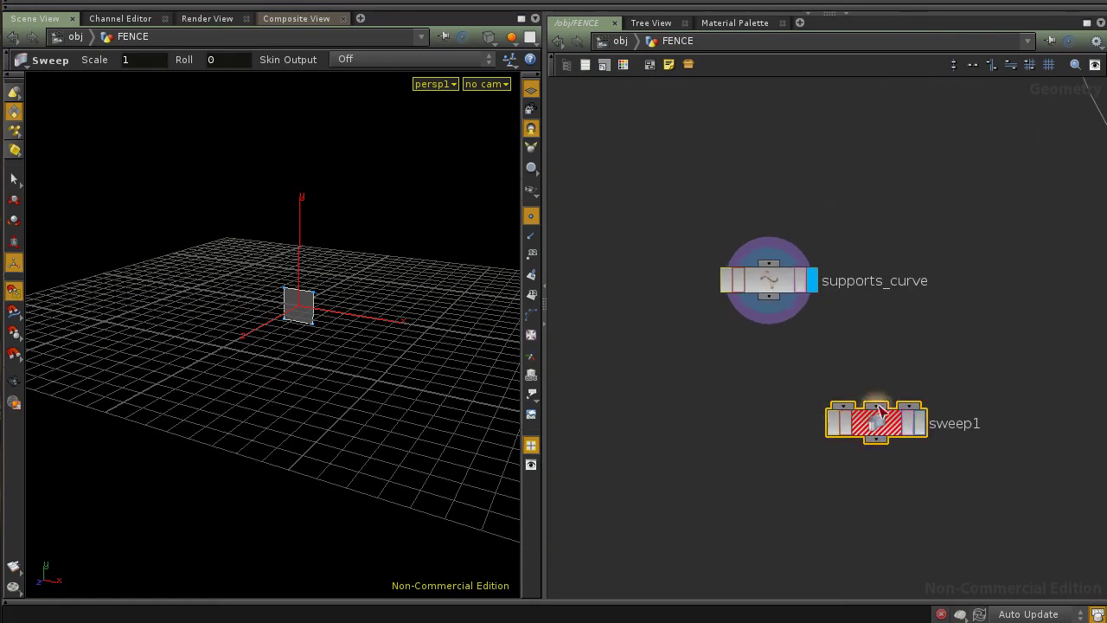
{"action": "left_click", "coordinate": [775, 299]}
{"action": "left_click", "coordinate": [843, 405]}
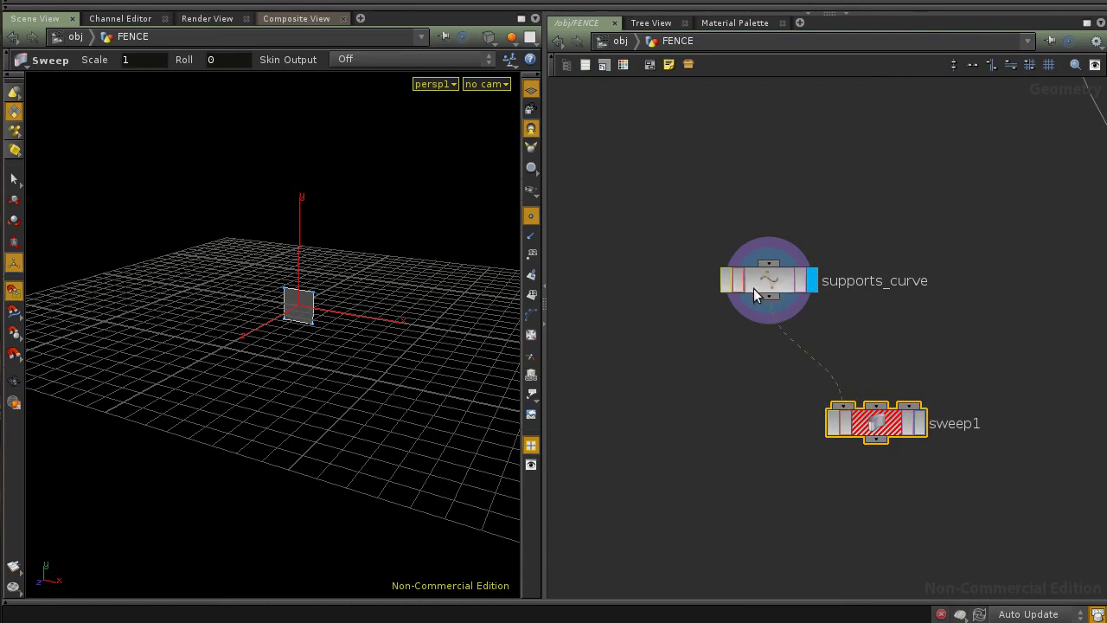
Step: Connect base_curve to the middle input of sweep1 as the backbone
{"action": "scroll", "coordinate": [855, 294], "scroll_direction": "down", "scroll_amount": 5}
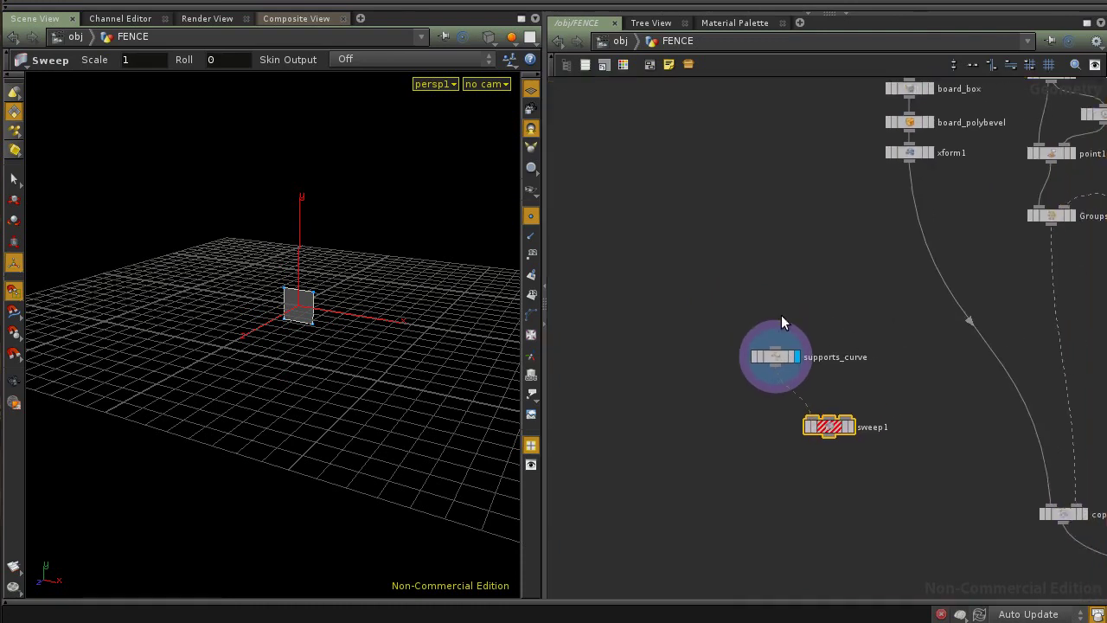
{"action": "middle_click_drag", "start_coordinate": [879, 254], "coordinate": [732, 346]}
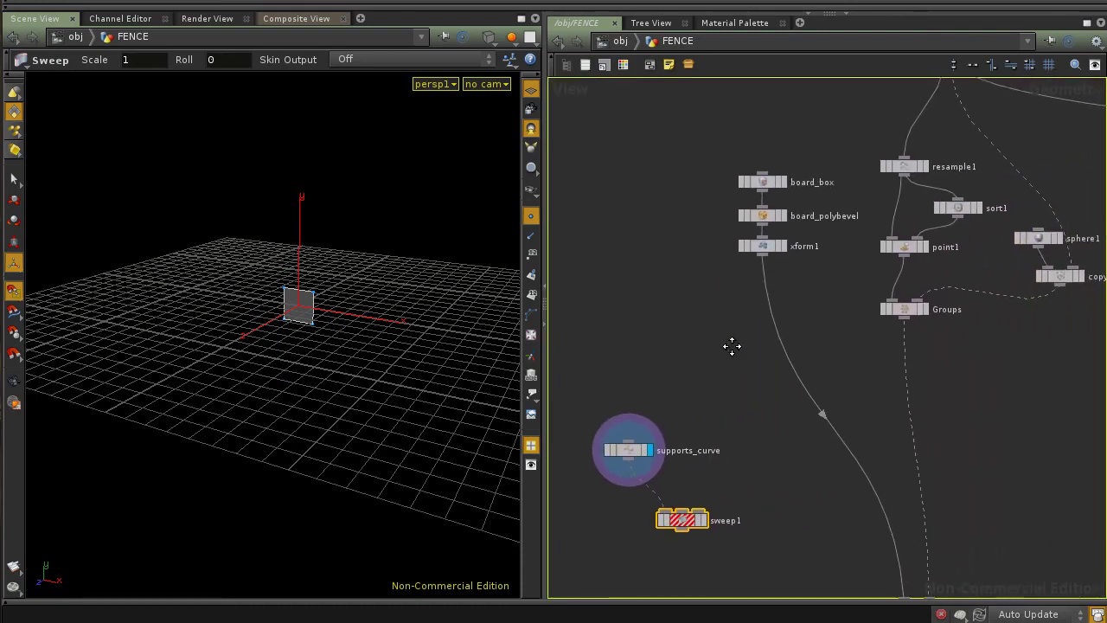
{"action": "middle_click_drag", "start_coordinate": [773, 286], "coordinate": [828, 341]}
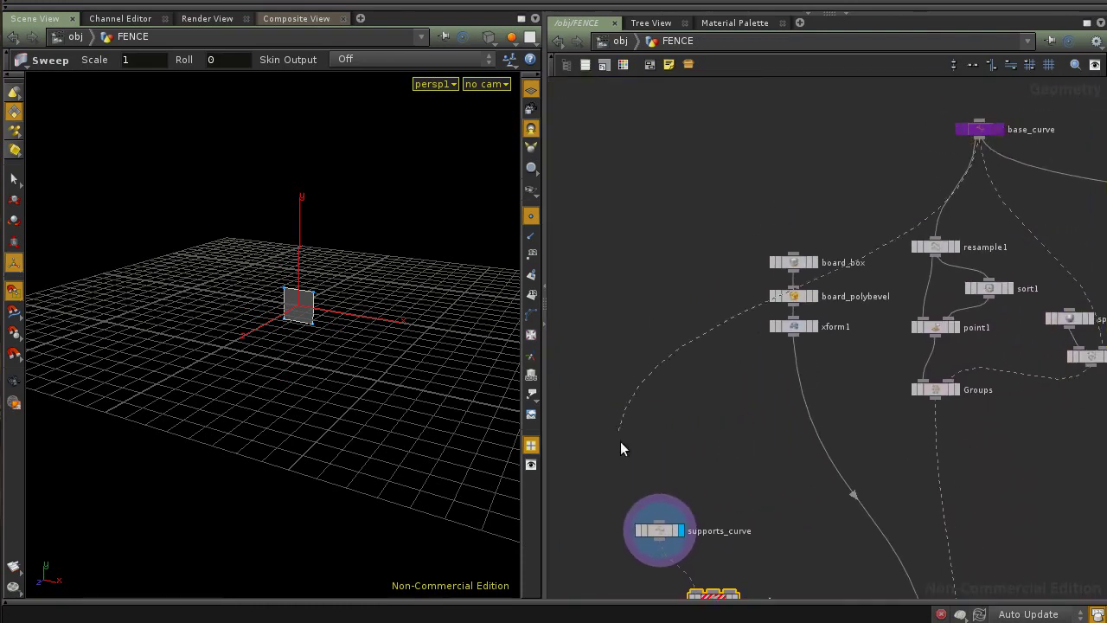
{"action": "middle_click_drag", "start_coordinate": [747, 556], "coordinate": [762, 458]}
{"action": "key", "text": "Escape"}
{"action": "left_click_drag", "start_coordinate": [387, 416], "coordinate": [354, 423]}
{"action": "key", "text": "Return"}
{"action": "mouse_move", "coordinate": [770, 401]}
{"action": "middle_mouse_down"}
{"action": "mouse_move", "coordinate": [768, 413]}
{"action": "mouse_move", "coordinate": [781, 405]}
{"action": "middle_mouse_up"}
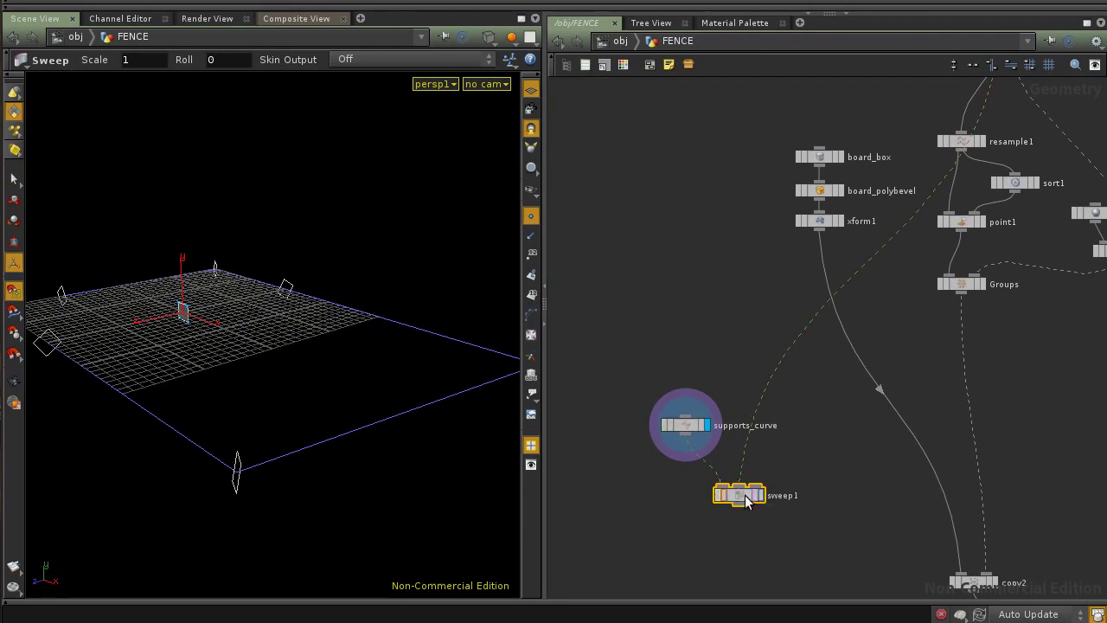
Step: Display sweep1 and examine how the square cross-sections sit at the base curve's points
{"action": "left_click", "coordinate": [759, 495]}
{"action": "left_click_drag", "start_coordinate": [382, 393], "coordinate": [438, 390]}
{"action": "key", "text": "Return"}
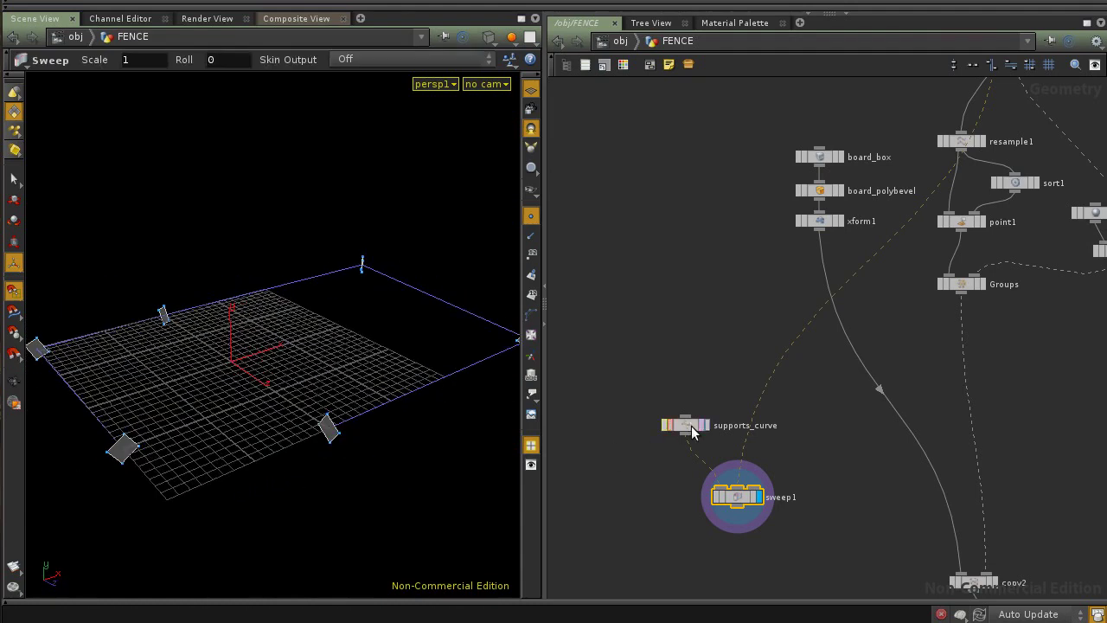
{"action": "left_click", "coordinate": [679, 426]}
{"action": "middle_click_drag", "start_coordinate": [850, 296], "coordinate": [814, 278]}
{"action": "left_click", "coordinate": [701, 480]}
{"action": "left_click_drag", "start_coordinate": [77, 366], "coordinate": [281, 409]}
{"action": "left_click_drag", "start_coordinate": [480, 361], "coordinate": [210, 457]}
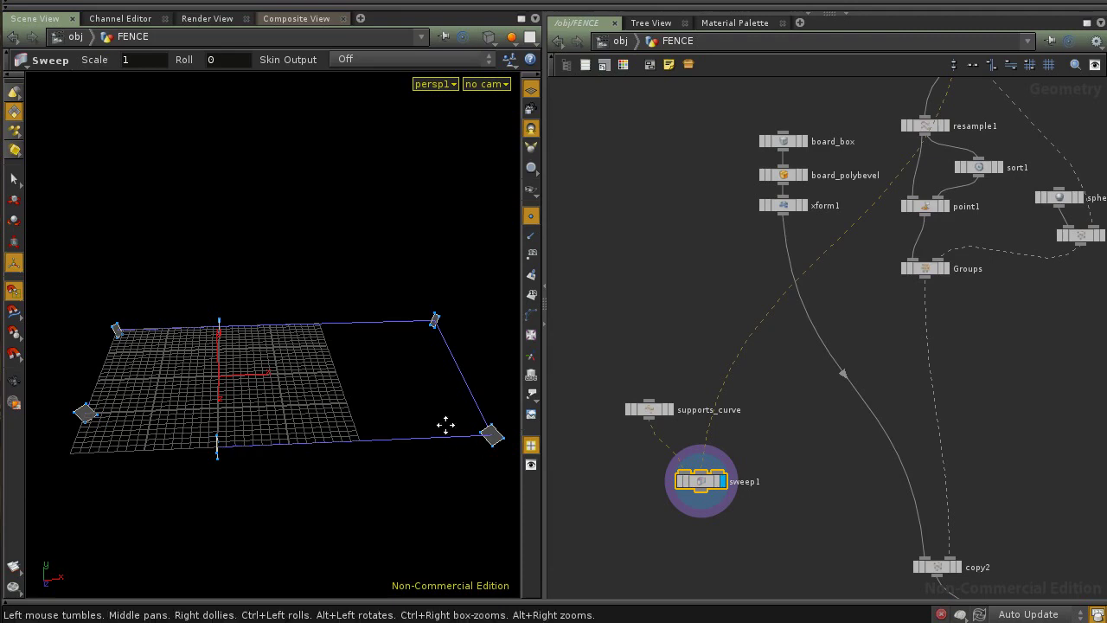
{"action": "left_click_drag", "start_coordinate": [446, 424], "coordinate": [341, 436]}
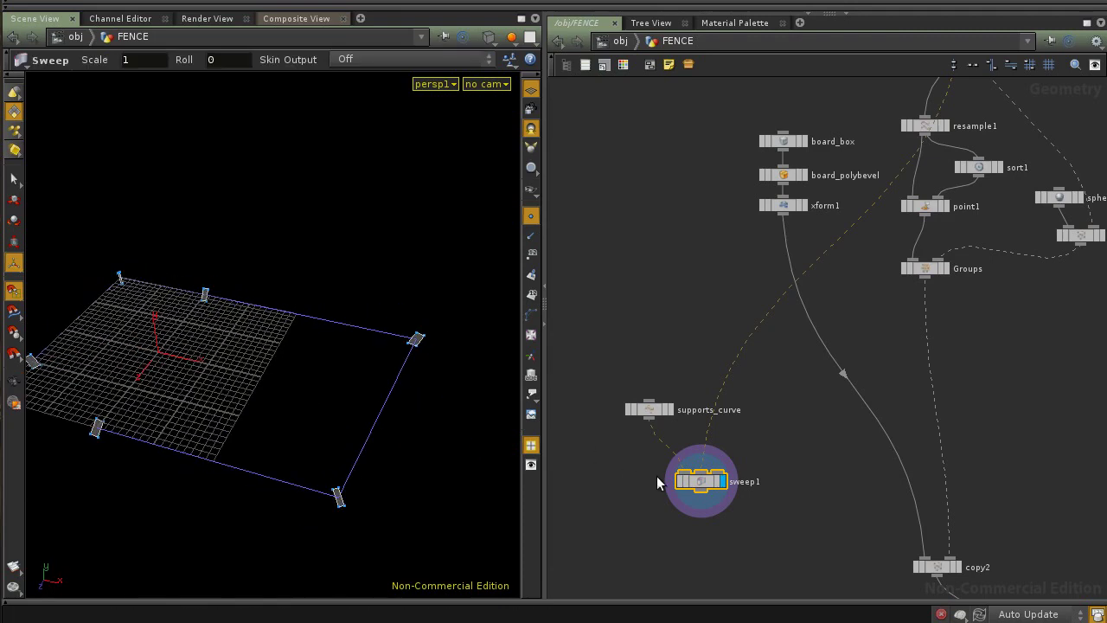
Step: Set the Skin Output of sweep1 to Skin Unclosed and check the resulting rail from another side
{"action": "key", "text": "p"}
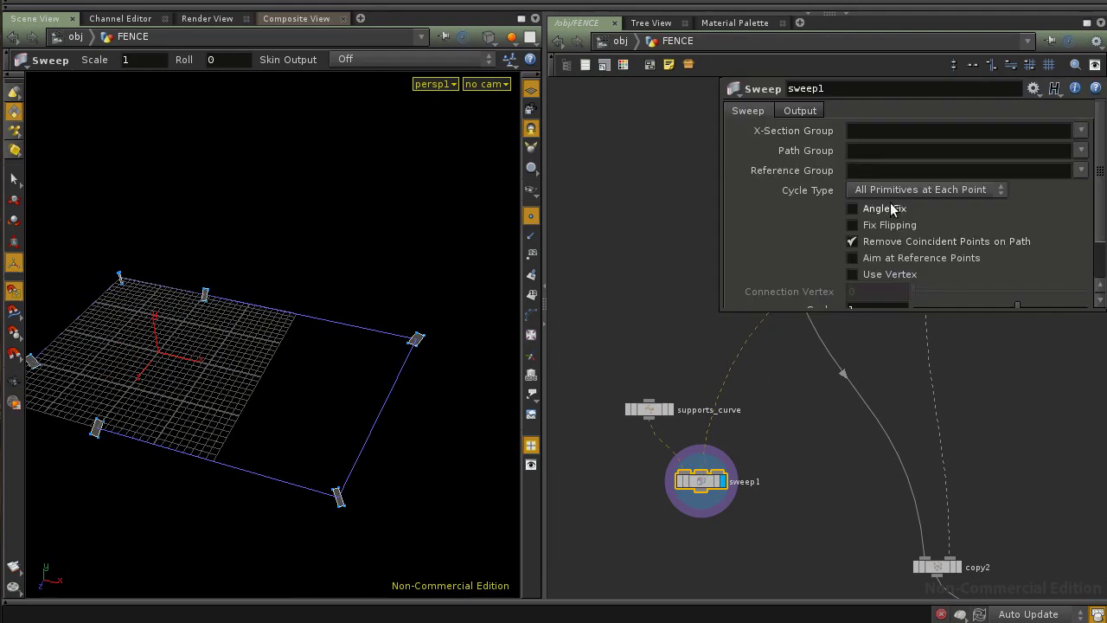
{"action": "left_click", "coordinate": [801, 111]}
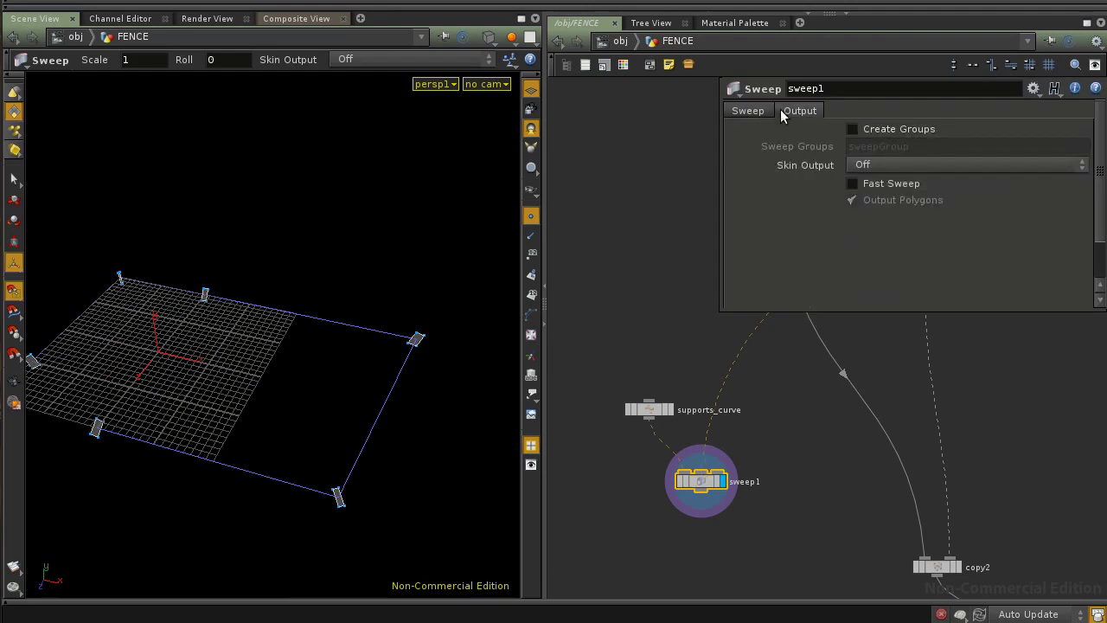
{"action": "left_click", "coordinate": [889, 166]}
{"action": "left_click", "coordinate": [906, 196]}
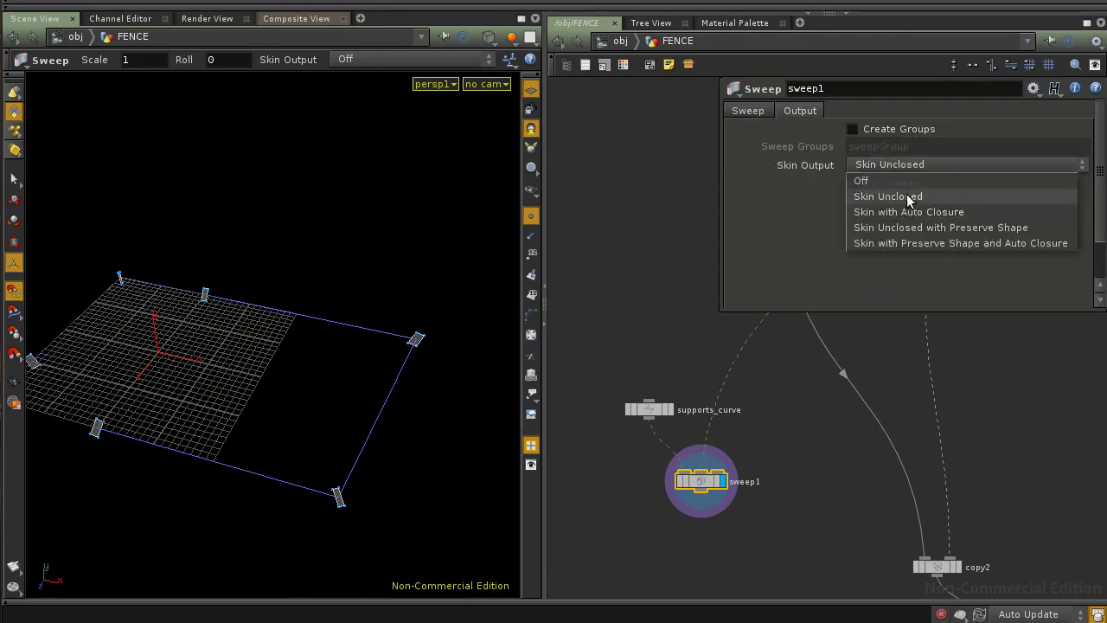
{"action": "left_click", "coordinate": [906, 194]}
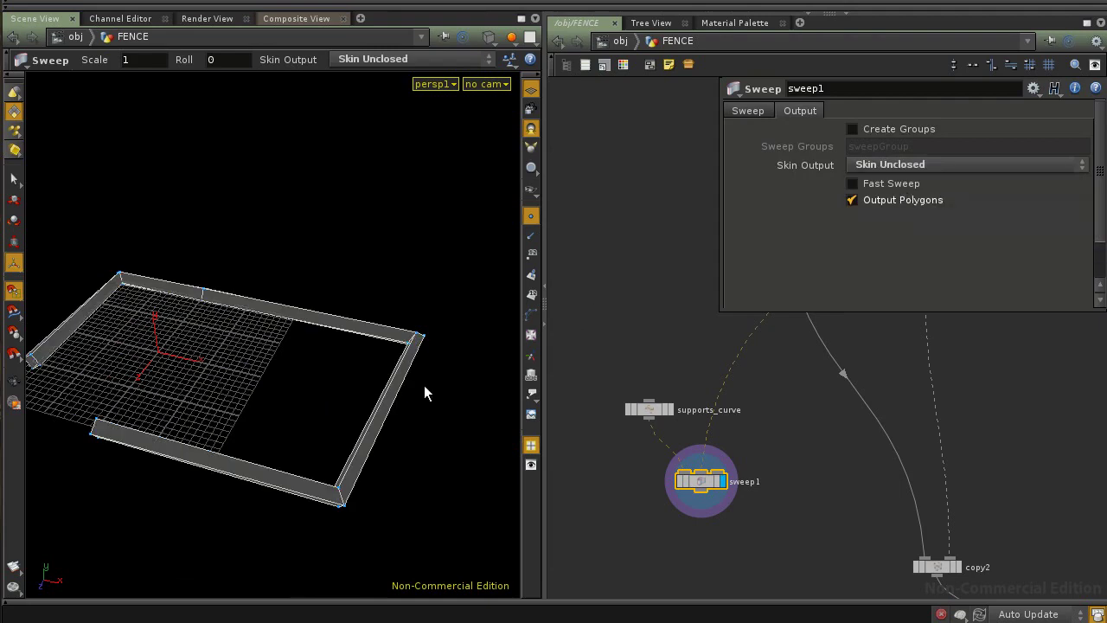
{"action": "left_click_drag", "start_coordinate": [259, 378], "coordinate": [344, 348]}
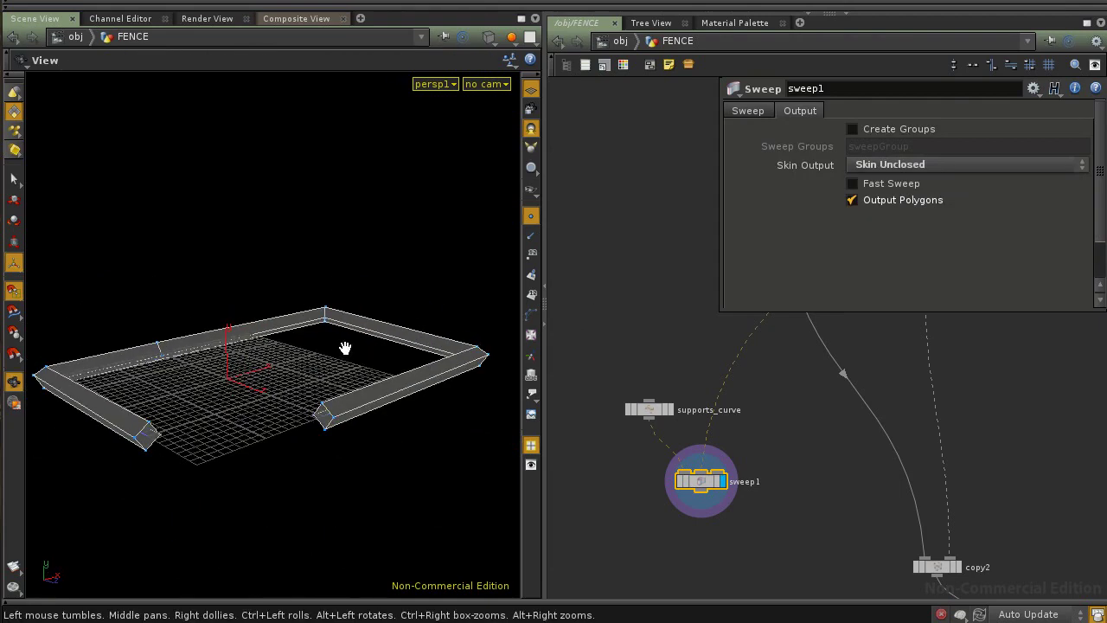
Step: Enable Angle Fix on sweep1, comparing the rail's corners with the option off and on
{"action": "left_click", "coordinate": [756, 112]}
{"action": "left_click", "coordinate": [884, 212]}
{"action": "key", "text": "space"}
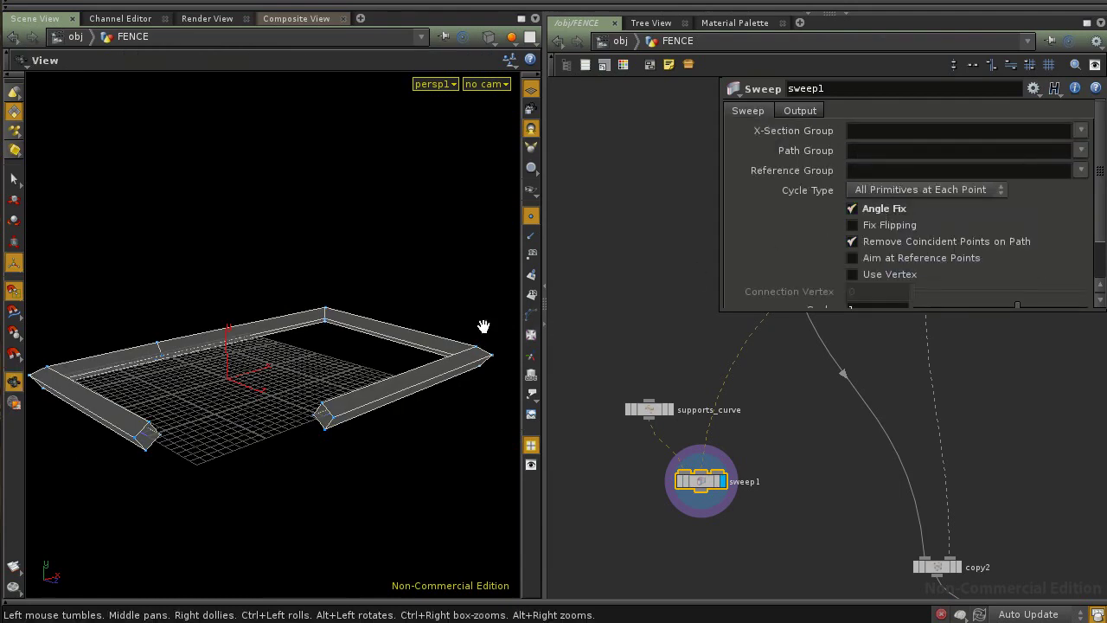
{"action": "mouse_move", "coordinate": [487, 329]}
{"action": "left_mouse_down"}
{"action": "mouse_move", "coordinate": [455, 381]}
{"action": "mouse_move", "coordinate": [482, 336]}
{"action": "left_mouse_up"}
{"action": "scroll", "coordinate": [482, 335], "scroll_direction": "down", "scroll_amount": 2}
{"action": "left_click", "coordinate": [867, 213]}
{"action": "left_click", "coordinate": [867, 213]}
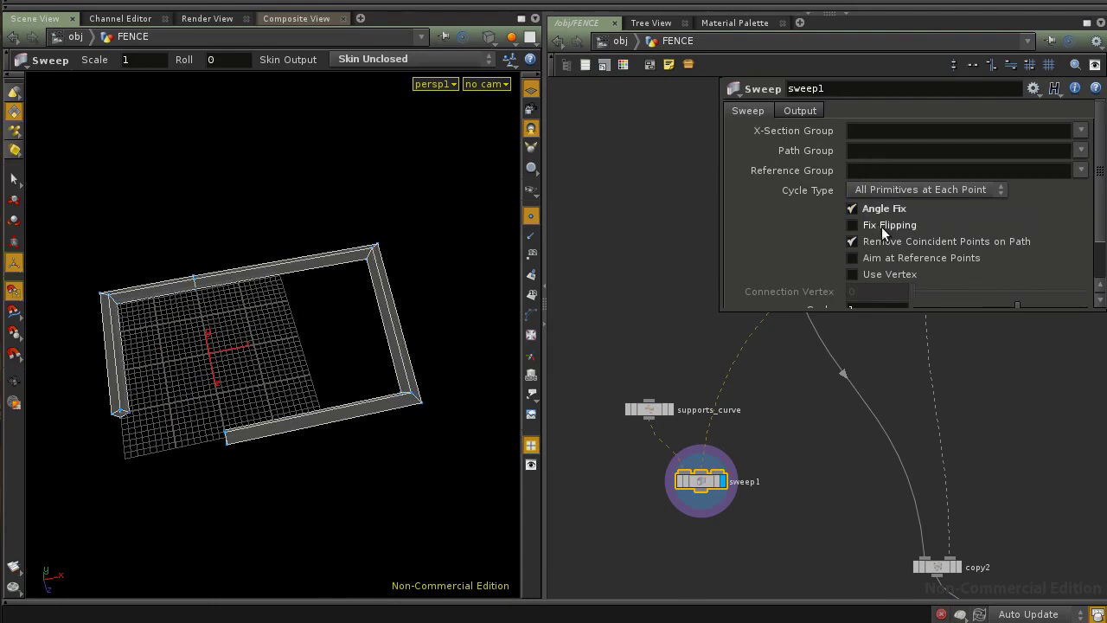
Step: Enable Use Vertex on sweep1 and check the resulting rail from another angle
{"action": "left_click", "coordinate": [650, 411]}
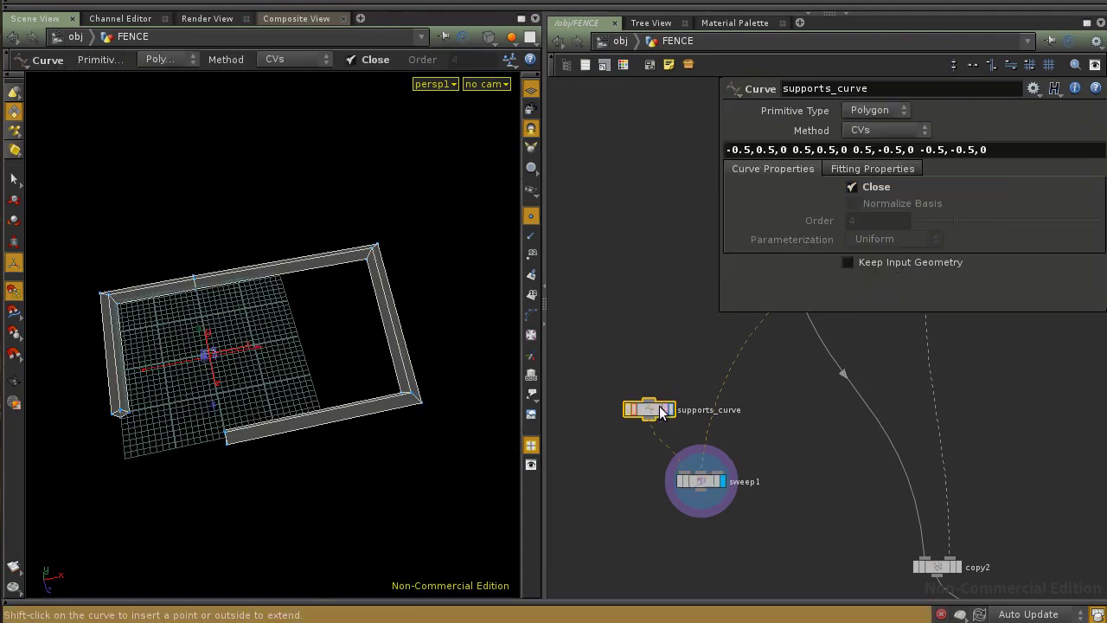
{"action": "left_click", "coordinate": [697, 479]}
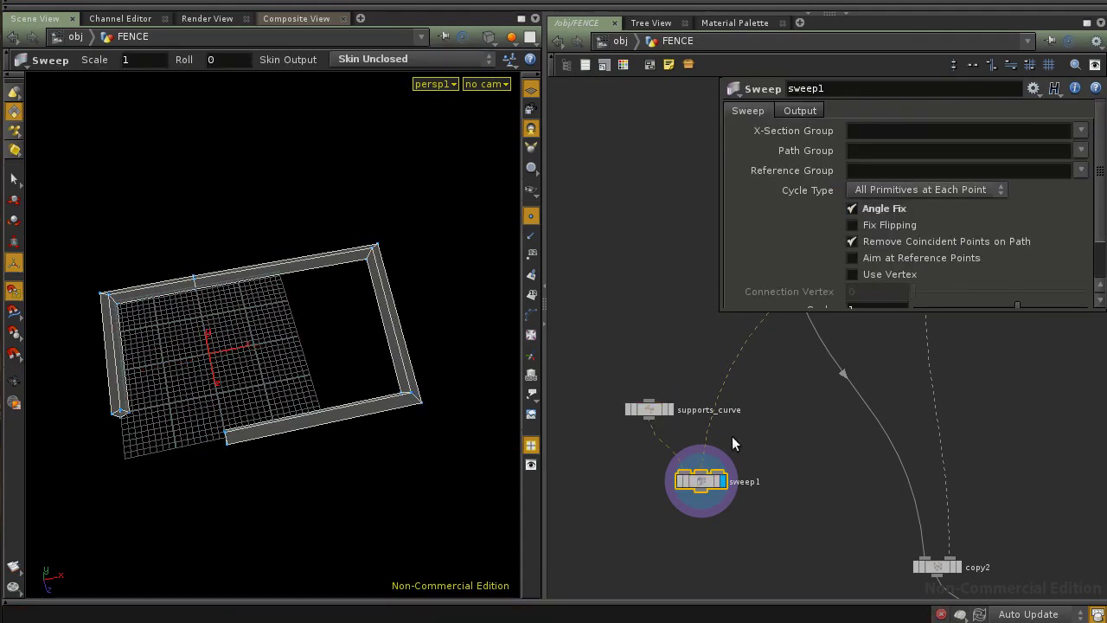
{"action": "scroll", "coordinate": [876, 225], "scroll_direction": "down", "scroll_amount": 2}
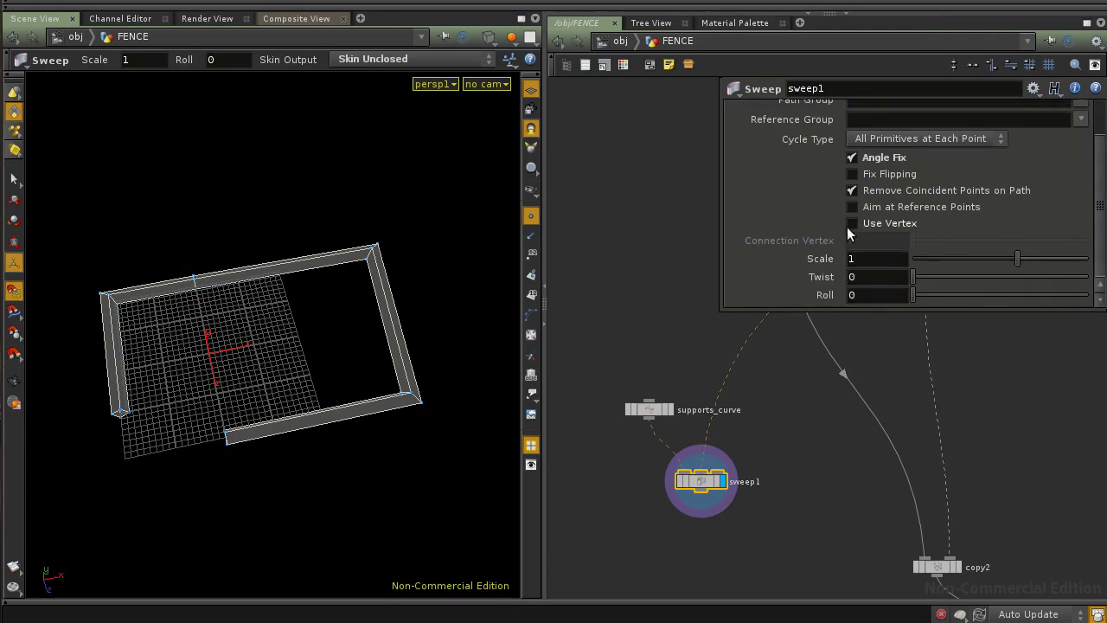
{"action": "left_click", "coordinate": [853, 223]}
{"action": "key", "text": "Escape"}
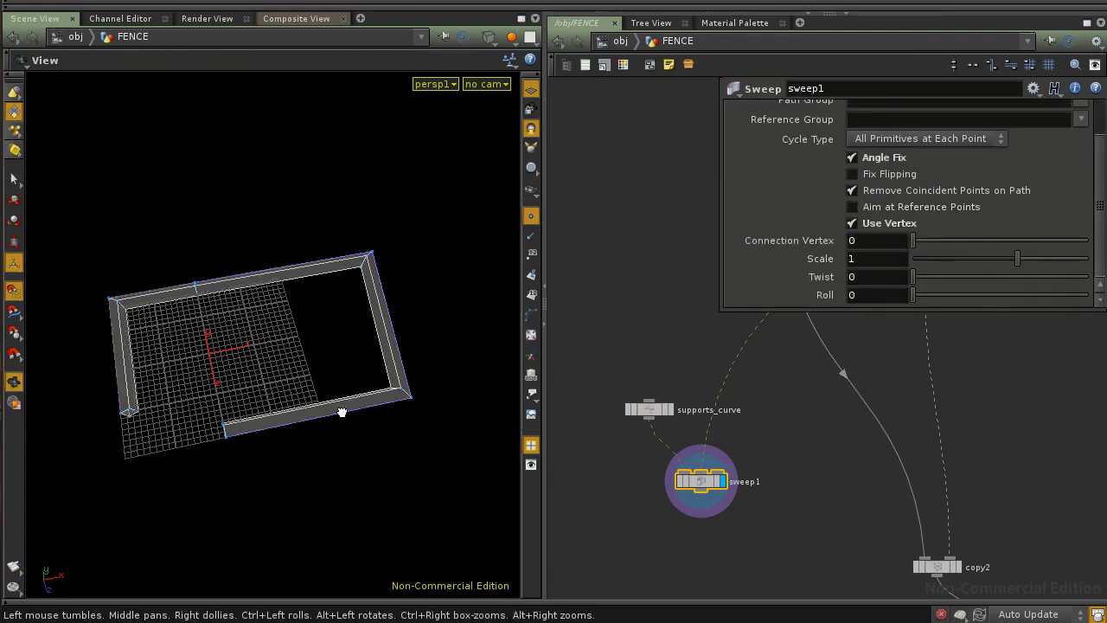
{"action": "left_click_drag", "start_coordinate": [342, 413], "coordinate": [372, 417]}
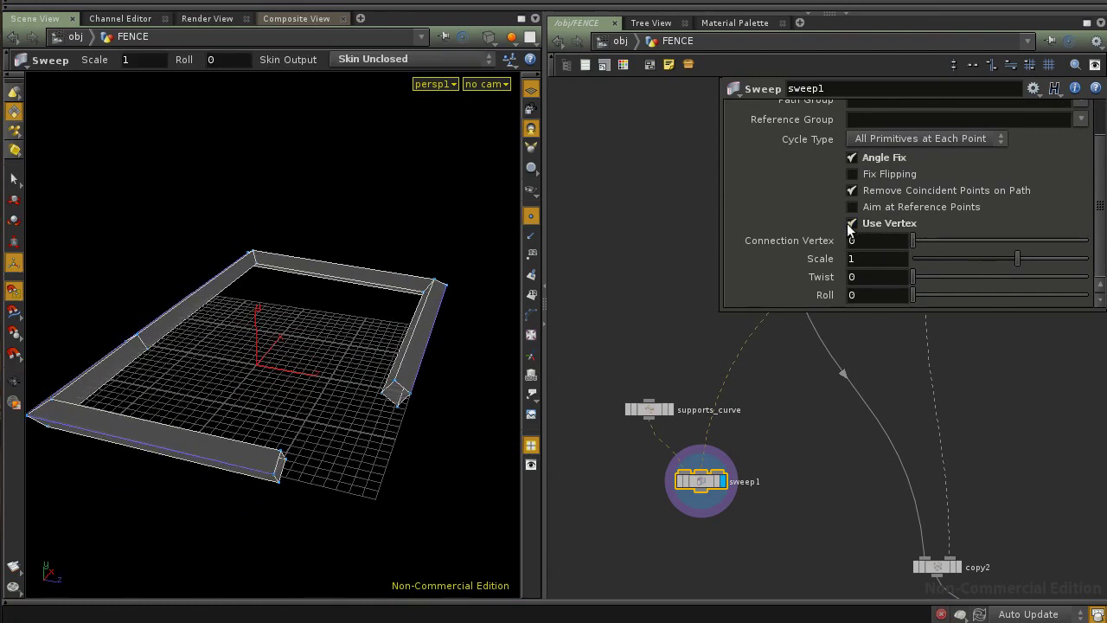
Step: Try a Roll of 36 on sweep1, undo it, and inspect the supports_curve profile against the swept rail
{"action": "left_click_drag", "start_coordinate": [915, 246], "coordinate": [931, 292]}
{"action": "key", "text": "ctrl+z"}
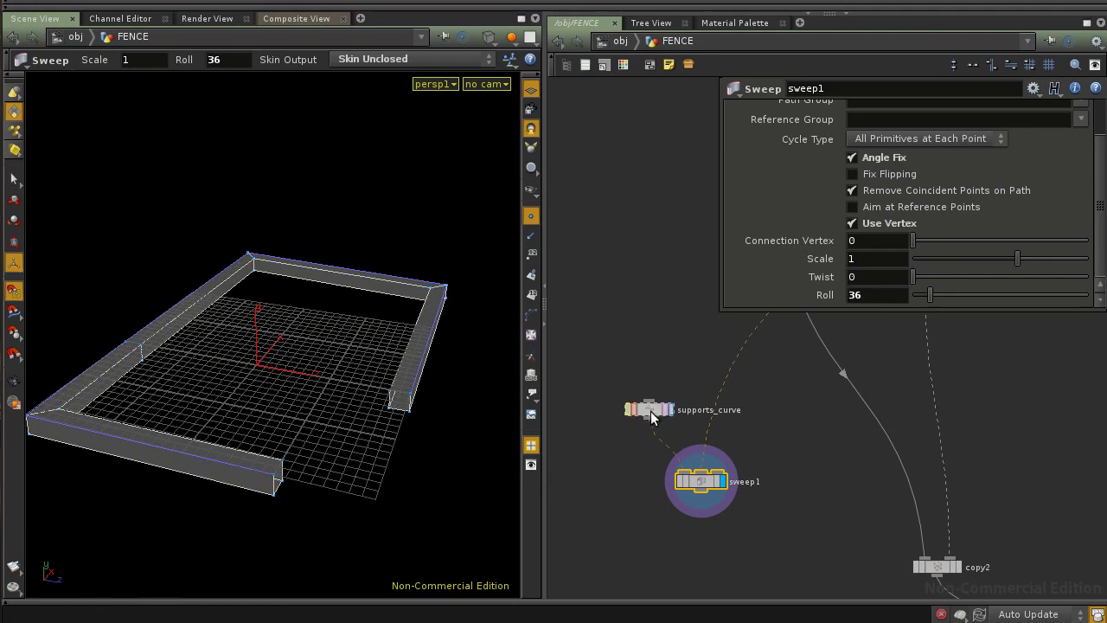
{"action": "left_click", "coordinate": [650, 413]}
{"action": "left_click_drag", "start_coordinate": [309, 400], "coordinate": [331, 392], "text": "alt"}
{"action": "right_click_drag", "start_coordinate": [320, 395], "coordinate": [436, 391], "text": "alt"}
{"action": "left_click_drag", "start_coordinate": [436, 391], "coordinate": [410, 404], "text": "alt"}
{"action": "left_click", "coordinate": [697, 480]}
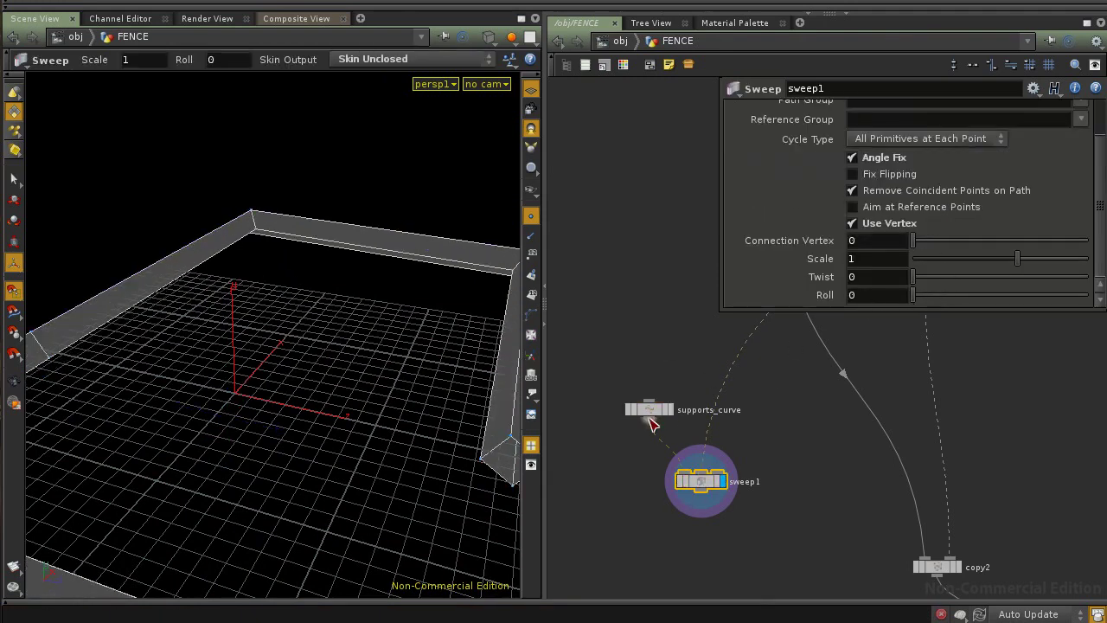
Step: Insert a Transform node between supports_curve and sweep1
{"action": "key", "text": "Tab"}
{"action": "type", "text": "tr"}
{"action": "left_click", "coordinate": [797, 476]}
{"action": "left_click", "coordinate": [657, 445]}
Step: Try rotating the square profile with xform3, ending at about -47 degrees around Z
{"action": "left_click_drag", "start_coordinate": [309, 435], "coordinate": [192, 419]}
{"action": "left_click_drag", "start_coordinate": [192, 419], "coordinate": [354, 447]}
{"action": "key", "text": "ctrl+z"}
{"action": "middle_click_drag", "start_coordinate": [303, 375], "coordinate": [327, 393]}
{"action": "left_click_drag", "start_coordinate": [335, 348], "coordinate": [163, 417]}
{"action": "key", "text": "ctrl+z"}
{"action": "key", "text": "ctrl+z"}
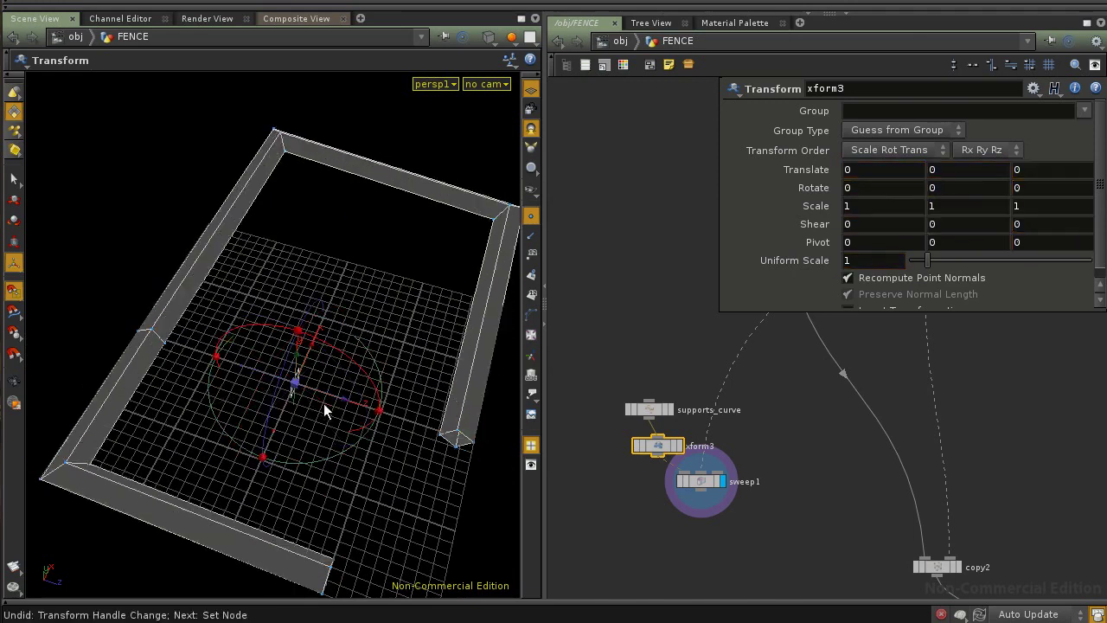
{"action": "left_click_drag", "start_coordinate": [290, 355], "coordinate": [314, 314]}
{"action": "left_click_drag", "start_coordinate": [341, 363], "coordinate": [416, 375]}
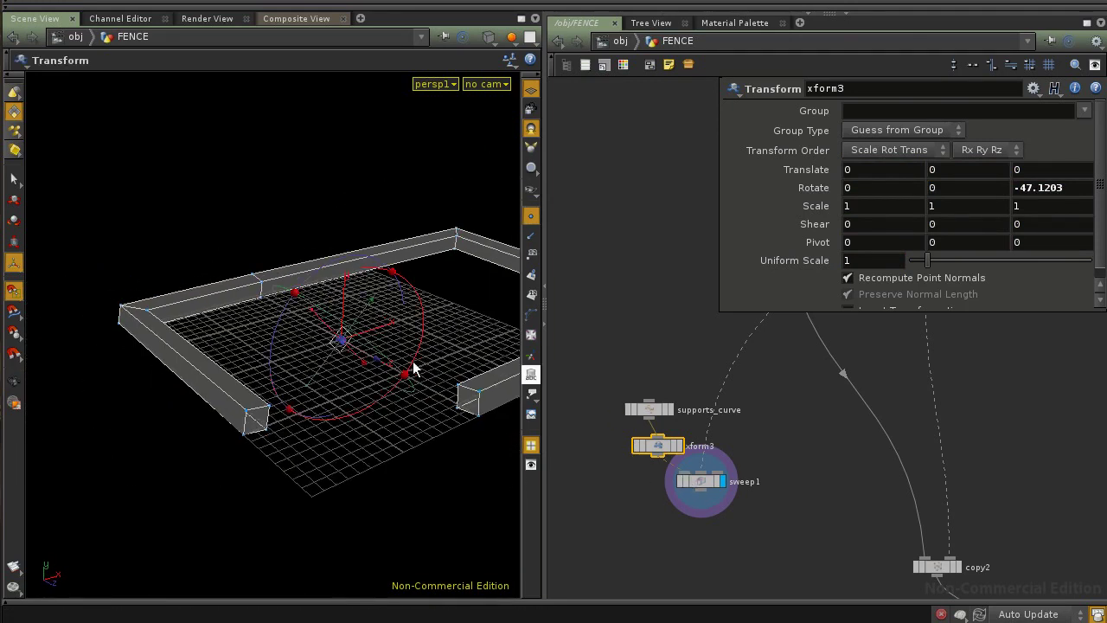
Step: Delete the supports_curve and xform3 nodes feeding sweep1
{"action": "left_click_drag", "start_coordinate": [618, 382], "coordinate": [632, 411]}
{"action": "left_click_drag", "start_coordinate": [656, 461], "coordinate": [657, 460]}
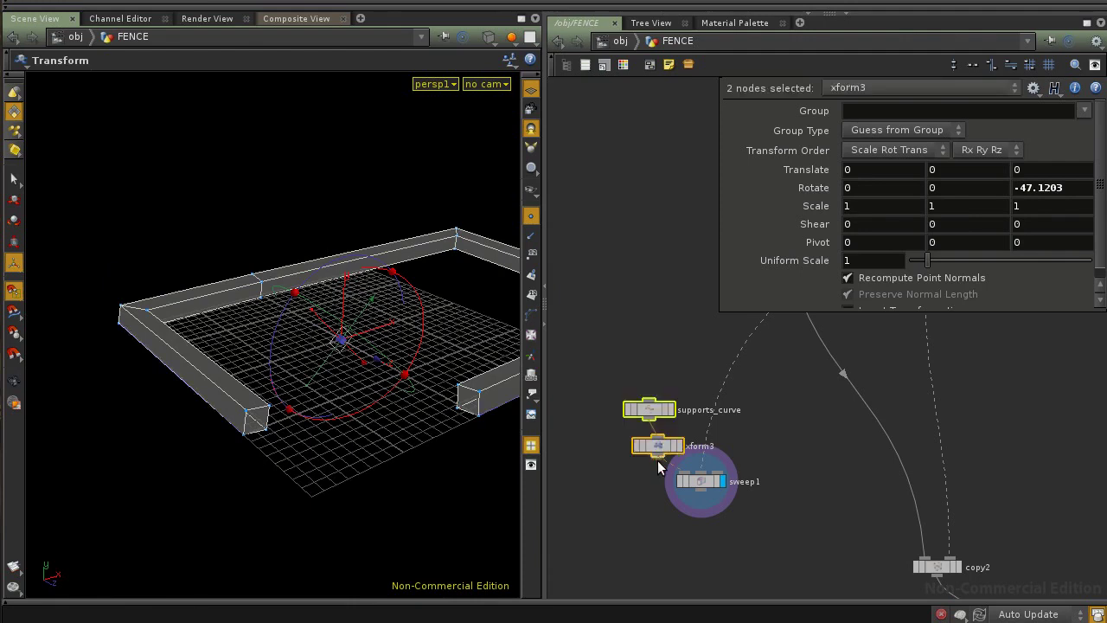
{"action": "key", "text": "Delete"}
Step: Draw a trial closed square curve on the ground plane with corners at ±0.5 in X and Z, and delete it
{"action": "left_click_drag", "start_coordinate": [363, 356], "coordinate": [493, 444]}
{"action": "key", "text": "Tab"}
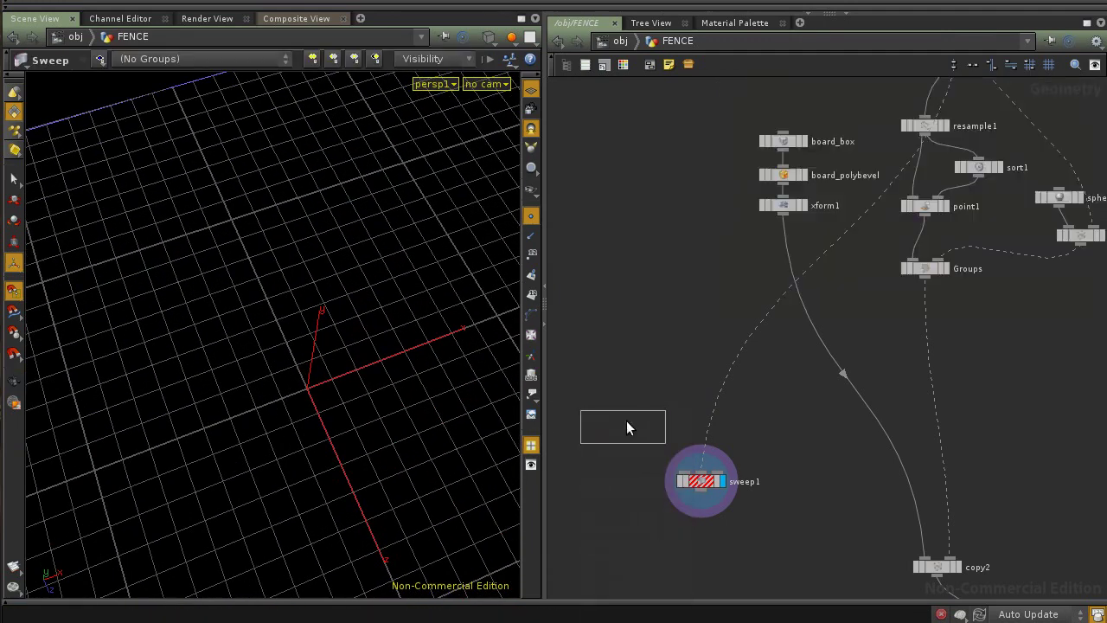
{"action": "left_click", "coordinate": [626, 421]}
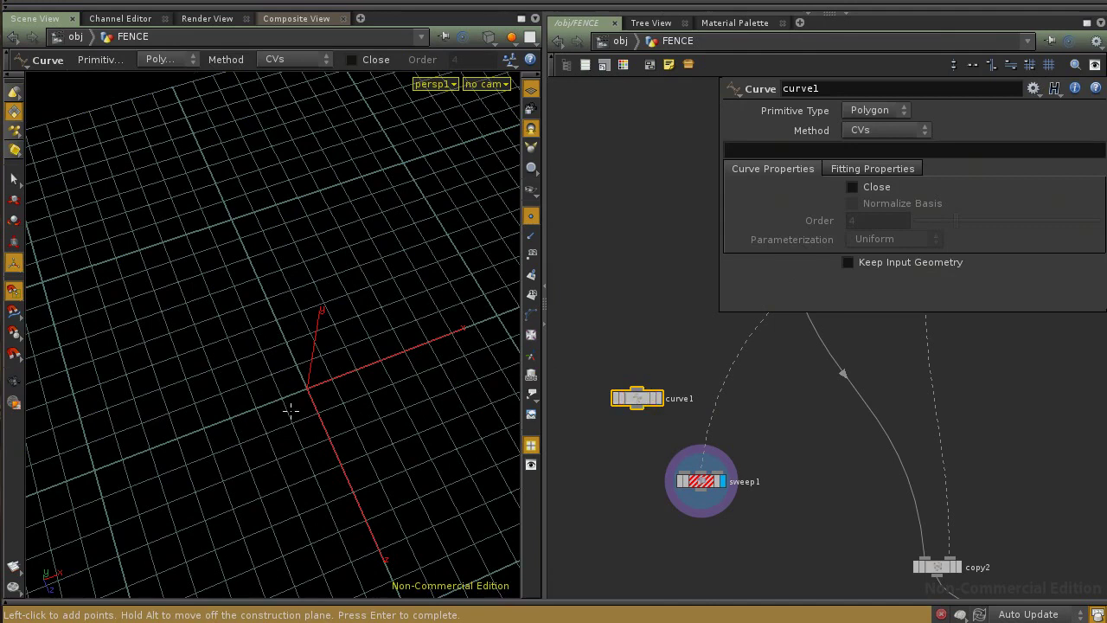
{"action": "left_click", "coordinate": [277, 373]}
{"action": "key", "text": "Return"}
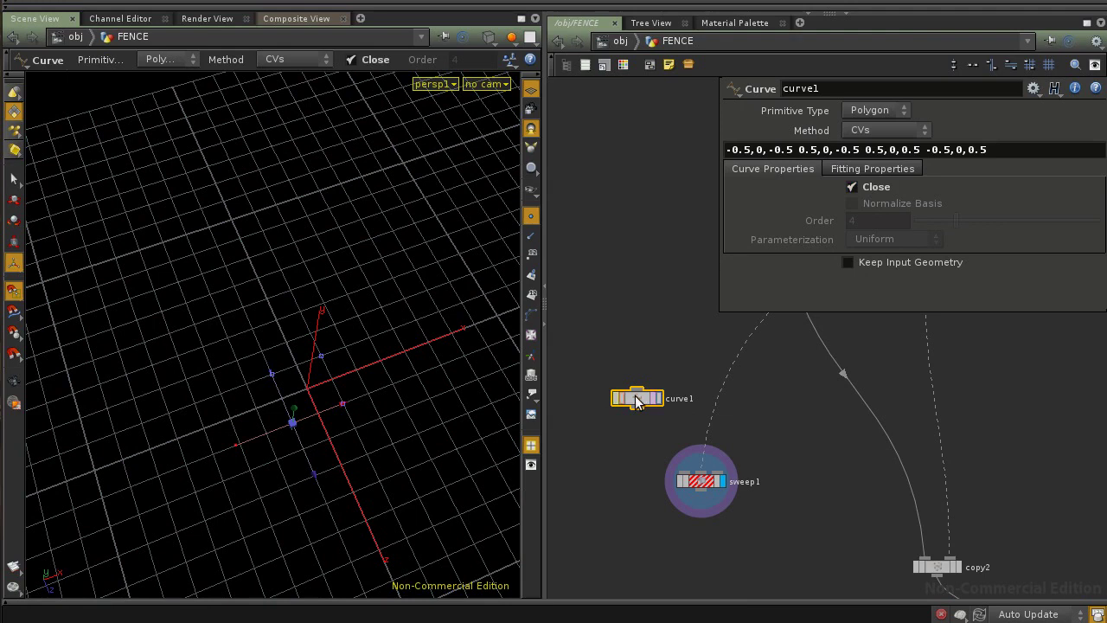
{"action": "key", "text": "Delete"}
Step: Add a displayed Curve node and draw a closed square on the ground plane with corners at ±0.5 in X and Z
{"action": "key", "text": "Tab"}
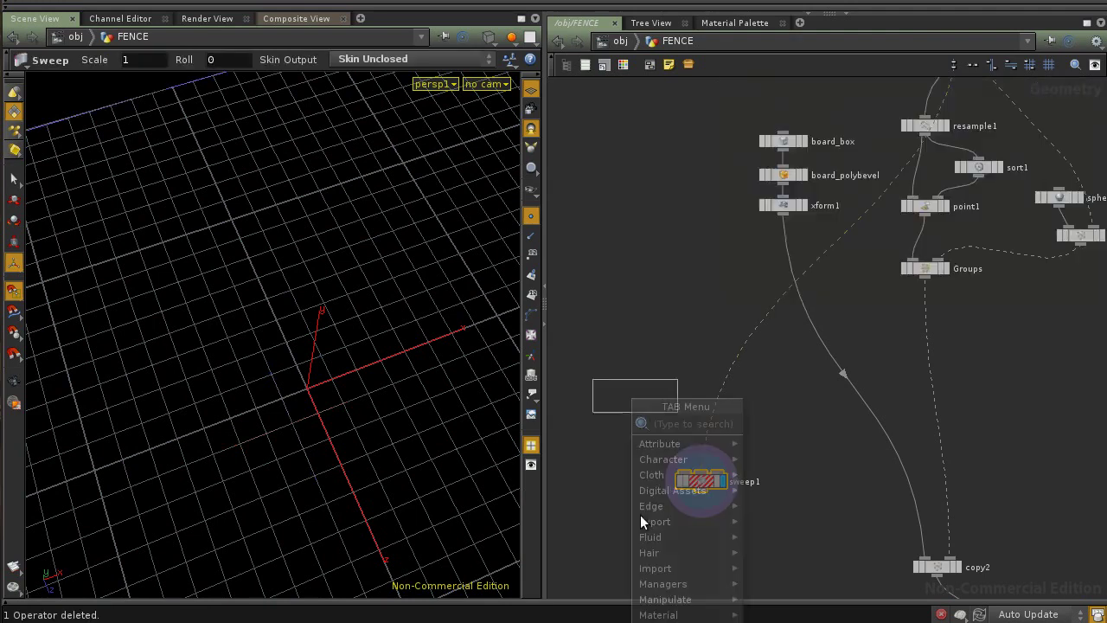
{"action": "left_click", "coordinate": [640, 407]}
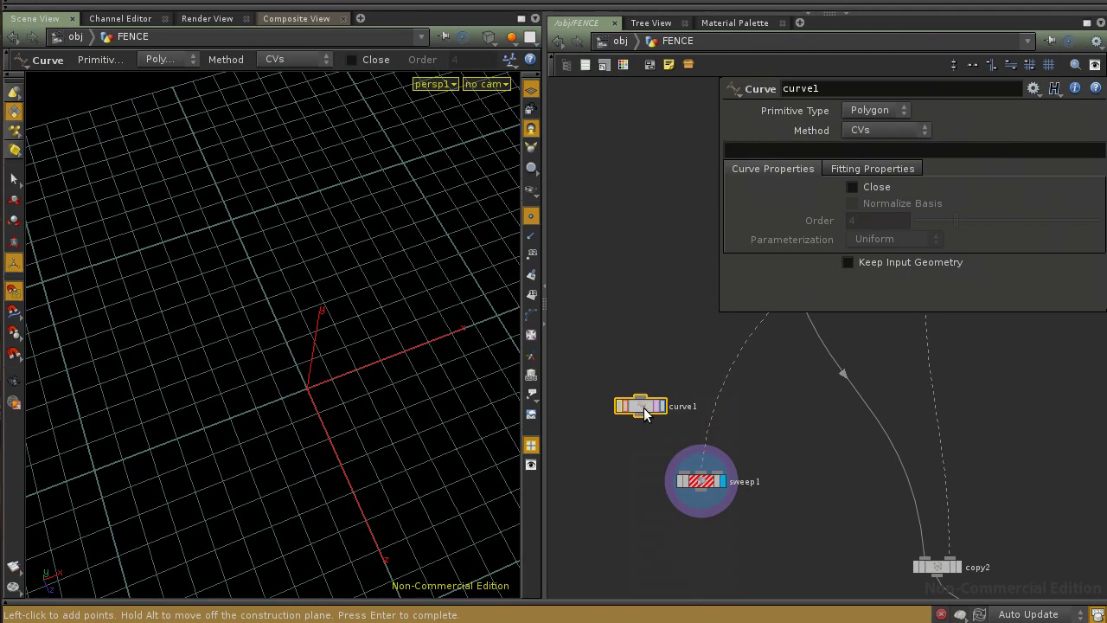
{"action": "left_click", "coordinate": [662, 406]}
{"action": "left_click", "coordinate": [273, 374]}
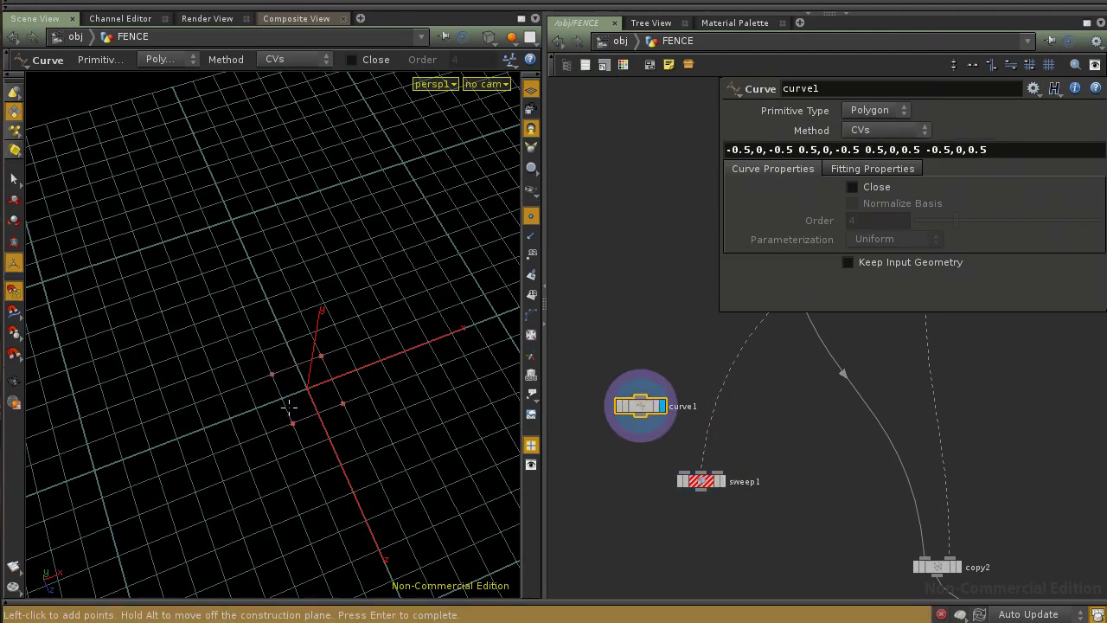
{"action": "left_click", "coordinate": [277, 374]}
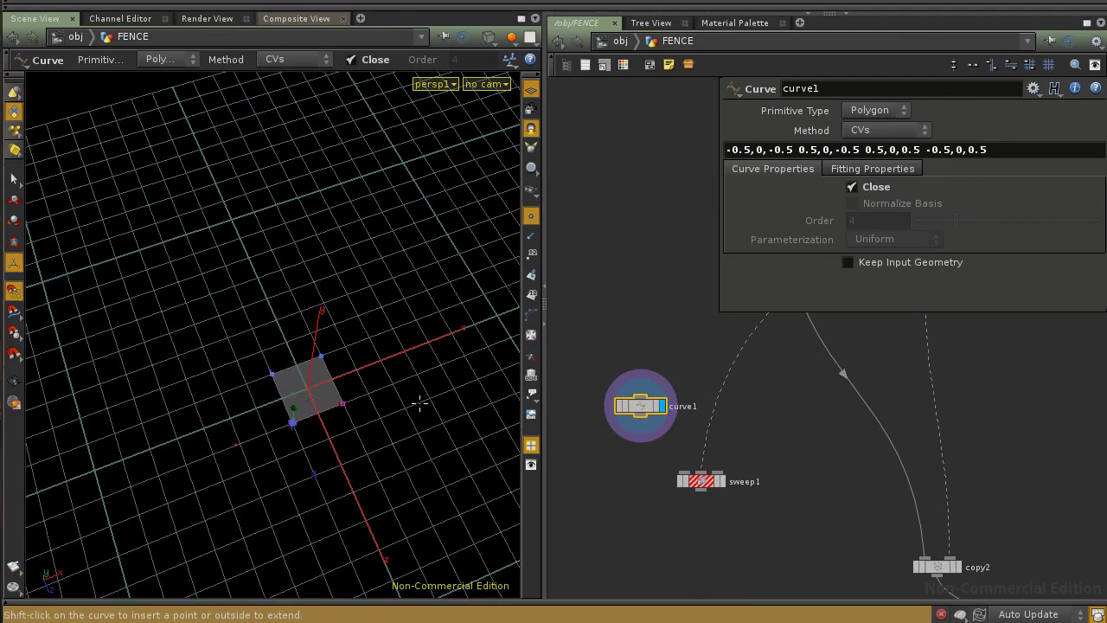
Step: Connect curve1 to the first input of sweep1 as its cross-section, and display and inspect the swept rail
{"action": "left_click", "coordinate": [722, 481]}
{"action": "left_click", "coordinate": [702, 481]}
{"action": "left_click_drag", "start_coordinate": [367, 314], "coordinate": [275, 410]}
{"action": "middle_click_drag", "start_coordinate": [822, 374], "coordinate": [726, 558]}
{"action": "middle_click_drag", "start_coordinate": [801, 434], "coordinate": [756, 561]}
{"action": "middle_click_drag", "start_coordinate": [834, 399], "coordinate": [911, 312]}
{"action": "middle_click_drag", "start_coordinate": [660, 542], "coordinate": [764, 372]}
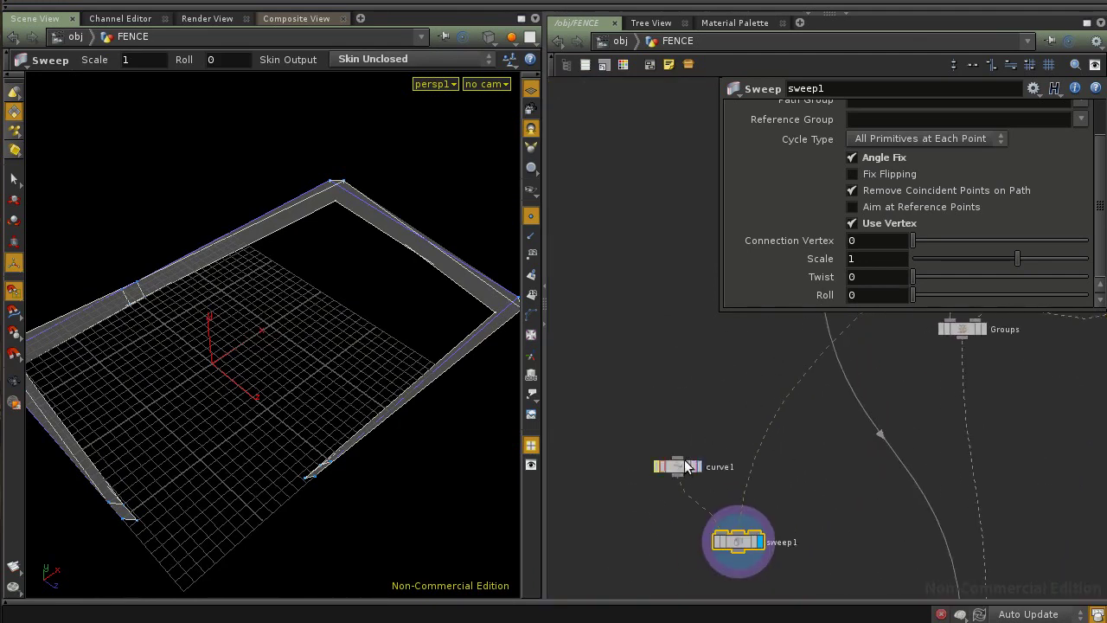
Step: Insert a Transform node between curve1 and sweep1, placing it just below curve1
{"action": "left_click", "coordinate": [678, 460]}
{"action": "right_click_drag", "start_coordinate": [237, 403], "coordinate": [198, 412]}
{"action": "middle_click_drag", "start_coordinate": [221, 410], "coordinate": [378, 397]}
{"action": "key", "text": "Return"}
{"action": "key", "text": "Tab"}
{"action": "type", "text": "tr"}
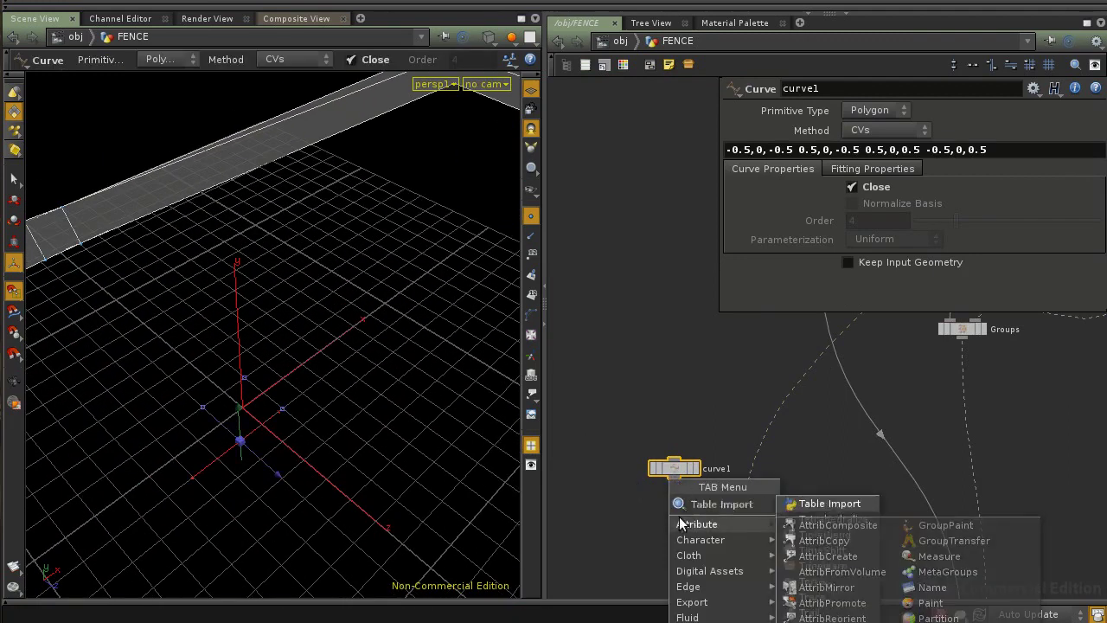
{"action": "left_click", "coordinate": [803, 537]}
{"action": "left_click", "coordinate": [675, 508]}
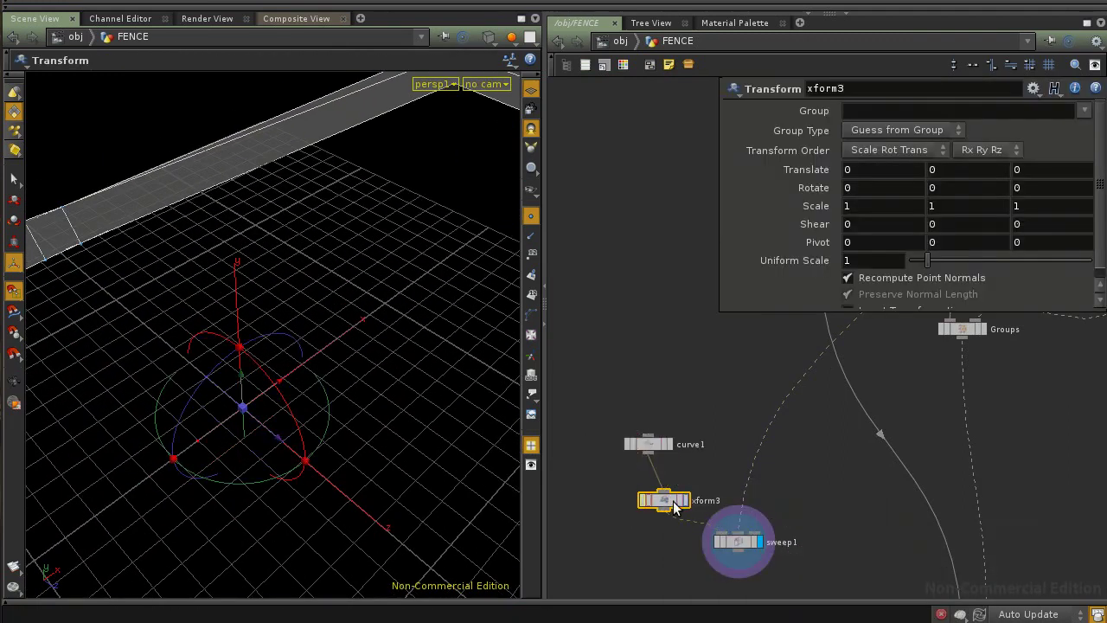
{"action": "left_click_drag", "start_coordinate": [652, 482], "coordinate": [650, 478]}
Step: Stand the square profile upright by setting xform3's X rotation to 90
{"action": "left_click_drag", "start_coordinate": [255, 380], "coordinate": [289, 460]}
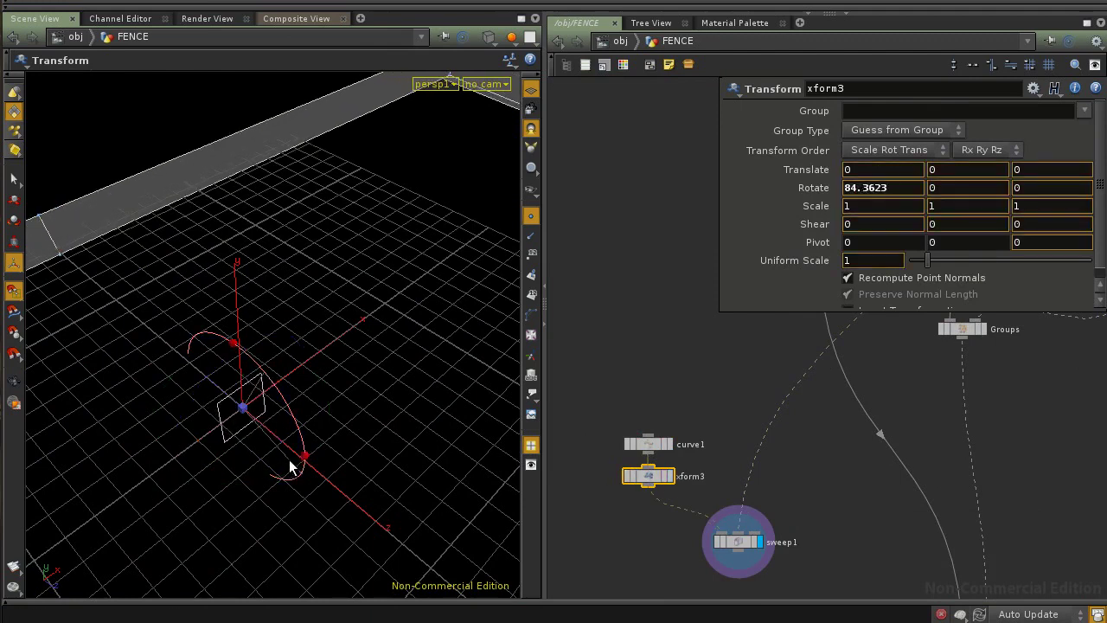
{"action": "left_click", "coordinate": [860, 188]}
{"action": "type", "text": "90"}
{"action": "key", "text": "Return"}
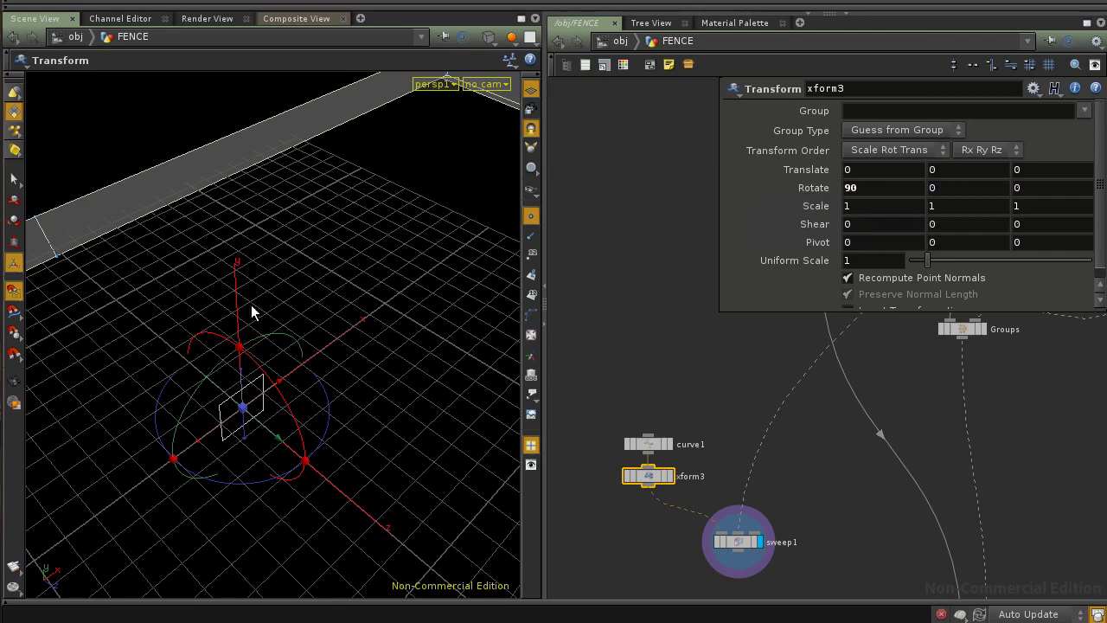
Step: Rotate the square profile around Z by setting xform3's Z rotation to -45
{"action": "left_click_drag", "start_coordinate": [366, 353], "coordinate": [230, 363]}
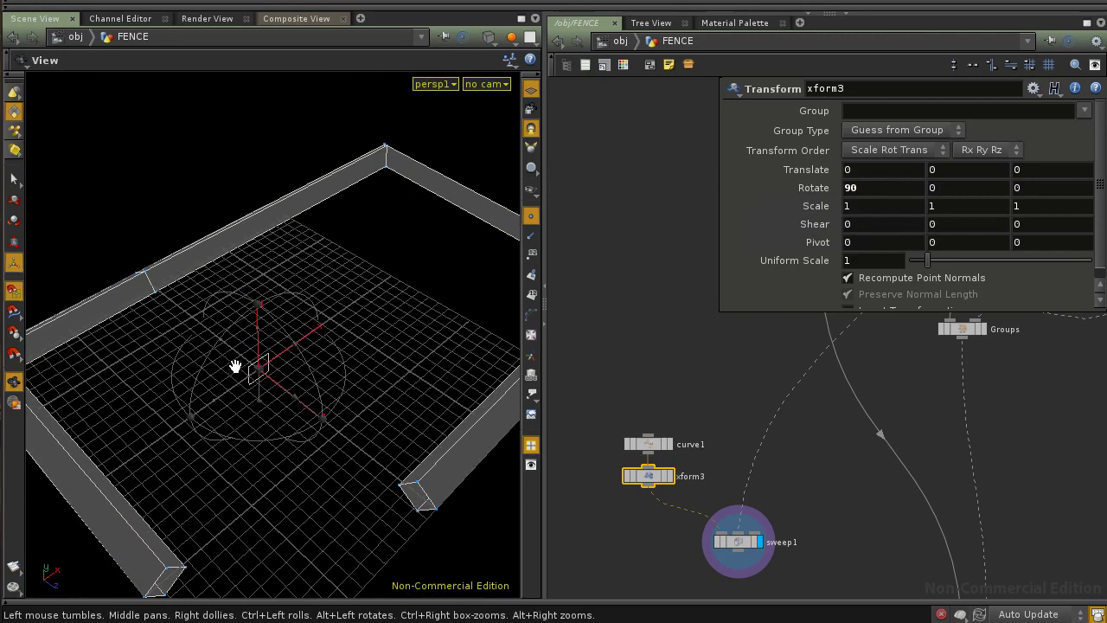
{"action": "left_click_drag", "start_coordinate": [340, 399], "coordinate": [298, 317]}
{"action": "key", "text": "ctrl+z"}
{"action": "key", "text": "Escape"}
{"action": "left_click_drag", "start_coordinate": [369, 361], "coordinate": [208, 343]}
{"action": "key", "text": "t"}
{"action": "left_click_drag", "start_coordinate": [215, 286], "coordinate": [268, 343]}
{"action": "type", "text": "5"}
{"action": "key", "text": "Return"}
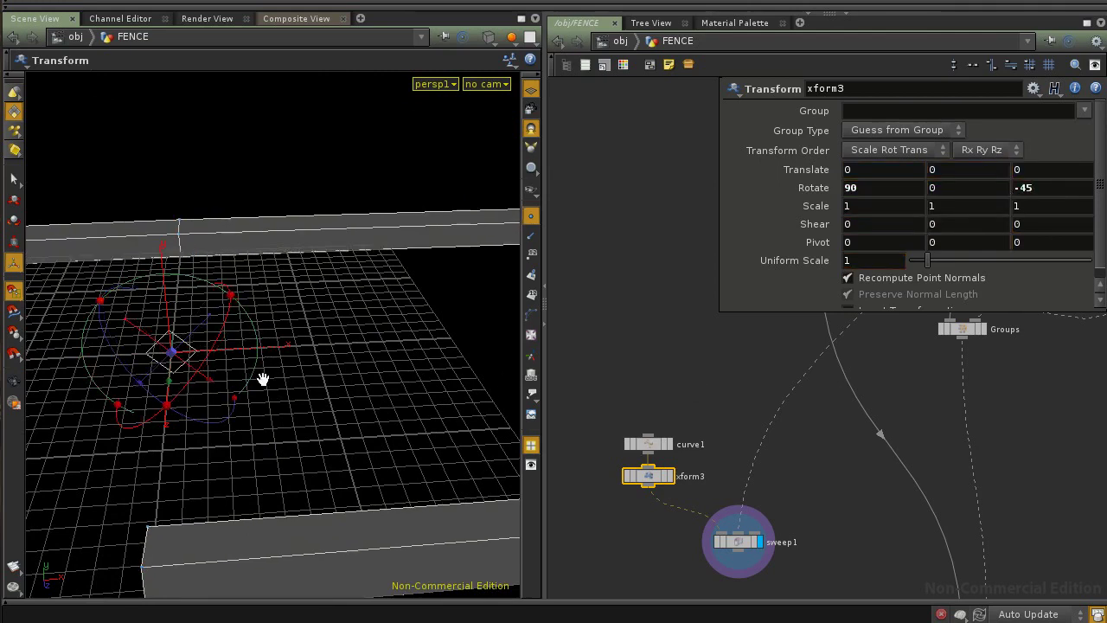
Step: Adjust xform3's Z rotation by hand to about -58 degrees so the rail's faces run level and vertical
{"action": "left_click_drag", "start_coordinate": [263, 379], "coordinate": [392, 372]}
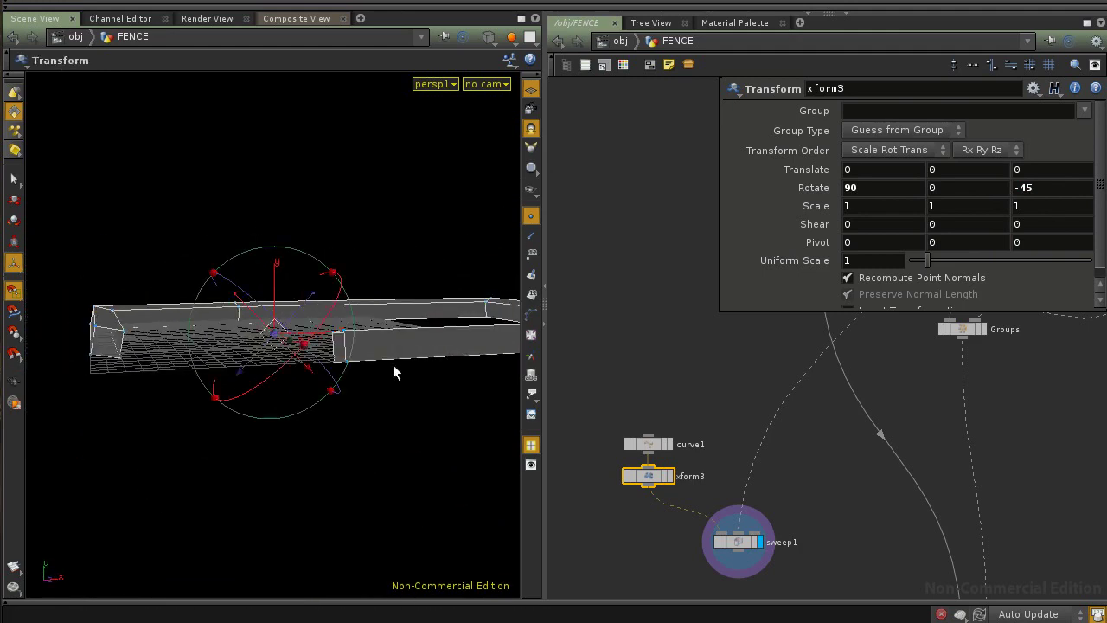
{"action": "left_click_drag", "start_coordinate": [290, 253], "coordinate": [308, 257]}
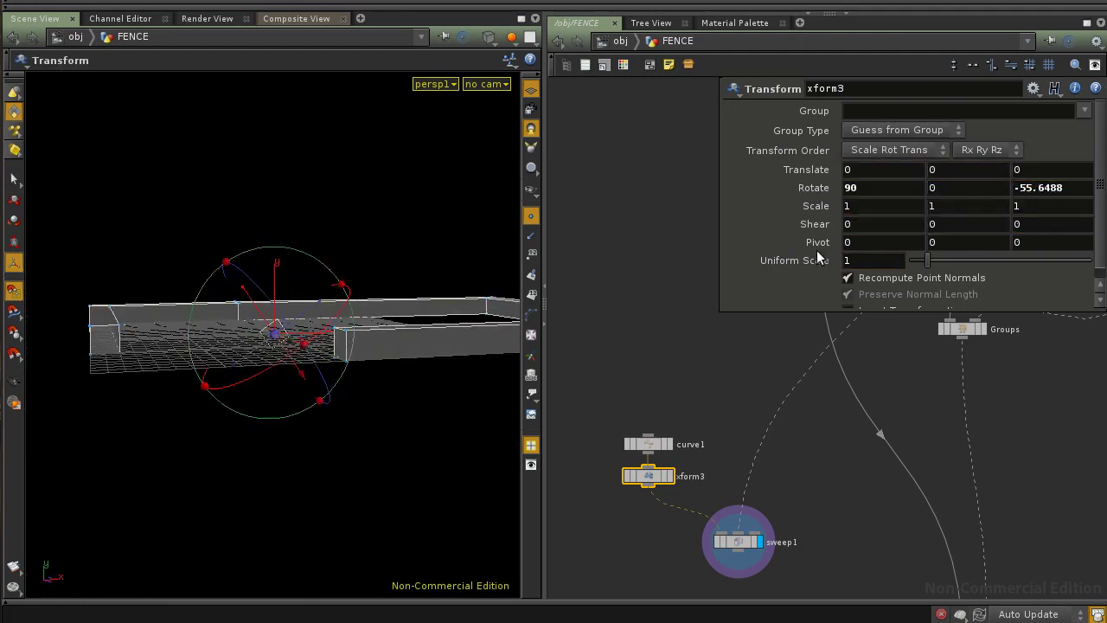
{"action": "left_click_drag", "start_coordinate": [320, 317], "coordinate": [329, 375]}
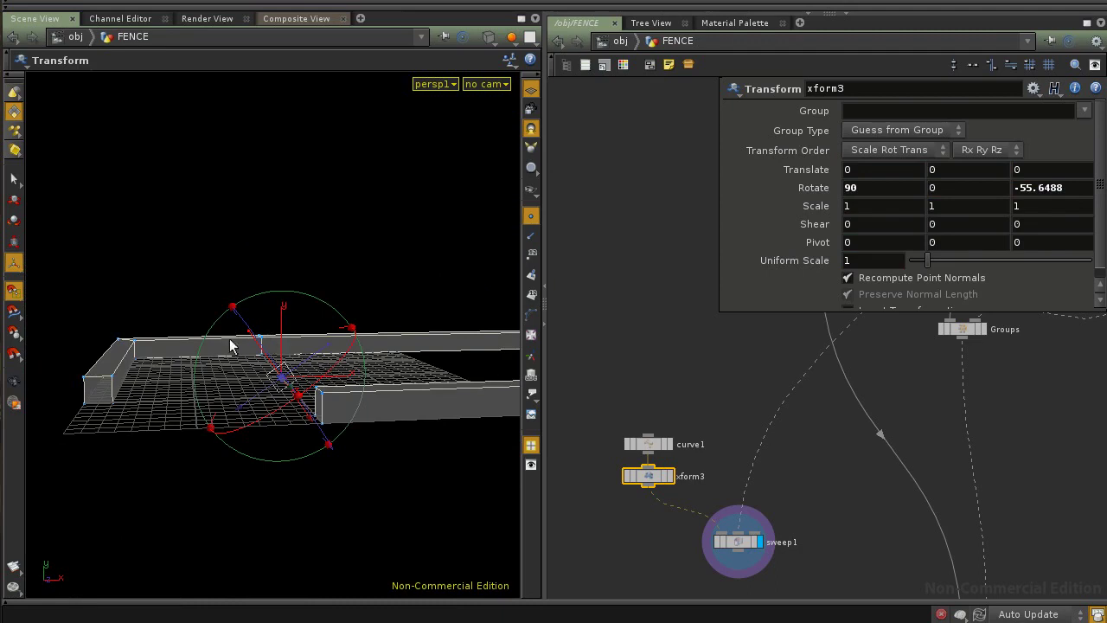
{"action": "key", "text": "space"}
{"action": "left_click_drag", "start_coordinate": [255, 348], "coordinate": [335, 404]}
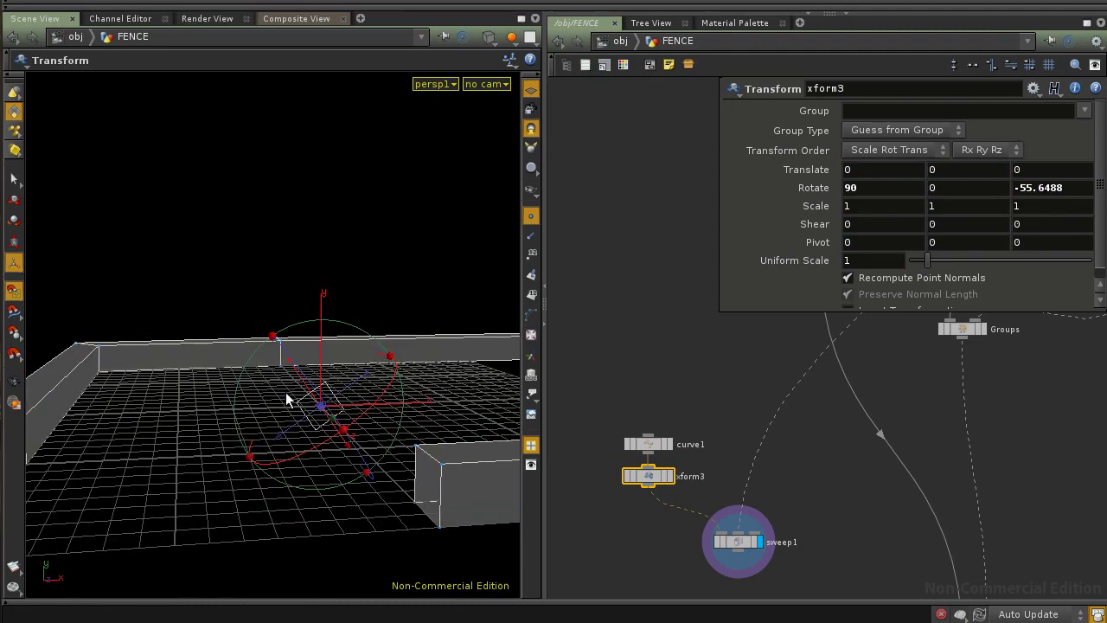
{"action": "key", "text": "space"}
{"action": "left_click_drag", "start_coordinate": [401, 420], "coordinate": [300, 383]}
{"action": "left_click_drag", "start_coordinate": [271, 338], "coordinate": [273, 339]}
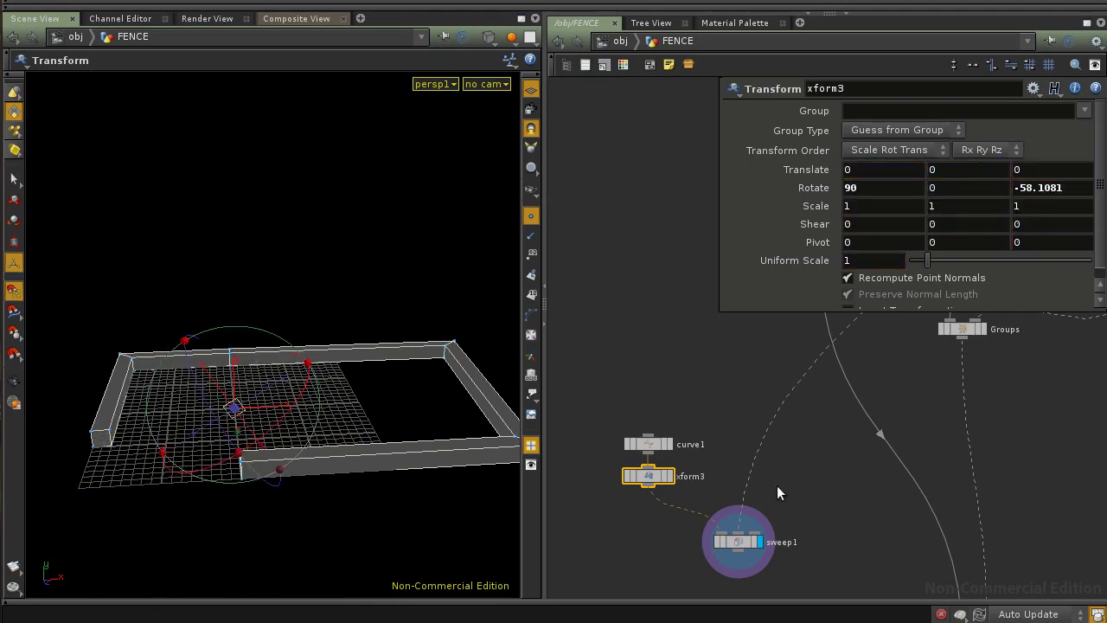
Step: Try Skin with Auto Closure as sweep1's Skin Output and return it to Skin Unclosed
{"action": "left_click", "coordinate": [737, 544]}
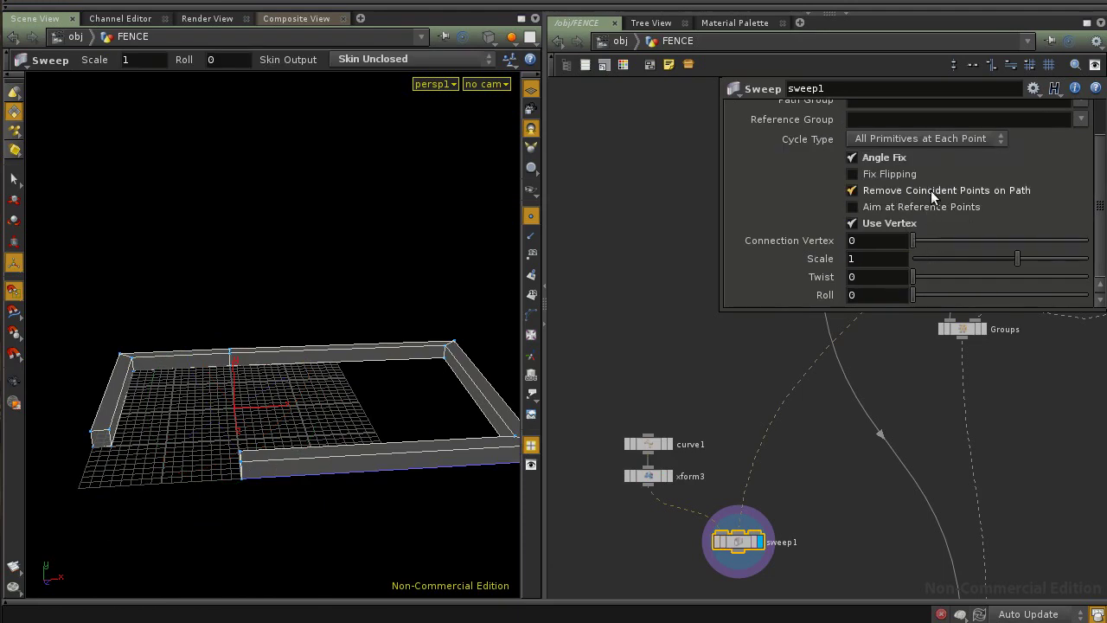
{"action": "scroll", "coordinate": [931, 190], "scroll_direction": "up", "scroll_amount": 3}
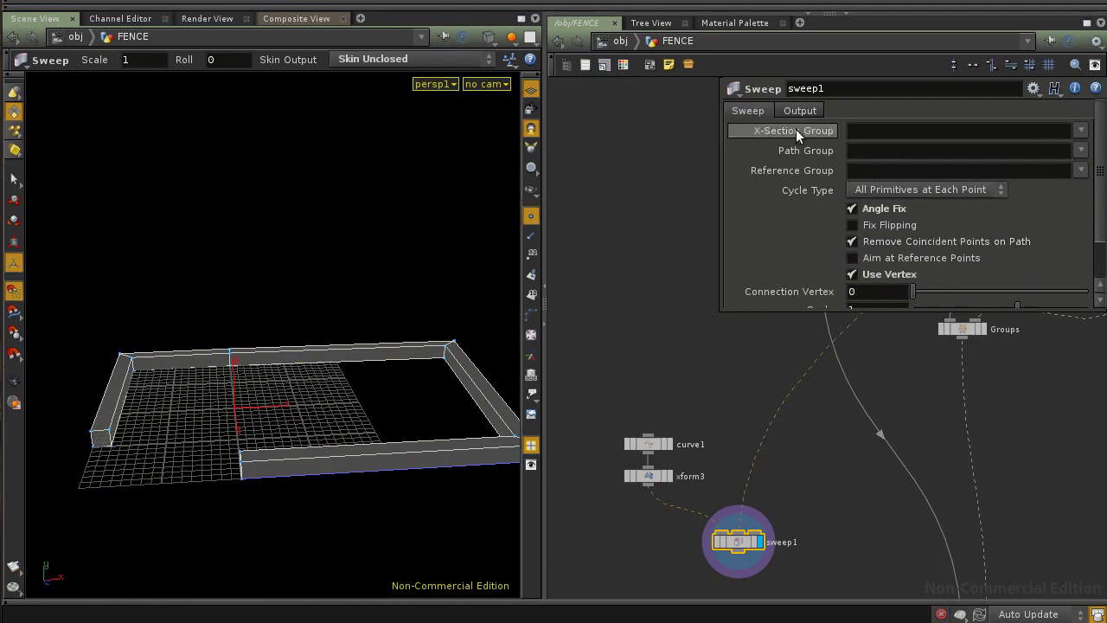
{"action": "left_click", "coordinate": [787, 111]}
{"action": "left_click", "coordinate": [890, 165]}
{"action": "left_click", "coordinate": [898, 210]}
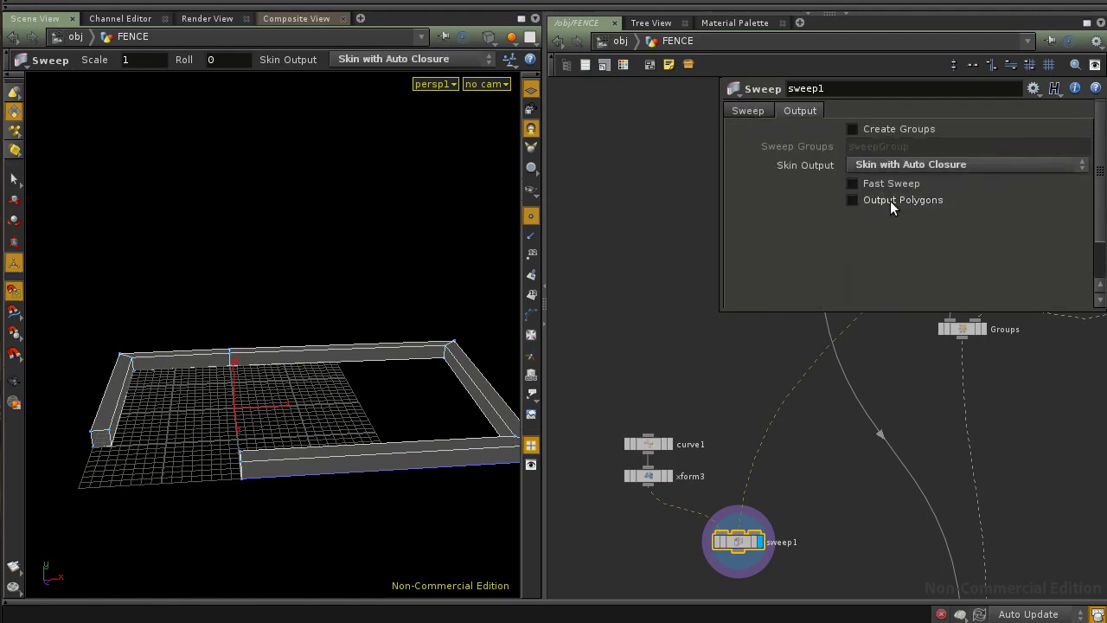
{"action": "left_click", "coordinate": [880, 165]}
{"action": "left_click", "coordinate": [888, 198]}
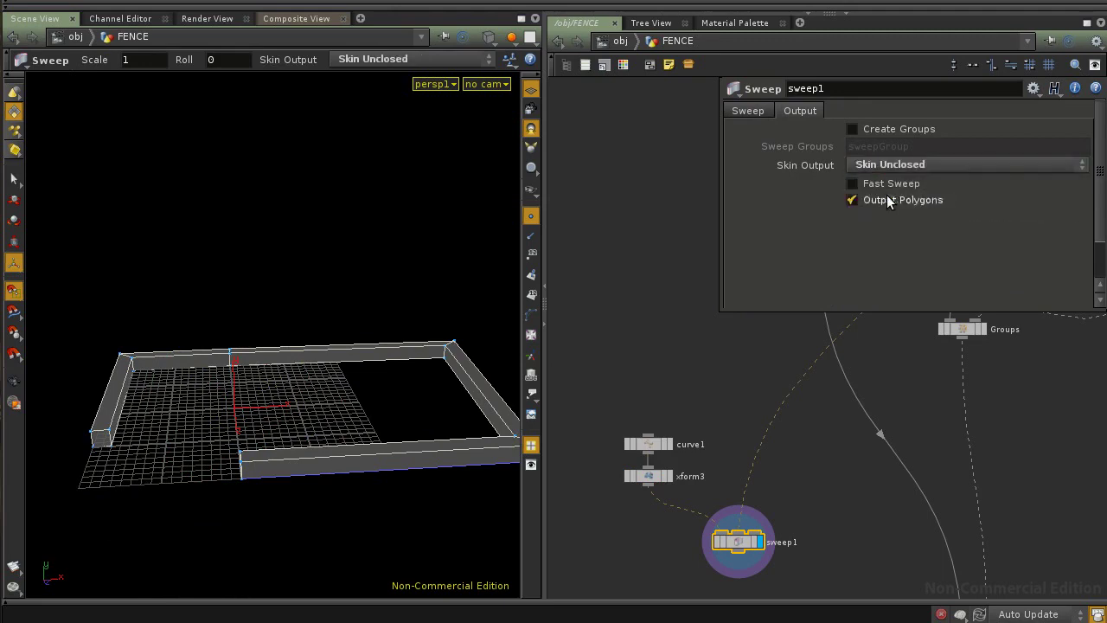
Step: Examine the curve1 profile, the xform3 rotation and the swept rail in perspective, top and front views
{"action": "left_click_drag", "start_coordinate": [194, 456], "coordinate": [334, 423]}
{"action": "left_click", "coordinate": [654, 443]}
{"action": "left_click_drag", "start_coordinate": [396, 408], "coordinate": [351, 417]}
{"action": "left_click", "coordinate": [647, 476]}
{"action": "left_click_drag", "start_coordinate": [410, 457], "coordinate": [322, 425]}
{"action": "key", "text": "space+2"}
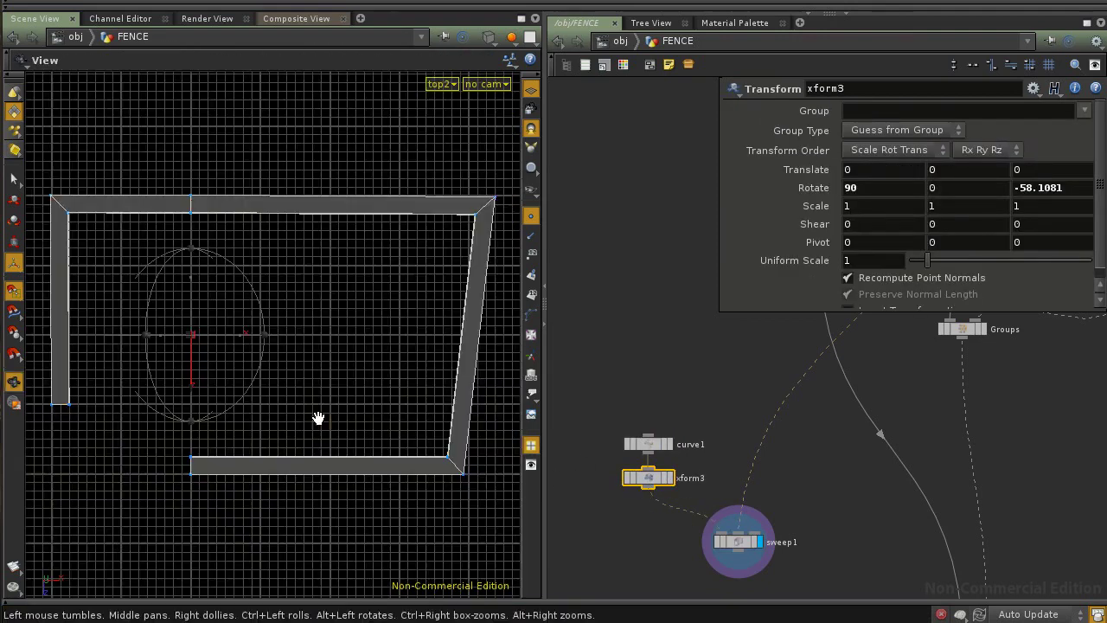
{"action": "key", "text": "space+3"}
{"action": "middle_click_drag", "start_coordinate": [315, 403], "coordinate": [446, 451]}
{"action": "right_click_drag", "start_coordinate": [446, 452], "coordinate": [329, 424]}
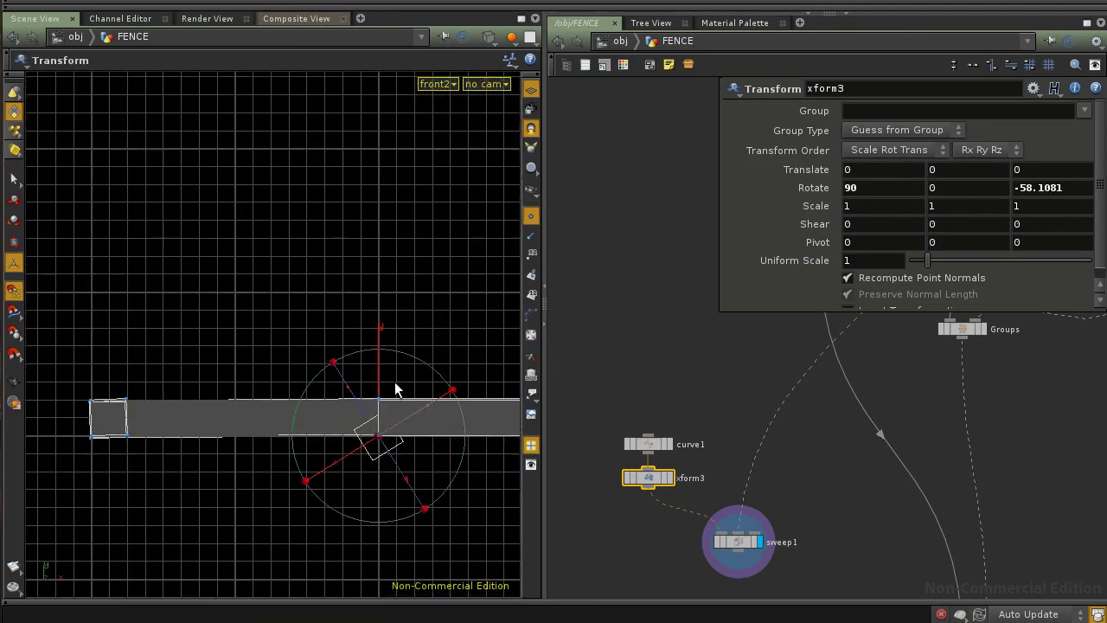
Step: Fine-tune xform3's Z rotation by hand to about -55.3 degrees so the swept rail runs level in the front view
{"action": "left_click_drag", "start_coordinate": [421, 355], "coordinate": [418, 364]}
{"action": "middle_click_drag", "start_coordinate": [432, 369], "coordinate": [355, 418]}
{"action": "right_click_drag", "start_coordinate": [356, 418], "coordinate": [324, 423]}
{"action": "middle_click_drag", "start_coordinate": [325, 423], "coordinate": [161, 447]}
{"action": "middle_click_drag", "start_coordinate": [230, 430], "coordinate": [423, 442]}
{"action": "right_click_drag", "start_coordinate": [424, 442], "coordinate": [378, 464]}
{"action": "middle_click_drag", "start_coordinate": [334, 489], "coordinate": [276, 412]}
{"action": "right_click_drag", "start_coordinate": [276, 412], "coordinate": [323, 435]}
{"action": "middle_click_drag", "start_coordinate": [324, 435], "coordinate": [227, 423]}
{"action": "right_click_drag", "start_coordinate": [227, 423], "coordinate": [180, 420]}
{"action": "left_click_drag", "start_coordinate": [437, 375], "coordinate": [437, 376]}
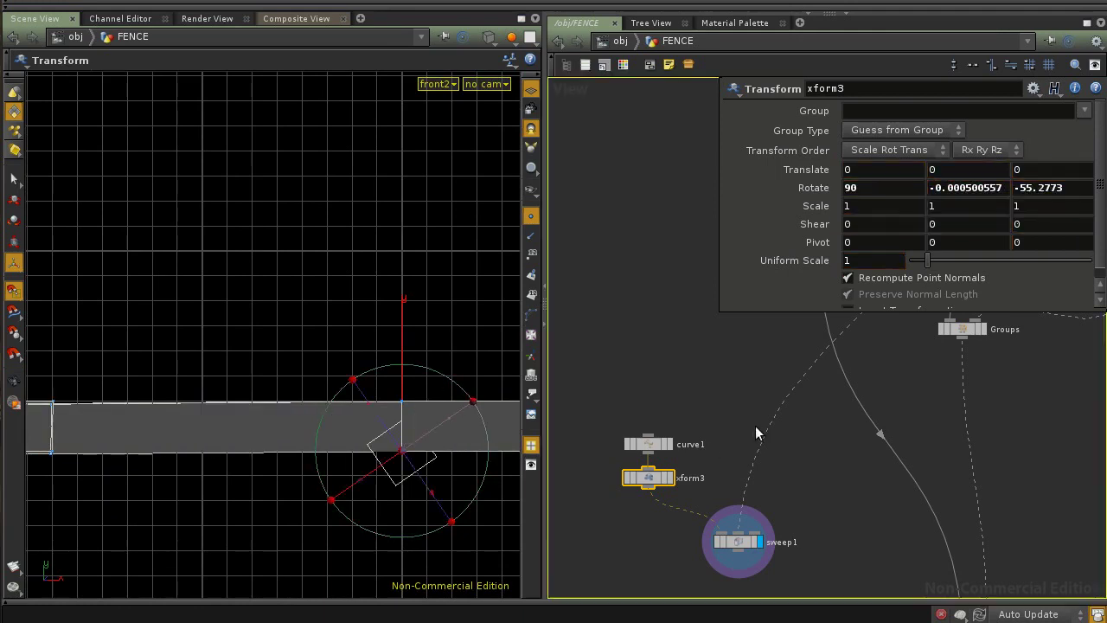
Step: Try feeding sweep1's backbone from the resampled curve at point1, and return it to base_curve
{"action": "middle_click_drag", "start_coordinate": [768, 440], "coordinate": [662, 551]}
{"action": "right_click_drag", "start_coordinate": [663, 551], "coordinate": [751, 488]}
{"action": "middle_click_drag", "start_coordinate": [751, 488], "coordinate": [716, 514]}
{"action": "middle_click_drag", "start_coordinate": [758, 395], "coordinate": [763, 495]}
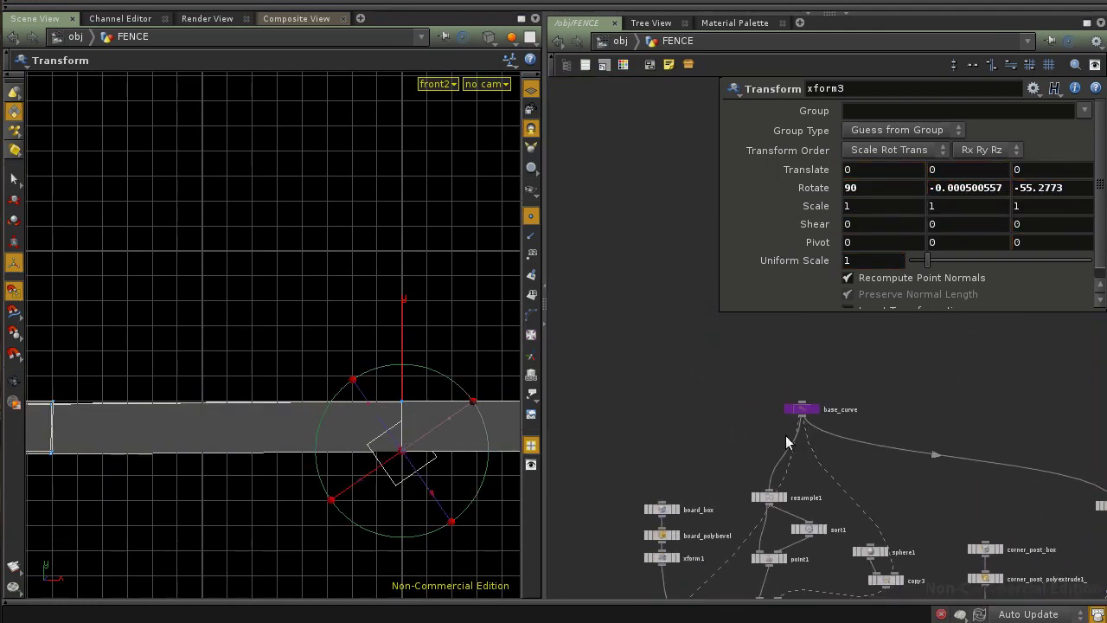
{"action": "middle_click_drag", "start_coordinate": [729, 452], "coordinate": [742, 342]}
{"action": "middle_click_drag", "start_coordinate": [749, 412], "coordinate": [752, 359]}
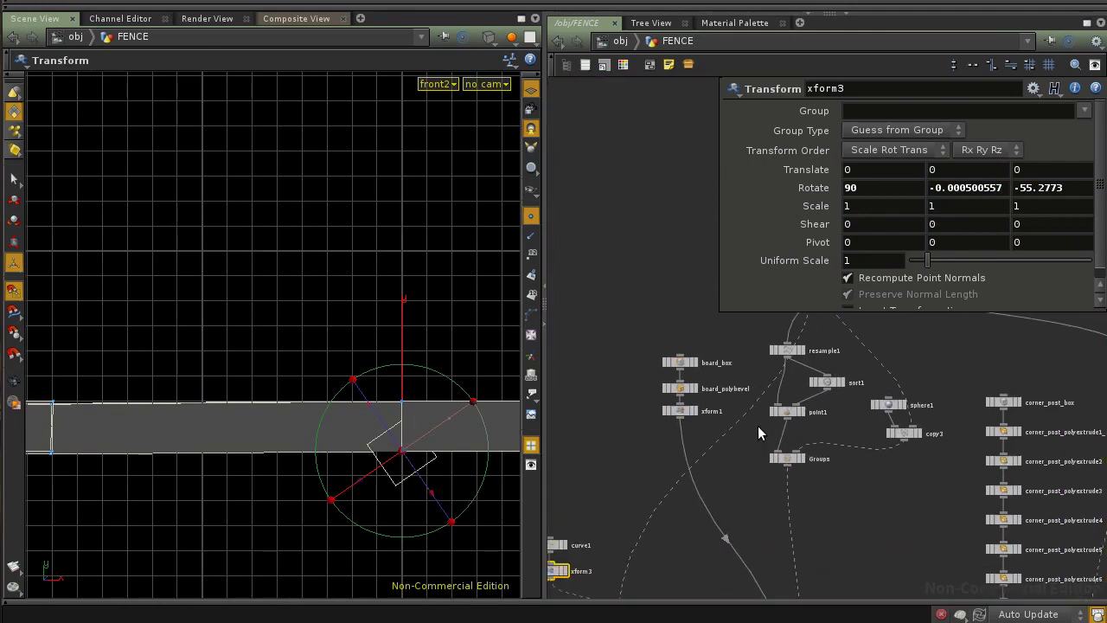
{"action": "middle_click_drag", "start_coordinate": [750, 444], "coordinate": [792, 400]}
{"action": "left_click", "coordinate": [828, 376]}
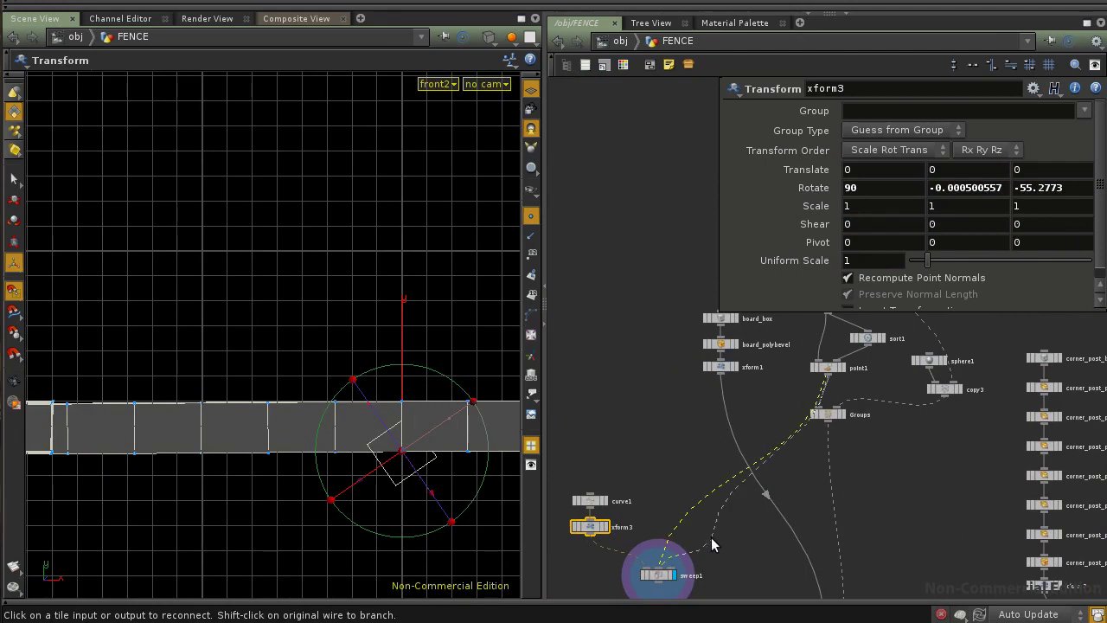
{"action": "middle_click_drag", "start_coordinate": [727, 452], "coordinate": [684, 576]}
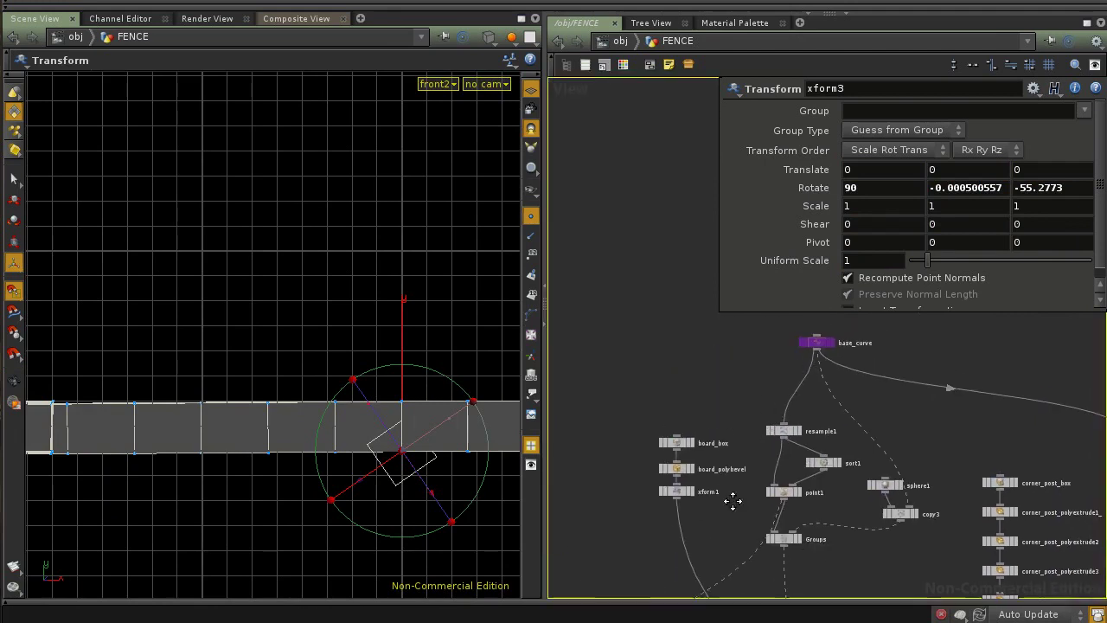
{"action": "middle_click_drag", "start_coordinate": [736, 495], "coordinate": [738, 395]}
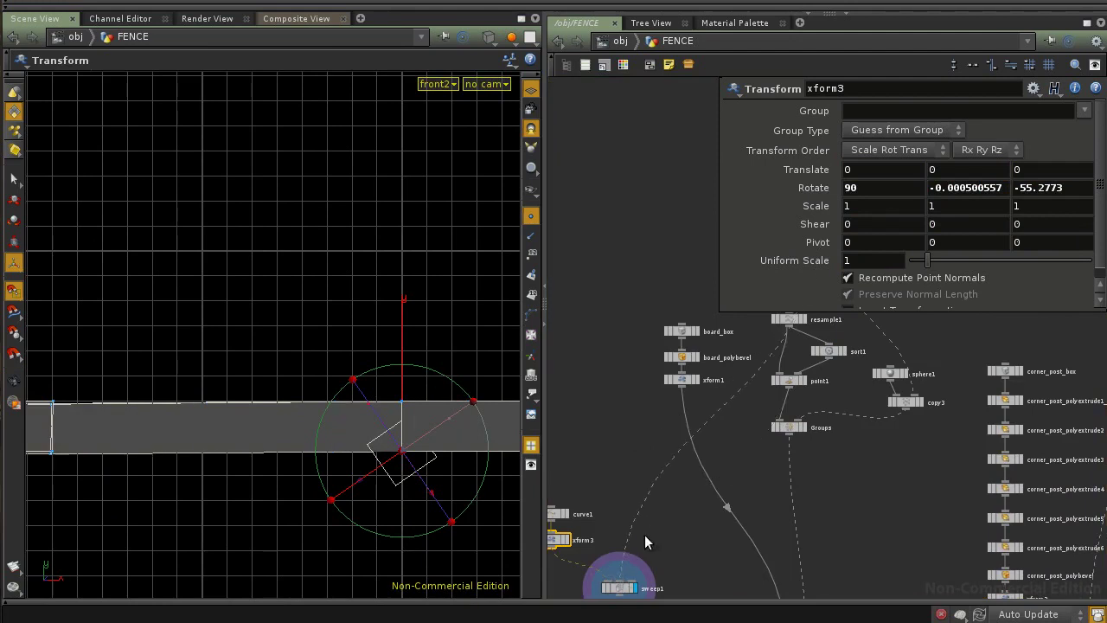
{"action": "middle_click_drag", "start_coordinate": [643, 546], "coordinate": [706, 452]}
Step: Adjust xform3's Z rotation by hand to about -55.8 degrees and undo a trial scale change
{"action": "left_click_drag", "start_coordinate": [440, 379], "coordinate": [438, 384]}
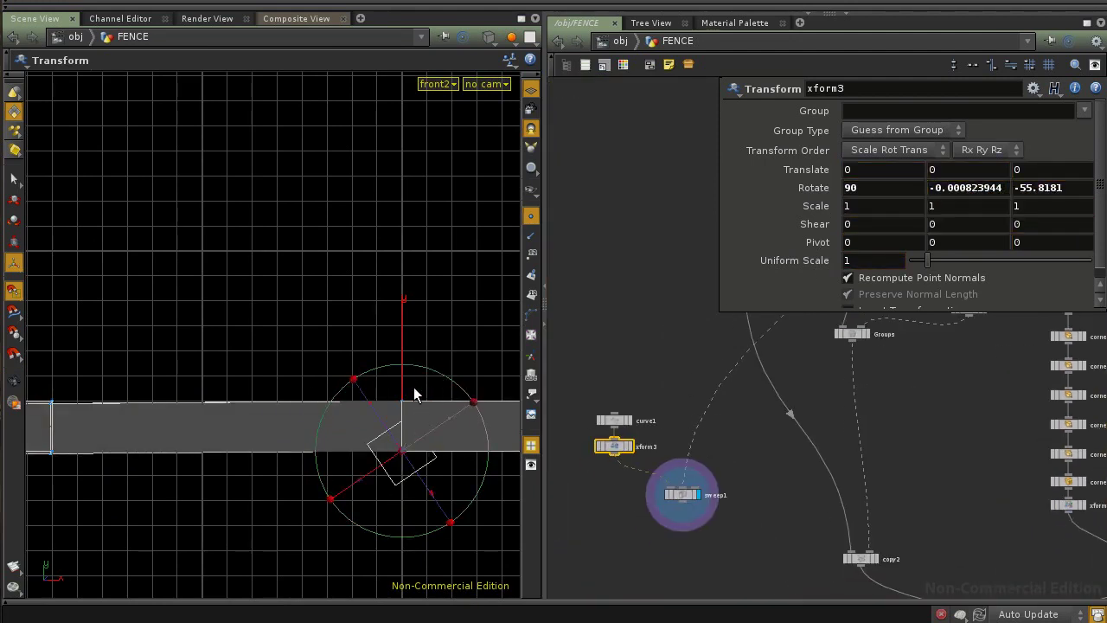
{"action": "key", "text": "Escape"}
{"action": "left_click_drag", "start_coordinate": [395, 440], "coordinate": [317, 442]}
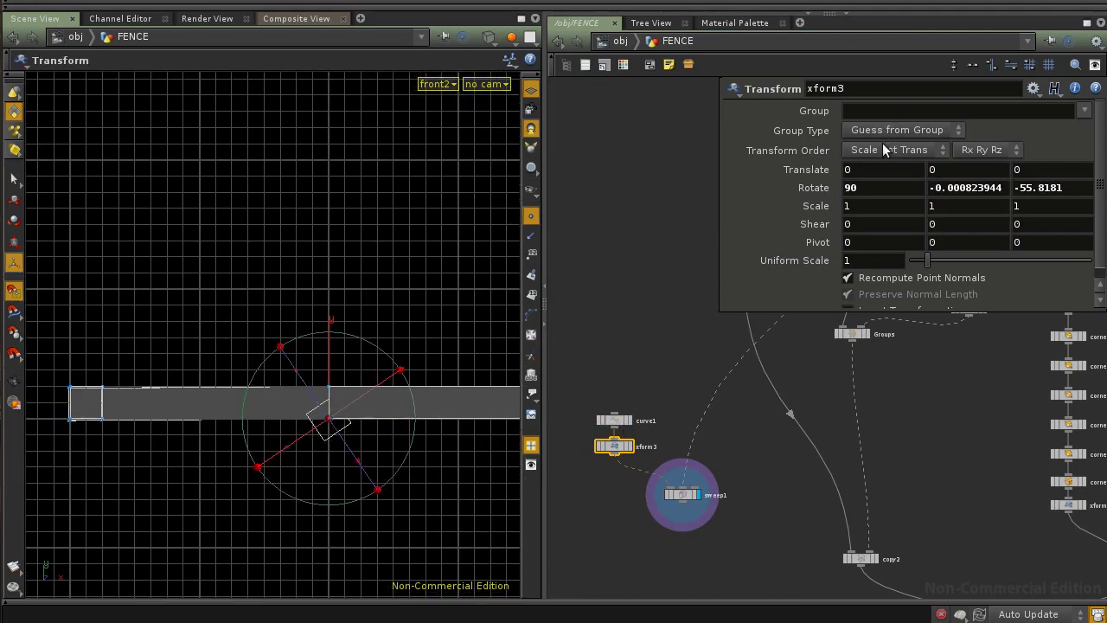
{"action": "mouse_move", "coordinate": [1029, 213]}
{"action": "middle_mouse_down"}
{"action": "mouse_move", "coordinate": [1005, 212]}
{"action": "mouse_move", "coordinate": [1029, 213]}
{"action": "middle_mouse_up"}
{"action": "key", "text": "ctrl+z"}
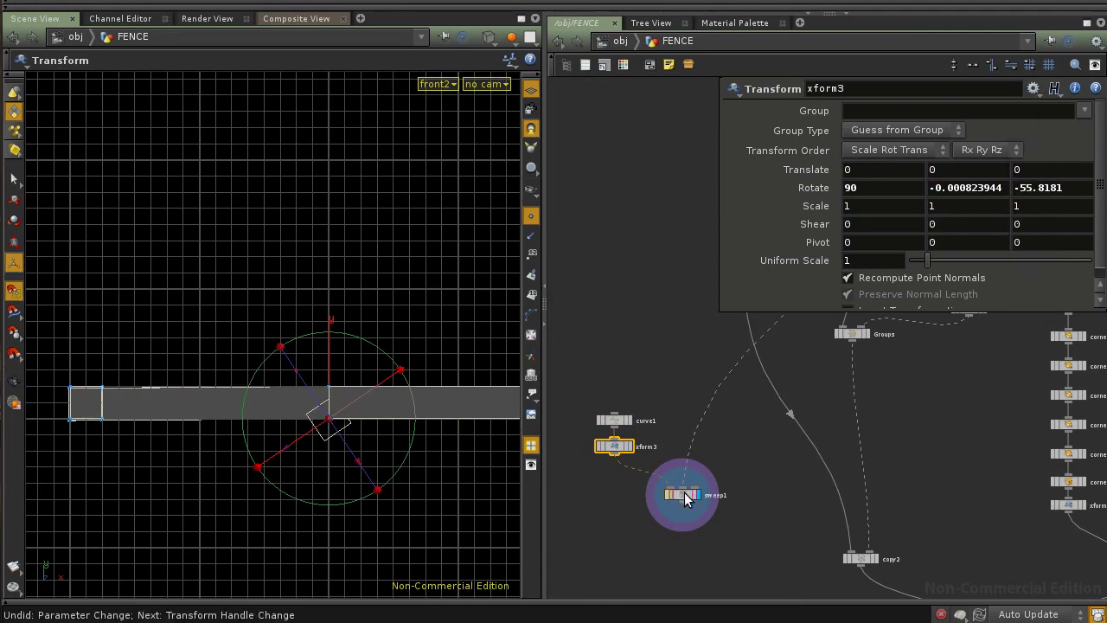
Step: Examine the thickness and corners of the sweep1 rail in the perspective view
{"action": "left_click", "coordinate": [683, 493]}
{"action": "key", "text": "Escape"}
{"action": "left_click_drag", "start_coordinate": [316, 411], "coordinate": [384, 437]}
{"action": "scroll", "coordinate": [390, 442], "scroll_direction": "up", "scroll_amount": 5}
{"action": "middle_click_drag", "start_coordinate": [390, 442], "coordinate": [450, 442]}
{"action": "left_click_drag", "start_coordinate": [303, 416], "coordinate": [358, 425]}
{"action": "middle_click_drag", "start_coordinate": [279, 400], "coordinate": [353, 415]}
{"action": "scroll", "coordinate": [364, 404], "scroll_direction": "up", "scroll_amount": 3}
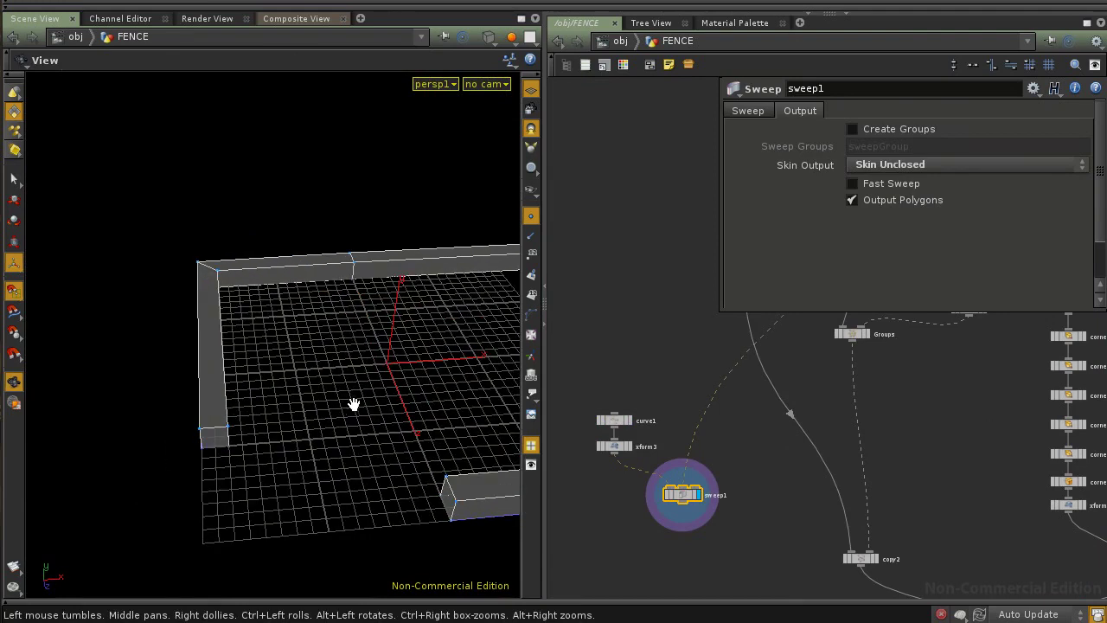
{"action": "key", "text": "Return"}
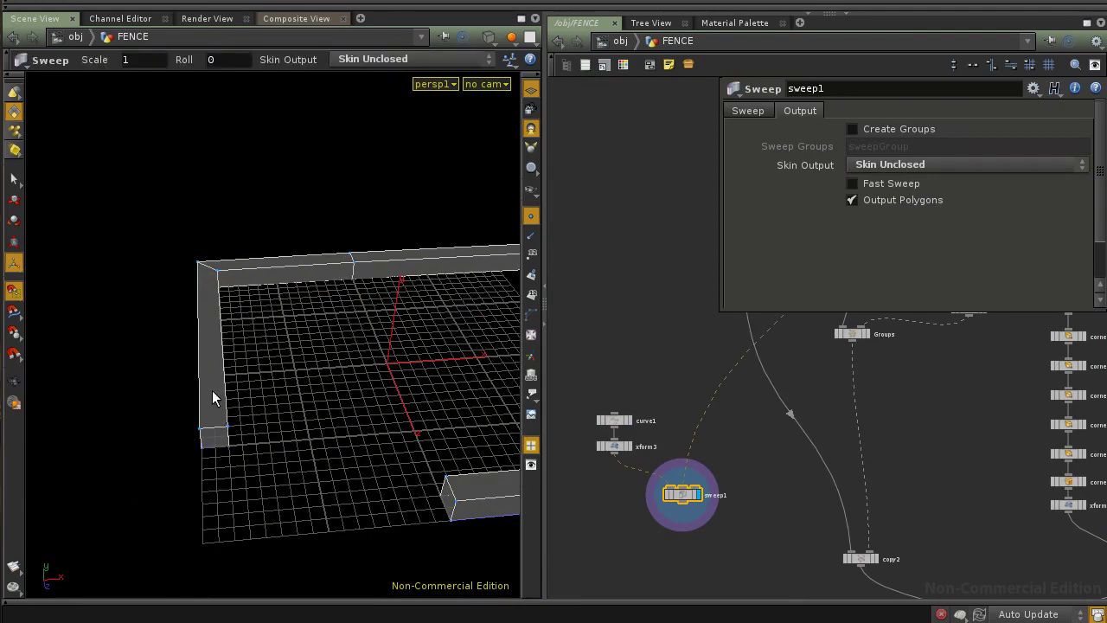
Step: Flatten the rail's square profile by setting xform3's X scale to 0.3
{"action": "left_click", "coordinate": [616, 450]}
{"action": "middle_click", "coordinate": [899, 208]}
{"action": "middle_click_drag", "start_coordinate": [880, 214], "coordinate": [832, 211]}
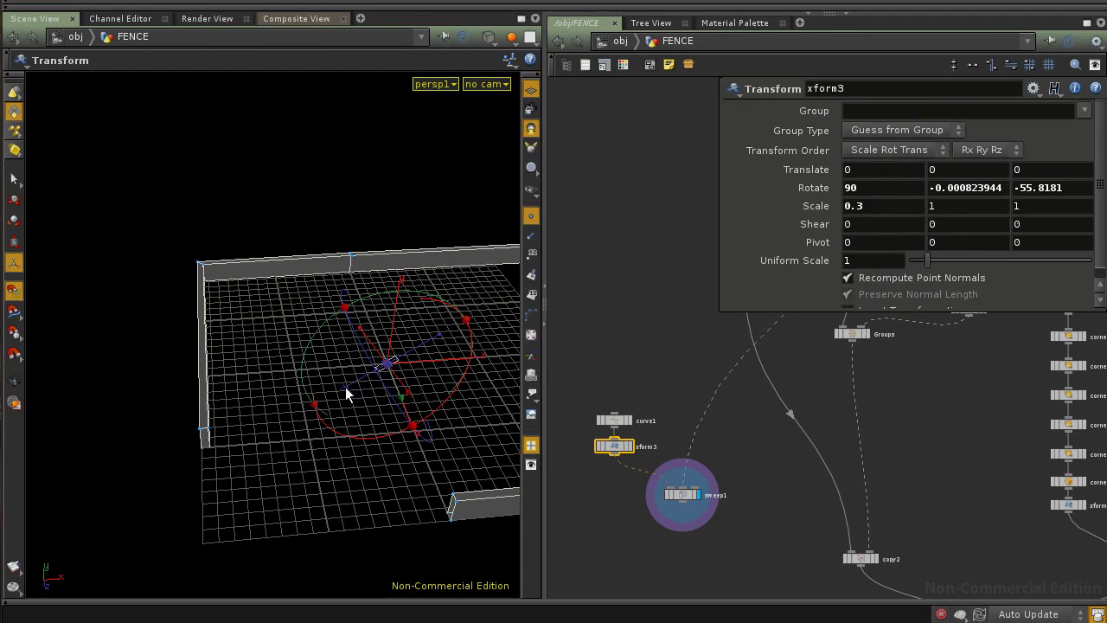
{"action": "key", "text": "Escape"}
{"action": "mouse_move", "coordinate": [401, 396]}
{"action": "left_mouse_down"}
{"action": "mouse_move", "coordinate": [234, 408]}
{"action": "mouse_move", "coordinate": [319, 470]}
{"action": "mouse_move", "coordinate": [325, 400]}
{"action": "mouse_move", "coordinate": [375, 377]}
{"action": "mouse_move", "coordinate": [383, 398]}
{"action": "left_mouse_up"}
Step: Connect sweep1 to merge1, place merge1 below copy2, and display the combined fence
{"action": "right_click_drag", "start_coordinate": [795, 519], "coordinate": [770, 488]}
{"action": "middle_click_drag", "start_coordinate": [759, 539], "coordinate": [747, 492]}
{"action": "left_click", "coordinate": [748, 493]}
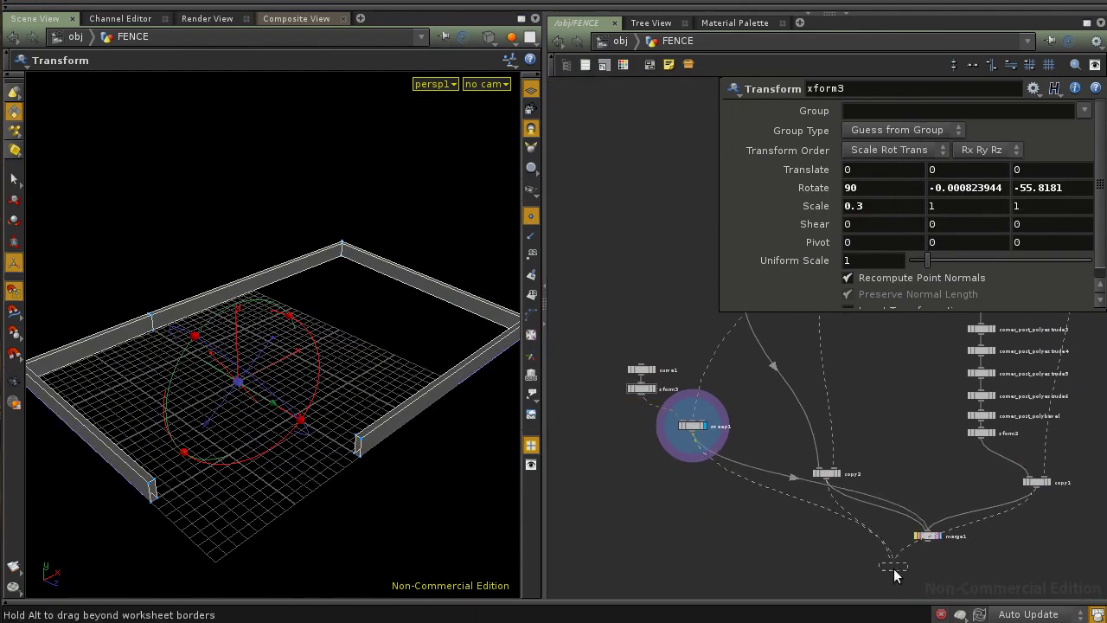
{"action": "left_click_drag", "start_coordinate": [895, 575], "coordinate": [846, 564]}
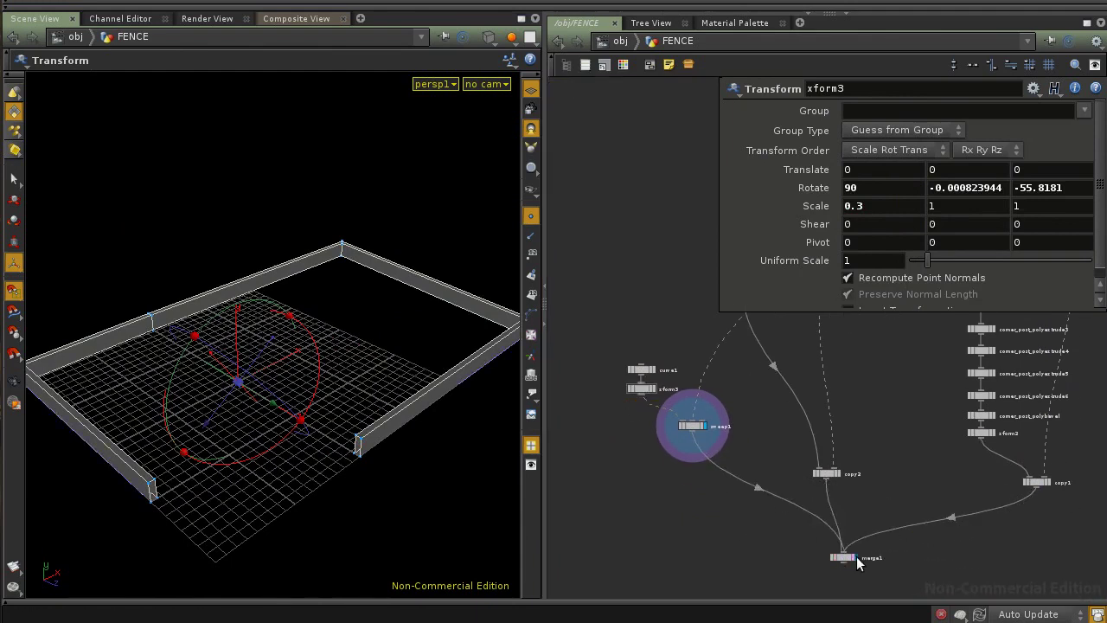
{"action": "left_click", "coordinate": [857, 558]}
{"action": "left_click", "coordinate": [844, 559]}
{"action": "middle_click_drag", "start_coordinate": [362, 399], "coordinate": [390, 457]}
{"action": "right_click_drag", "start_coordinate": [390, 458], "coordinate": [341, 435]}
{"action": "left_click_drag", "start_coordinate": [341, 434], "coordinate": [55, 329]}
{"action": "left_click_drag", "start_coordinate": [388, 395], "coordinate": [346, 446]}
Step: Try moving the rail profile with xform3's Y and X translation, and undo both changes
{"action": "left_click", "coordinate": [640, 388]}
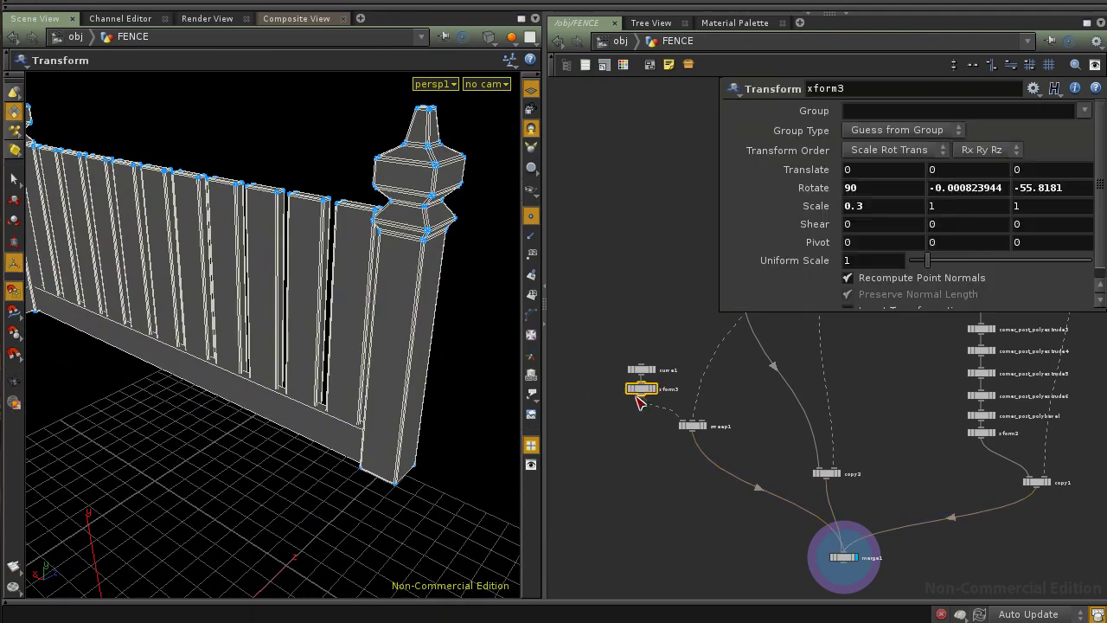
{"action": "mouse_move", "coordinate": [948, 176]}
{"action": "middle_mouse_down"}
{"action": "mouse_move", "coordinate": [948, 140]}
{"action": "mouse_move", "coordinate": [1006, 136]}
{"action": "mouse_move", "coordinate": [947, 171]}
{"action": "middle_mouse_up"}
{"action": "key", "text": "ctrl+z"}
{"action": "mouse_move", "coordinate": [905, 164]}
{"action": "middle_mouse_down"}
{"action": "mouse_move", "coordinate": [905, 130]}
{"action": "mouse_move", "coordinate": [906, 169]}
{"action": "middle_mouse_up"}
{"action": "key", "text": "ctrl+z"}
Step: Insert a Transform between sweep1 and merge1 and raise the rail with a Y translation of 4.7
{"action": "scroll", "coordinate": [674, 451], "scroll_direction": "up", "scroll_amount": 3}
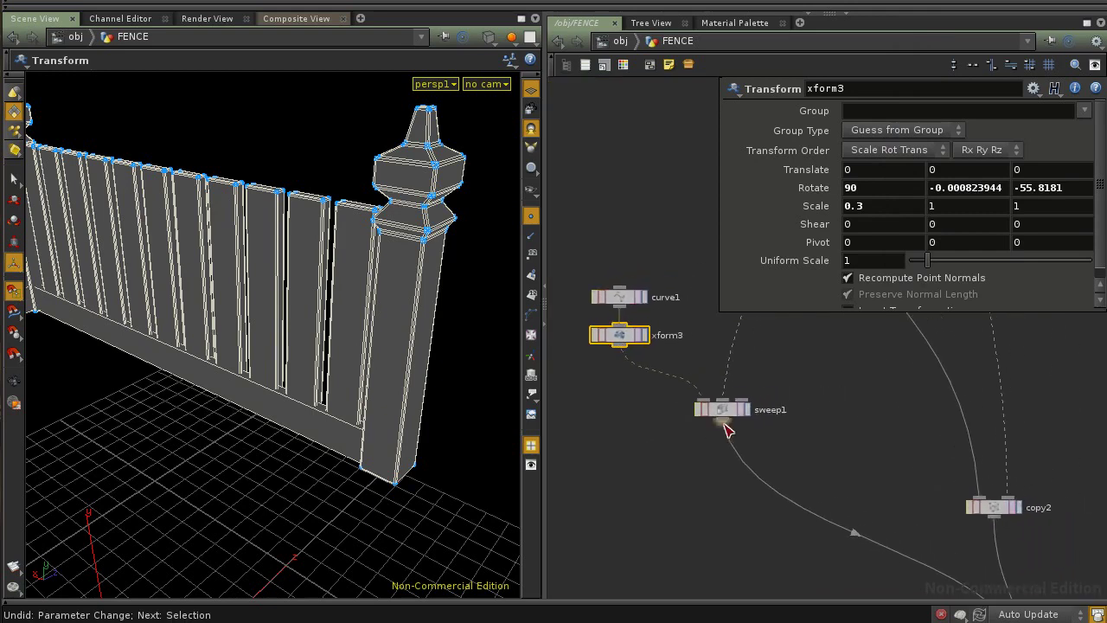
{"action": "key", "text": "Tab"}
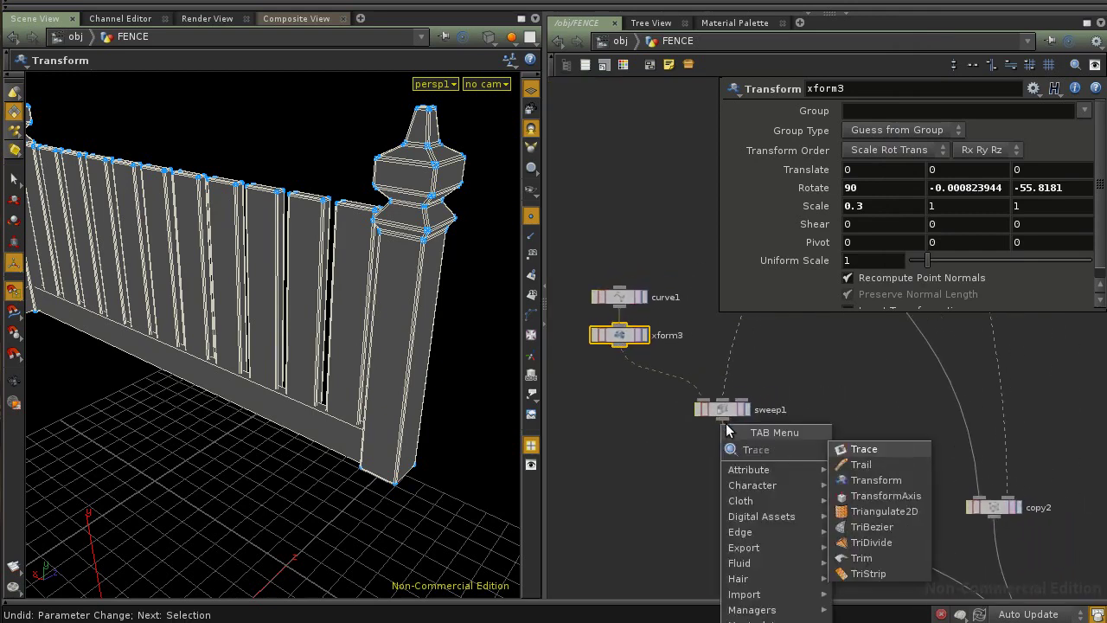
{"action": "left_click", "coordinate": [876, 480]}
{"action": "left_click", "coordinate": [745, 467]}
{"action": "left_click_drag", "start_coordinate": [746, 467], "coordinate": [732, 454]}
{"action": "middle_click_drag", "start_coordinate": [941, 169], "coordinate": [989, 135]}
{"action": "middle_click_drag", "start_coordinate": [939, 176], "coordinate": [1003, 170]}
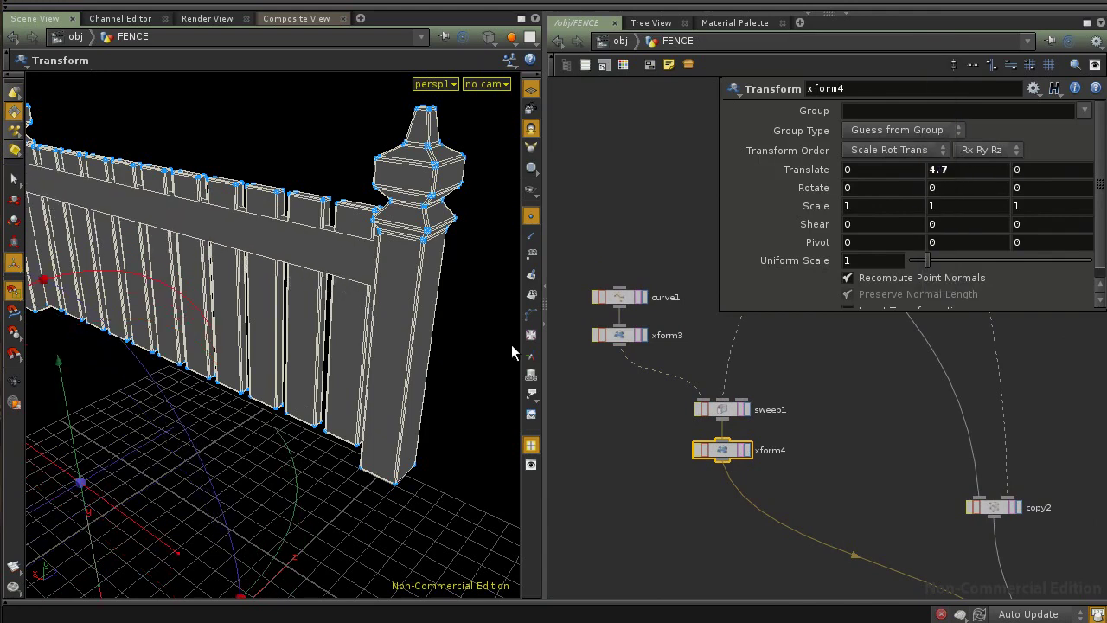
Step: Rename the new Transform below sweep1 as upper_support_xform
{"action": "middle_click_drag", "start_coordinate": [664, 470], "coordinate": [675, 448]}
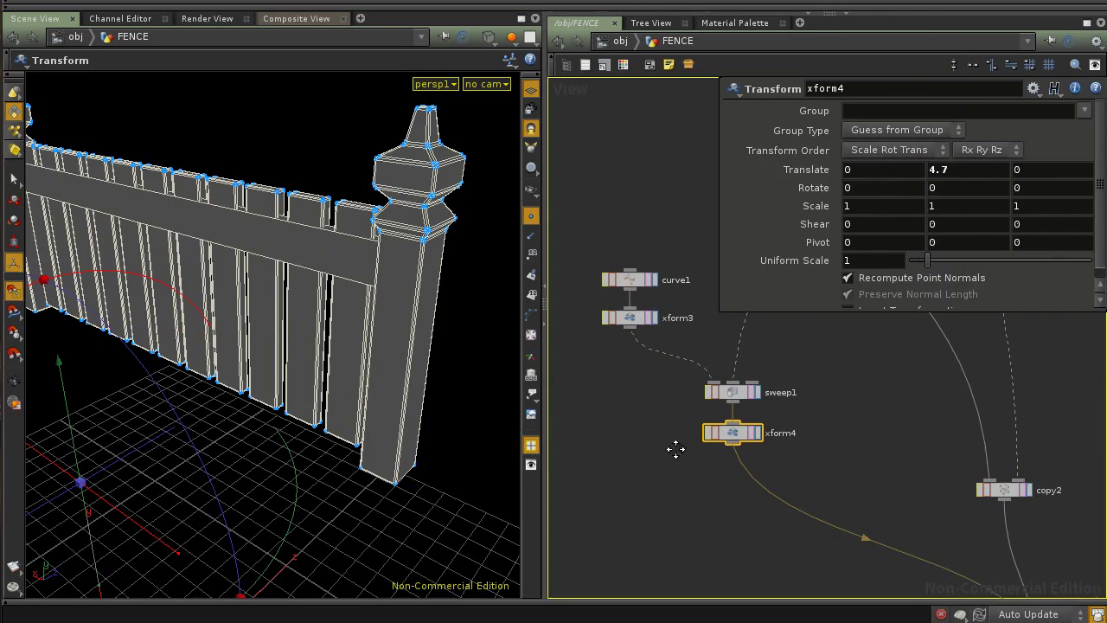
{"action": "double_click", "coordinate": [802, 428]}
{"action": "type", "text": "uppperxform"}
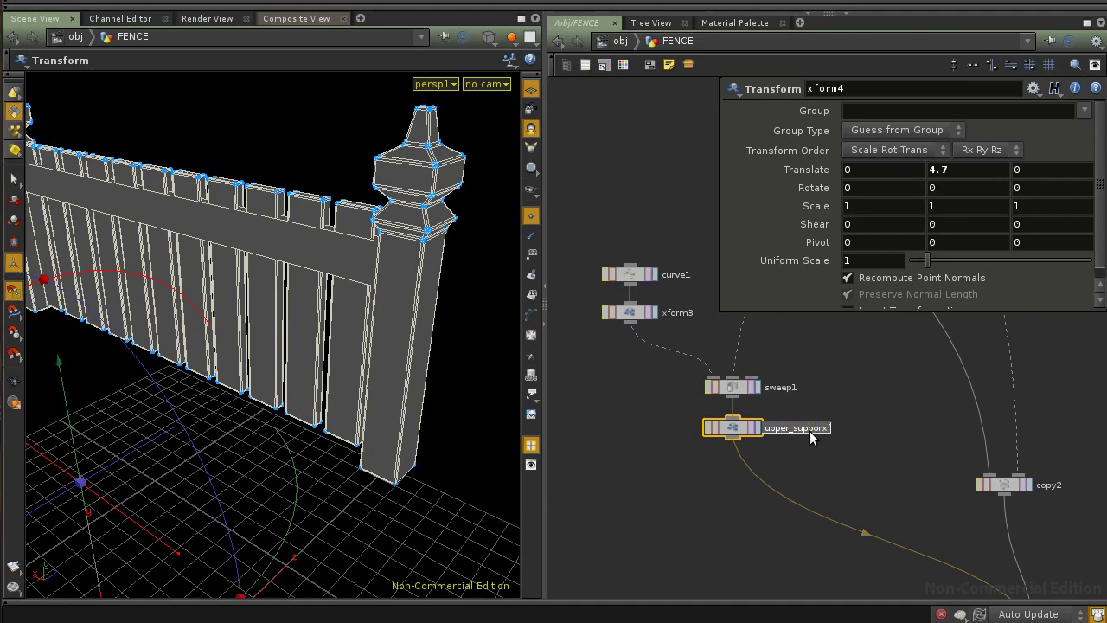
{"action": "type", "text": "rt_"}
{"action": "key", "text": "Return"}
Step: Add a second Transform branching off upper_support_xform
{"action": "key", "text": "Tab"}
{"action": "type", "text": "tr"}
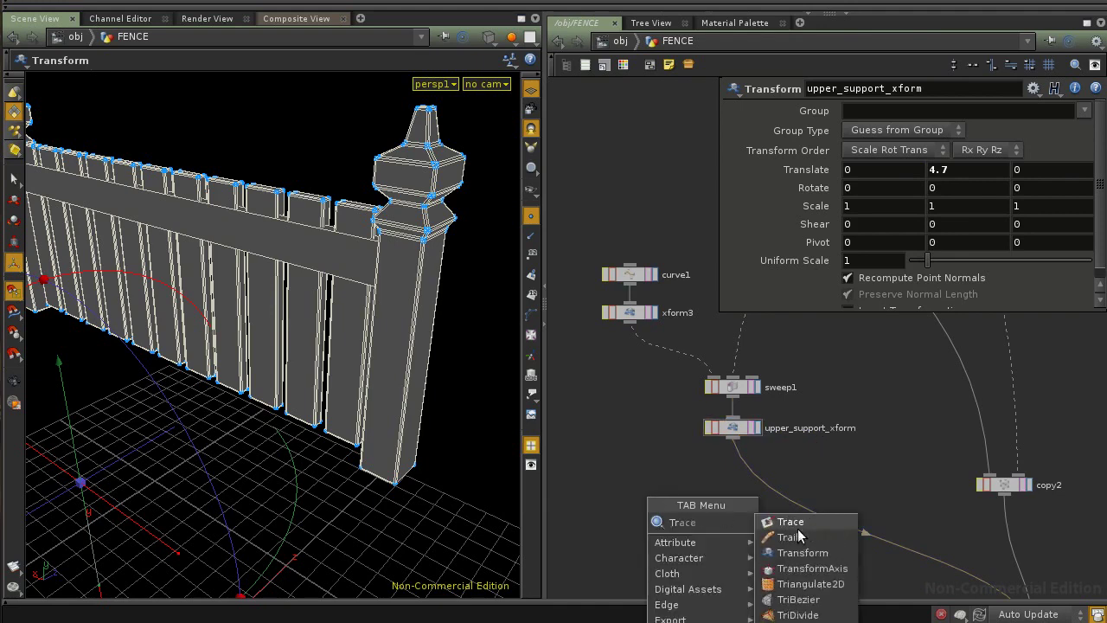
{"action": "left_click", "coordinate": [804, 552]}
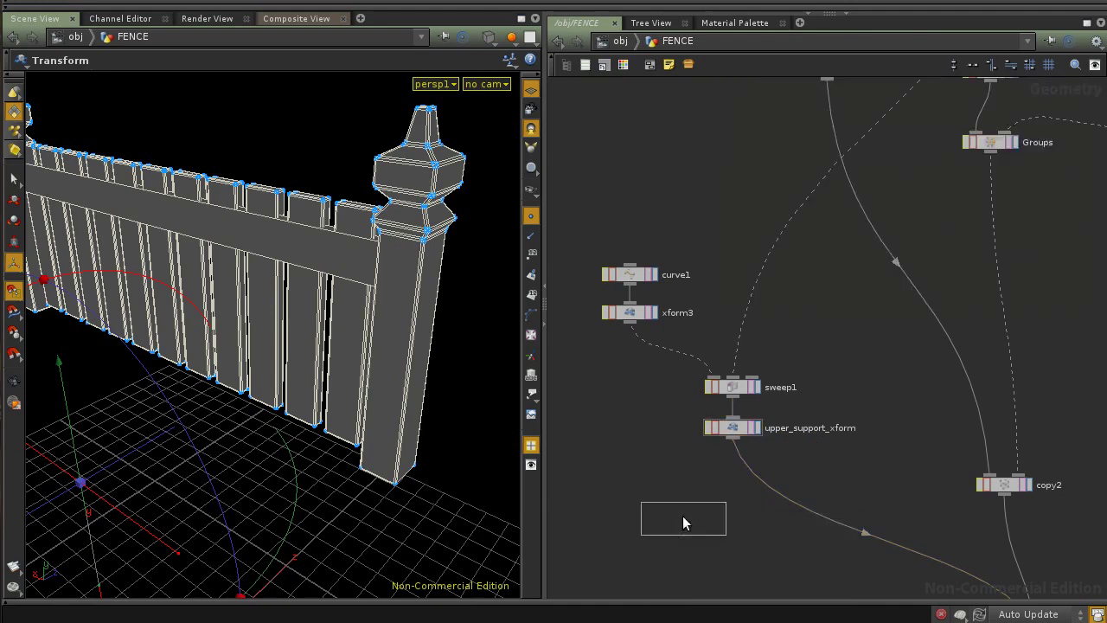
{"action": "left_click", "coordinate": [687, 485]}
{"action": "middle_click_drag", "start_coordinate": [744, 559], "coordinate": [712, 501]}
Step: Insert a Merge between upper_support_xform and merge1, connect xform4 to it, and display its result
{"action": "key", "text": "Tab"}
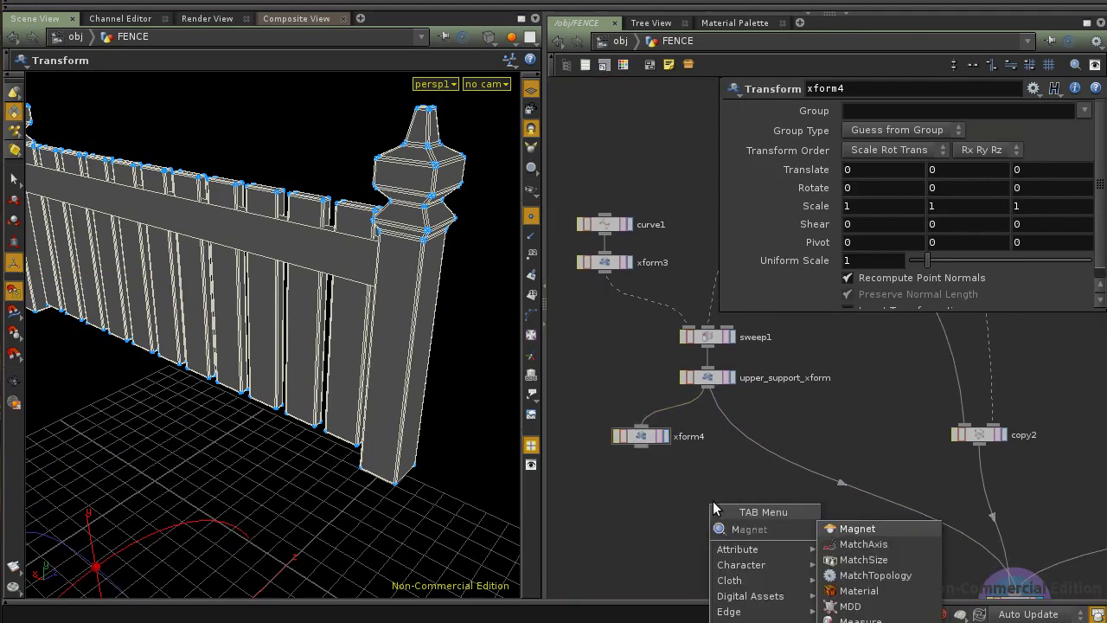
{"action": "type", "text": "merge"}
{"action": "left_click", "coordinate": [863, 530]}
{"action": "left_click", "coordinate": [794, 502]}
{"action": "left_click_drag", "start_coordinate": [804, 502], "coordinate": [782, 487]}
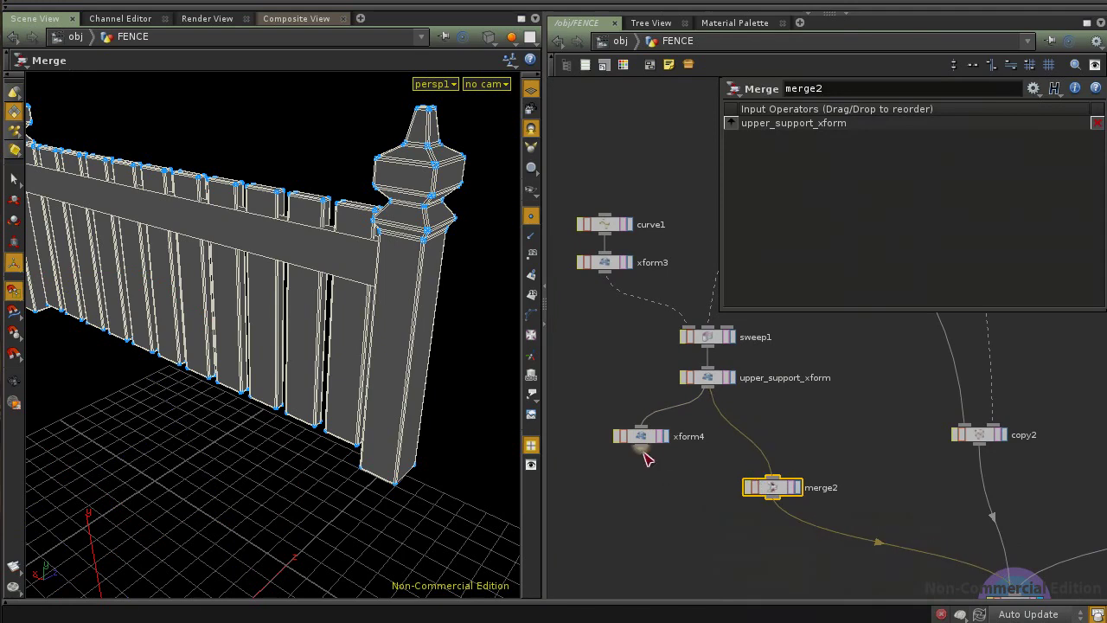
{"action": "left_click", "coordinate": [777, 473]}
{"action": "left_click", "coordinate": [797, 489]}
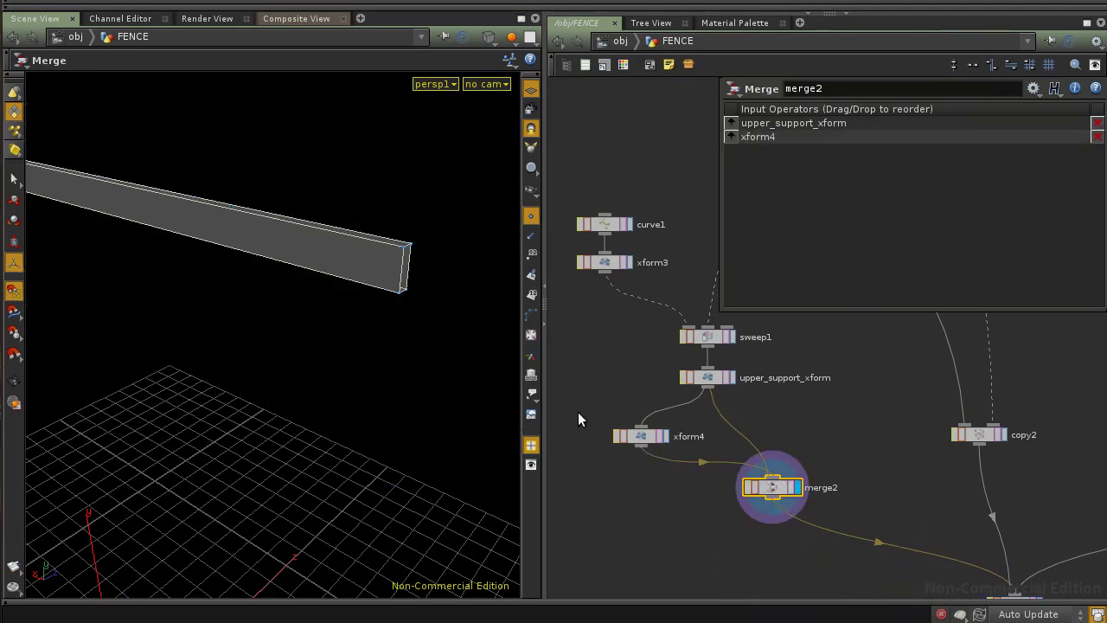
Step: Display merge1 and lower xform4's rail by hand to a Y translation of about -3.94
{"action": "middle_click_drag", "start_coordinate": [878, 517], "coordinate": [806, 412]}
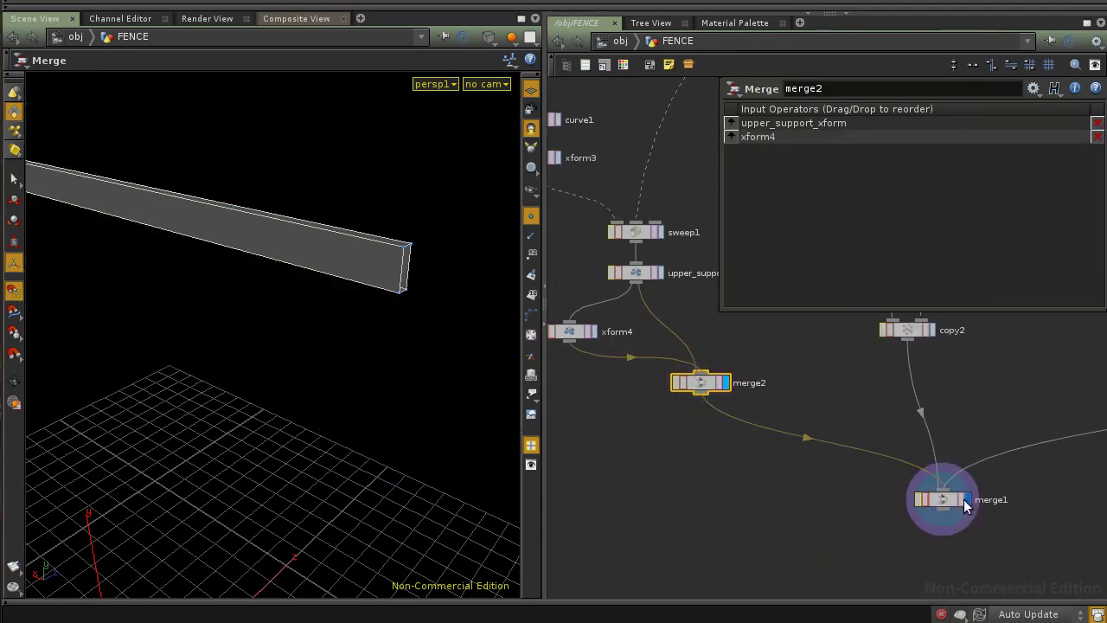
{"action": "left_click", "coordinate": [967, 502]}
{"action": "left_click", "coordinate": [577, 333]}
{"action": "middle_click_drag", "start_coordinate": [584, 384], "coordinate": [653, 420]}
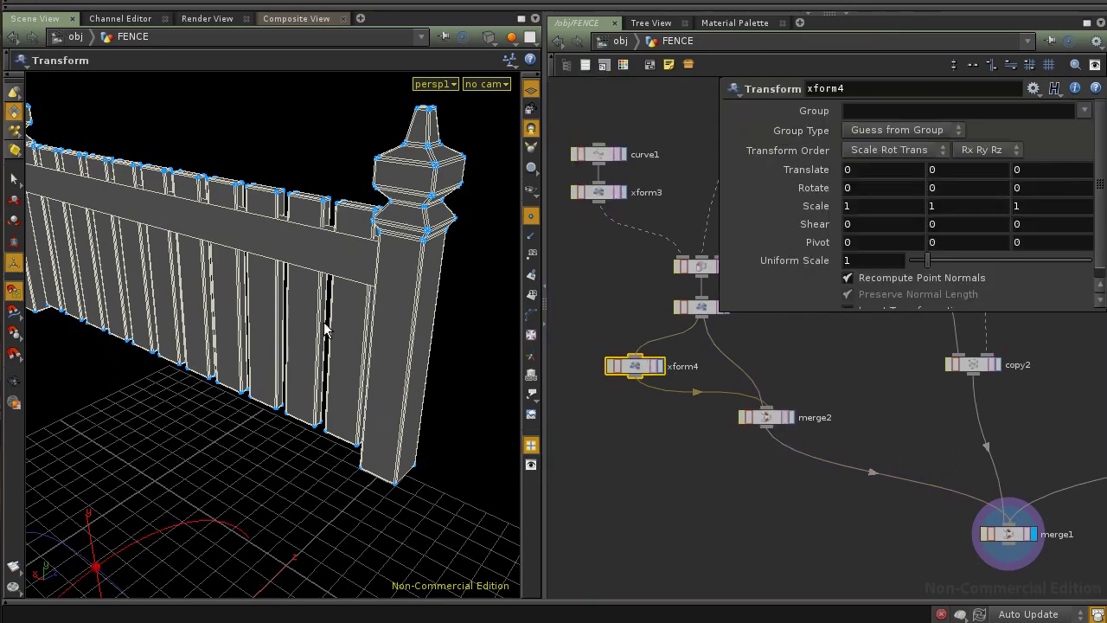
{"action": "left_click_drag", "start_coordinate": [455, 362], "coordinate": [200, 545]}
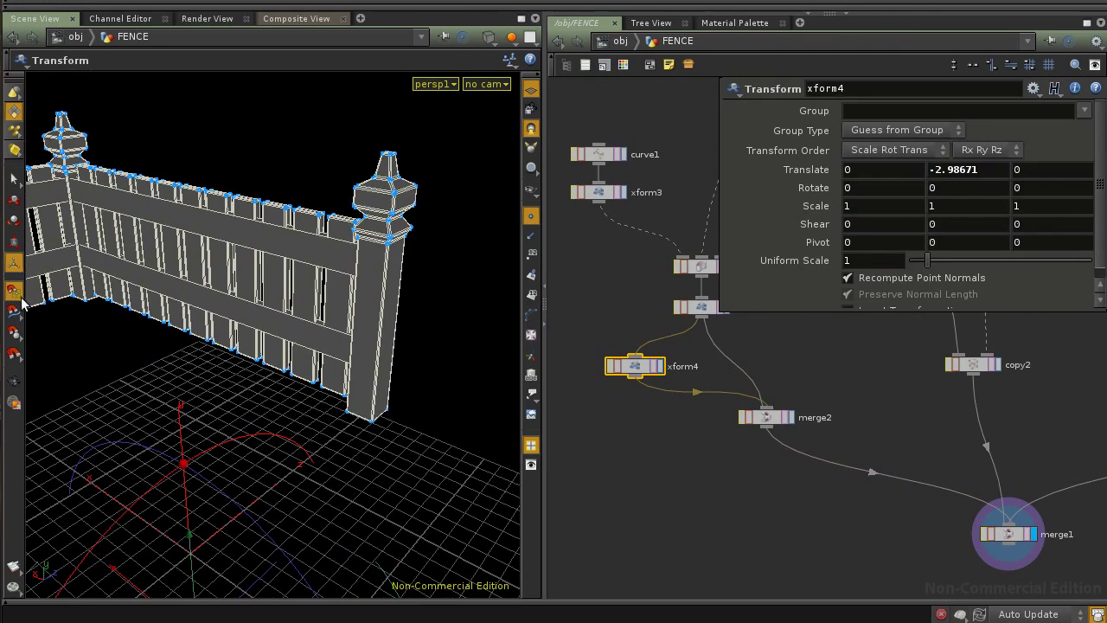
{"action": "left_click_drag", "start_coordinate": [86, 341], "coordinate": [217, 420]}
{"action": "left_click_drag", "start_coordinate": [207, 468], "coordinate": [211, 499]}
{"action": "left_click_drag", "start_coordinate": [314, 385], "coordinate": [262, 372]}
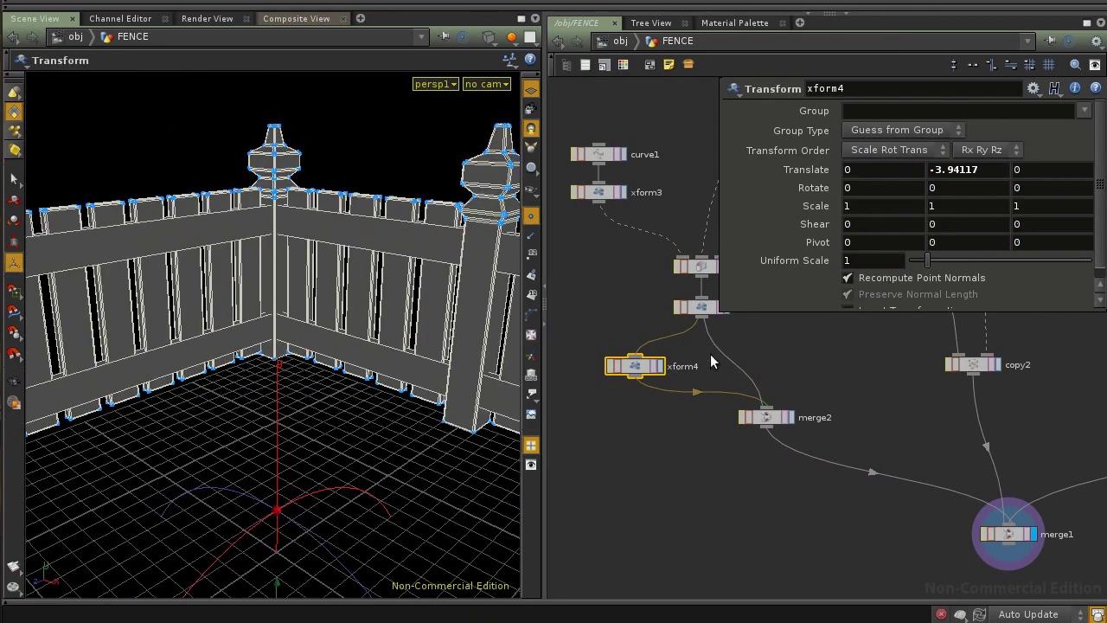
Step: Rename xform4 as bottom_support_xform
{"action": "scroll", "coordinate": [694, 363], "scroll_direction": "up", "scroll_amount": 4}
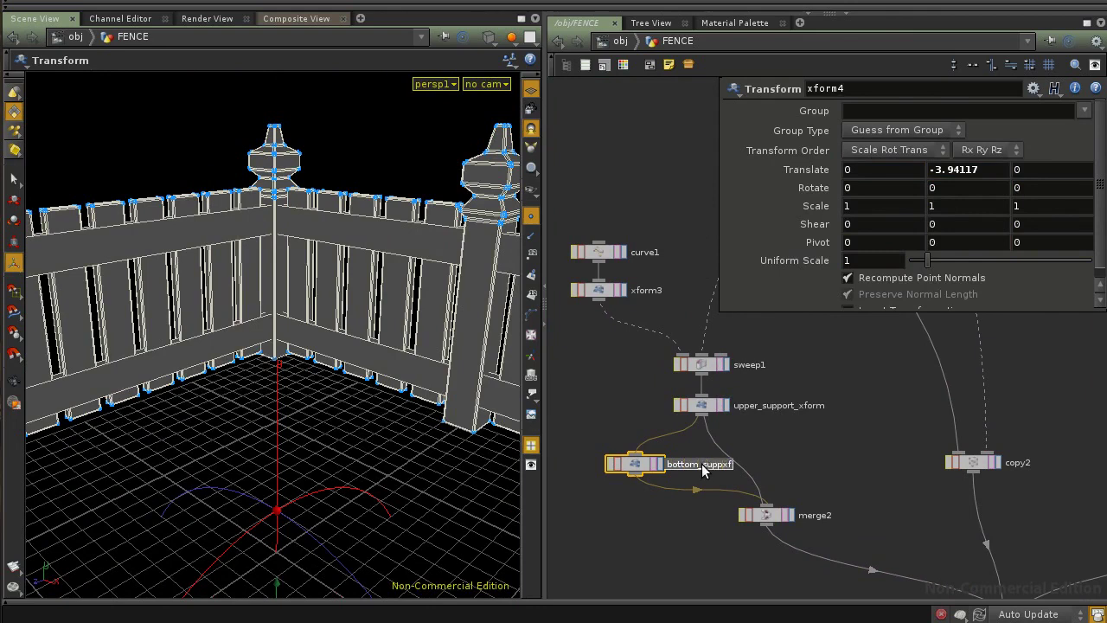
{"action": "type", "text": "ort_xfo"}
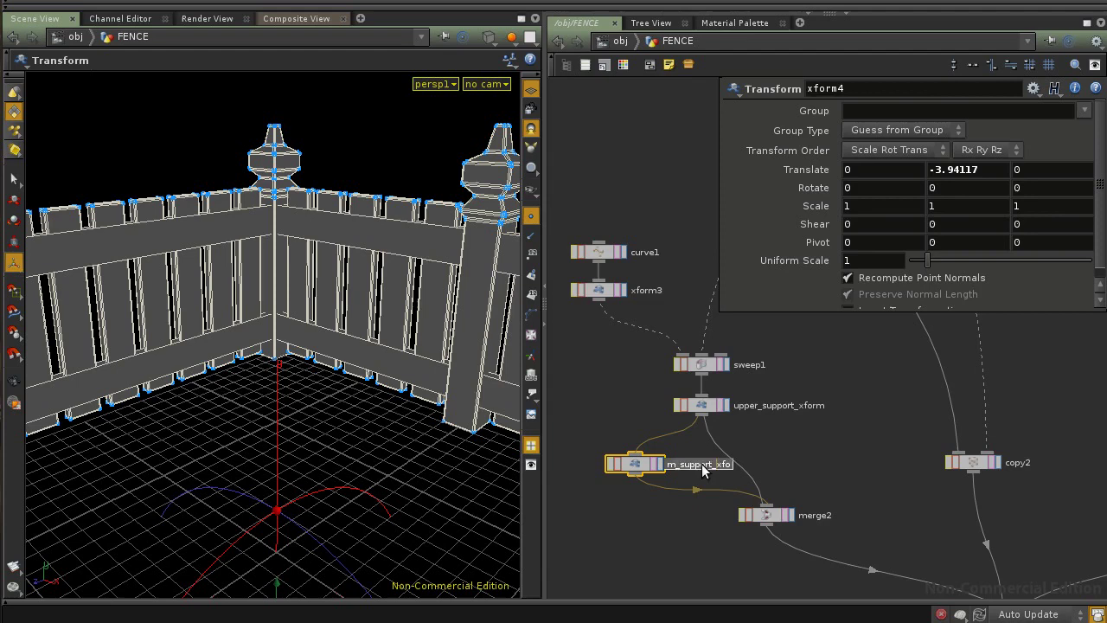
{"action": "type", "text": "rm"}
{"action": "key", "text": "Return"}
{"action": "middle_click_drag", "start_coordinate": [820, 464], "coordinate": [789, 446]}
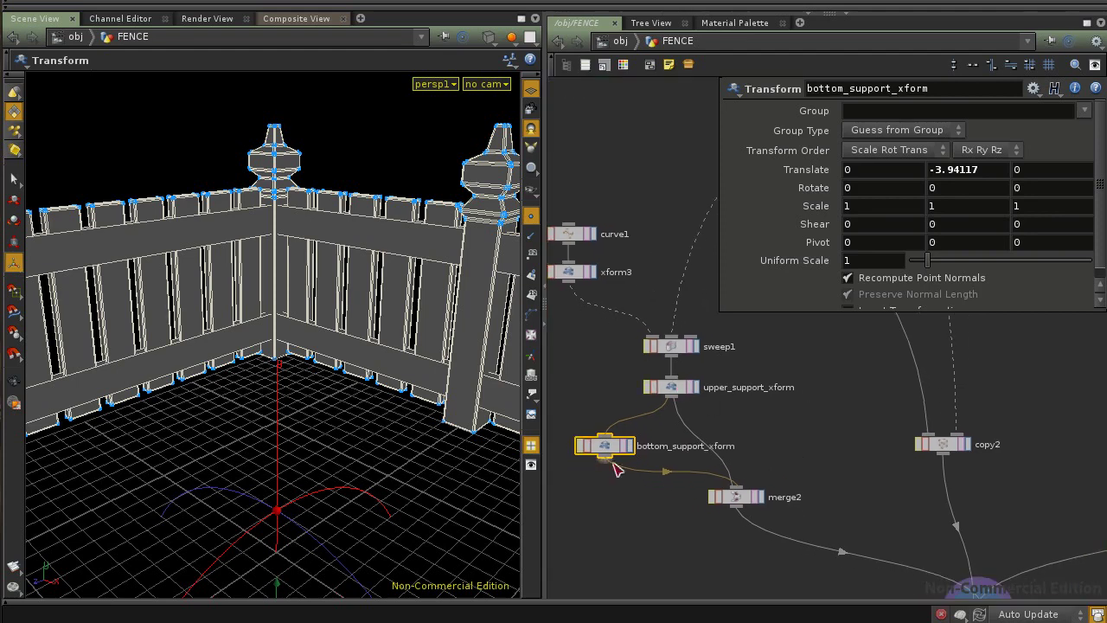
Step: Examine the fence with both support rails from several angles in the perspective view
{"action": "right_click_drag", "start_coordinate": [410, 396], "coordinate": [393, 420], "text": "alt"}
{"action": "left_click_drag", "start_coordinate": [392, 420], "coordinate": [240, 434], "text": "alt"}
{"action": "middle_click_drag", "start_coordinate": [266, 428], "coordinate": [371, 438], "text": "alt"}
{"action": "right_click_drag", "start_coordinate": [371, 438], "coordinate": [333, 423], "text": "alt"}
{"action": "middle_click_drag", "start_coordinate": [332, 423], "coordinate": [430, 381], "text": "alt"}
{"action": "right_click_drag", "start_coordinate": [429, 380], "coordinate": [366, 393], "text": "alt"}
{"action": "left_click_drag", "start_coordinate": [366, 394], "coordinate": [240, 371]}
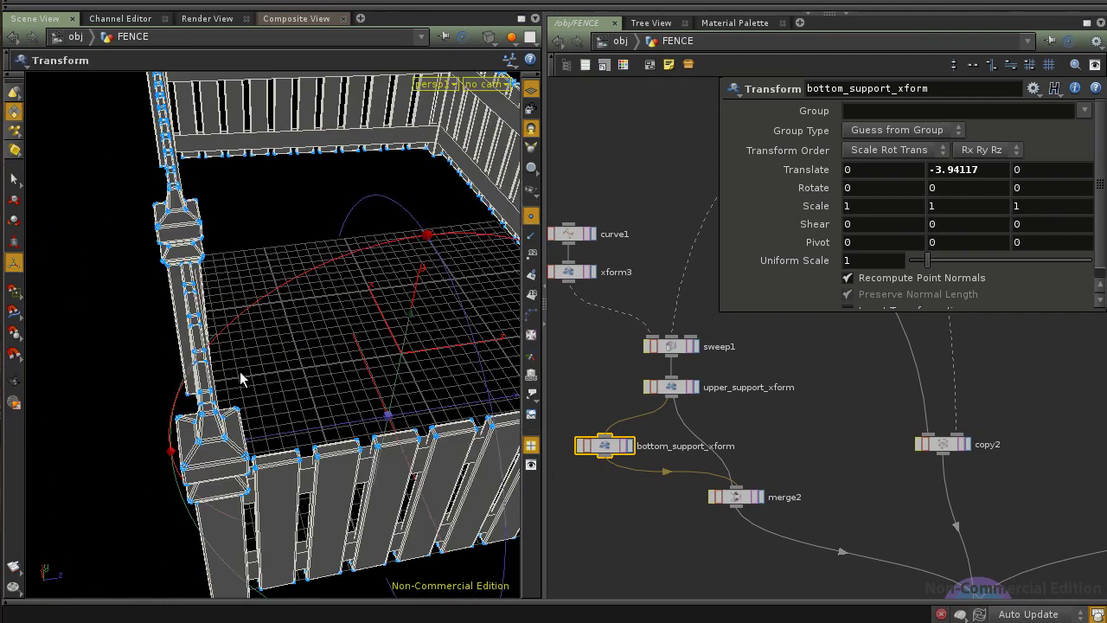
Step: Show a fence corner in the top view with point markers hidden, and check how the rails overlap the boards
{"action": "key", "text": "space+2"}
{"action": "middle_click_drag", "start_coordinate": [220, 351], "coordinate": [510, 491]}
{"action": "right_click_drag", "start_coordinate": [510, 491], "coordinate": [370, 425]}
{"action": "middle_click_drag", "start_coordinate": [370, 425], "coordinate": [82, 285]}
{"action": "right_click_drag", "start_coordinate": [82, 286], "coordinate": [461, 221]}
{"action": "middle_click_drag", "start_coordinate": [462, 222], "coordinate": [481, 305]}
{"action": "left_click", "coordinate": [531, 216]}
{"action": "middle_click_drag", "start_coordinate": [378, 205], "coordinate": [454, 346]}
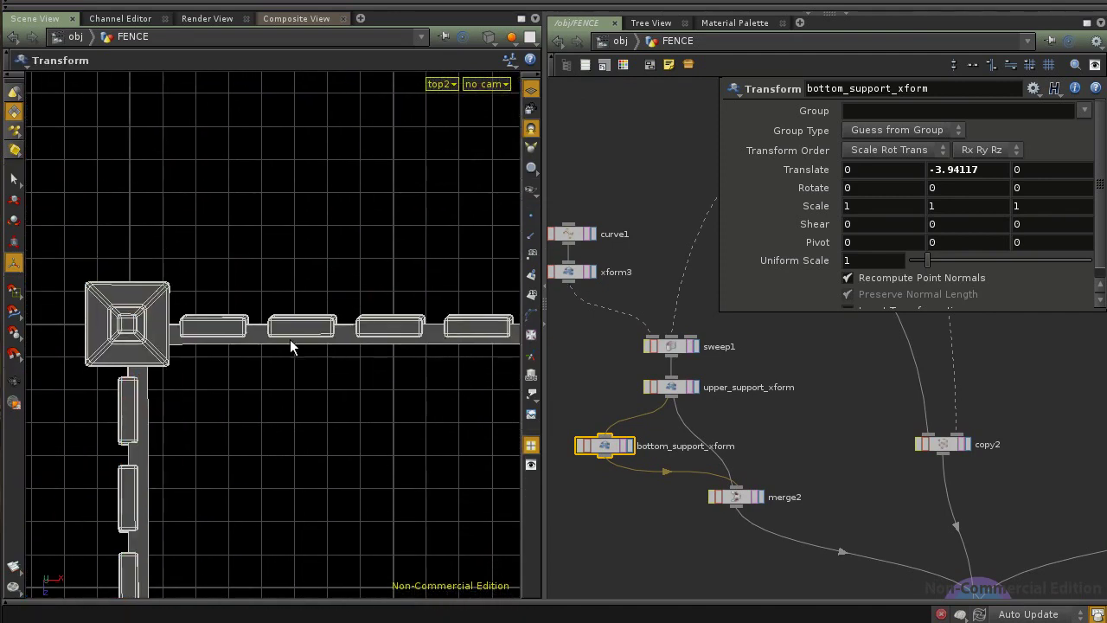
{"action": "middle_click_drag", "start_coordinate": [229, 345], "coordinate": [252, 378]}
{"action": "right_click_drag", "start_coordinate": [253, 378], "coordinate": [355, 403]}
{"action": "right_click_drag", "start_coordinate": [289, 395], "coordinate": [245, 401]}
{"action": "middle_click_drag", "start_coordinate": [245, 402], "coordinate": [275, 326]}
Step: Set the X translation of the board transform xform1 to -0.3
{"action": "middle_click_drag", "start_coordinate": [791, 417], "coordinate": [786, 541]}
{"action": "middle_click_drag", "start_coordinate": [733, 397], "coordinate": [701, 542]}
{"action": "left_click", "coordinate": [691, 403]}
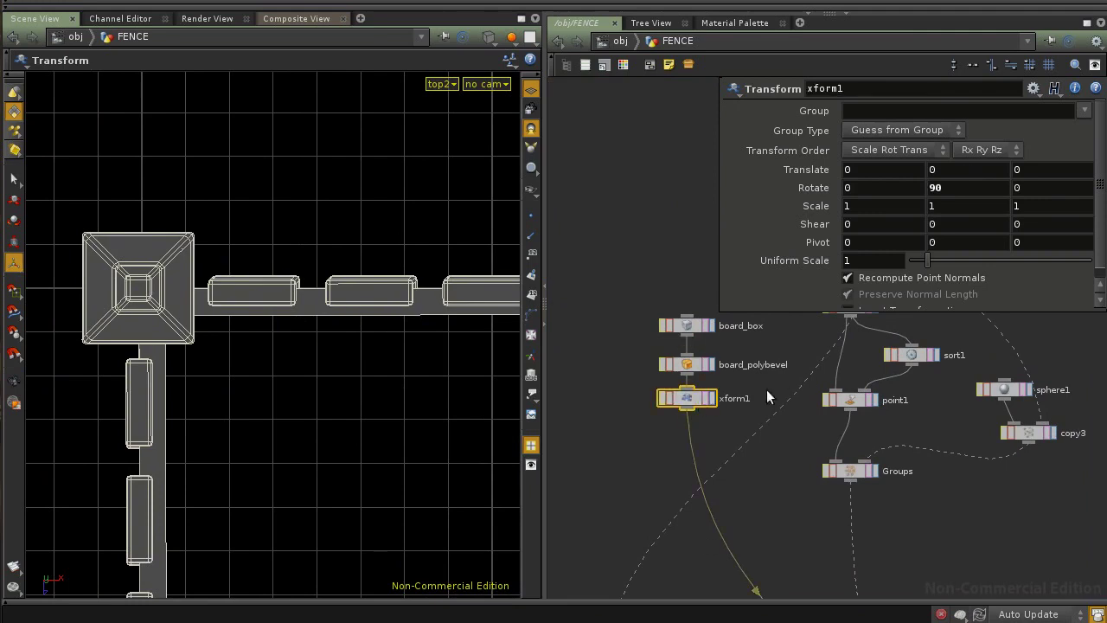
{"action": "middle_click", "coordinate": [867, 169]}
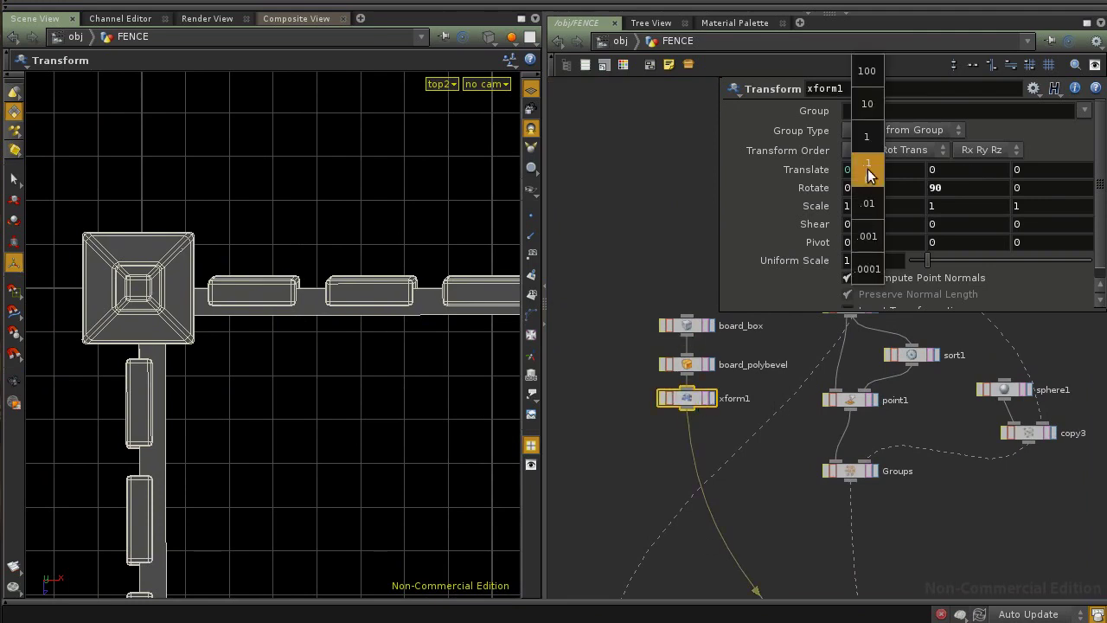
{"action": "middle_click_drag", "start_coordinate": [885, 170], "coordinate": [851, 173]}
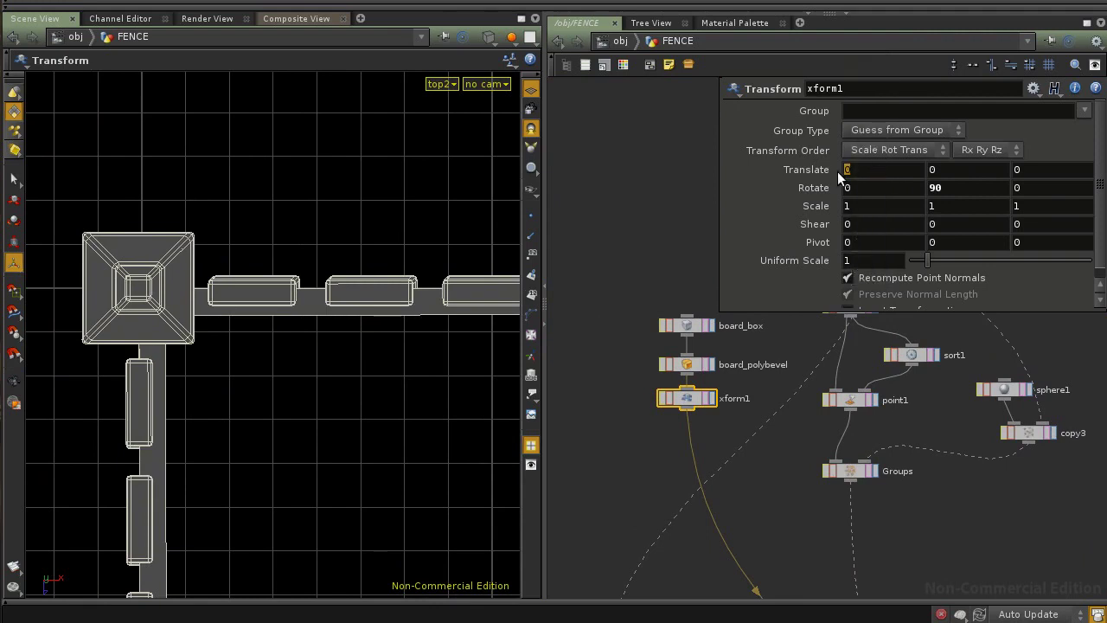
{"action": "type", "text": ".3"}
{"action": "key", "text": "Return"}
{"action": "left_click", "coordinate": [844, 172]}
{"action": "type", "text": "-"}
{"action": "key", "text": "Return"}
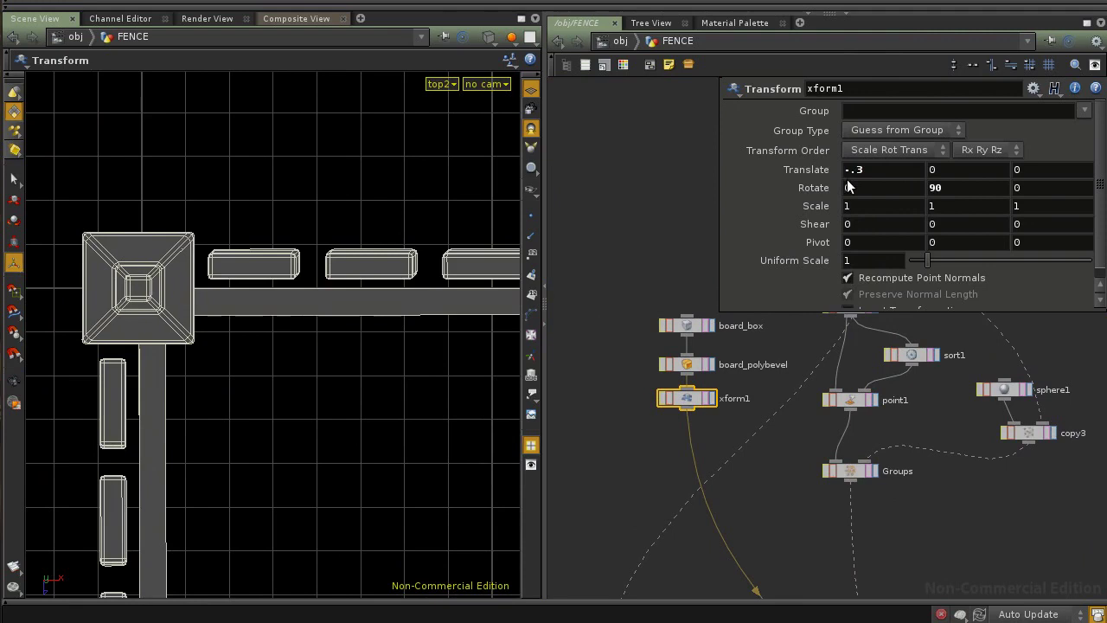
Step: Change xform1's X translation by hand to -0.15 and check the board against the rail up close
{"action": "middle_click_drag", "start_coordinate": [866, 172], "coordinate": [960, 194]}
{"action": "key", "text": "Return"}
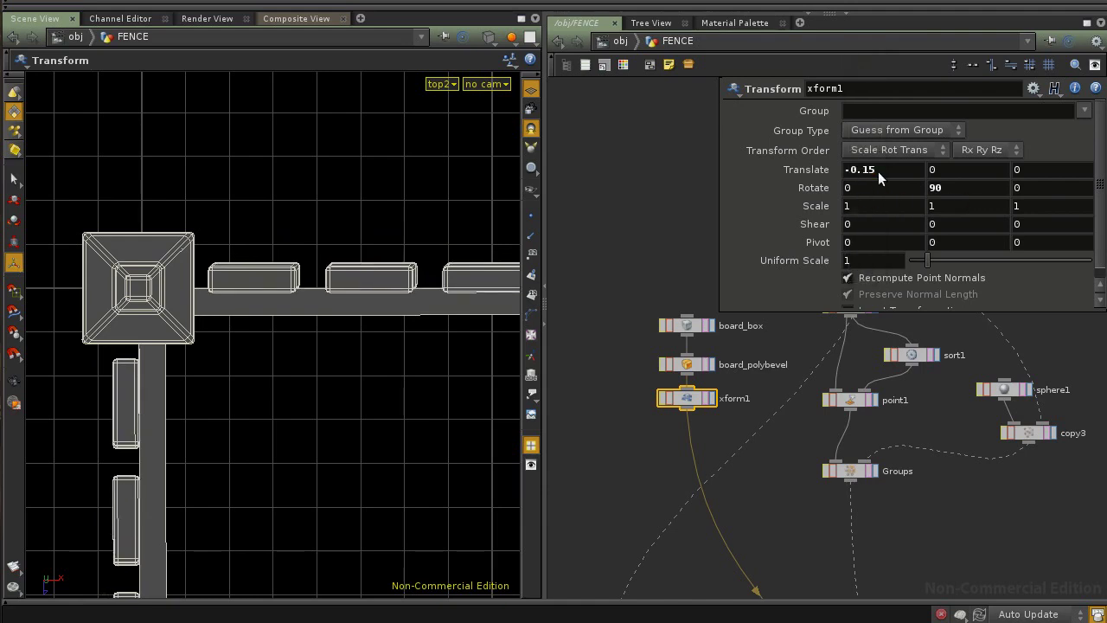
{"action": "key", "text": "Escape"}
{"action": "scroll", "coordinate": [210, 324], "scroll_direction": "up", "scroll_amount": 1}
{"action": "scroll", "coordinate": [210, 324], "scroll_direction": "up", "scroll_amount": 6}
{"action": "key", "text": "Return"}
{"action": "key", "text": "Escape"}
{"action": "middle_click_drag", "start_coordinate": [428, 217], "coordinate": [383, 269]}
{"action": "middle_click_drag", "start_coordinate": [293, 223], "coordinate": [433, 276]}
{"action": "key", "text": "Return"}
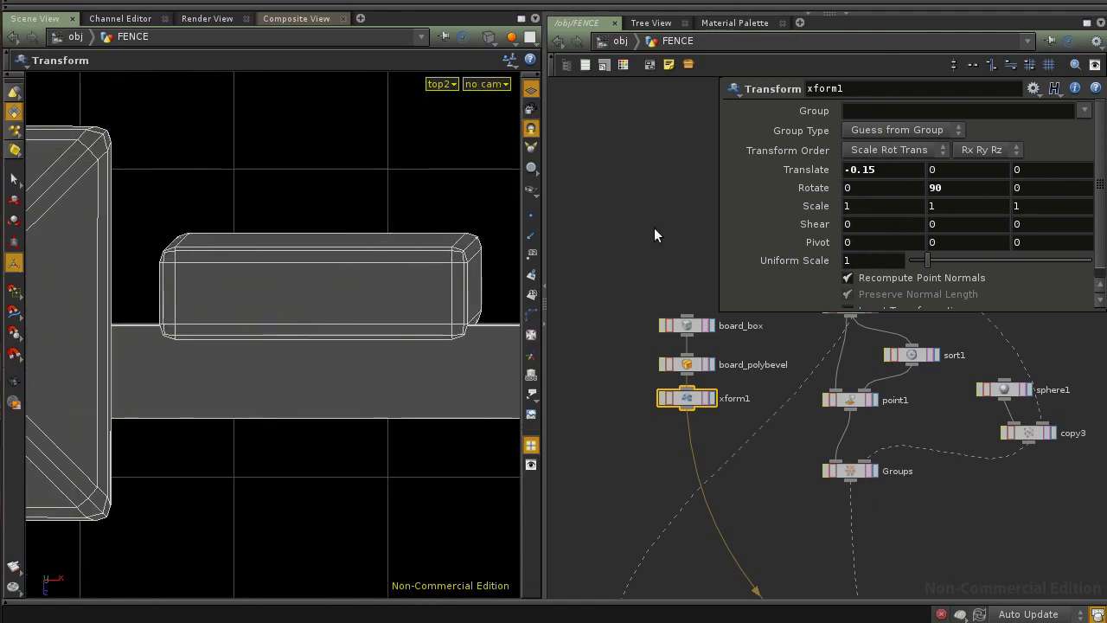
Step: Reset xform1's X translation and try a value of 0.3 instead
{"action": "mouse_move", "coordinate": [880, 169]}
{"action": "middle_mouse_down"}
{"action": "mouse_move", "coordinate": [911, 169]}
{"action": "mouse_move", "coordinate": [878, 177]}
{"action": "middle_mouse_up"}
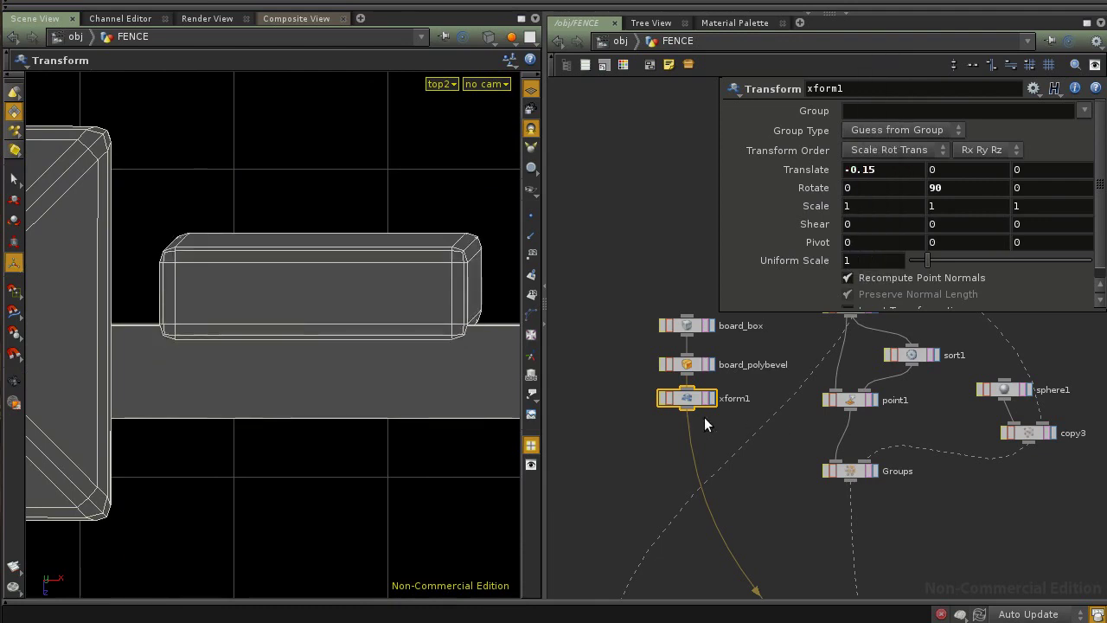
{"action": "middle_click", "coordinate": [893, 173], "text": "ctrl"}
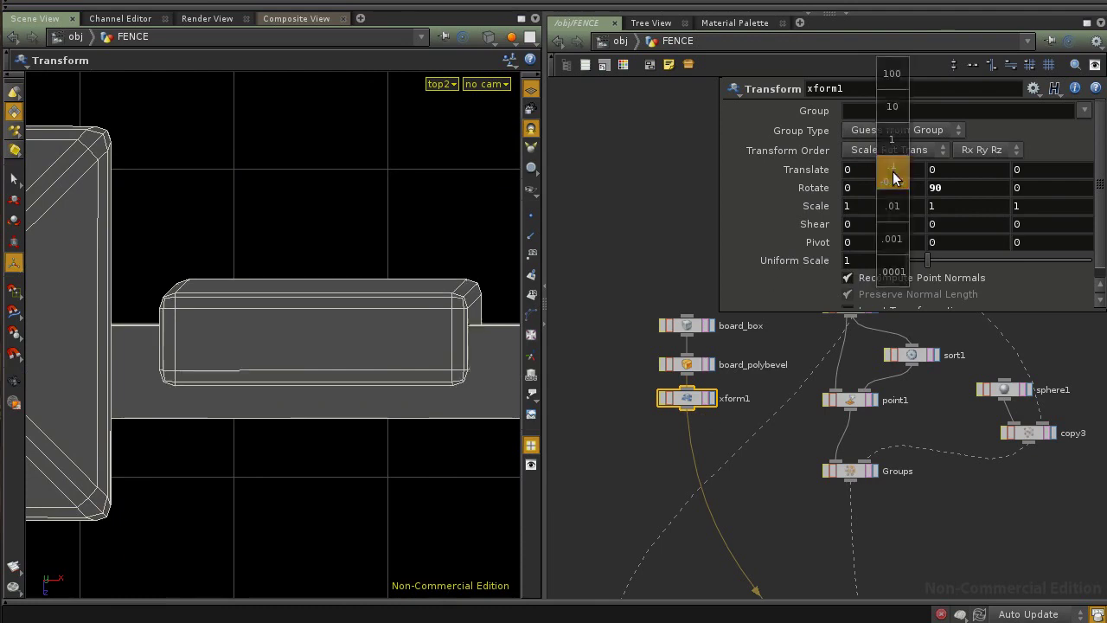
{"action": "left_click_drag", "start_coordinate": [875, 172], "coordinate": [831, 173]}
{"action": "type", "text": "."}
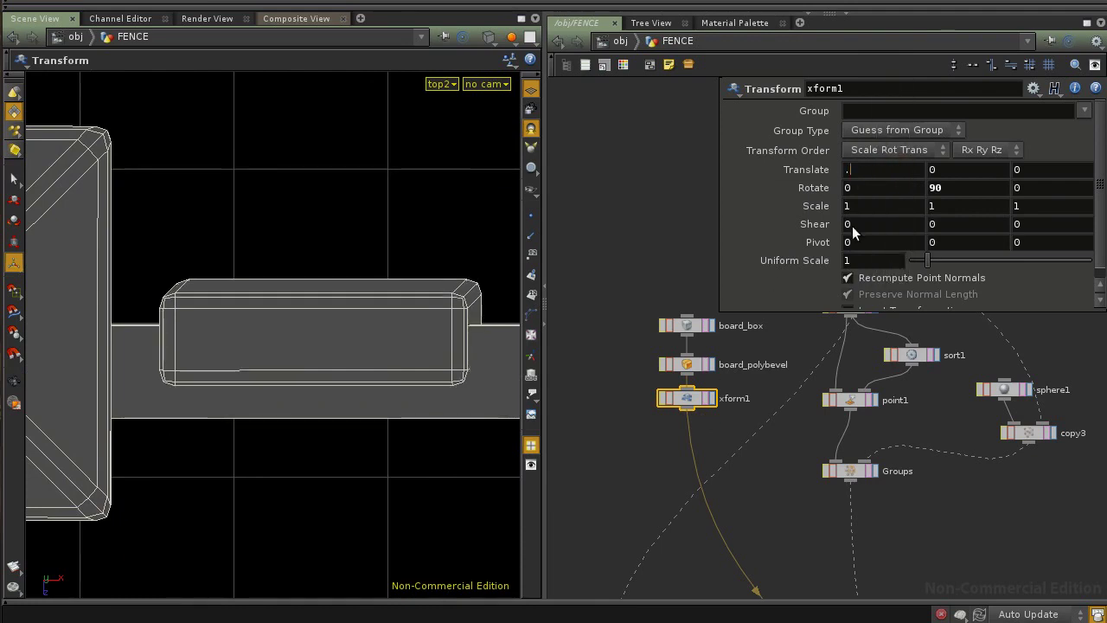
{"action": "type", "text": "3"}
{"action": "key", "text": "Return"}
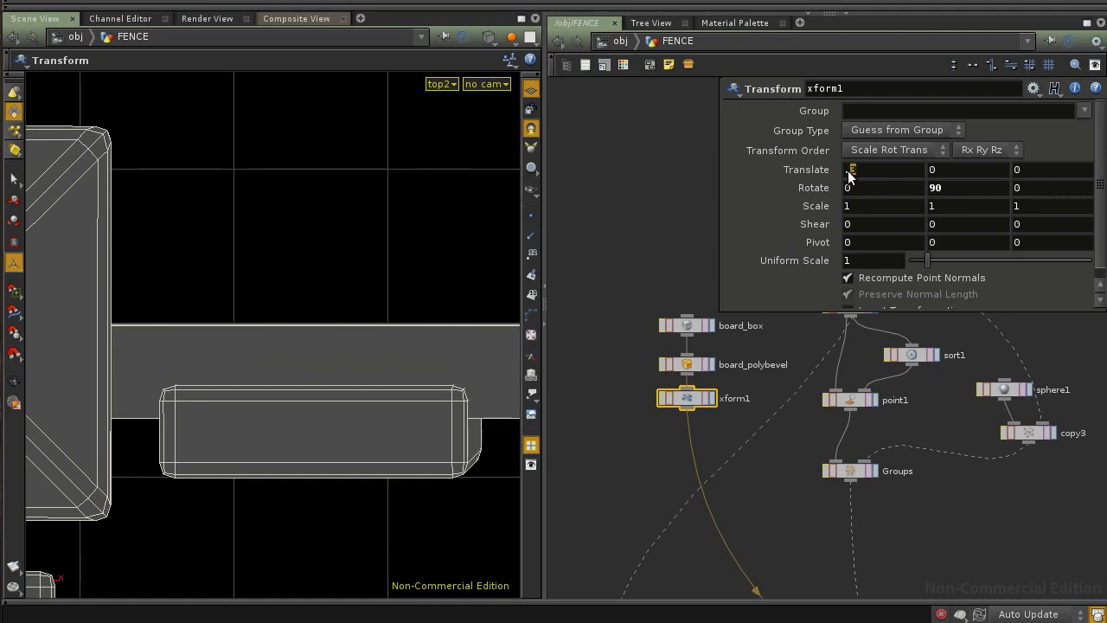
Step: Set xform1's X translation to -0.2 and delete the channel on that parameter, keeping a plain value
{"action": "type", "text": ".2"}
{"action": "key", "text": "Return"}
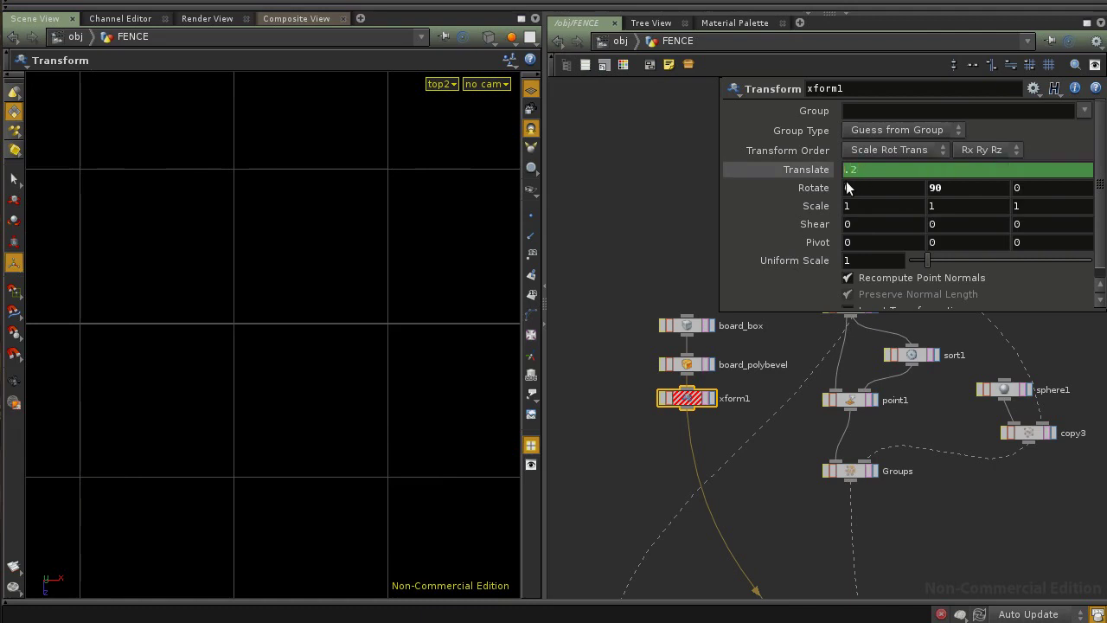
{"action": "key", "text": "BackSpace"}
{"action": "key", "text": "Return"}
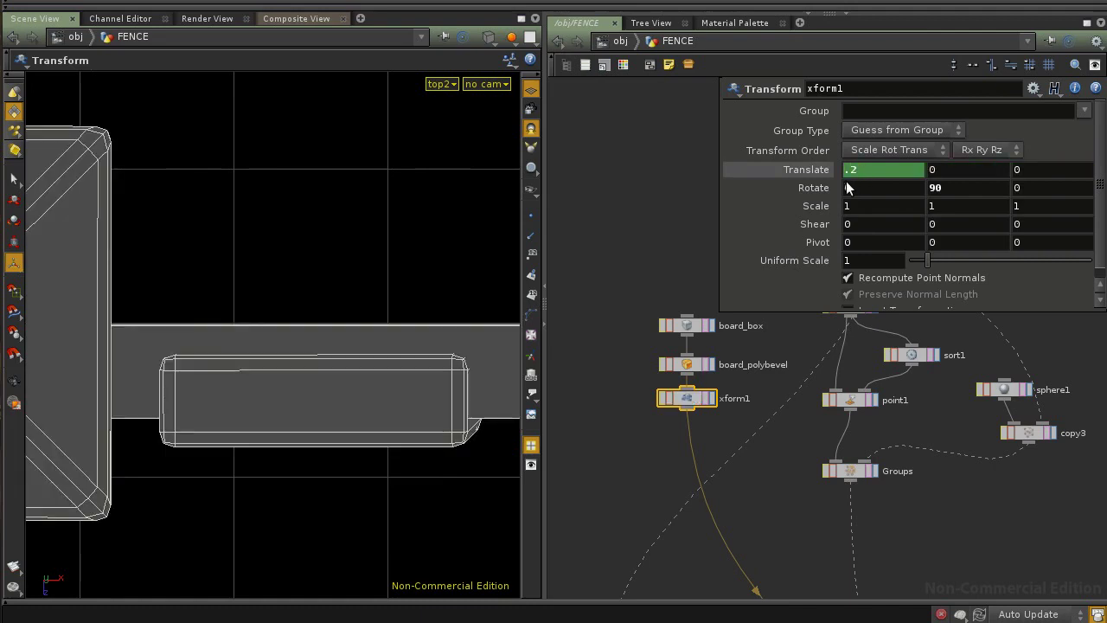
{"action": "type", "text": "-"}
{"action": "key", "text": "Return"}
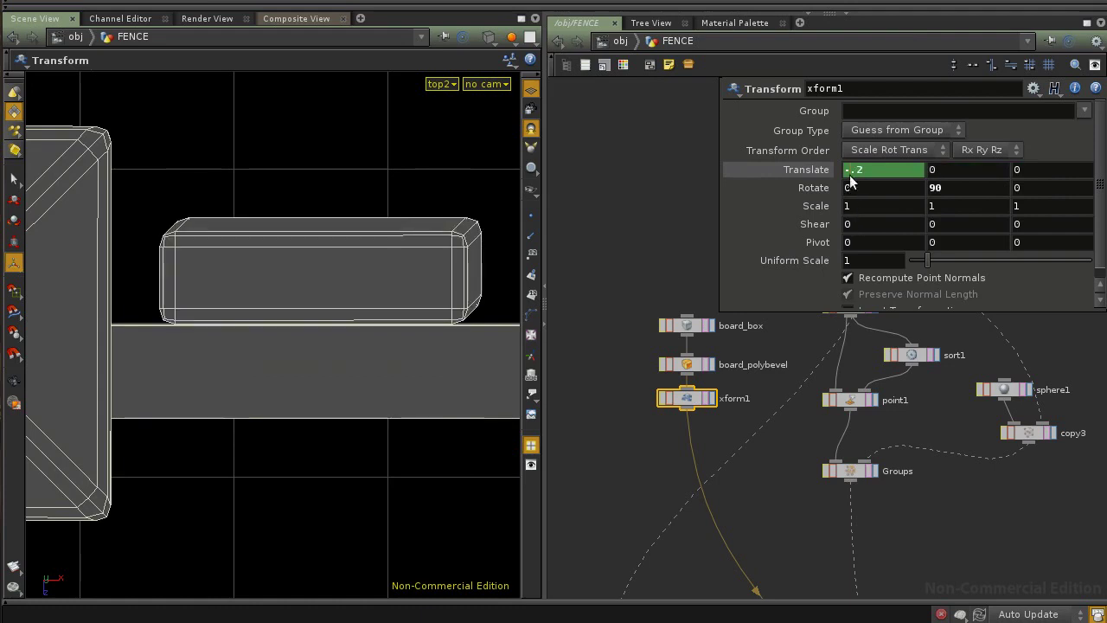
{"action": "right_click", "coordinate": [851, 173]}
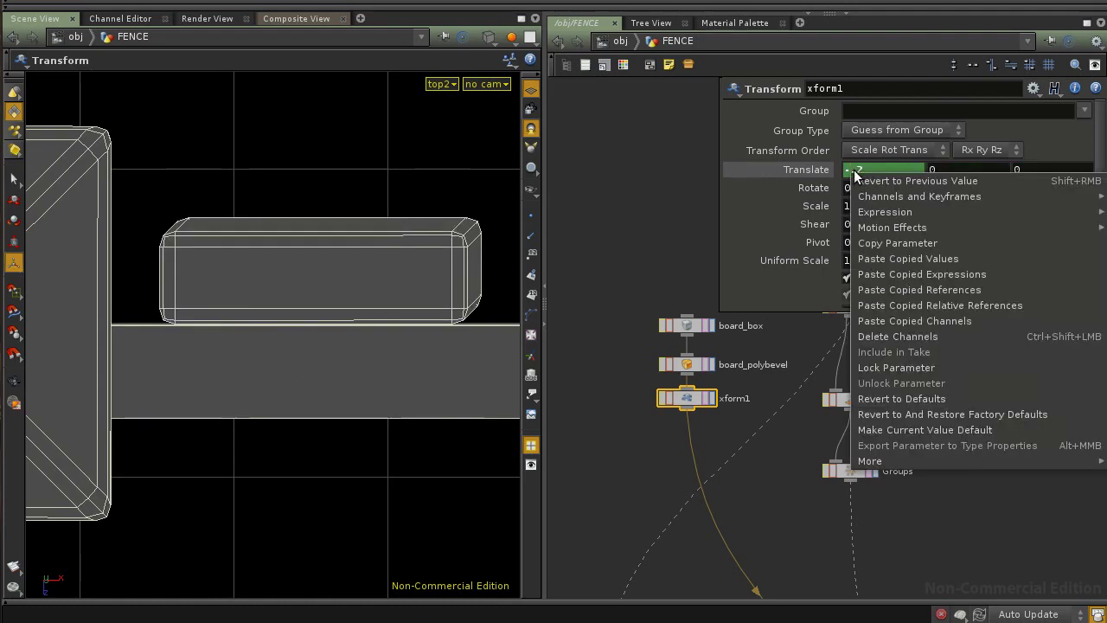
{"action": "left_click", "coordinate": [891, 332]}
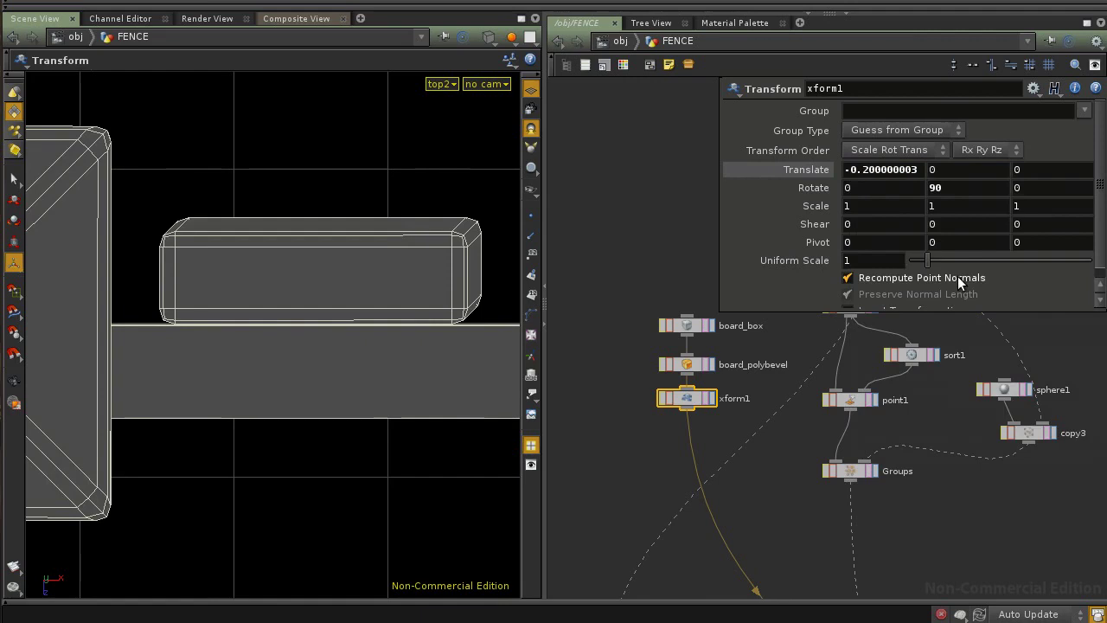
Step: Examine the shifted boards against the support rails, first around the corner post from above and then in the perspective view
{"action": "right_click_drag", "start_coordinate": [398, 304], "coordinate": [289, 357], "text": "alt"}
{"action": "middle_click_drag", "start_coordinate": [370, 412], "coordinate": [241, 159], "text": "alt"}
{"action": "right_click_drag", "start_coordinate": [242, 159], "coordinate": [302, 366], "text": "alt"}
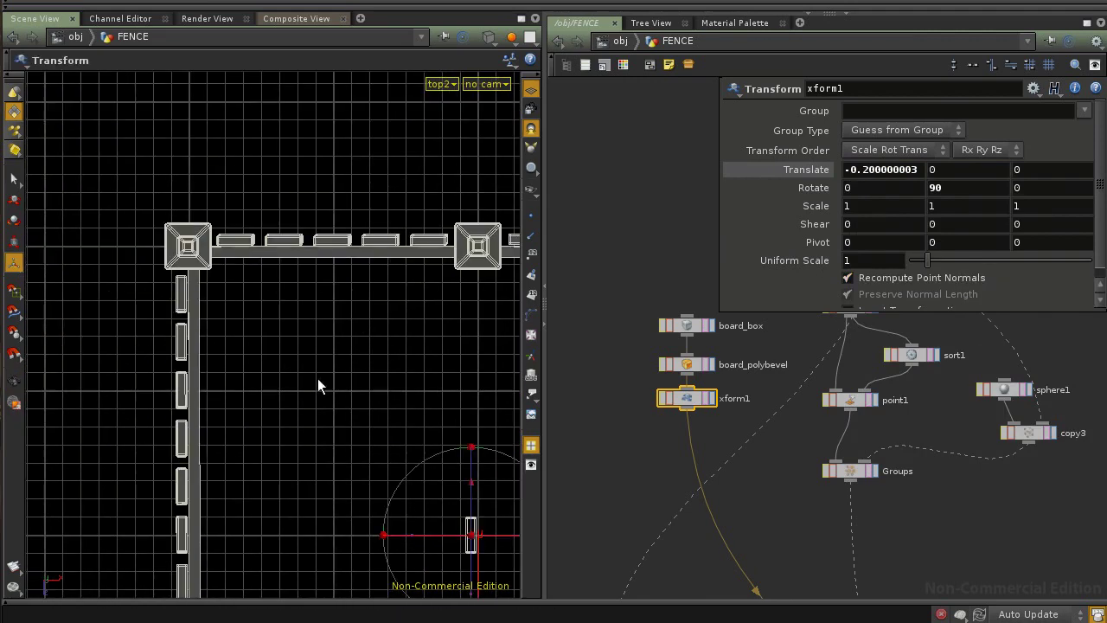
{"action": "key", "text": "space+1"}
{"action": "left_click_drag", "start_coordinate": [173, 438], "coordinate": [236, 395], "text": "alt"}
{"action": "left_click_drag", "start_coordinate": [146, 329], "coordinate": [370, 415], "text": "alt"}
{"action": "right_click_drag", "start_coordinate": [370, 415], "coordinate": [146, 432], "text": "alt"}
{"action": "left_click_drag", "start_coordinate": [146, 433], "coordinate": [235, 301], "text": "alt"}
{"action": "key", "text": "space"}
{"action": "key", "text": "space"}
{"action": "key", "text": "space"}
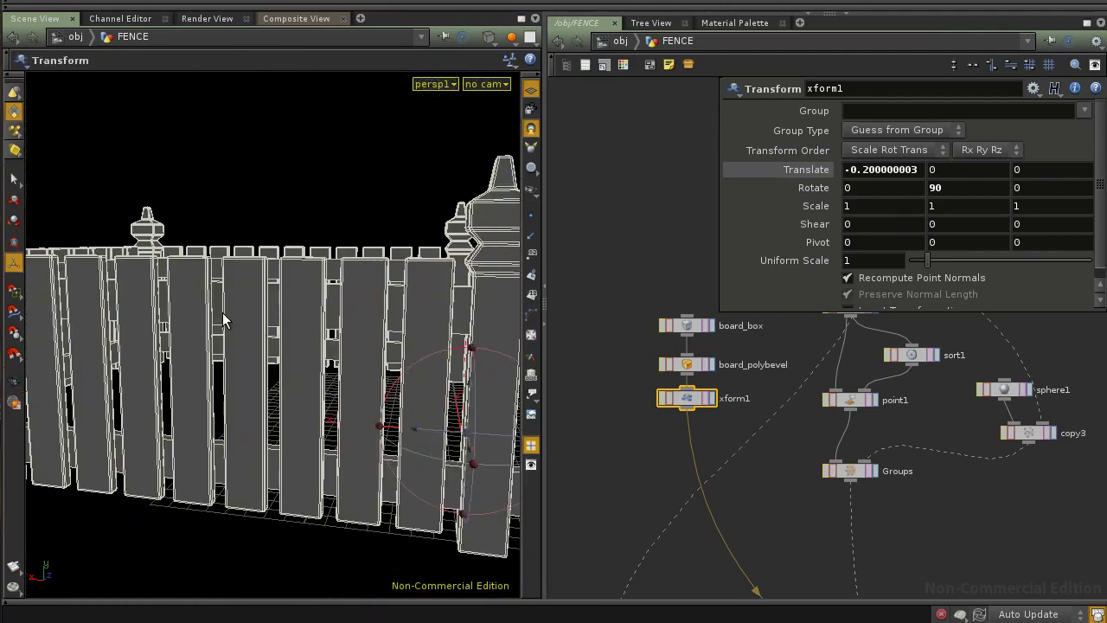
Step: Check in the top view how the boards line up with the rail between the corner posts
{"action": "key", "text": "space+2"}
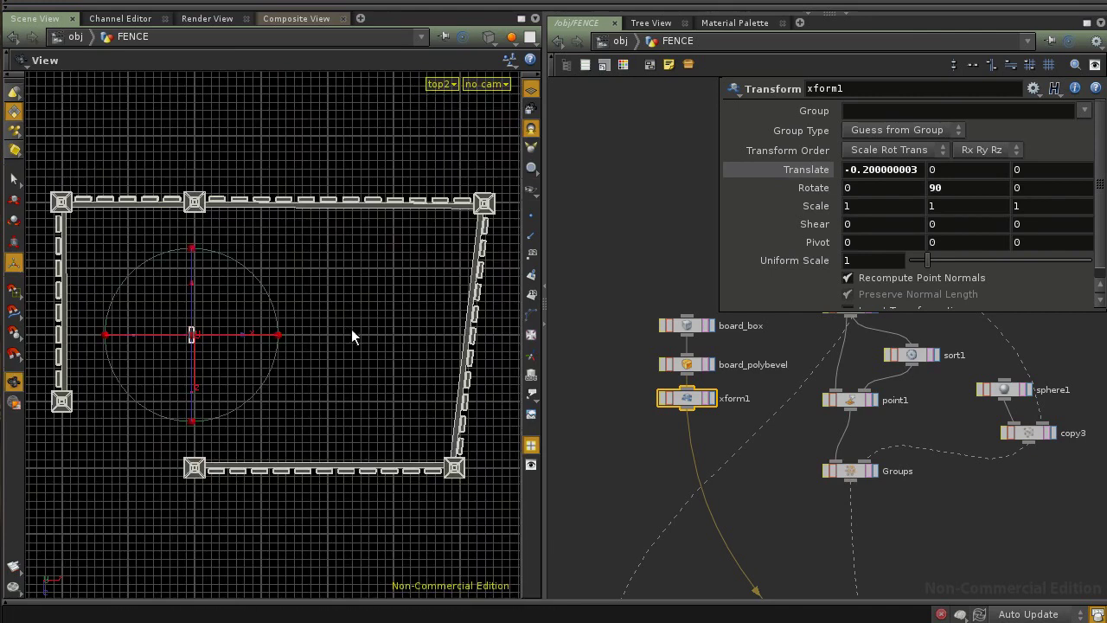
{"action": "middle_click_drag", "start_coordinate": [162, 259], "coordinate": [365, 432]}
{"action": "right_click_drag", "start_coordinate": [365, 432], "coordinate": [581, 435]}
{"action": "middle_click_drag", "start_coordinate": [344, 502], "coordinate": [284, 216]}
{"action": "middle_click_drag", "start_coordinate": [290, 322], "coordinate": [285, 291]}
{"action": "right_click_drag", "start_coordinate": [285, 291], "coordinate": [190, 310]}
{"action": "middle_click_drag", "start_coordinate": [423, 337], "coordinate": [107, 312]}
Step: Select base_curve and display it instead of the merged fence
{"action": "middle_click_drag", "start_coordinate": [884, 365], "coordinate": [734, 595]}
{"action": "left_click", "coordinate": [750, 410]}
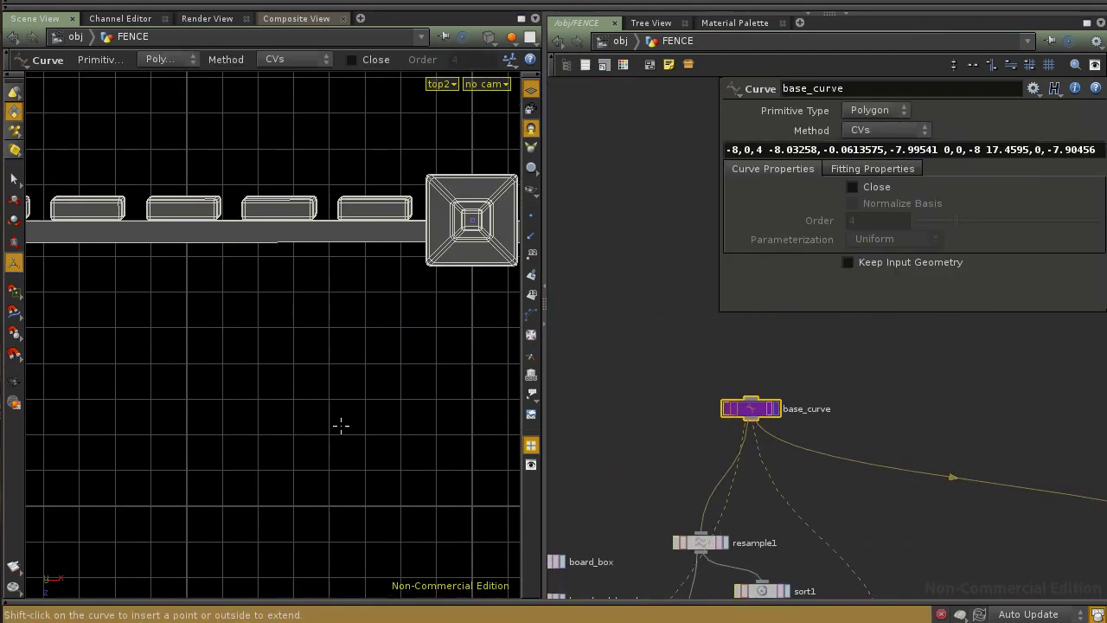
{"action": "key", "text": "space+1"}
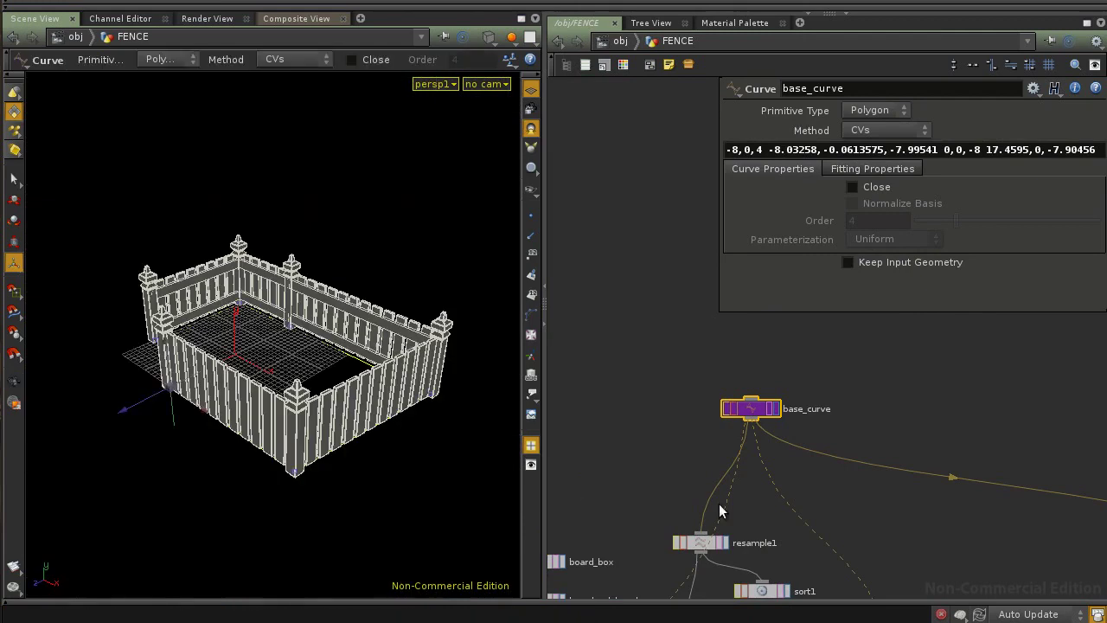
{"action": "left_click", "coordinate": [776, 414]}
Step: Turn on grid snapping and, in the right view, snap base_curve's off-level corner point to Y 0, Z -8
{"action": "key", "text": "space+2"}
{"action": "key", "text": "space+3"}
{"action": "middle_click_drag", "start_coordinate": [326, 388], "coordinate": [231, 456]}
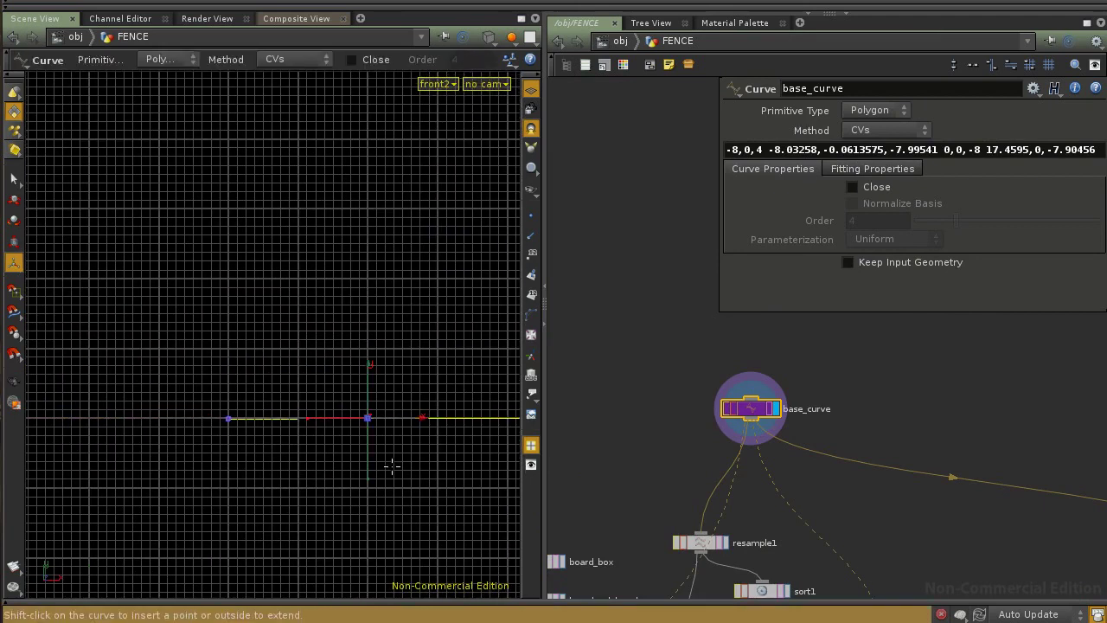
{"action": "key", "text": "space+4"}
{"action": "middle_click_drag", "start_coordinate": [317, 406], "coordinate": [263, 466]}
{"action": "right_click_drag", "start_coordinate": [263, 466], "coordinate": [489, 467]}
{"action": "middle_click_drag", "start_coordinate": [488, 467], "coordinate": [276, 377]}
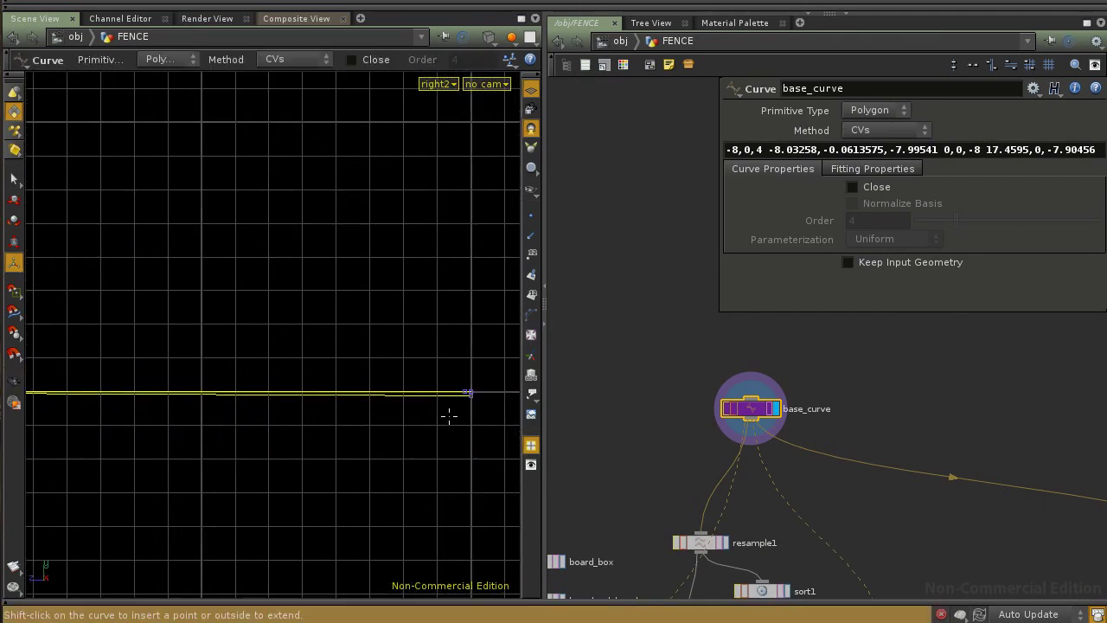
{"action": "middle_click_drag", "start_coordinate": [469, 394], "coordinate": [321, 459]}
{"action": "right_click_drag", "start_coordinate": [321, 460], "coordinate": [428, 490]}
{"action": "left_click_drag", "start_coordinate": [379, 500], "coordinate": [379, 510]}
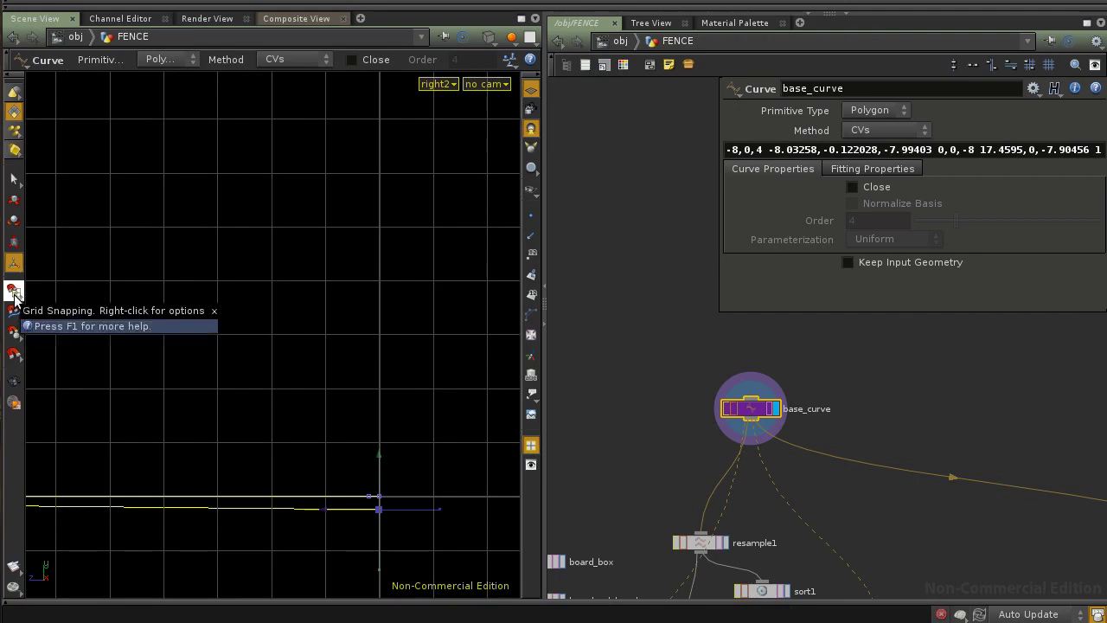
{"action": "left_click", "coordinate": [13, 290]}
{"action": "left_click_drag", "start_coordinate": [379, 508], "coordinate": [377, 508]}
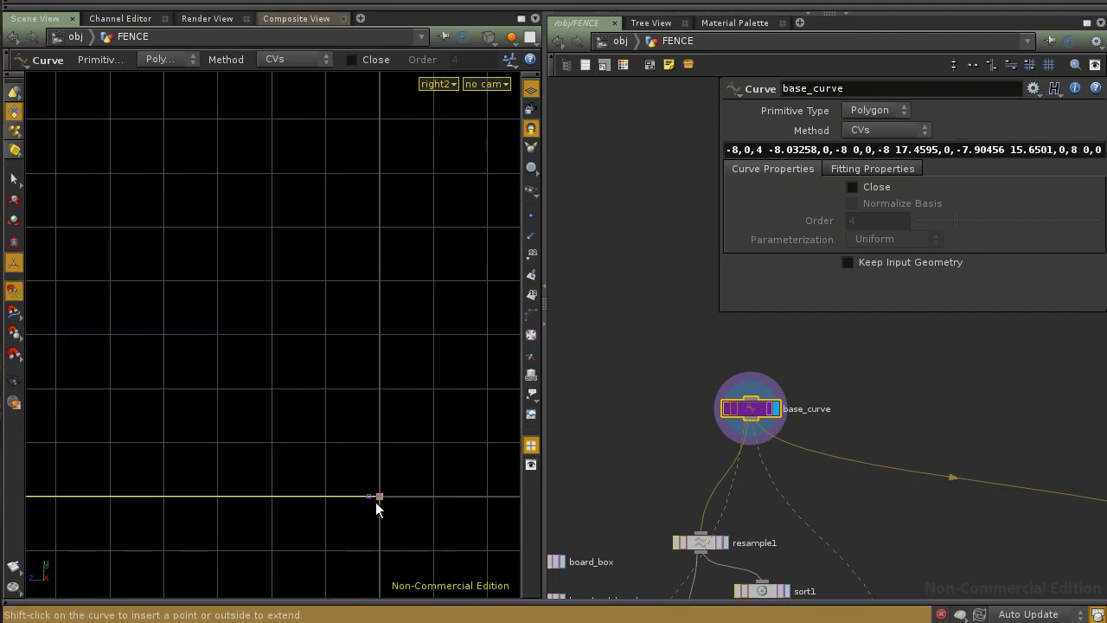
Step: Display the complete fence again from merge1
{"action": "middle_click_drag", "start_coordinate": [263, 496], "coordinate": [461, 504], "text": "alt"}
{"action": "right_click_drag", "start_coordinate": [460, 505], "coordinate": [280, 511], "text": "alt"}
{"action": "middle_click_drag", "start_coordinate": [269, 449], "coordinate": [473, 449], "text": "alt"}
{"action": "middle_click_drag", "start_coordinate": [698, 438], "coordinate": [779, 206], "text": "alt"}
{"action": "middle_click_drag", "start_coordinate": [653, 521], "coordinate": [681, 391], "text": "alt"}
{"action": "middle_click_drag", "start_coordinate": [641, 588], "coordinate": [679, 407], "text": "alt"}
{"action": "middle_click_drag", "start_coordinate": [727, 484], "coordinate": [792, 473]}
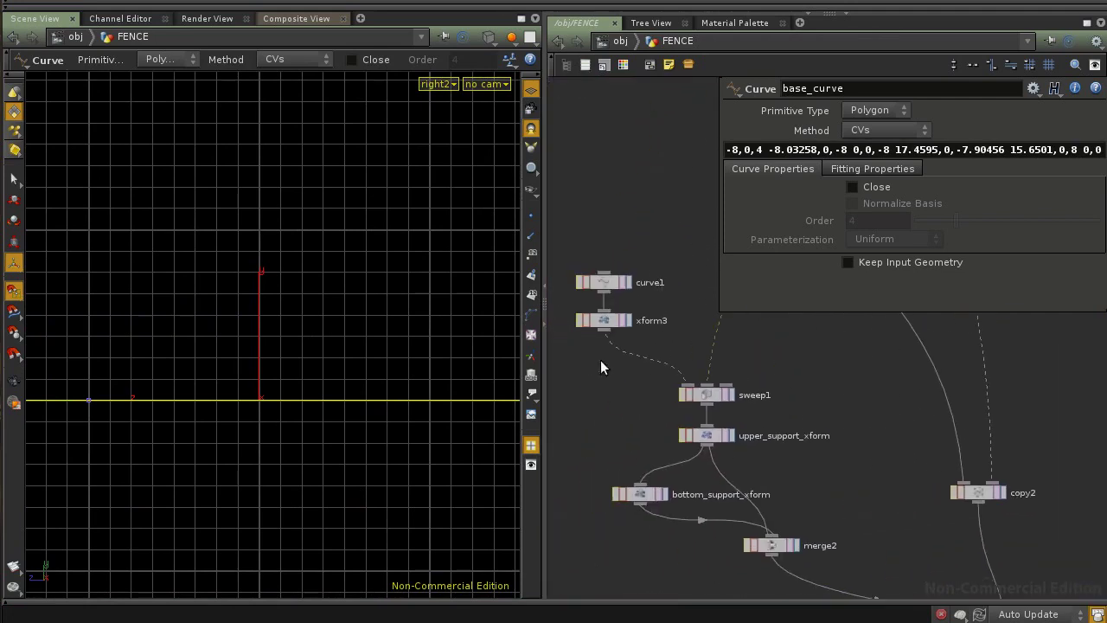
{"action": "middle_click_drag", "start_coordinate": [804, 559], "coordinate": [653, 379]}
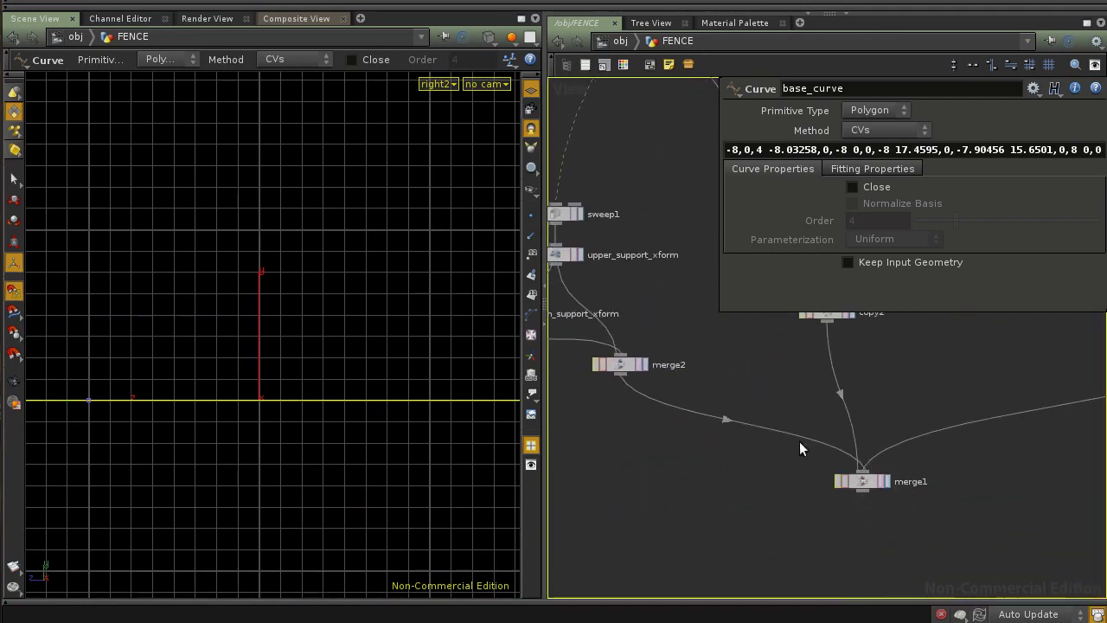
{"action": "left_click", "coordinate": [888, 481]}
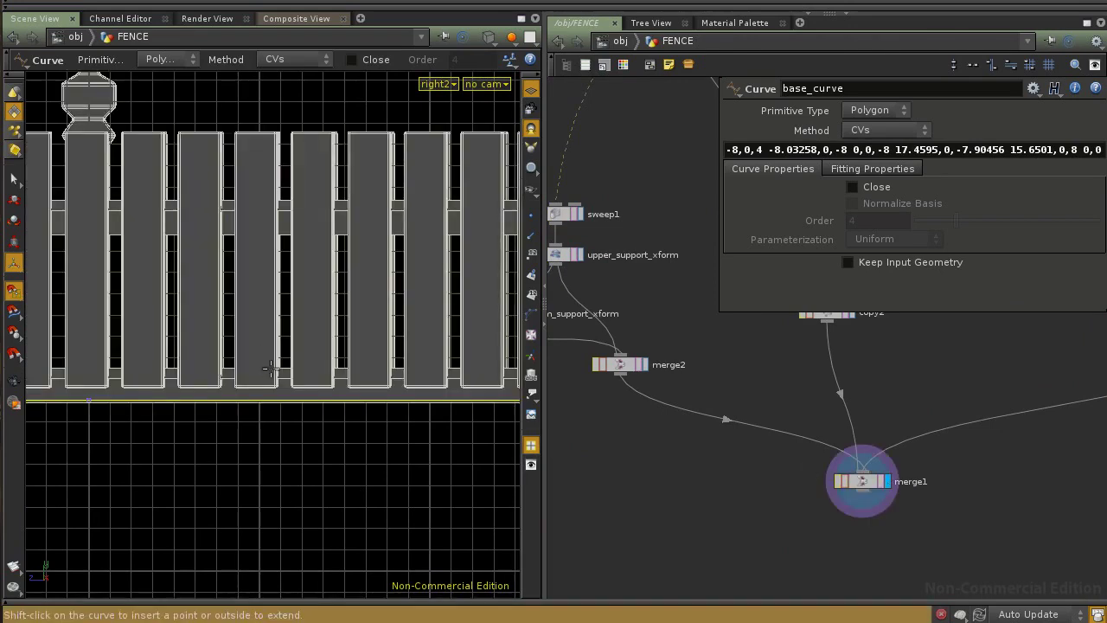
Step: Examine the support rails around the fence corner in the top view and from inside the fence in perspective
{"action": "key", "text": "space+2"}
{"action": "middle_click_drag", "start_coordinate": [323, 352], "coordinate": [538, 461]}
{"action": "right_click_drag", "start_coordinate": [539, 461], "coordinate": [583, 415]}
{"action": "middle_click_drag", "start_coordinate": [273, 349], "coordinate": [202, 439]}
{"action": "right_click_drag", "start_coordinate": [202, 440], "coordinate": [483, 434]}
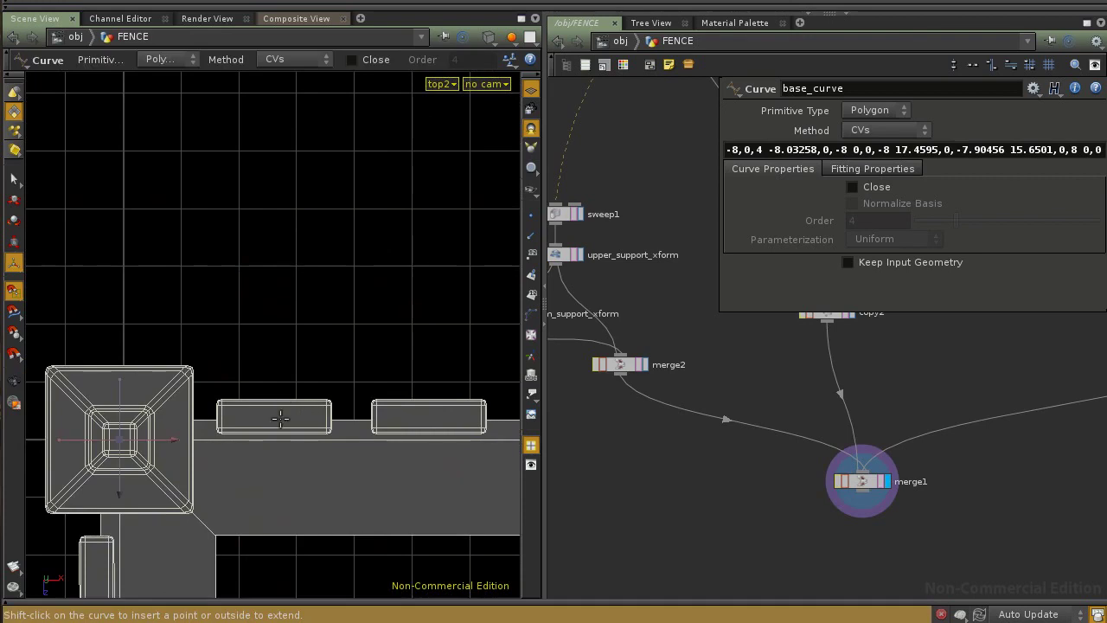
{"action": "middle_click_drag", "start_coordinate": [290, 395], "coordinate": [306, 316]}
{"action": "right_click_drag", "start_coordinate": [381, 415], "coordinate": [349, 420]}
{"action": "middle_click_drag", "start_coordinate": [354, 418], "coordinate": [345, 315]}
{"action": "right_click_drag", "start_coordinate": [344, 315], "coordinate": [286, 337]}
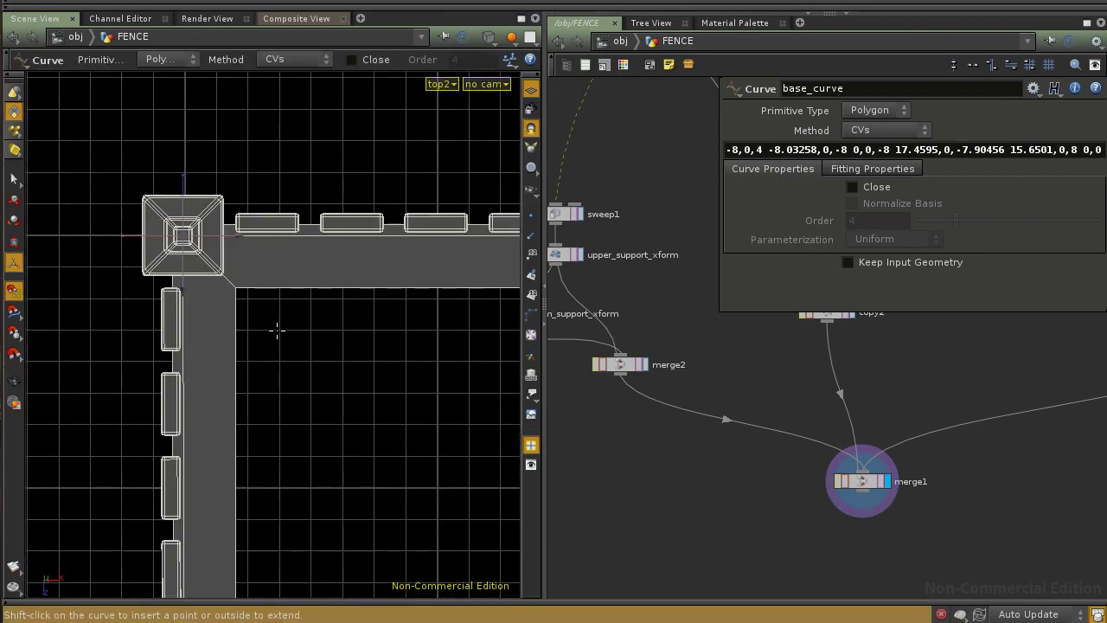
{"action": "middle_click_drag", "start_coordinate": [619, 301], "coordinate": [701, 404]}
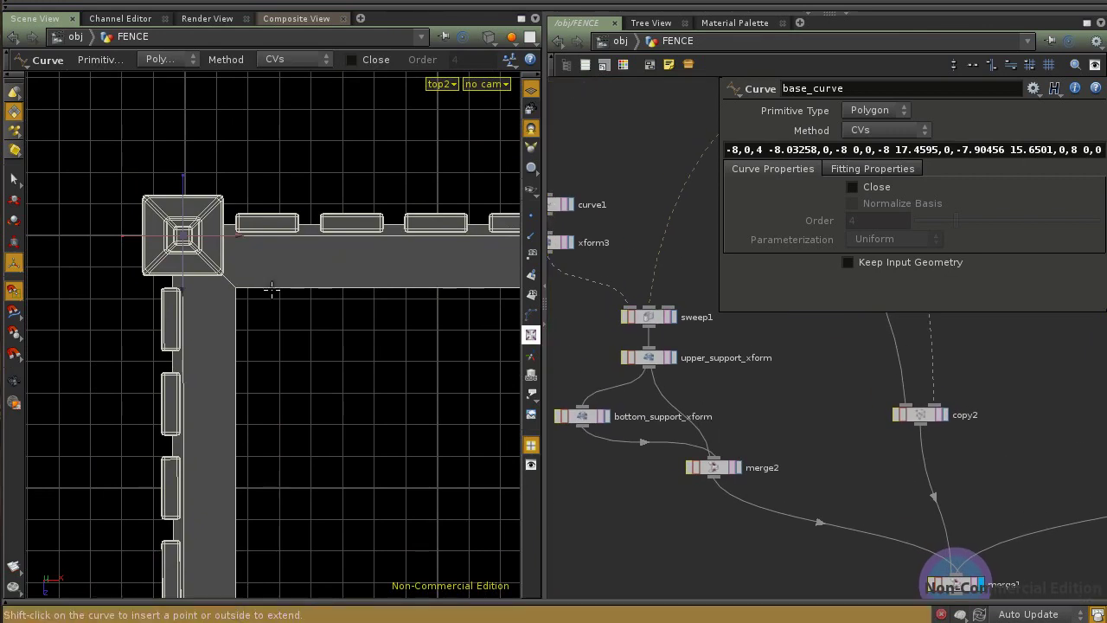
{"action": "middle_click_drag", "start_coordinate": [318, 324], "coordinate": [286, 324]}
{"action": "key", "text": "space+1"}
{"action": "left_click_drag", "start_coordinate": [287, 324], "coordinate": [338, 381]}
{"action": "right_click_drag", "start_coordinate": [337, 380], "coordinate": [511, 377]}
{"action": "left_click_drag", "start_coordinate": [225, 362], "coordinate": [294, 349]}
Step: Bypass xform3 to compare the support rails without its transform, and re-enable it
{"action": "middle_click_drag", "start_coordinate": [853, 376], "coordinate": [756, 470]}
{"action": "scroll", "coordinate": [779, 438], "scroll_direction": "down", "scroll_amount": 1}
{"action": "scroll", "coordinate": [709, 426], "scroll_direction": "up", "scroll_amount": 2}
{"action": "middle_click_drag", "start_coordinate": [716, 410], "coordinate": [788, 431]}
{"action": "middle_click_drag", "start_coordinate": [644, 376], "coordinate": [736, 423]}
{"action": "left_click", "coordinate": [662, 409]}
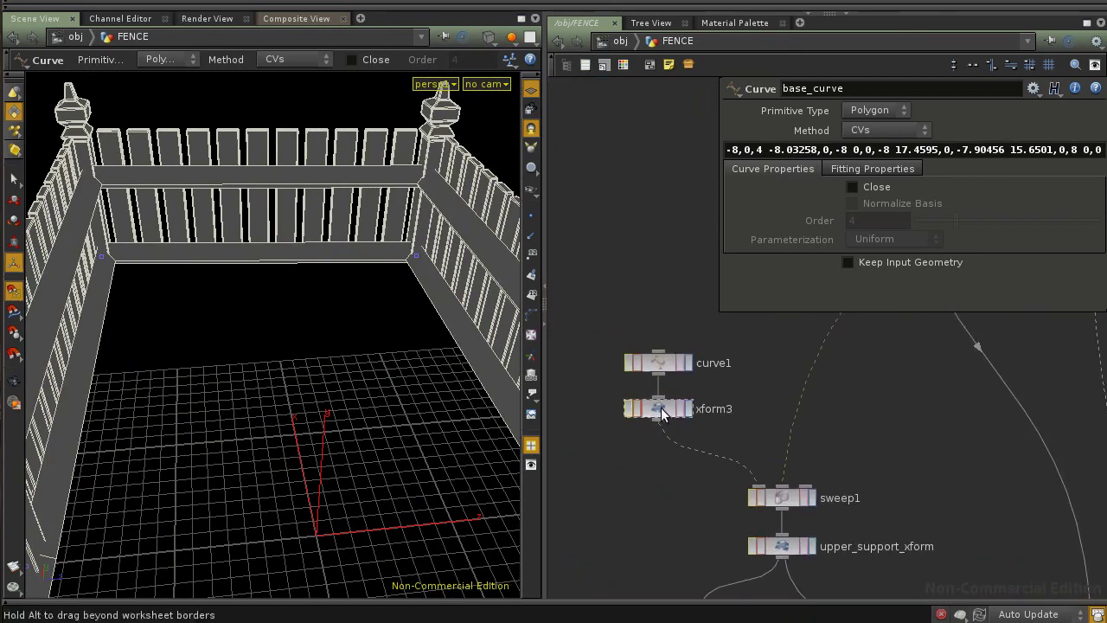
{"action": "left_click", "coordinate": [628, 410]}
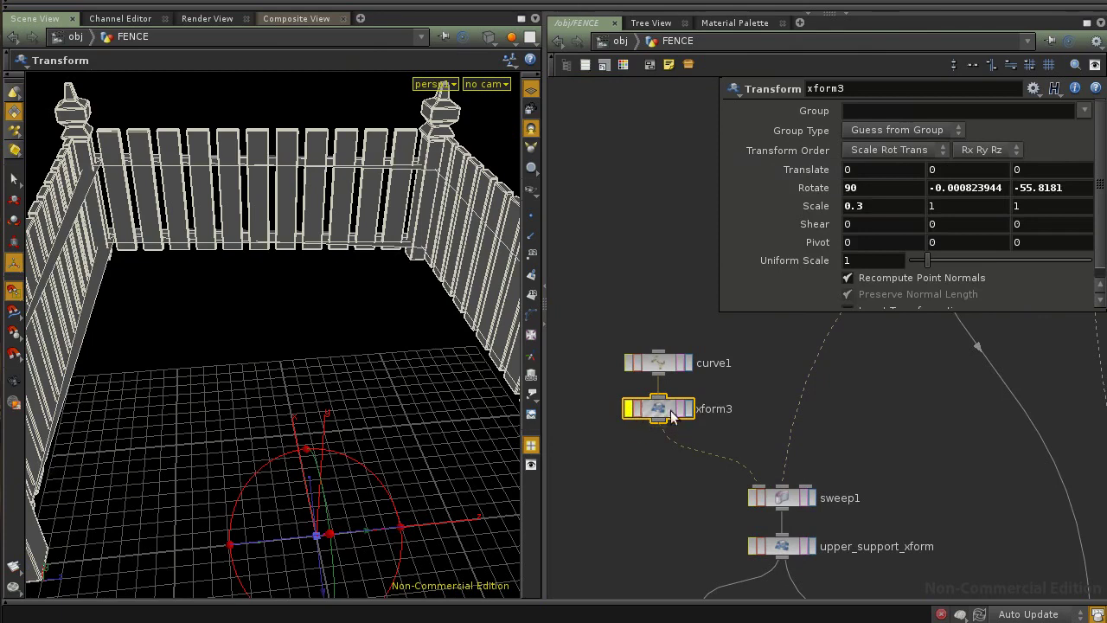
{"action": "left_click_drag", "start_coordinate": [332, 373], "coordinate": [259, 342]}
{"action": "left_click", "coordinate": [629, 409]}
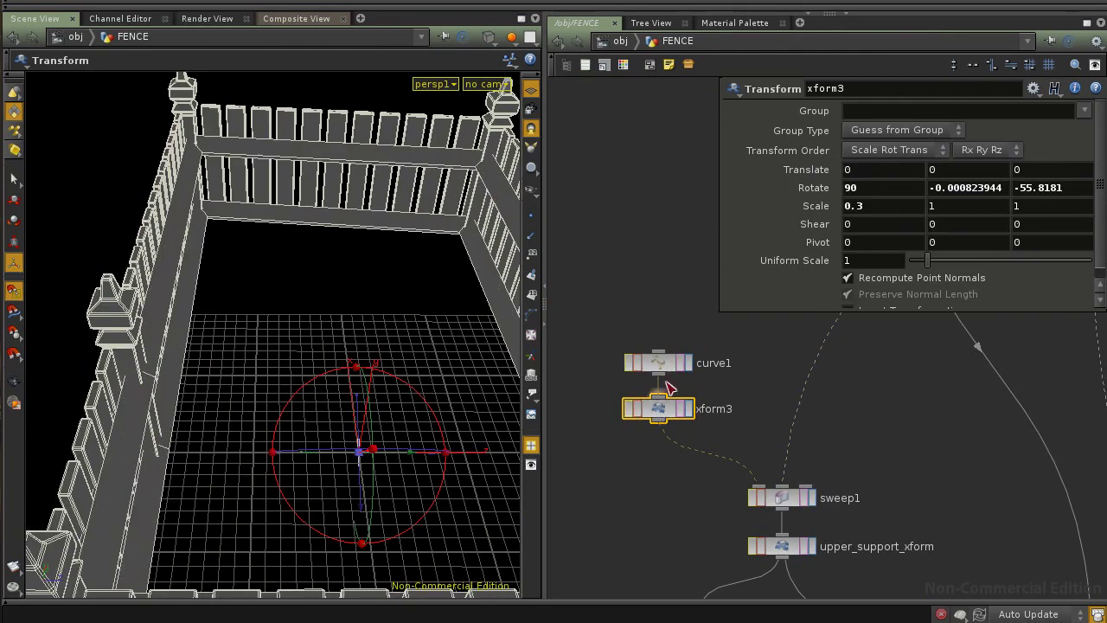
Step: Reset xform3's Z rotation to 0, check the resulting rails on the fence, and display xform3 on its own
{"action": "middle_click", "coordinate": [1046, 188], "text": "ctrl"}
{"action": "left_click_drag", "start_coordinate": [256, 291], "coordinate": [457, 307]}
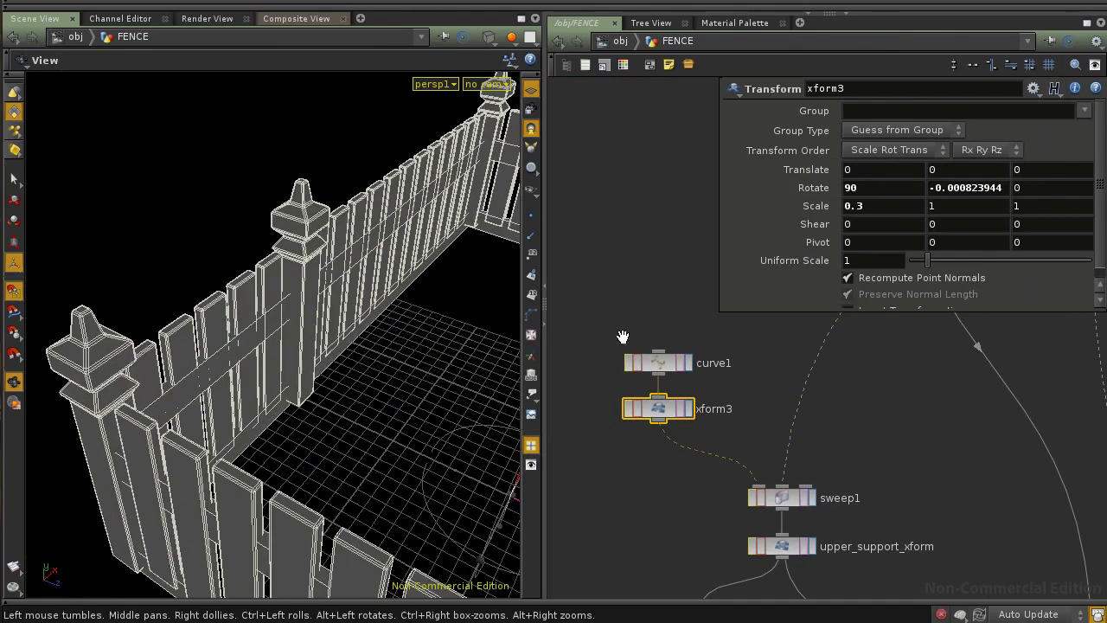
{"action": "left_click", "coordinate": [688, 409]}
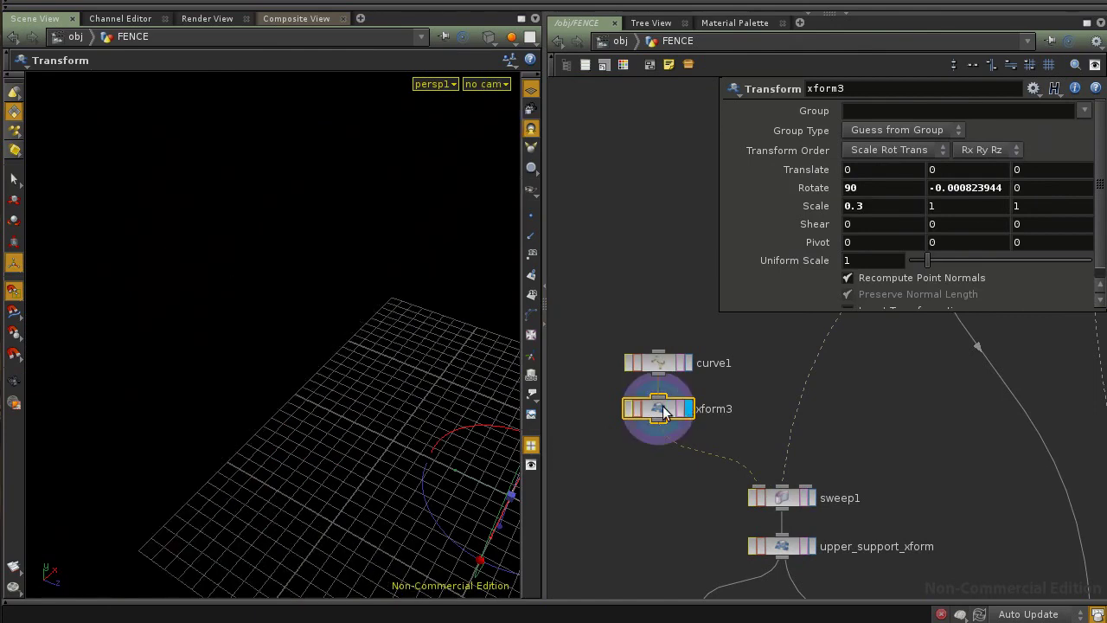
Step: Display the swept support rails from sweep1 and view them from the top
{"action": "left_click", "coordinate": [811, 498]}
{"action": "key", "text": "Escape"}
{"action": "left_click_drag", "start_coordinate": [406, 454], "coordinate": [320, 447]}
{"action": "key", "text": "Return"}
{"action": "key", "text": "space+2"}
{"action": "key", "text": "space"}
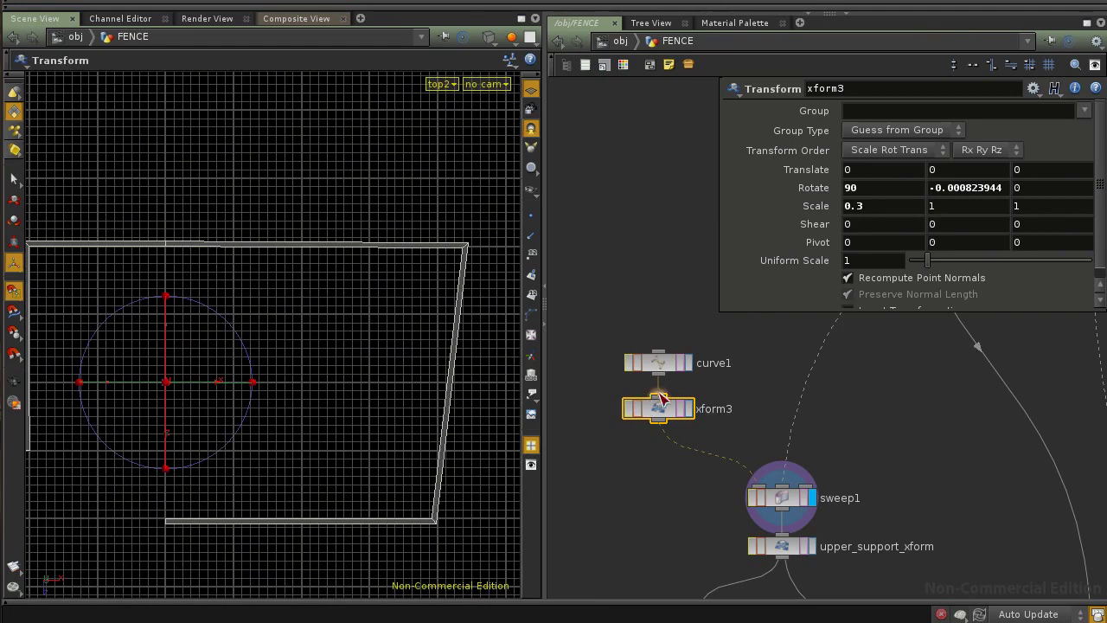
Step: Display the complete fence again from merge1
{"action": "mouse_move", "coordinate": [843, 558]}
{"action": "middle_mouse_down"}
{"action": "mouse_move", "coordinate": [836, 474]}
{"action": "mouse_move", "coordinate": [811, 442]}
{"action": "middle_mouse_up"}
{"action": "middle_click_drag", "start_coordinate": [881, 523], "coordinate": [773, 419]}
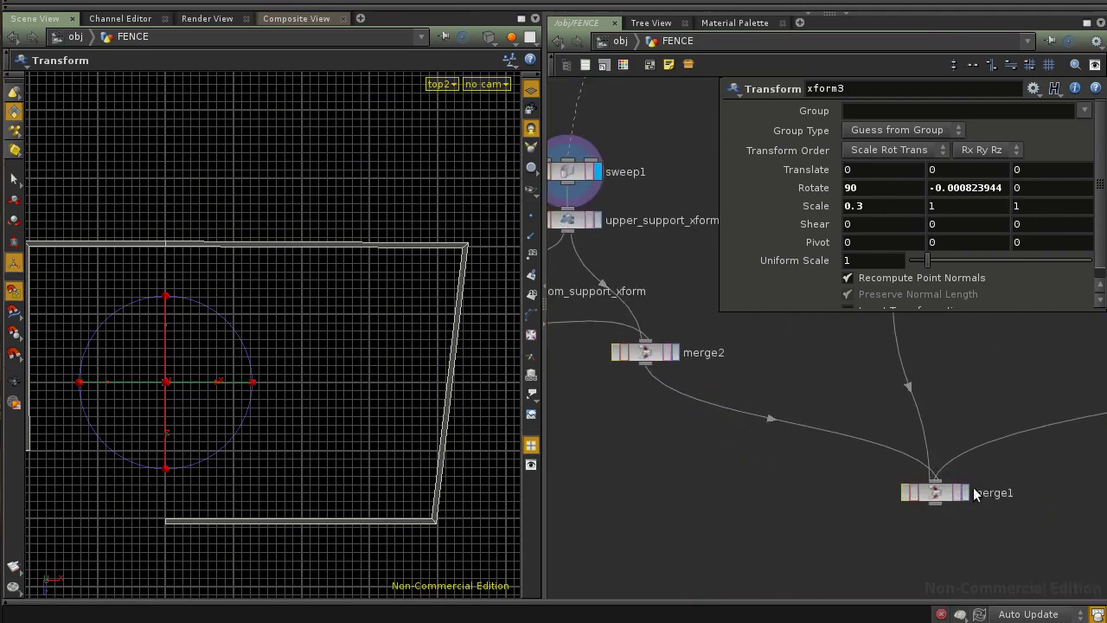
{"action": "left_click", "coordinate": [967, 494]}
Step: Try to shift the support rails in the top view through upper_support_xform, and undo the move
{"action": "middle_click_drag", "start_coordinate": [640, 311], "coordinate": [677, 398]}
{"action": "middle_click_drag", "start_coordinate": [596, 298], "coordinate": [634, 422]}
{"action": "scroll", "coordinate": [634, 423], "scroll_direction": "up", "scroll_amount": 5}
{"action": "middle_click_drag", "start_coordinate": [633, 268], "coordinate": [744, 424]}
{"action": "mouse_move", "coordinate": [649, 362]}
{"action": "middle_mouse_down"}
{"action": "mouse_move", "coordinate": [838, 476]}
{"action": "mouse_move", "coordinate": [679, 297]}
{"action": "middle_mouse_up"}
{"action": "middle_click_drag", "start_coordinate": [863, 538], "coordinate": [738, 425]}
{"action": "left_click", "coordinate": [717, 451]}
{"action": "middle_click_drag", "start_coordinate": [188, 286], "coordinate": [349, 311], "text": "alt"}
{"action": "right_click_drag", "start_coordinate": [225, 315], "coordinate": [353, 323], "text": "alt"}
{"action": "left_click_drag", "start_coordinate": [363, 326], "coordinate": [364, 334]}
{"action": "key", "text": "ctrl+z"}
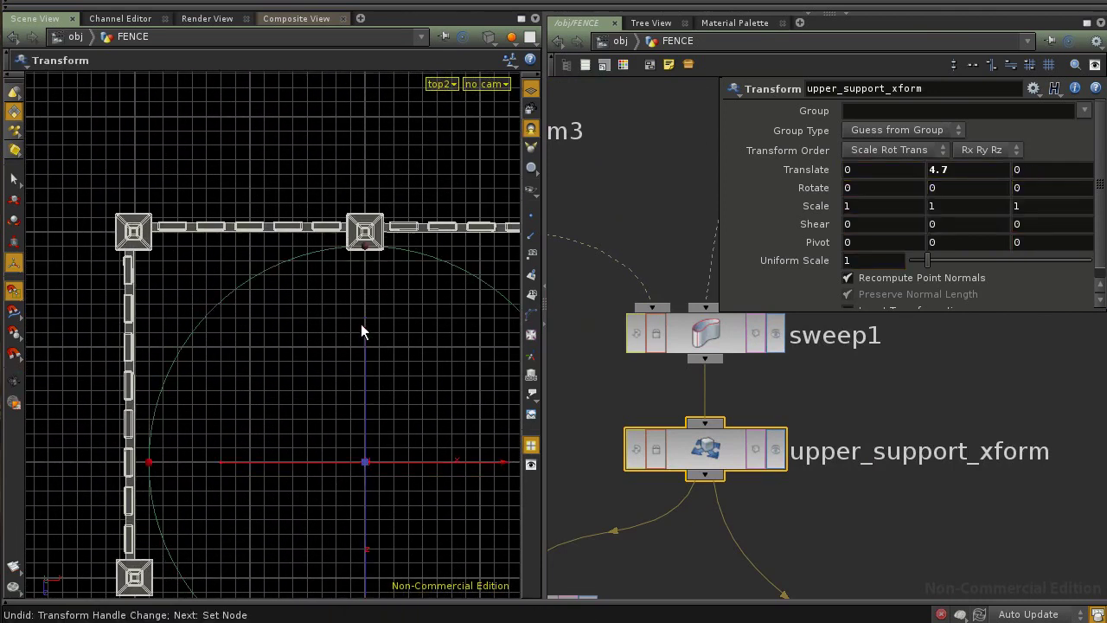
{"action": "mouse_move", "coordinate": [253, 466]}
{"action": "left_mouse_down"}
{"action": "mouse_move", "coordinate": [268, 465]}
{"action": "mouse_move", "coordinate": [257, 466]}
{"action": "left_mouse_up"}
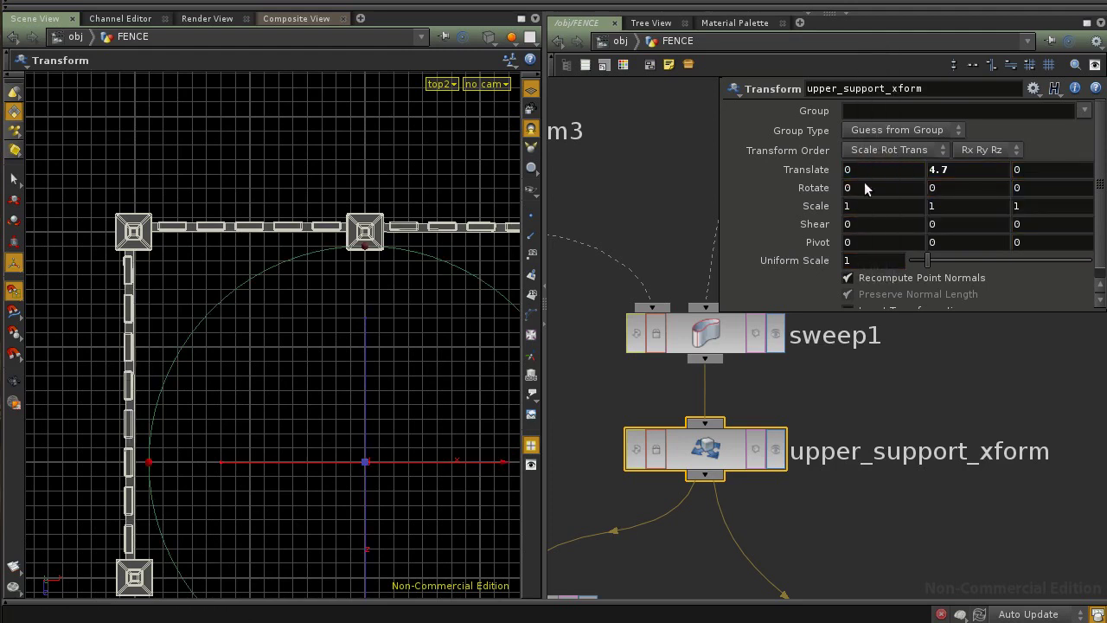
Step: Try to offset the rail profile by changing xform3's translation, including 0.5 in X, and undo the changes
{"action": "middle_click_drag", "start_coordinate": [650, 352], "coordinate": [734, 476]}
{"action": "middle_click_drag", "start_coordinate": [737, 427], "coordinate": [773, 472]}
{"action": "middle_click_drag", "start_coordinate": [637, 331], "coordinate": [734, 468]}
{"action": "left_click", "coordinate": [664, 440]}
{"action": "left_click_drag", "start_coordinate": [403, 461], "coordinate": [403, 461]}
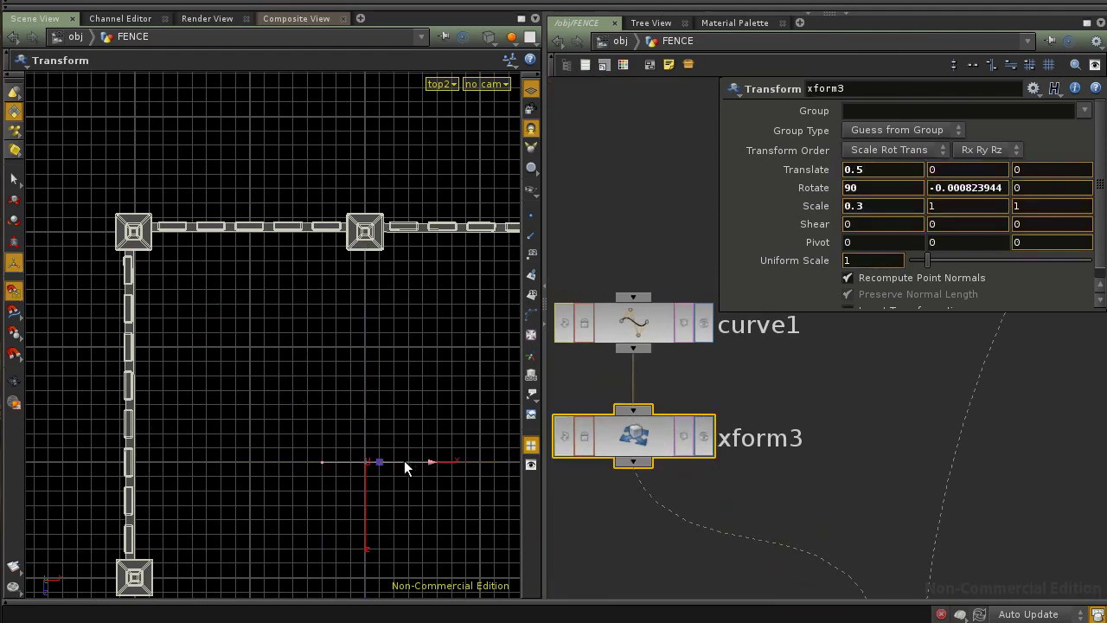
{"action": "key", "text": "ctrl+z"}
{"action": "left_click_drag", "start_coordinate": [366, 495], "coordinate": [366, 511]}
{"action": "key", "text": "ctrl+z"}
{"action": "middle_click_drag", "start_coordinate": [859, 179], "coordinate": [863, 168]}
{"action": "middle_click_drag", "start_coordinate": [1027, 171], "coordinate": [1014, 162]}
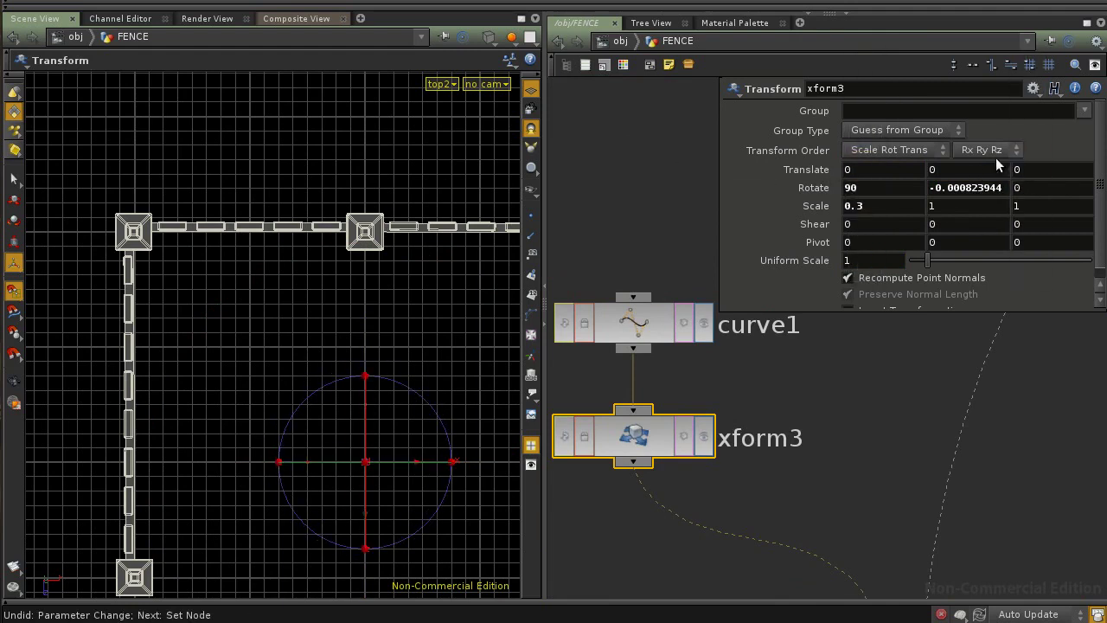
{"action": "mouse_move", "coordinate": [945, 171]}
{"action": "middle_mouse_down"}
{"action": "mouse_move", "coordinate": [1005, 180]}
{"action": "mouse_move", "coordinate": [943, 172]}
{"action": "middle_mouse_up"}
Step: Try changing upper_support_xform's X translation to offset the rails, and undo it
{"action": "middle_click_drag", "start_coordinate": [721, 459], "coordinate": [730, 348]}
{"action": "right_click_drag", "start_coordinate": [852, 414], "coordinate": [765, 419]}
{"action": "middle_click_drag", "start_coordinate": [814, 455], "coordinate": [722, 383]}
{"action": "middle_click_drag", "start_coordinate": [911, 513], "coordinate": [836, 476]}
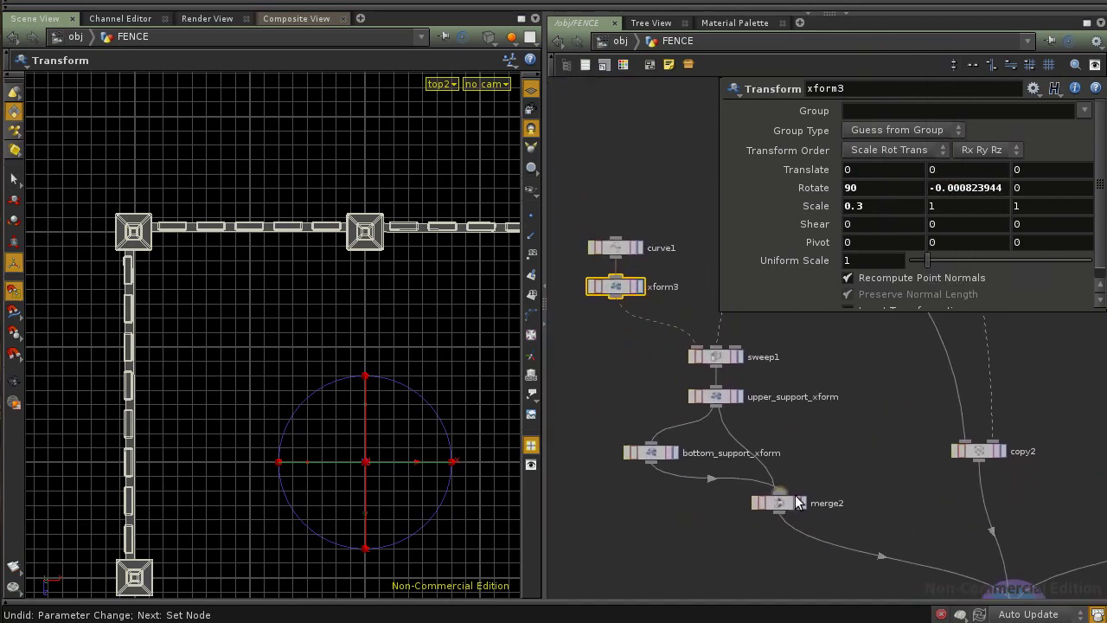
{"action": "middle_click_drag", "start_coordinate": [679, 395], "coordinate": [692, 445]}
{"action": "left_click", "coordinate": [716, 448]}
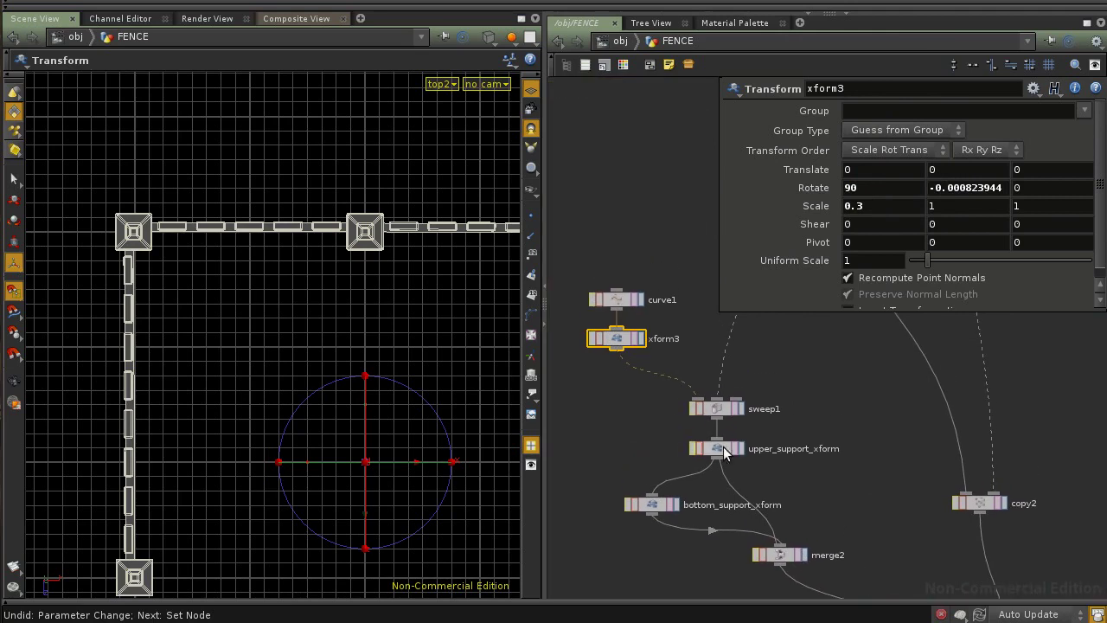
{"action": "middle_click_drag", "start_coordinate": [882, 177], "coordinate": [914, 185]}
{"action": "key", "text": "ctrl+z"}
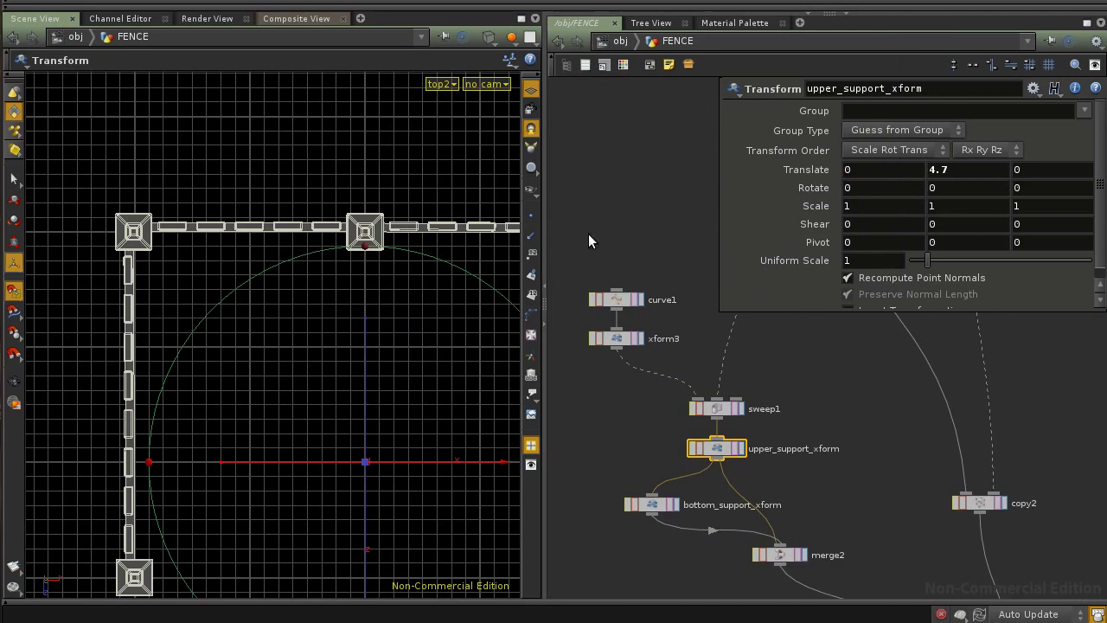
Step: Examine how the boards overlap the support rails around the fence corner in the top view
{"action": "middle_click_drag", "start_coordinate": [285, 385], "coordinate": [420, 408], "text": "alt"}
{"action": "right_click_drag", "start_coordinate": [420, 407], "coordinate": [366, 413], "text": "alt"}
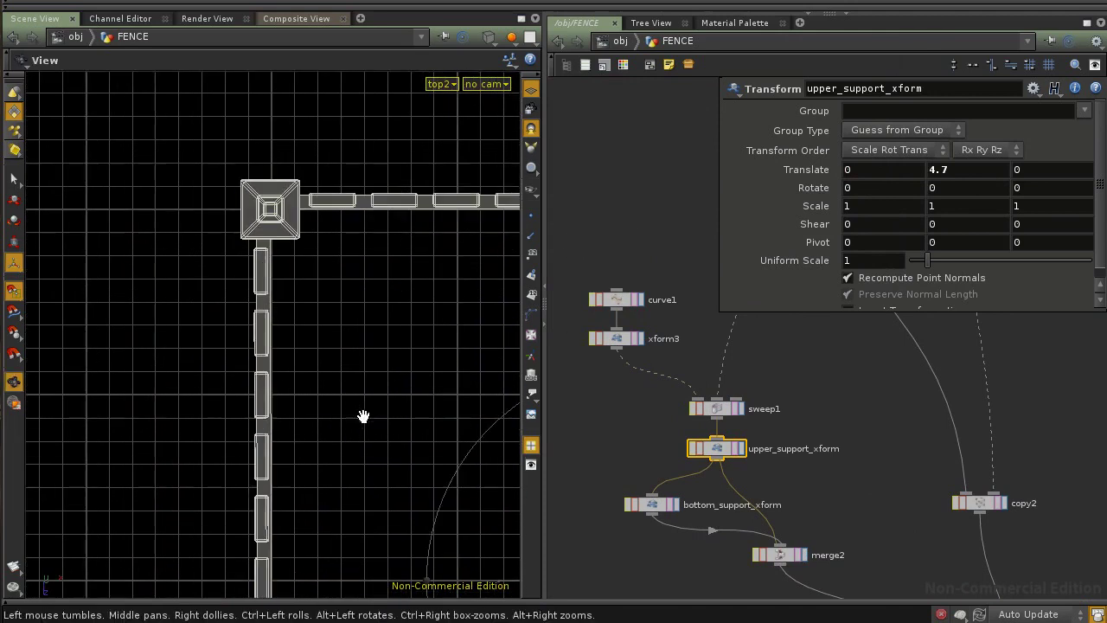
{"action": "middle_click_drag", "start_coordinate": [366, 412], "coordinate": [343, 401], "text": "alt"}
{"action": "middle_click_drag", "start_coordinate": [423, 346], "coordinate": [346, 221], "text": "alt"}
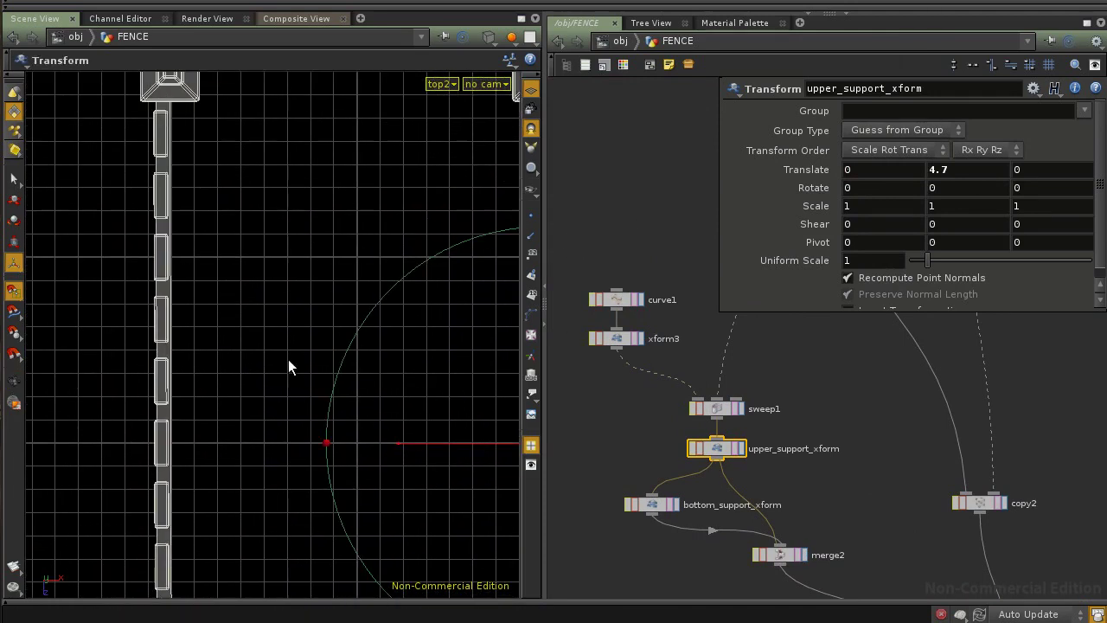
{"action": "middle_click_drag", "start_coordinate": [418, 324], "coordinate": [397, 353], "text": "alt"}
{"action": "middle_click_drag", "start_coordinate": [842, 491], "coordinate": [817, 444], "text": "alt"}
{"action": "middle_click_drag", "start_coordinate": [814, 496], "coordinate": [913, 484]}
{"action": "left_click", "coordinate": [615, 420]}
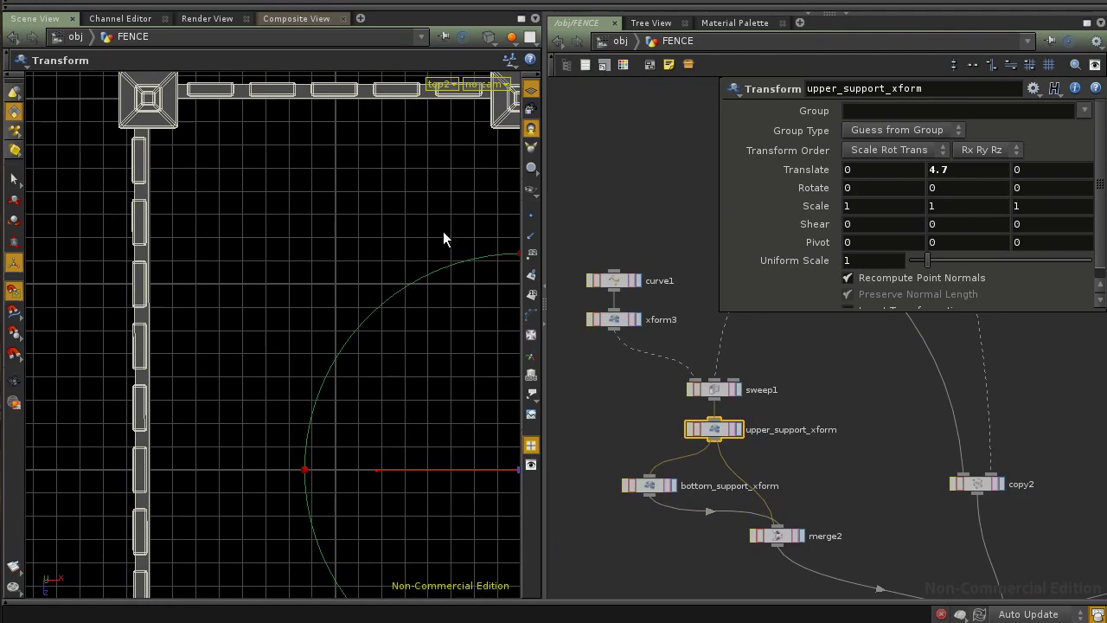
Step: Offset the fence boards by setting the X translation of xform1 to -0.3
{"action": "middle_click_drag", "start_coordinate": [883, 522], "coordinate": [745, 488], "text": "alt"}
{"action": "middle_click_drag", "start_coordinate": [929, 496], "coordinate": [679, 372]}
{"action": "middle_click_drag", "start_coordinate": [729, 326], "coordinate": [778, 465]}
{"action": "middle_click_drag", "start_coordinate": [606, 260], "coordinate": [759, 518]}
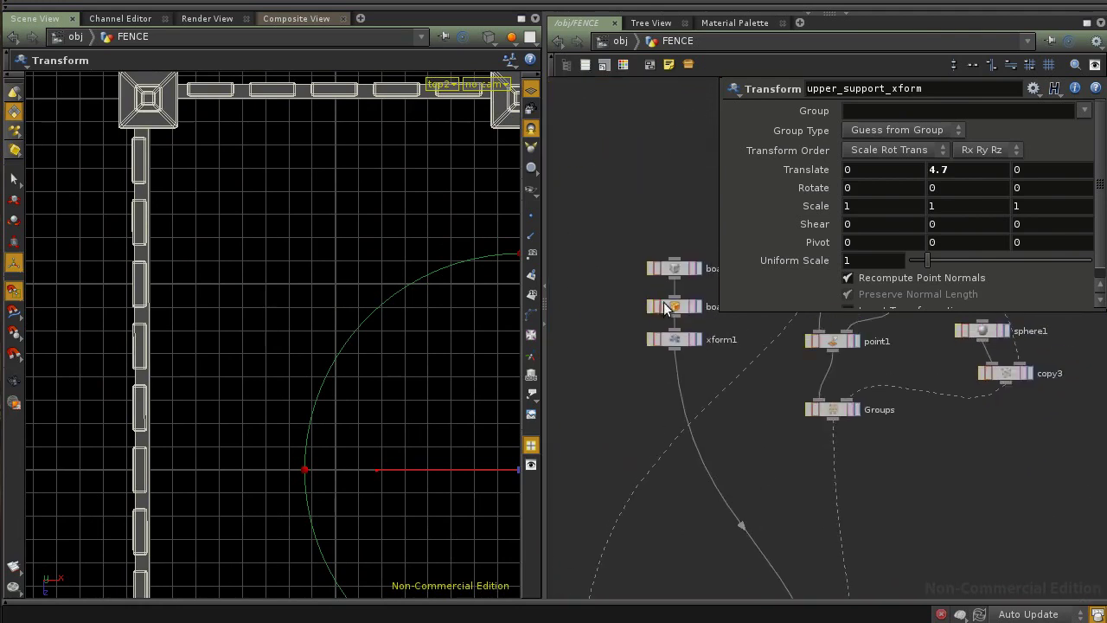
{"action": "left_click", "coordinate": [673, 338]}
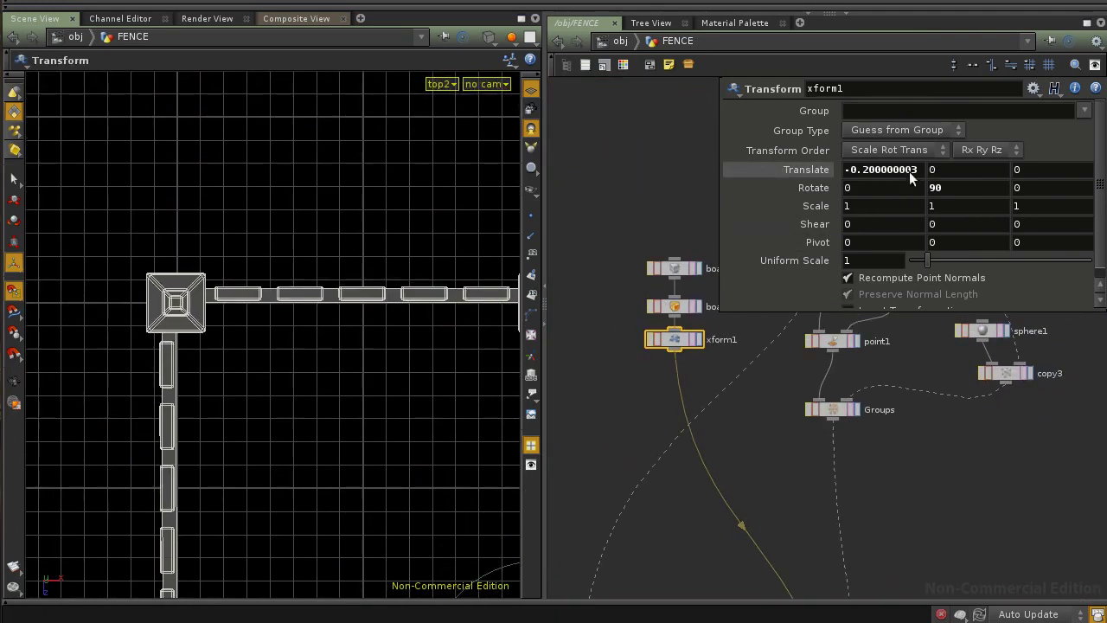
{"action": "key", "text": "ctrl+z"}
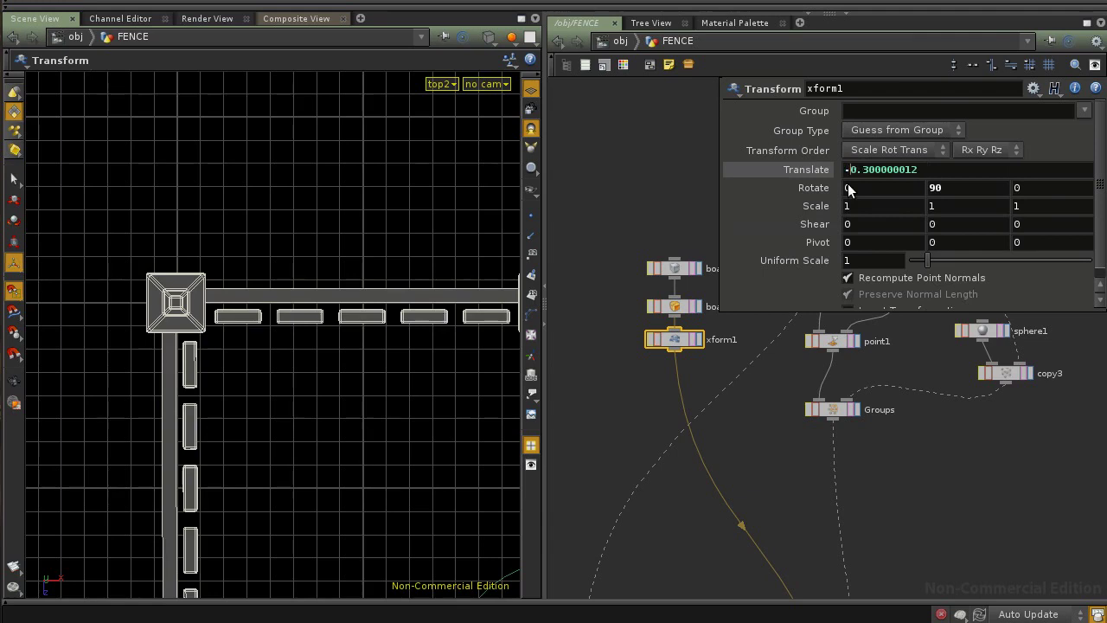
{"action": "key", "text": "Return"}
{"action": "key", "text": "Escape"}
Step: Set xform1's X translation to about -0.45 so the boards sit against the outer side of the rails
{"action": "middle_click_drag", "start_coordinate": [391, 284], "coordinate": [366, 404]}
{"action": "right_click_drag", "start_coordinate": [366, 404], "coordinate": [367, 442]}
{"action": "middle_click_drag", "start_coordinate": [367, 441], "coordinate": [442, 349]}
{"action": "middle_click_drag", "start_coordinate": [864, 168], "coordinate": [885, 167]}
{"action": "left_click_drag", "start_coordinate": [868, 170], "coordinate": [945, 180]}
{"action": "type", "text": "5"}
{"action": "key", "text": "Return"}
{"action": "key", "text": "Escape"}
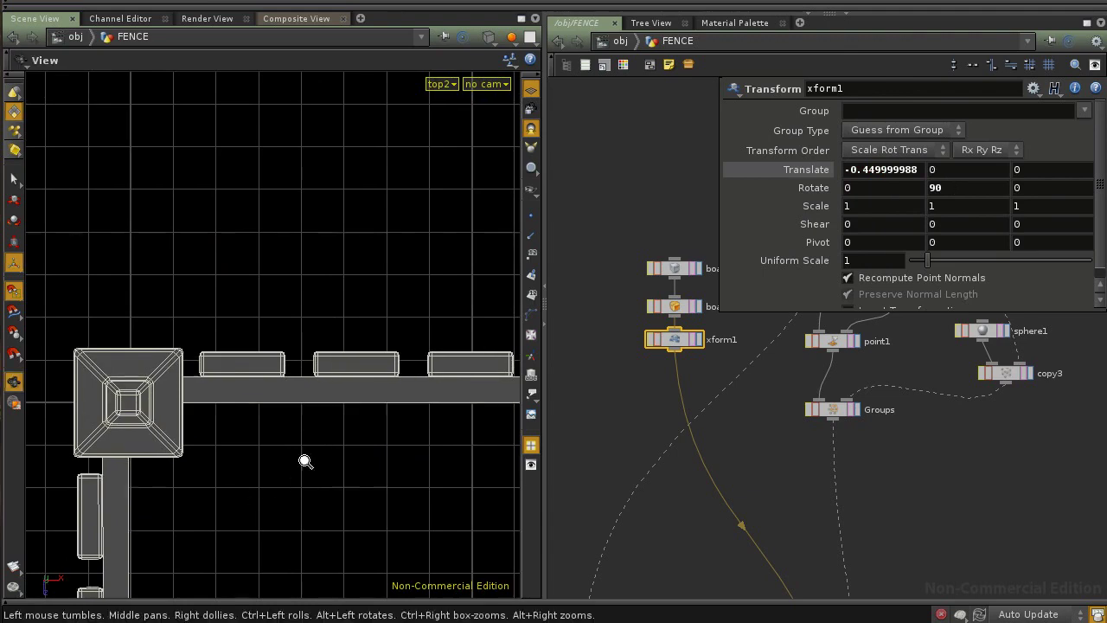
Step: Examine the placement of boards, rails and corner posts along the fence in the top view
{"action": "right_click_drag", "start_coordinate": [305, 461], "coordinate": [258, 461]}
{"action": "middle_click_drag", "start_coordinate": [276, 425], "coordinate": [243, 451]}
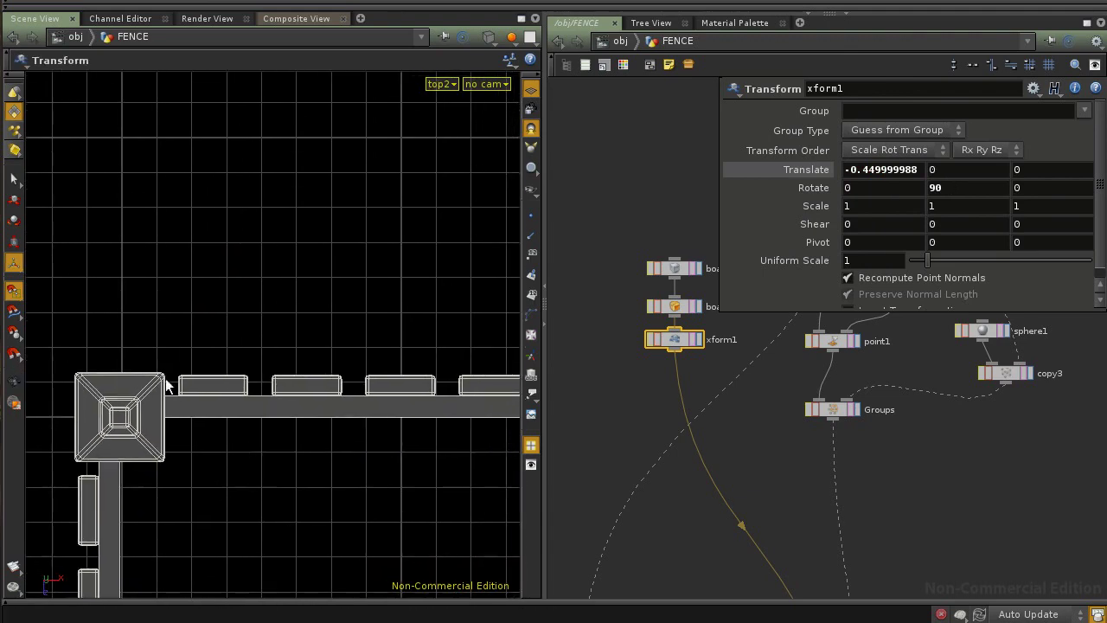
{"action": "middle_click_drag", "start_coordinate": [367, 401], "coordinate": [239, 395]}
{"action": "right_click_drag", "start_coordinate": [240, 396], "coordinate": [309, 413]}
{"action": "middle_click_drag", "start_coordinate": [73, 401], "coordinate": [254, 425]}
{"action": "right_click_drag", "start_coordinate": [316, 438], "coordinate": [212, 433]}
{"action": "middle_click_drag", "start_coordinate": [400, 462], "coordinate": [171, 408]}
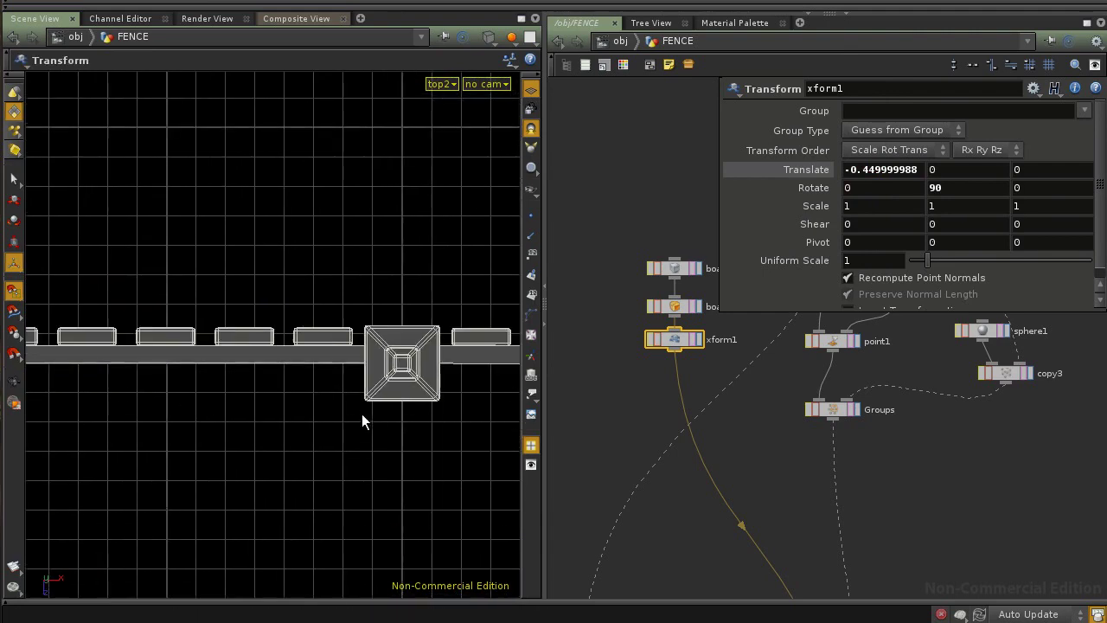
{"action": "right_click_drag", "start_coordinate": [400, 409], "coordinate": [216, 410]}
{"action": "middle_click_drag", "start_coordinate": [329, 433], "coordinate": [164, 388]}
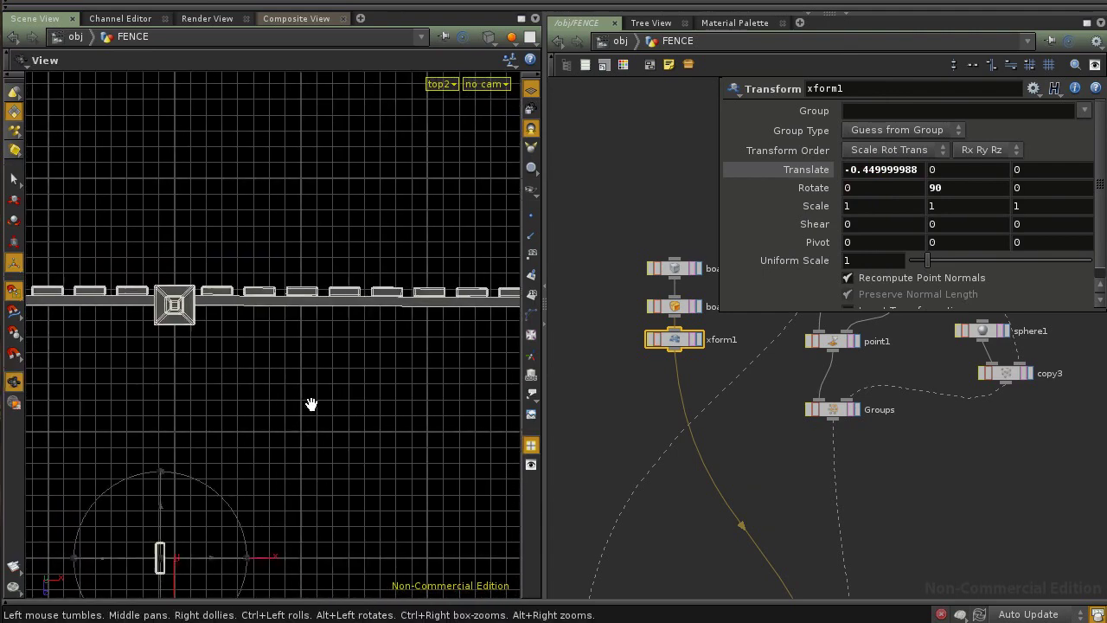
{"action": "right_click_drag", "start_coordinate": [342, 396], "coordinate": [273, 397]}
Step: Examine the whole fence in perspective from several angles to check the board placement
{"action": "mouse_move", "coordinate": [273, 396]}
{"action": "left_mouse_down"}
{"action": "mouse_move", "coordinate": [257, 363]}
{"action": "mouse_move", "coordinate": [279, 378]}
{"action": "mouse_move", "coordinate": [346, 373]}
{"action": "mouse_move", "coordinate": [260, 410]}
{"action": "mouse_move", "coordinate": [305, 382]}
{"action": "mouse_move", "coordinate": [289, 366]}
{"action": "mouse_move", "coordinate": [205, 422]}
{"action": "mouse_move", "coordinate": [188, 420]}
{"action": "mouse_move", "coordinate": [202, 395]}
{"action": "mouse_move", "coordinate": [285, 388]}
{"action": "left_mouse_up"}
{"action": "key", "text": "Escape"}
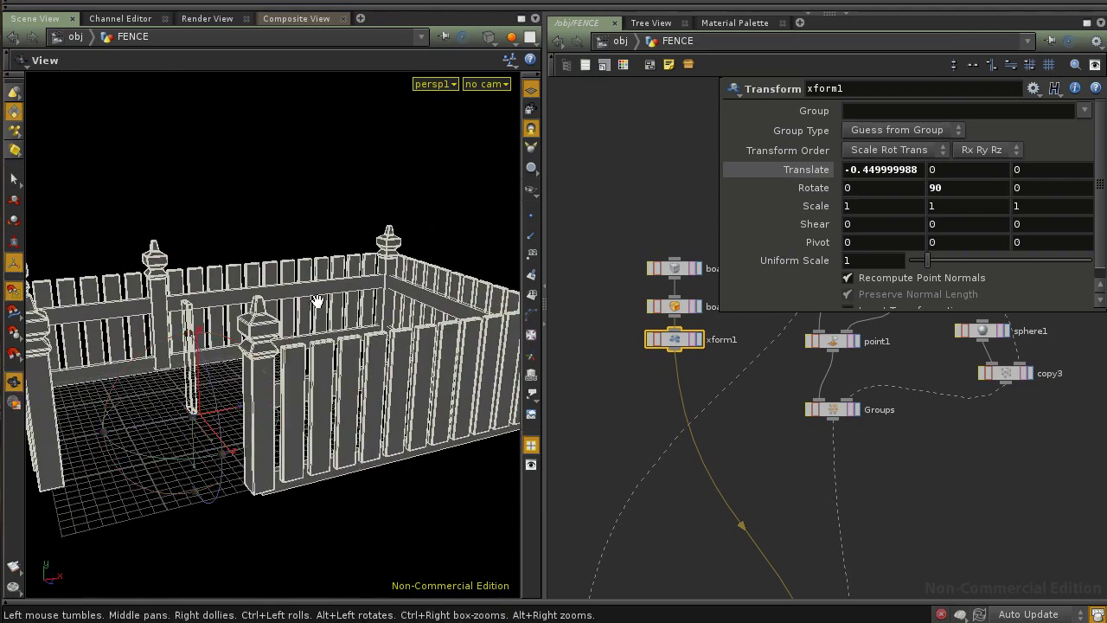
{"action": "middle_click_drag", "start_coordinate": [317, 301], "coordinate": [343, 319]}
{"action": "left_click_drag", "start_coordinate": [281, 534], "coordinate": [133, 388]}
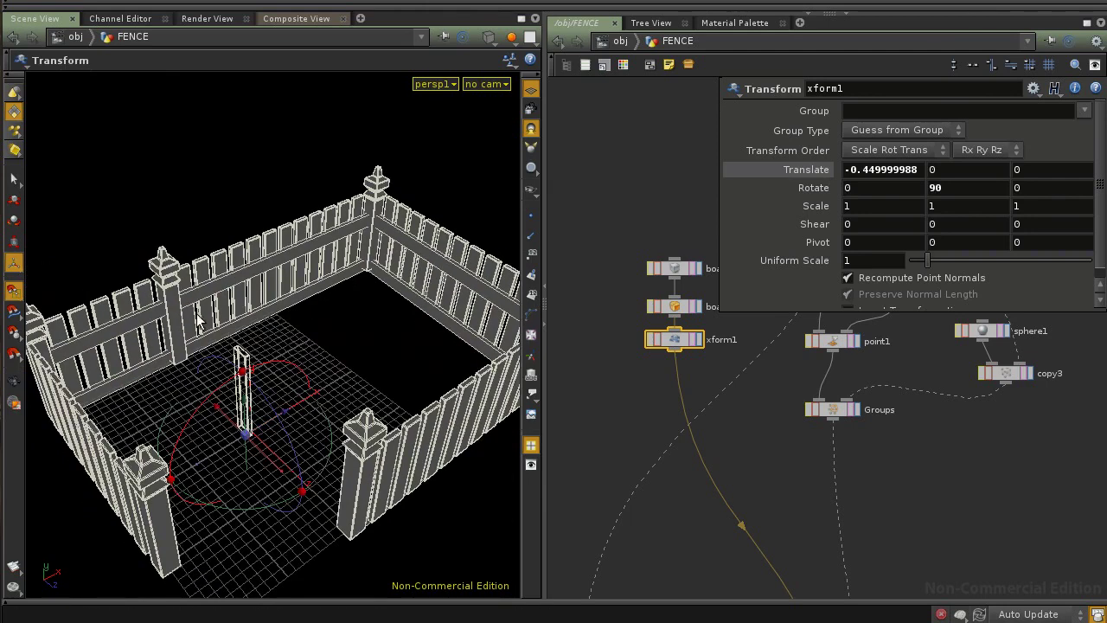
{"action": "middle_click_drag", "start_coordinate": [772, 368], "coordinate": [723, 484]}
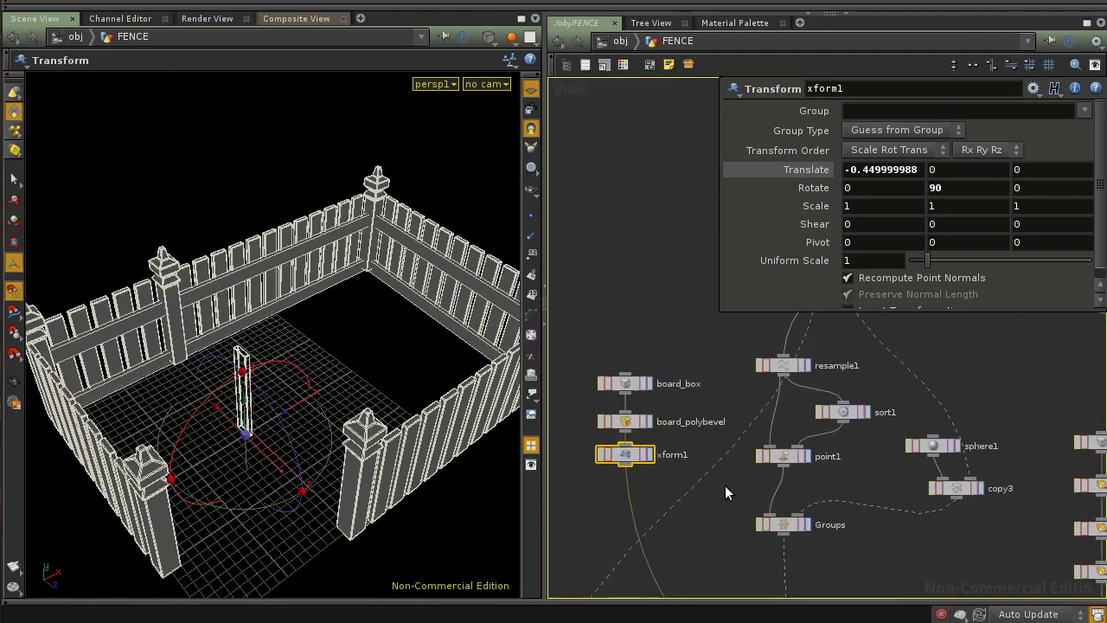
{"action": "middle_click_drag", "start_coordinate": [658, 551], "coordinate": [620, 445]}
{"action": "left_click_drag", "start_coordinate": [294, 361], "coordinate": [463, 454]}
Step: Raise the upper support rail by moving upper_support_xform to a Y translation of about 5.71
{"action": "middle_click_drag", "start_coordinate": [705, 476], "coordinate": [836, 463]}
{"action": "scroll", "coordinate": [715, 444], "scroll_direction": "up", "scroll_amount": 2}
{"action": "left_click", "coordinate": [651, 389]}
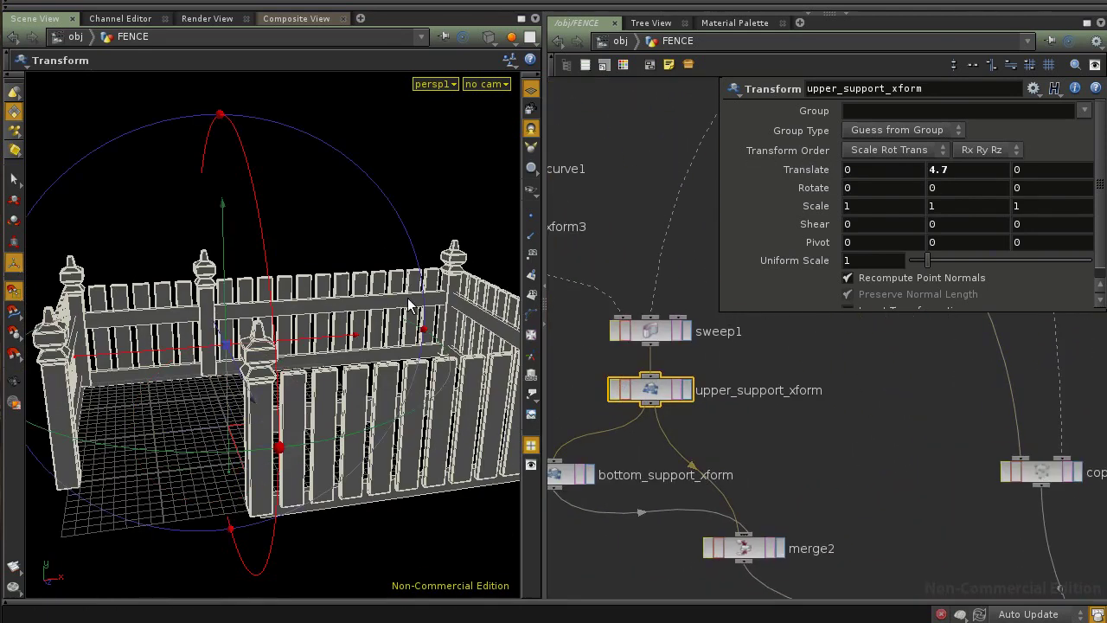
{"action": "left_click_drag", "start_coordinate": [234, 245], "coordinate": [233, 219]}
{"action": "left_click_drag", "start_coordinate": [190, 287], "coordinate": [372, 415], "text": "alt"}
Step: Insert a Null node directly below base_curve, feeding all of its downstream connections, and move base_curve up to make room
{"action": "scroll", "coordinate": [875, 364], "scroll_direction": "down", "scroll_amount": 5}
{"action": "middle_click_drag", "start_coordinate": [867, 395], "coordinate": [742, 547]}
{"action": "left_click_drag", "start_coordinate": [751, 417], "coordinate": [748, 375]}
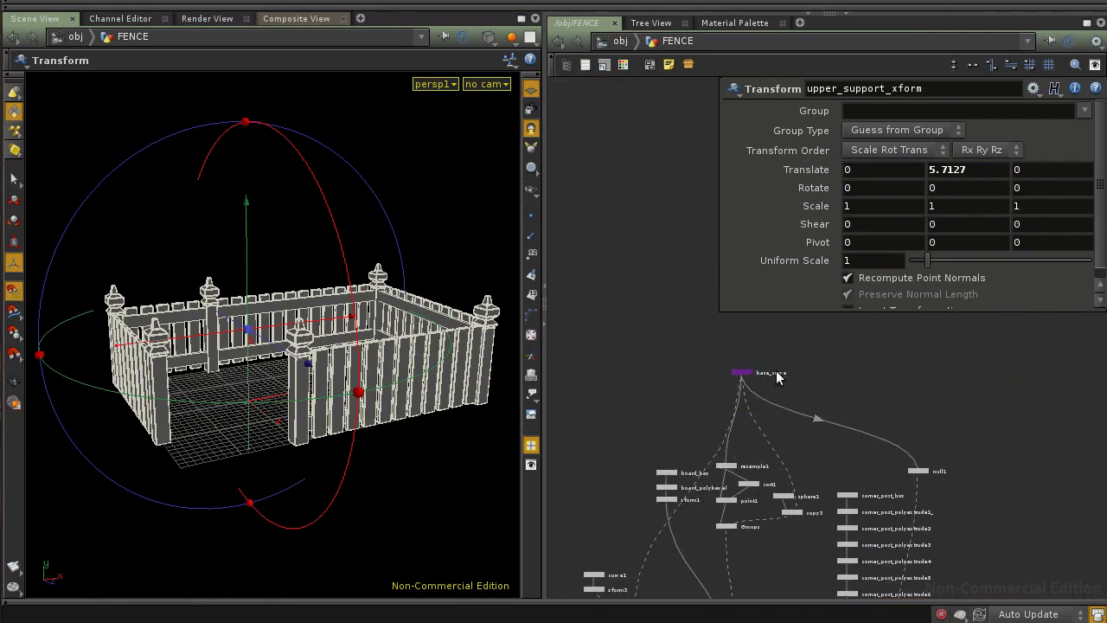
{"action": "scroll", "coordinate": [672, 391], "scroll_direction": "up", "scroll_amount": 5}
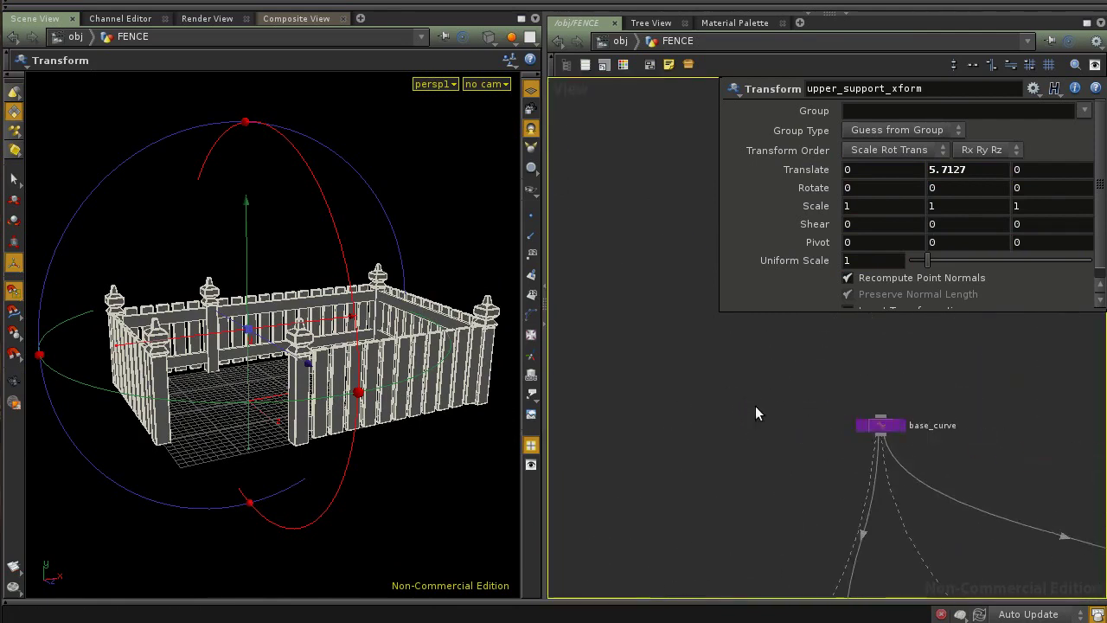
{"action": "scroll", "coordinate": [641, 454], "scroll_direction": "up", "scroll_amount": 2}
{"action": "key", "text": "Tab"}
{"action": "key", "text": "Escape"}
{"action": "key", "text": "Tab"}
{"action": "type", "text": "nul"}
{"action": "key", "text": "Return"}
{"action": "left_click", "coordinate": [775, 506]}
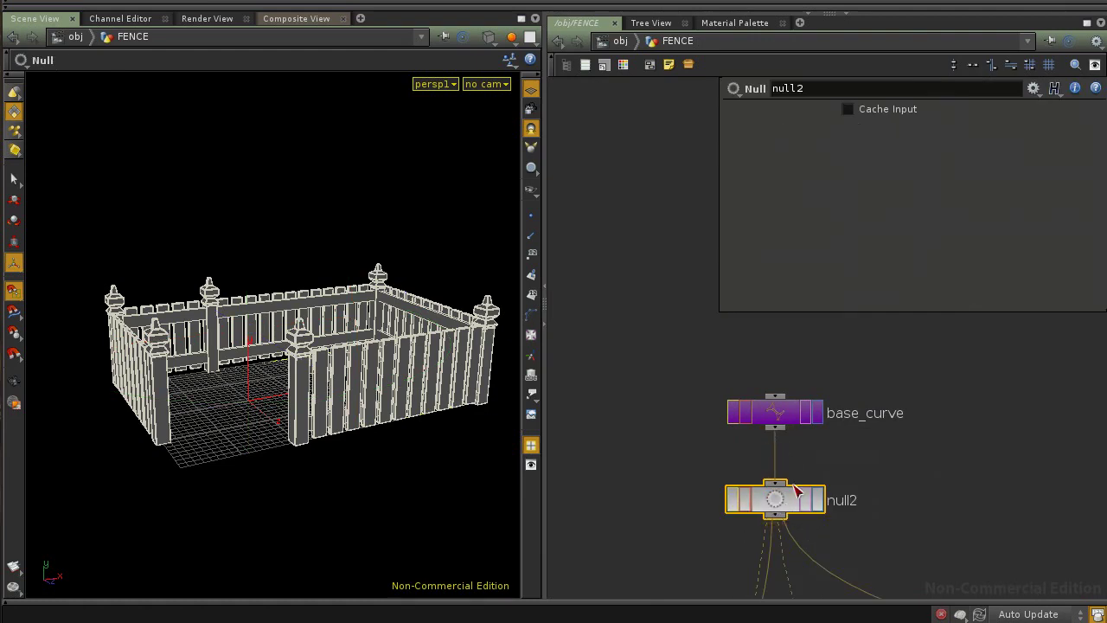
{"action": "left_click_drag", "start_coordinate": [776, 418], "coordinate": [775, 388]}
Step: Create and display a new polygon curve beside base_curve with points at -8,0,-8, 8,0,-8, 8,0,8, 0,0,8, 0,0,0 and -8,0,0
{"action": "left_click_drag", "start_coordinate": [362, 354], "coordinate": [338, 373]}
{"action": "key", "text": "Tab"}
{"action": "type", "text": "curve"}
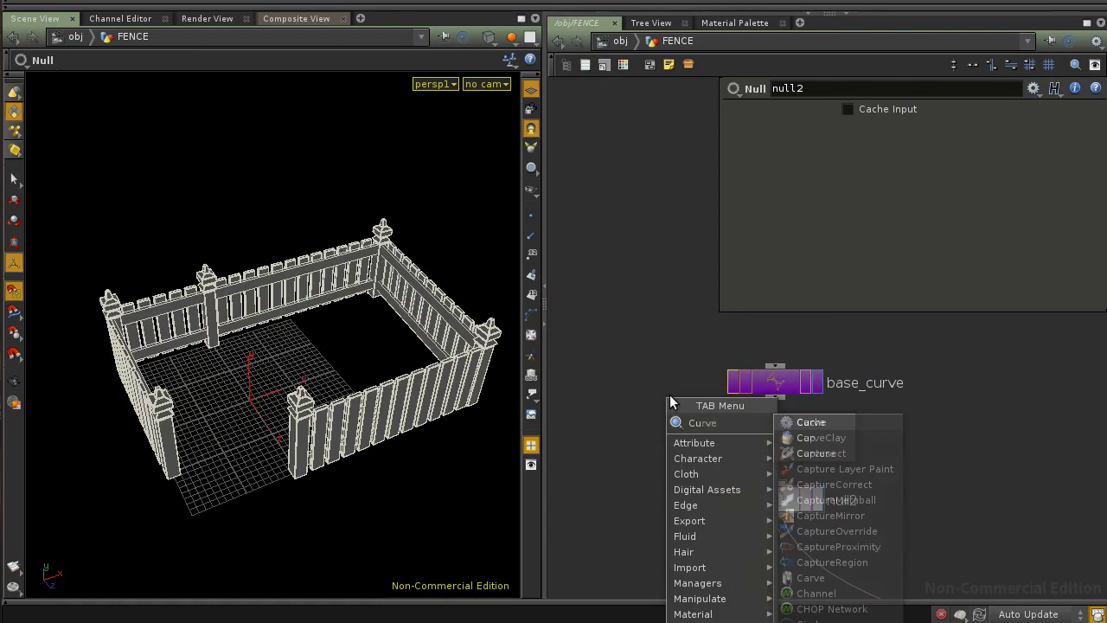
{"action": "key", "text": "Return"}
{"action": "left_click", "coordinate": [655, 374]}
{"action": "left_click_drag", "start_coordinate": [655, 374], "coordinate": [623, 379]}
{"action": "left_click", "coordinate": [659, 383]}
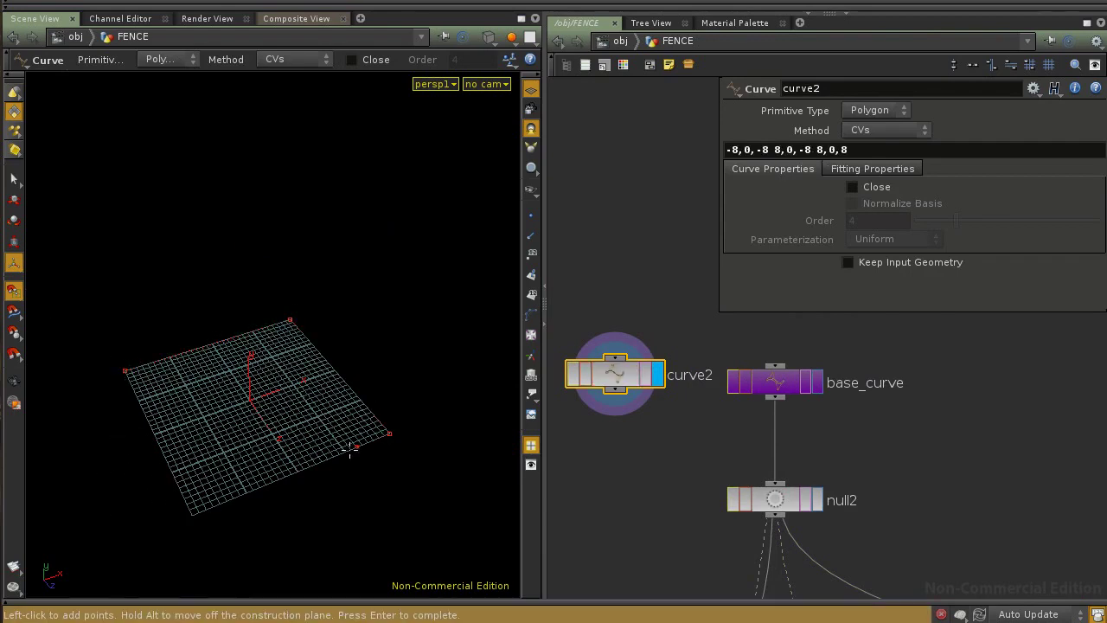
{"action": "left_click", "coordinate": [154, 433]}
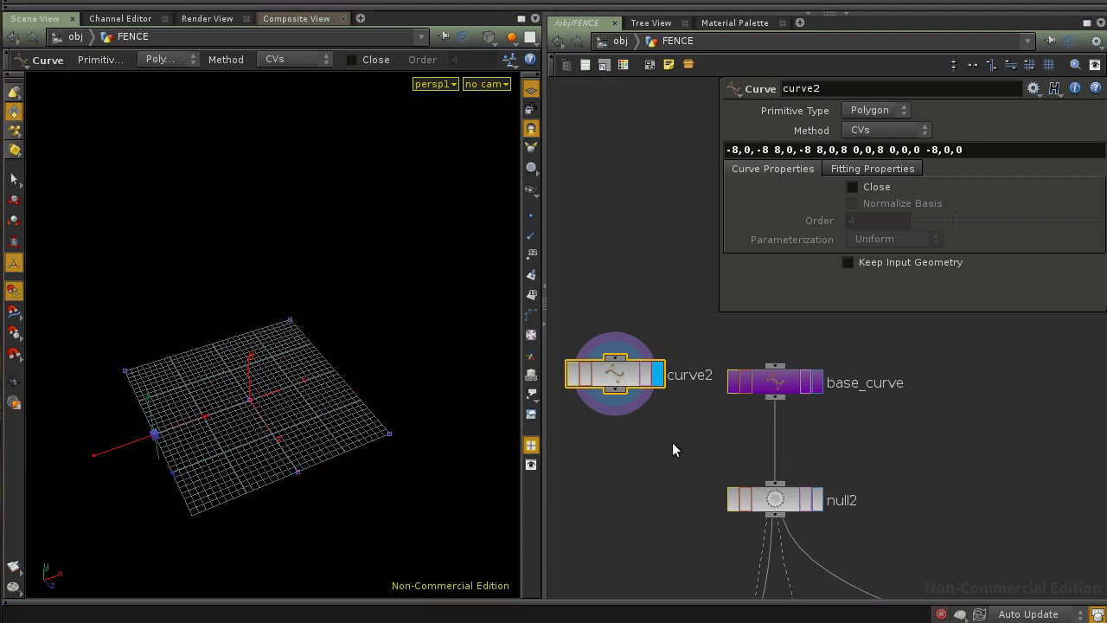
Step: Connect curve2 to null2 in place of base_curve and display the resulting fence from merge1
{"action": "left_click_drag", "start_coordinate": [615, 390], "coordinate": [876, 540]}
{"action": "left_click_drag", "start_coordinate": [796, 503], "coordinate": [773, 504]}
{"action": "middle_click_drag", "start_coordinate": [794, 521], "coordinate": [761, 343]}
{"action": "middle_click_drag", "start_coordinate": [757, 540], "coordinate": [763, 323]}
{"action": "middle_click_drag", "start_coordinate": [768, 562], "coordinate": [768, 238]}
{"action": "middle_click_drag", "start_coordinate": [782, 588], "coordinate": [780, 391]}
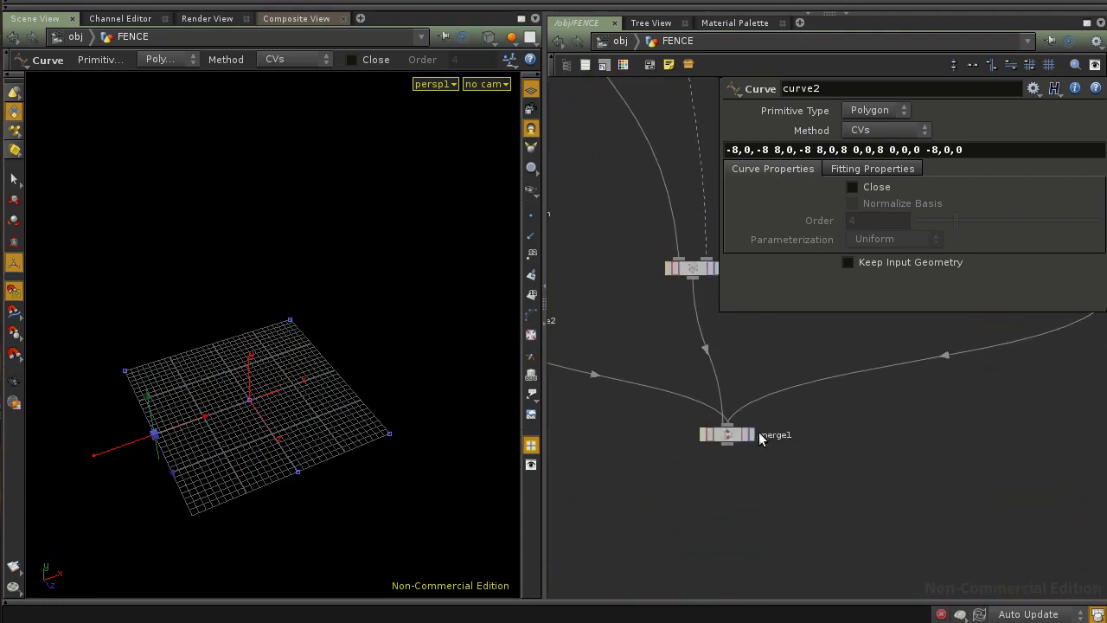
{"action": "left_click", "coordinate": [751, 435]}
{"action": "left_click", "coordinate": [726, 434]}
Step: Extend the fence by moving the last point of curve2 along X to about -14.75
{"action": "left_click_drag", "start_coordinate": [325, 418], "coordinate": [346, 395], "text": "alt"}
{"action": "right_click_drag", "start_coordinate": [346, 395], "coordinate": [422, 405], "text": "alt"}
{"action": "left_click_drag", "start_coordinate": [422, 405], "coordinate": [348, 413], "text": "alt"}
{"action": "middle_click_drag", "start_coordinate": [677, 336], "coordinate": [667, 507]}
{"action": "left_click", "coordinate": [679, 388]}
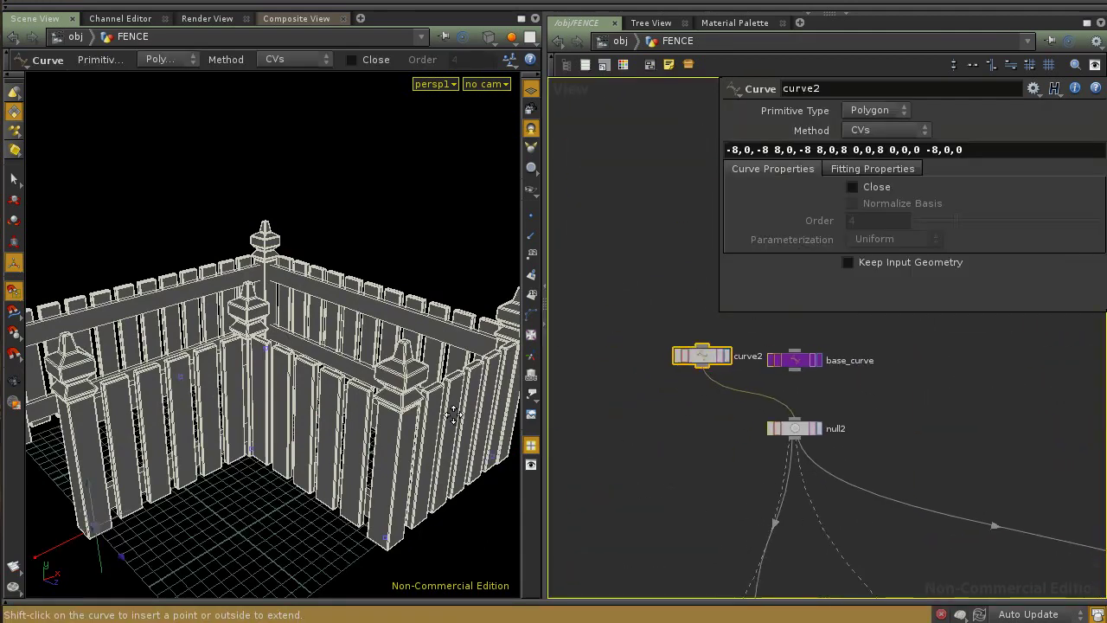
{"action": "mouse_move", "coordinate": [86, 532]}
{"action": "left_mouse_down"}
{"action": "mouse_move", "coordinate": [50, 556]}
{"action": "mouse_move", "coordinate": [88, 532]}
{"action": "mouse_move", "coordinate": [78, 538]}
{"action": "left_mouse_up"}
{"action": "right_click_drag", "start_coordinate": [87, 531], "coordinate": [162, 472], "text": "alt"}
{"action": "middle_click_drag", "start_coordinate": [162, 471], "coordinate": [159, 446], "text": "alt"}
{"action": "left_click_drag", "start_coordinate": [107, 463], "coordinate": [1, 521]}
{"action": "right_click_drag", "start_coordinate": [201, 454], "coordinate": [249, 377], "text": "alt"}
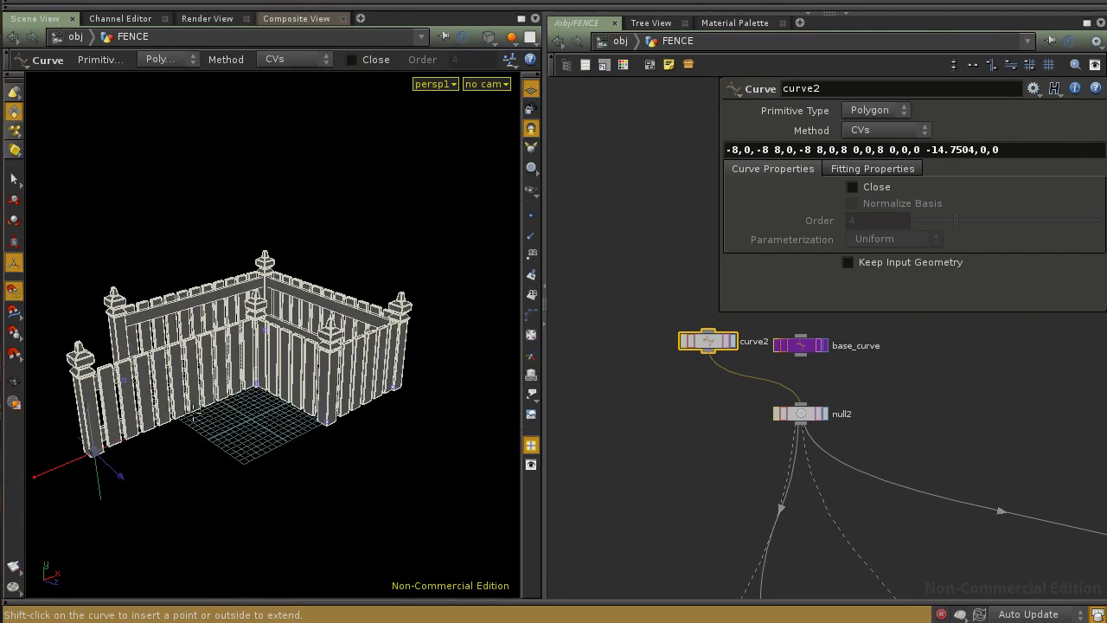
Step: Insert a point in curve2's last segment at about -7.01,0,0, try moving it, and undo only the move
{"action": "left_click", "coordinate": [195, 412], "text": "shift"}
{"action": "left_click_drag", "start_coordinate": [203, 427], "coordinate": [242, 462]}
{"action": "key", "text": "Escape"}
{"action": "right_click_drag", "start_coordinate": [317, 448], "coordinate": [283, 432], "text": "alt"}
{"action": "left_click_drag", "start_coordinate": [284, 433], "coordinate": [247, 450], "text": "alt"}
{"action": "key", "text": "ctrl+z"}
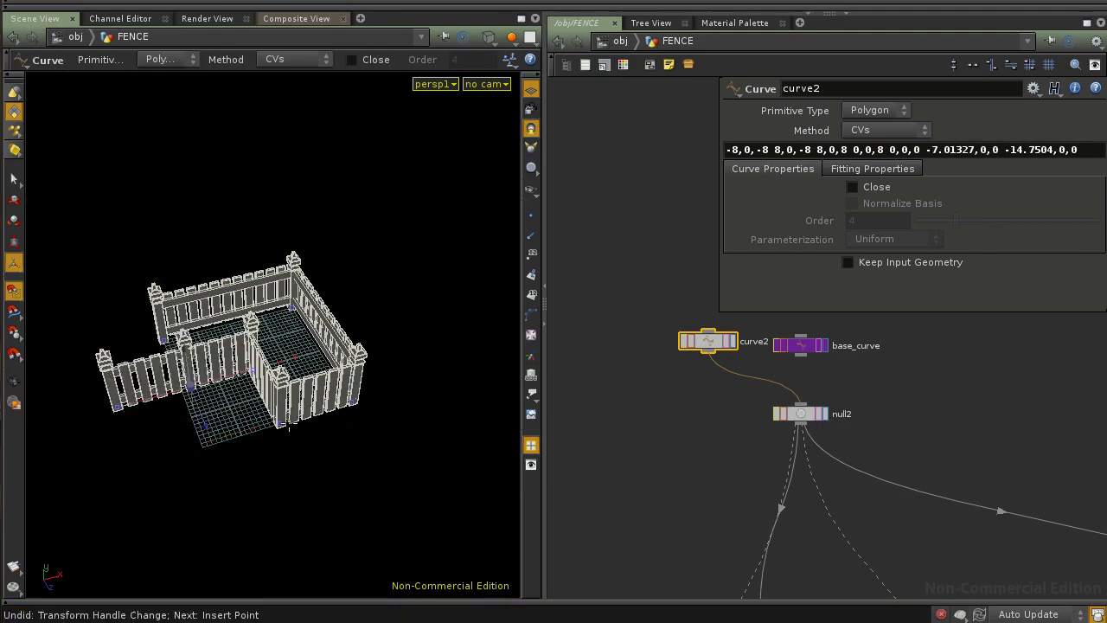
{"action": "middle_click_drag", "start_coordinate": [724, 440], "coordinate": [702, 417], "text": "alt"}
{"action": "scroll", "coordinate": [702, 417], "scroll_direction": "down", "scroll_amount": 4}
{"action": "middle_click_drag", "start_coordinate": [863, 476], "coordinate": [796, 415]}
{"action": "scroll", "coordinate": [805, 409], "scroll_direction": "down", "scroll_amount": 1}
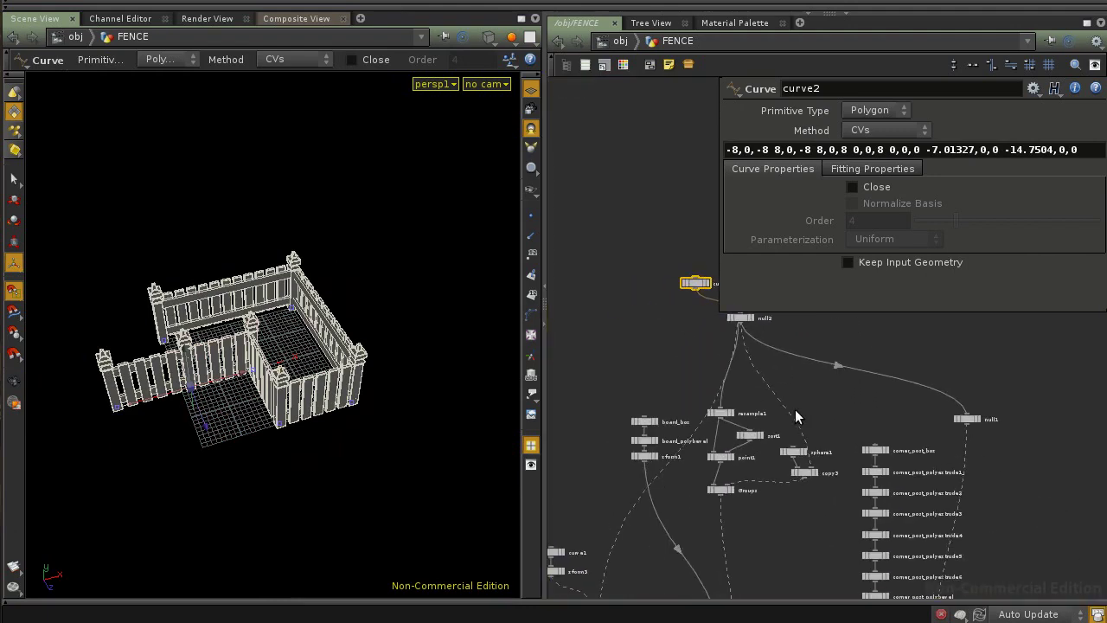
{"action": "middle_click_drag", "start_coordinate": [635, 420], "coordinate": [630, 352]}
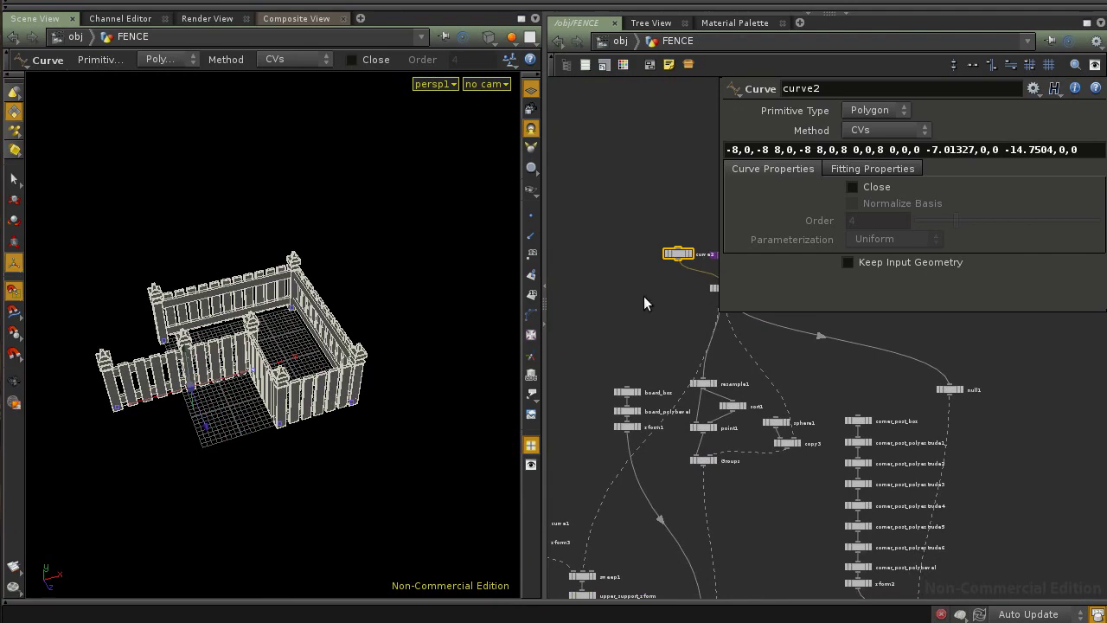
Step: Examine the extended fence's posts, boards and rails from several angles and review the network from curve2 to merge1
{"action": "left_click_drag", "start_coordinate": [545, 248], "coordinate": [455, 264]}
{"action": "key", "text": "Escape"}
{"action": "left_click_drag", "start_coordinate": [195, 356], "coordinate": [228, 351]}
{"action": "right_click_drag", "start_coordinate": [228, 351], "coordinate": [274, 388]}
{"action": "left_click_drag", "start_coordinate": [227, 376], "coordinate": [273, 383]}
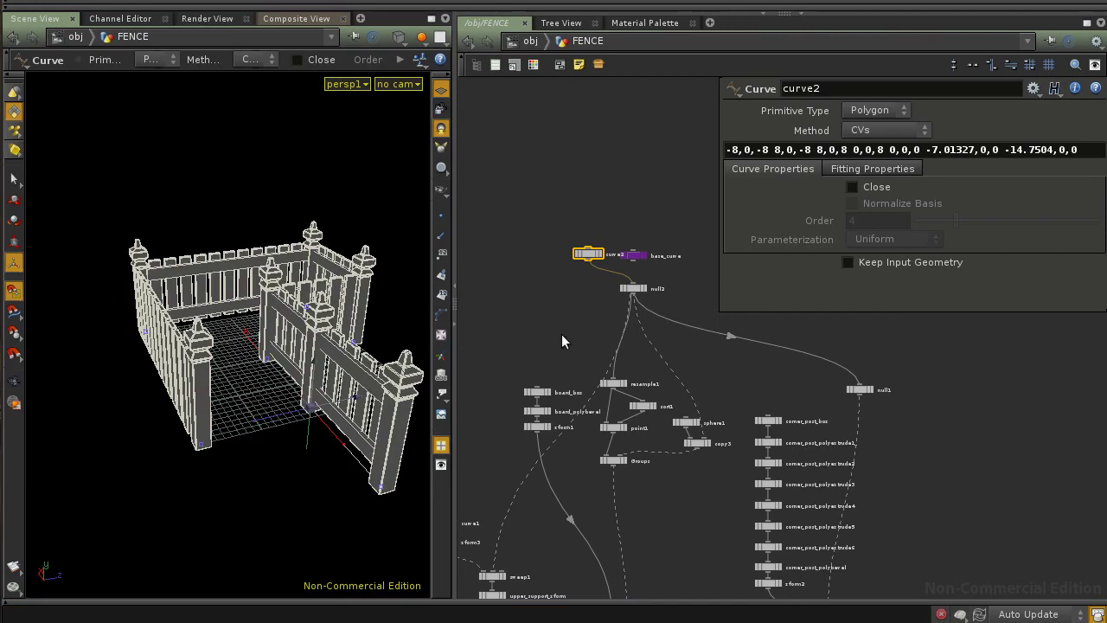
{"action": "middle_click_drag", "start_coordinate": [562, 331], "coordinate": [561, 300]}
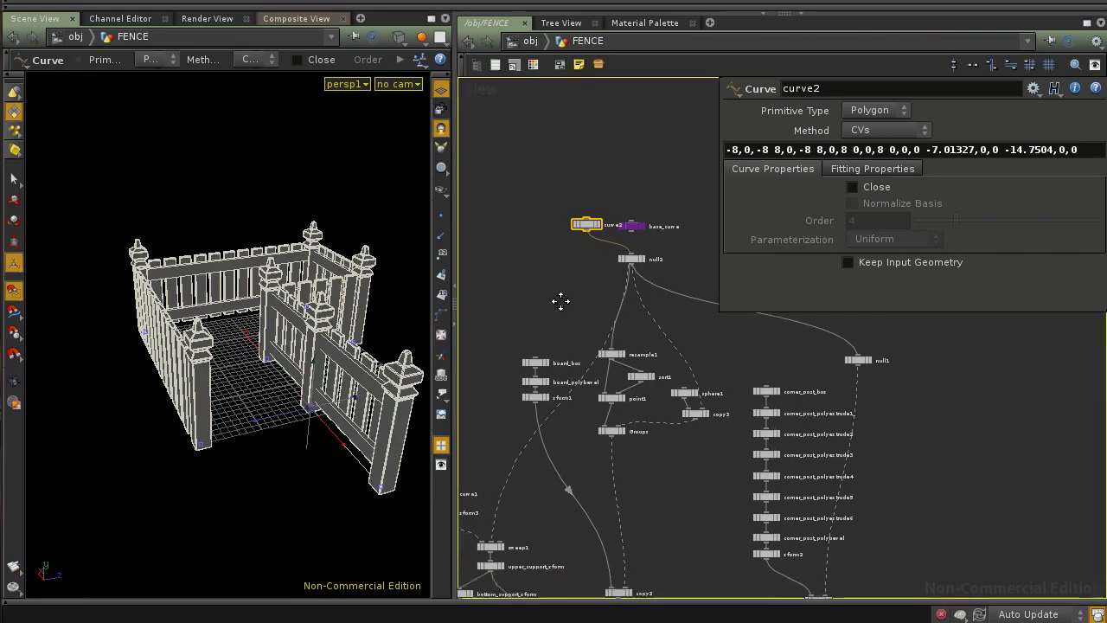
{"action": "middle_click_drag", "start_coordinate": [561, 300], "coordinate": [576, 242]}
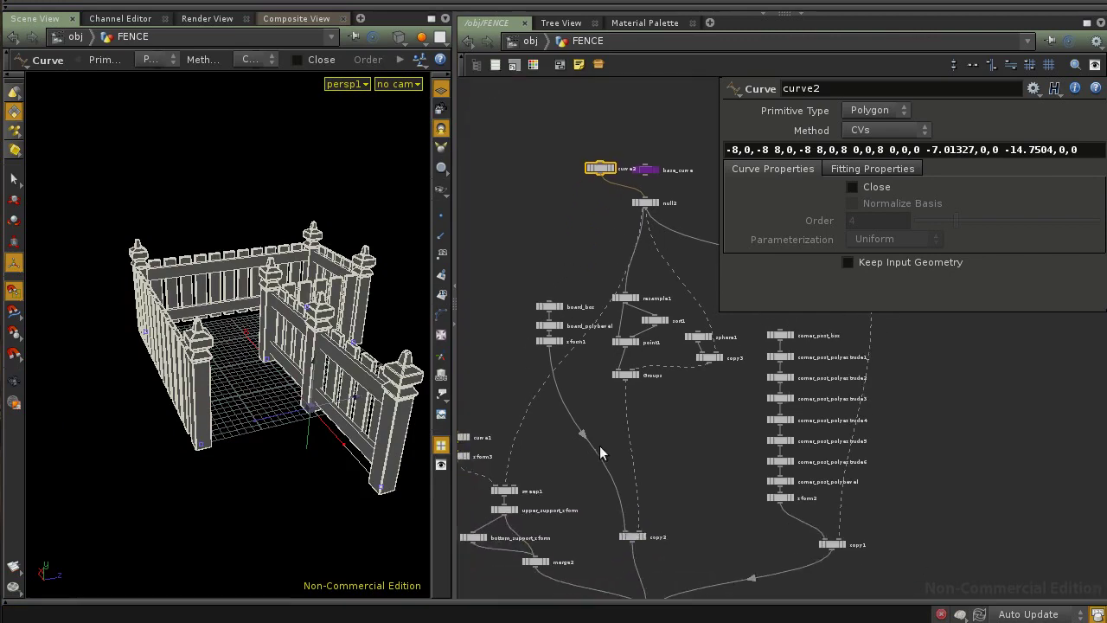
{"action": "middle_click_drag", "start_coordinate": [596, 474], "coordinate": [594, 504]}
{"action": "middle_click_drag", "start_coordinate": [747, 505], "coordinate": [751, 401]}
{"action": "key", "text": "Escape"}
{"action": "left_click_drag", "start_coordinate": [372, 394], "coordinate": [222, 373]}
{"action": "right_click_drag", "start_coordinate": [222, 373], "coordinate": [283, 388]}
{"action": "left_click_drag", "start_coordinate": [290, 389], "coordinate": [142, 424]}
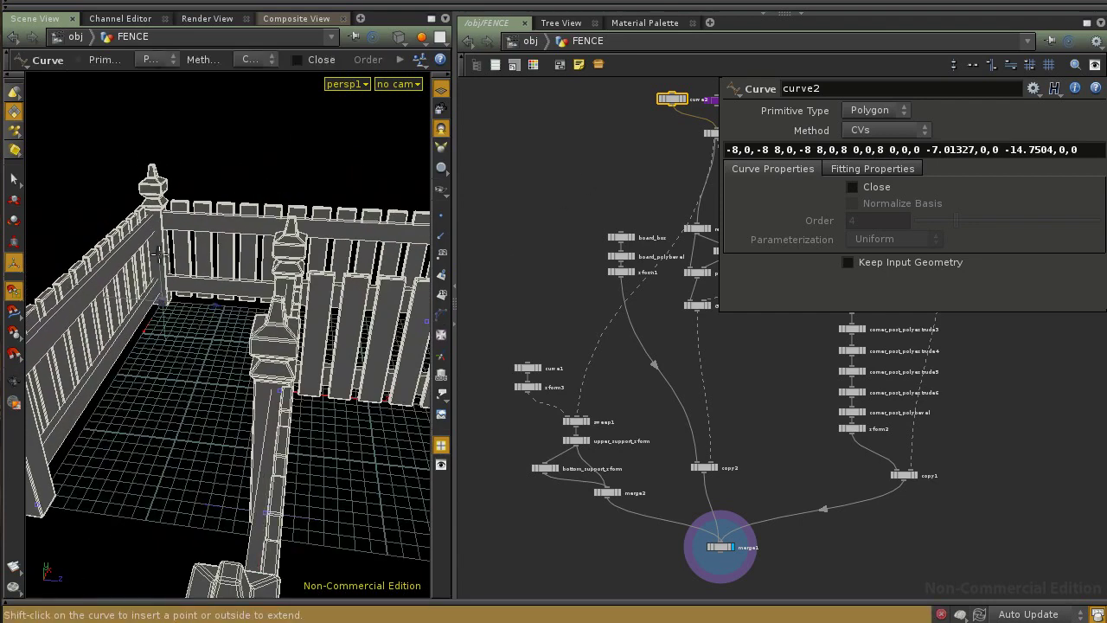
Step: Try moving corner points of curve2 to reshape the fence and undo the moves
{"action": "left_click_drag", "start_coordinate": [156, 259], "coordinate": [252, 377]}
{"action": "key", "text": "ctrl+z"}
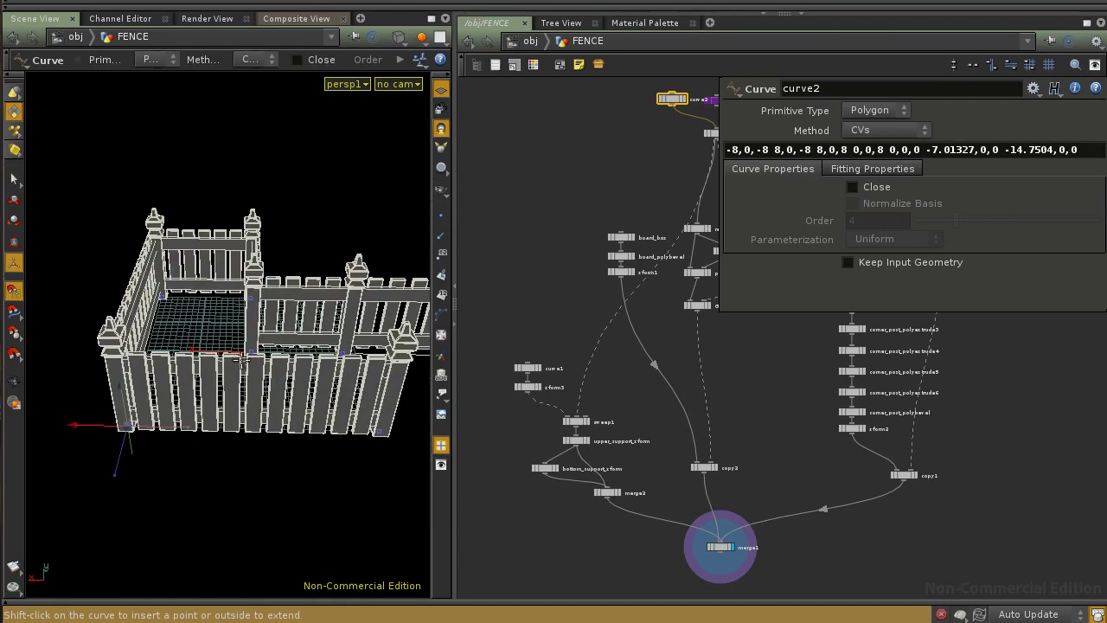
{"action": "left_click", "coordinate": [251, 351]}
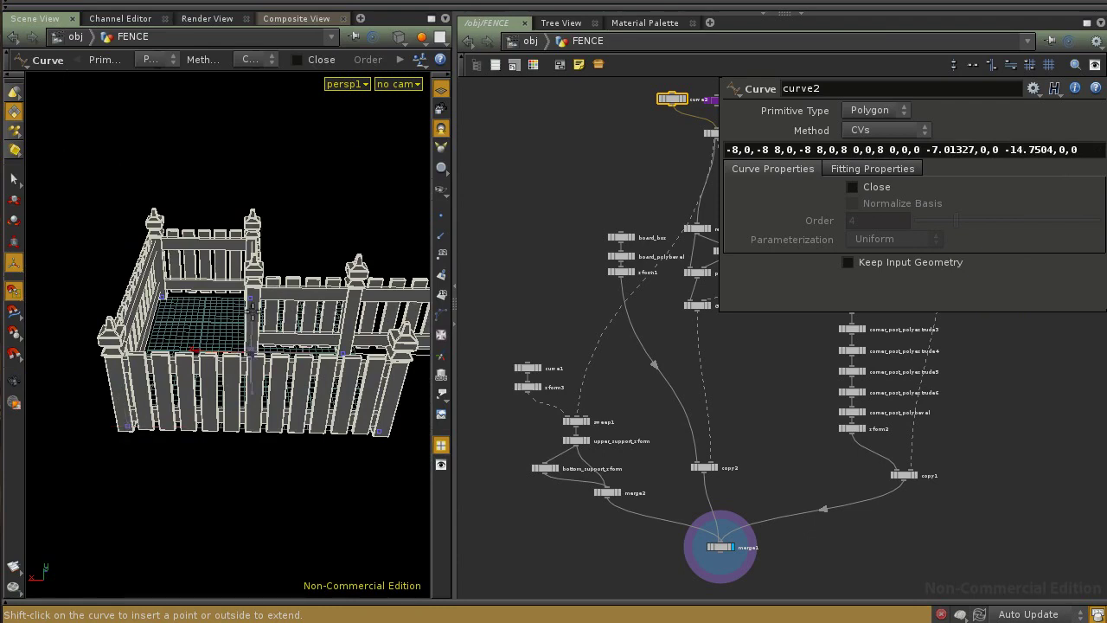
{"action": "left_click_drag", "start_coordinate": [253, 313], "coordinate": [333, 378]}
{"action": "key", "text": "ctrl+z"}
{"action": "left_click_drag", "start_coordinate": [242, 384], "coordinate": [334, 385]}
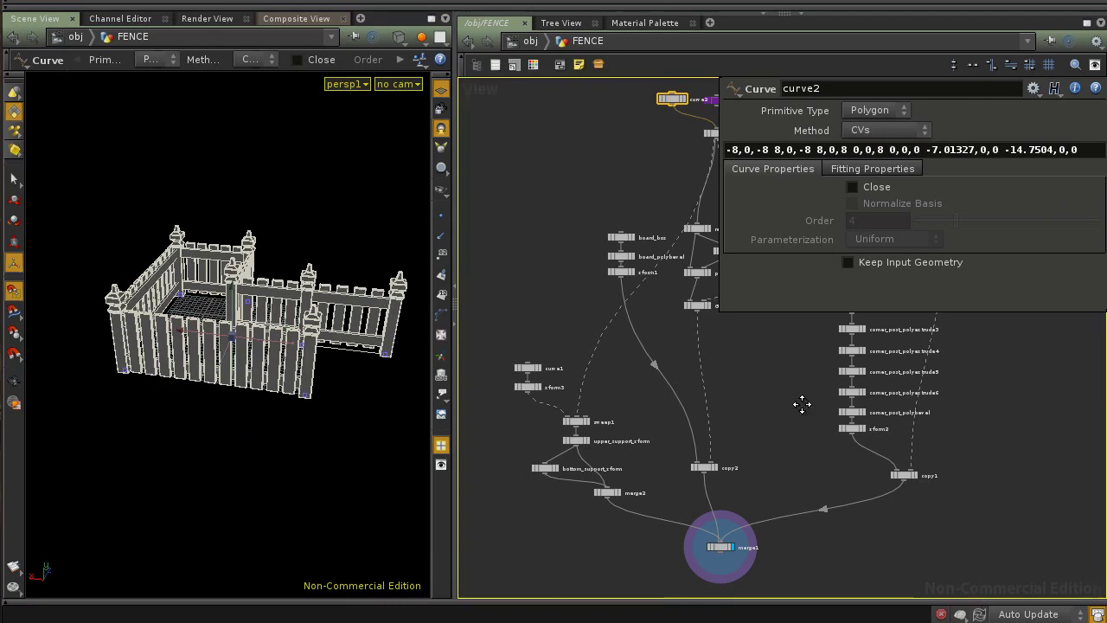
Step: Delete the curve2 node and reconnect base_curve to null2 as the fence's path
{"action": "middle_click_drag", "start_coordinate": [802, 404], "coordinate": [709, 398]}
{"action": "scroll", "coordinate": [762, 440], "scroll_direction": "down", "scroll_amount": 3}
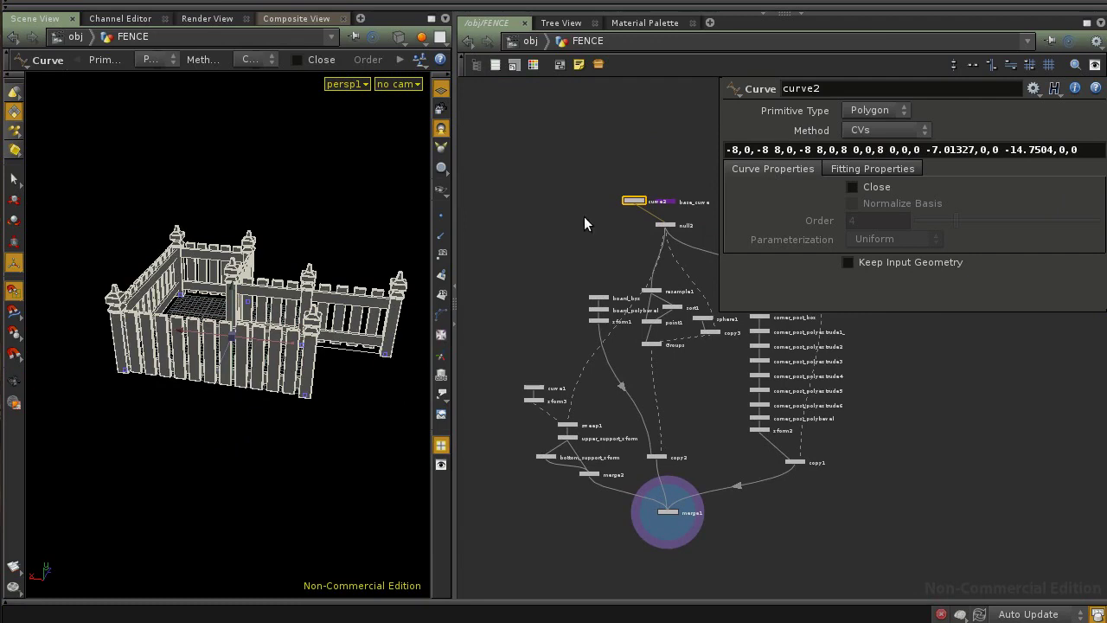
{"action": "middle_click_drag", "start_coordinate": [586, 222], "coordinate": [554, 268]}
{"action": "left_click_drag", "start_coordinate": [595, 234], "coordinate": [620, 196]}
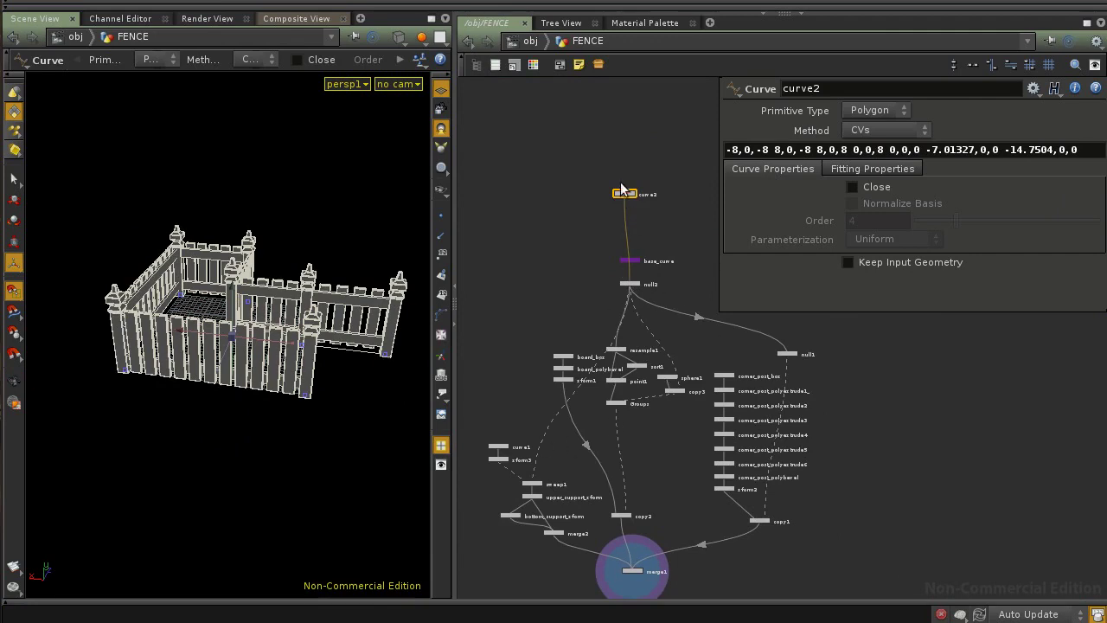
{"action": "scroll", "coordinate": [600, 246], "scroll_direction": "up", "scroll_amount": 4}
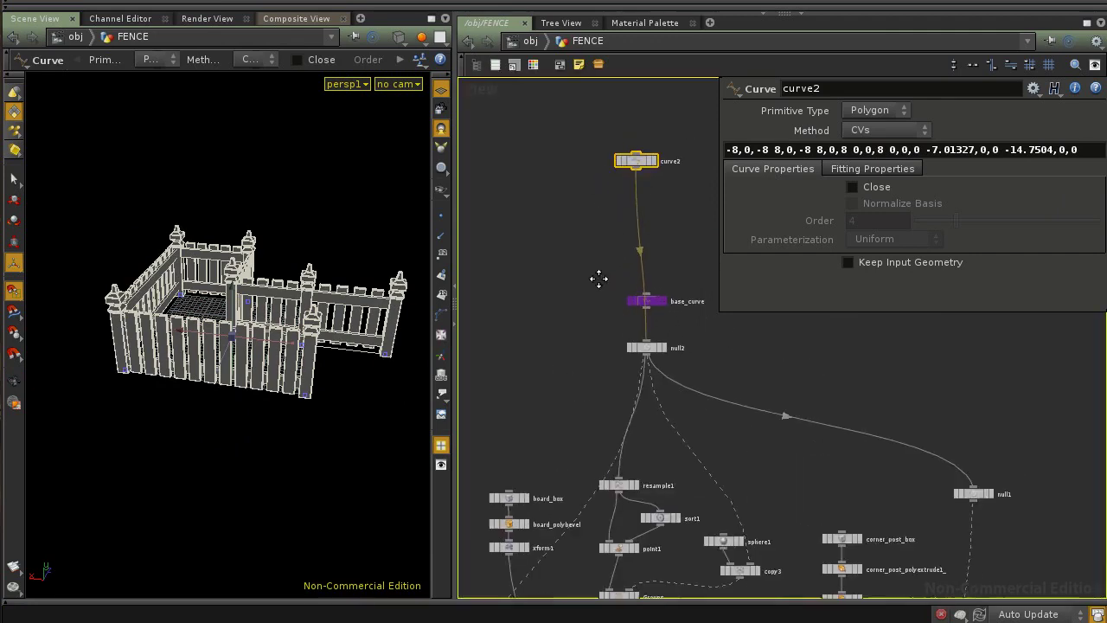
{"action": "middle_click_drag", "start_coordinate": [618, 247], "coordinate": [563, 331]}
{"action": "left_click_drag", "start_coordinate": [598, 219], "coordinate": [577, 238]}
{"action": "key", "text": "Delete"}
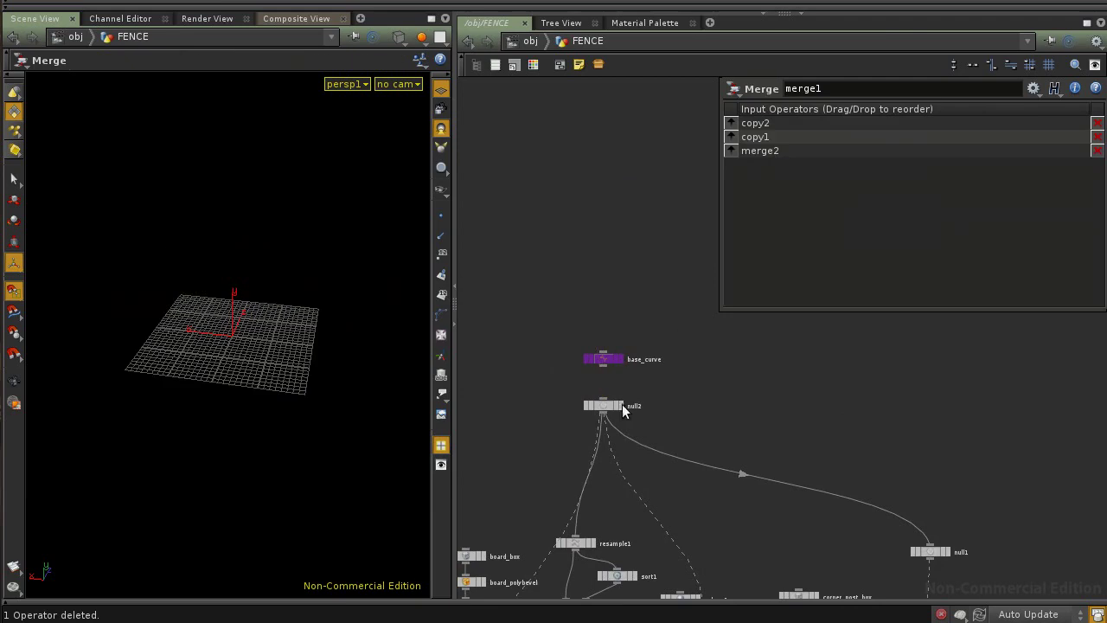
{"action": "left_click", "coordinate": [608, 406]}
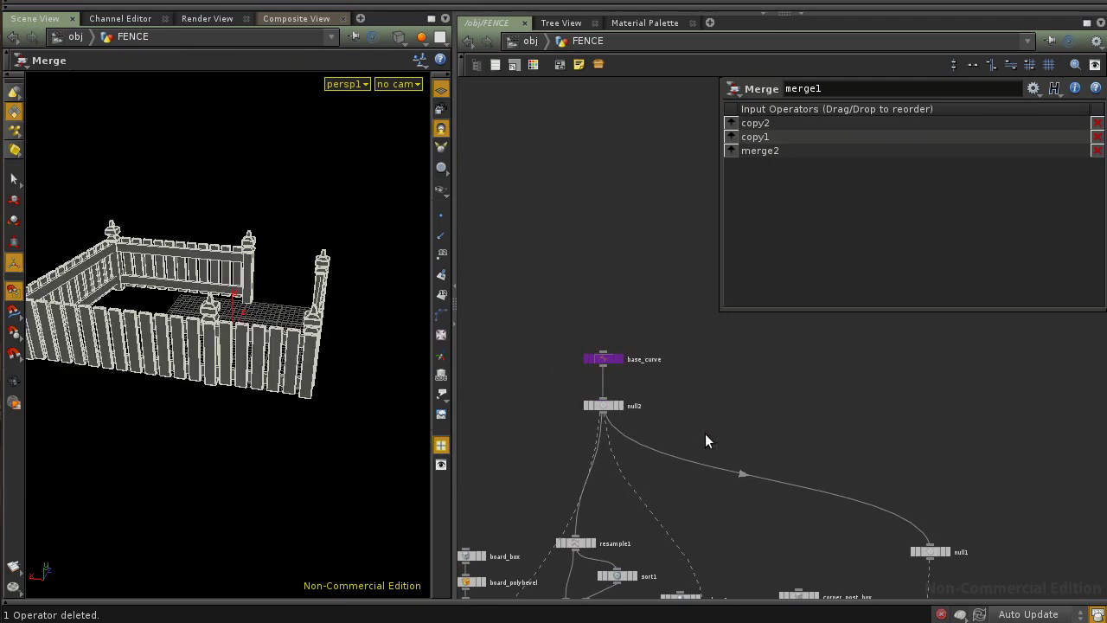
{"action": "mouse_move", "coordinate": [267, 383]}
{"action": "left_mouse_down"}
{"action": "mouse_move", "coordinate": [358, 389]}
{"action": "mouse_move", "coordinate": [235, 398]}
{"action": "mouse_move", "coordinate": [262, 420]}
{"action": "mouse_move", "coordinate": [248, 386]}
{"action": "left_mouse_up"}
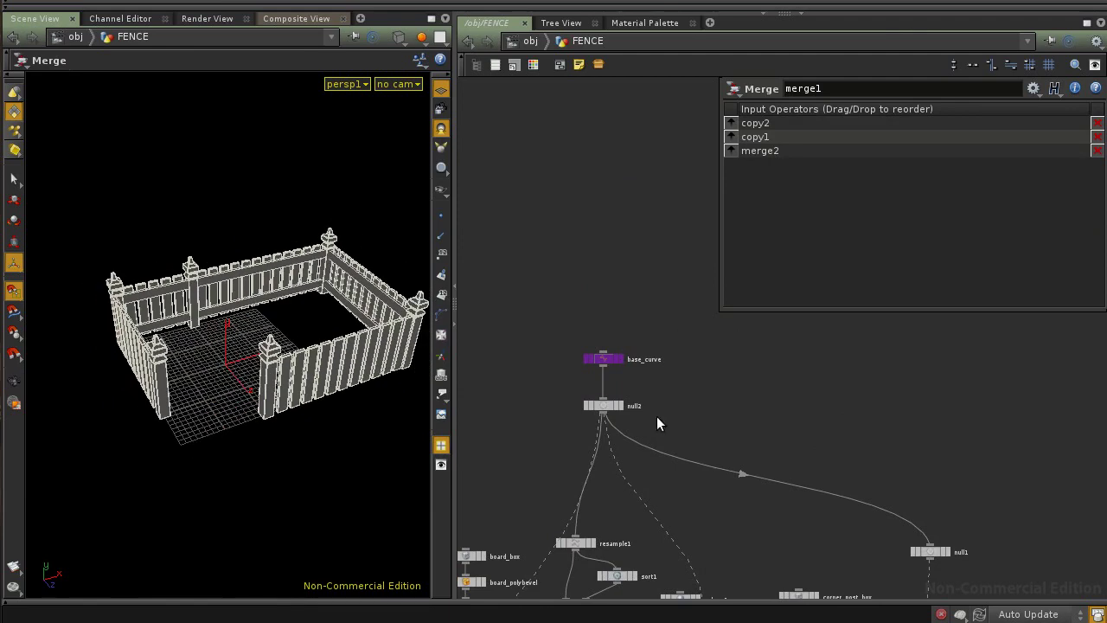
Step: Copy the merge1 node at the end of the fence network
{"action": "scroll", "coordinate": [656, 419], "scroll_direction": "down", "scroll_amount": 3}
{"action": "middle_click_drag", "start_coordinate": [647, 408], "coordinate": [634, 268]}
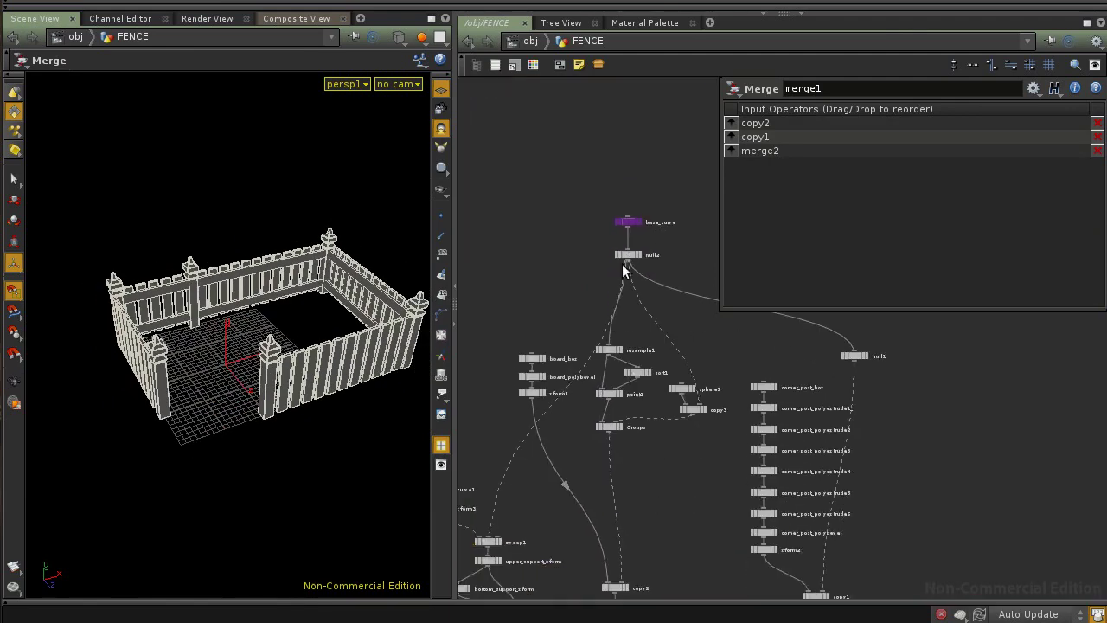
{"action": "middle_click_drag", "start_coordinate": [672, 495], "coordinate": [676, 413]}
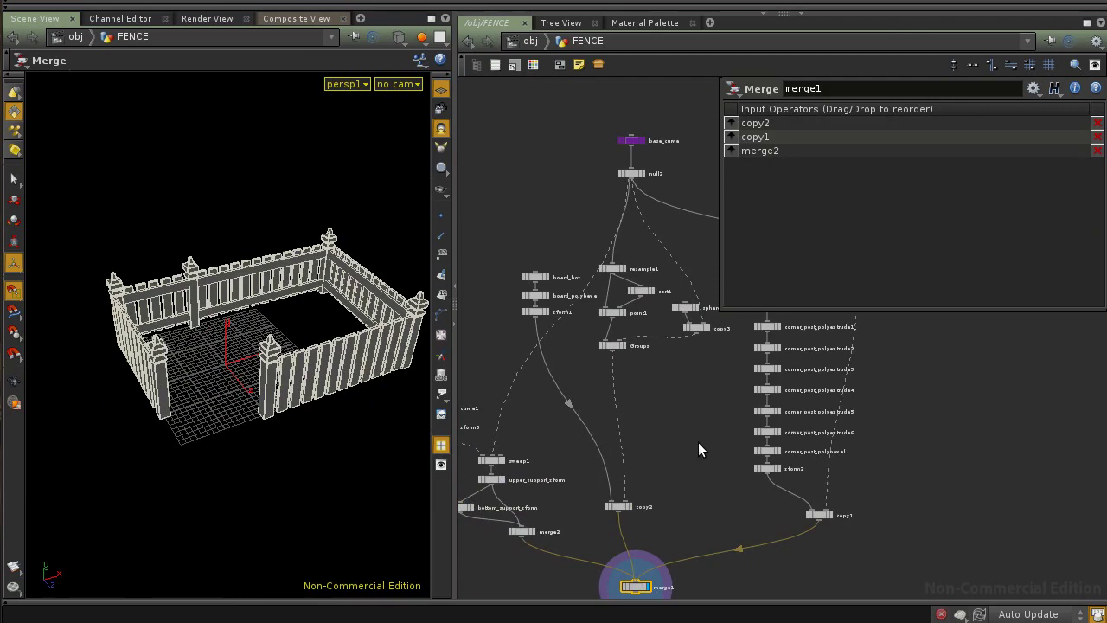
{"action": "key", "text": "ctrl+c"}
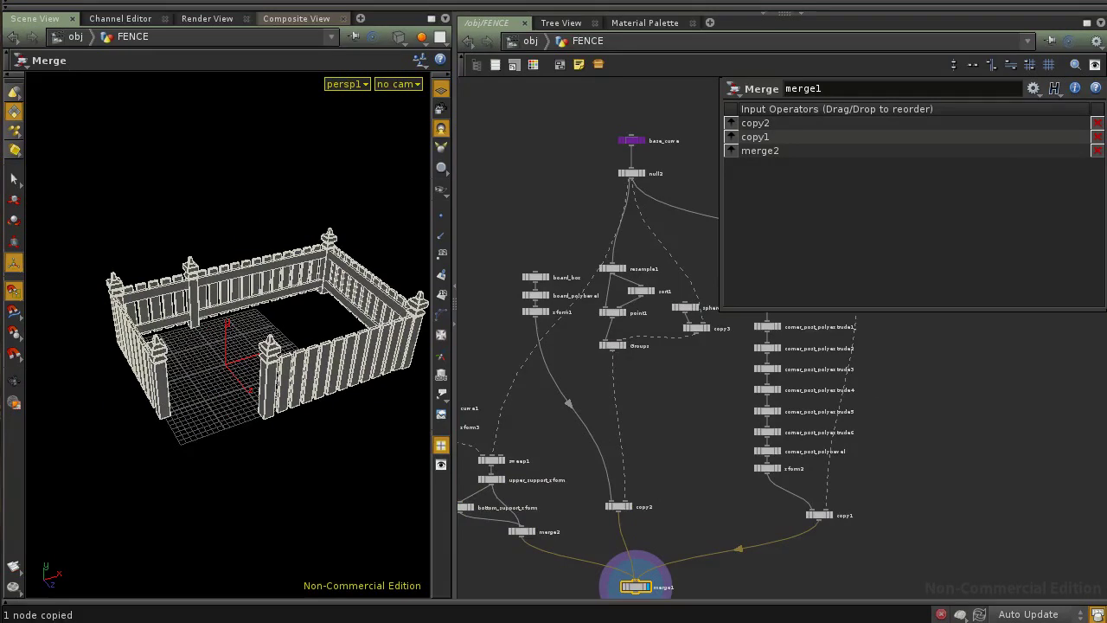